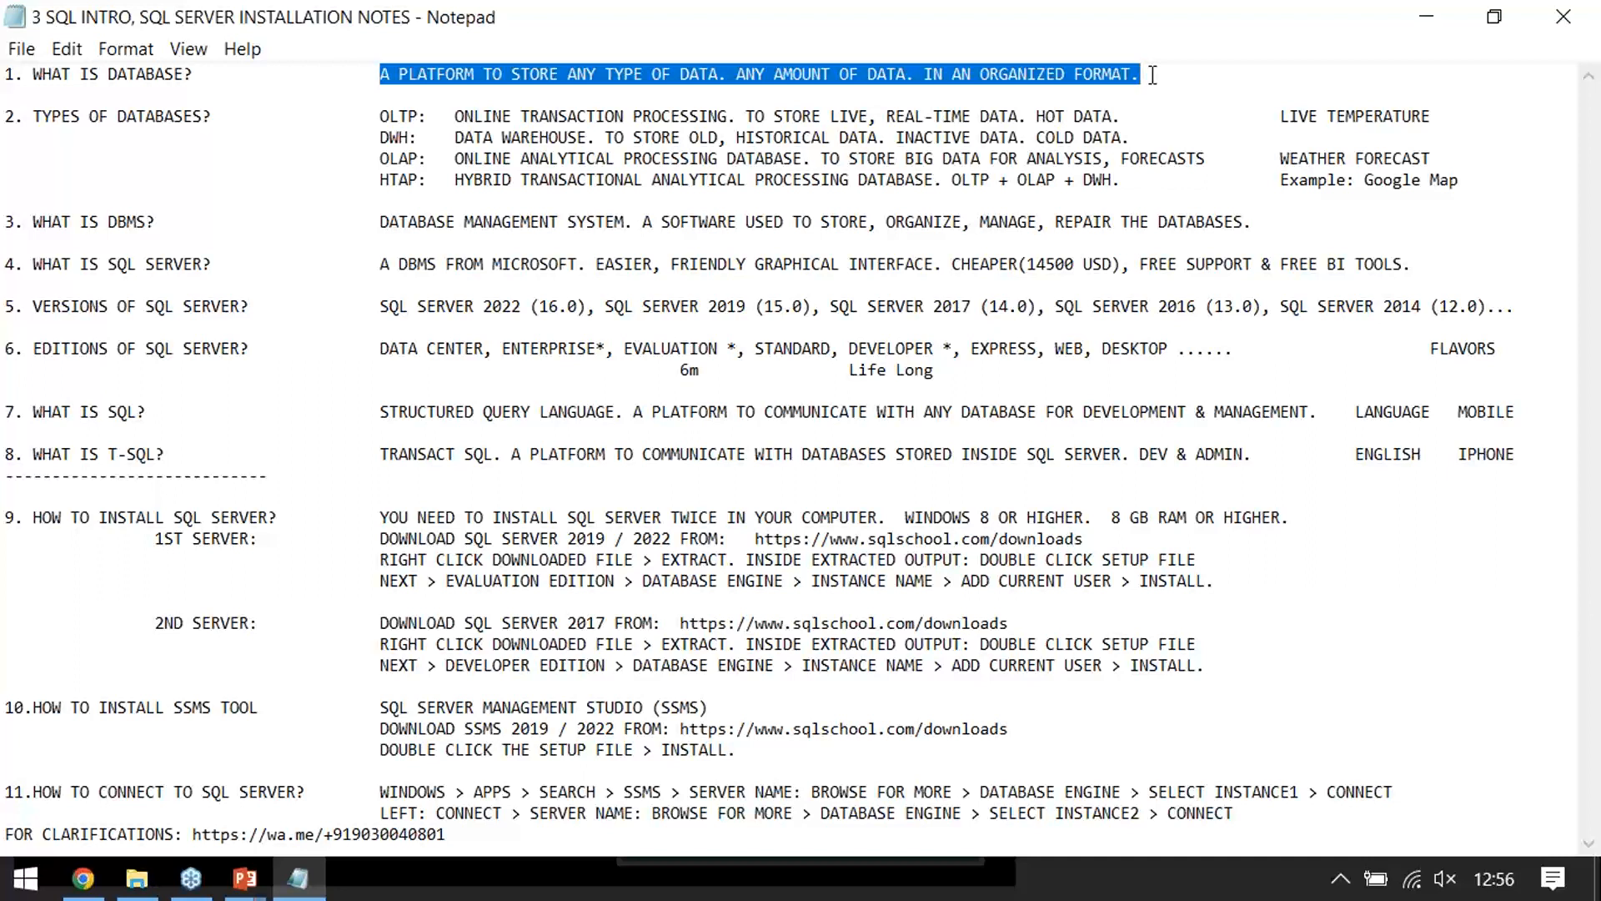
Go through note 2 on types of databases, highlighting the heading and the OLTP, DWH, OLAP and HTAP definitions
left_click(34, 117)
left_click_drag(33, 117, 215, 110)
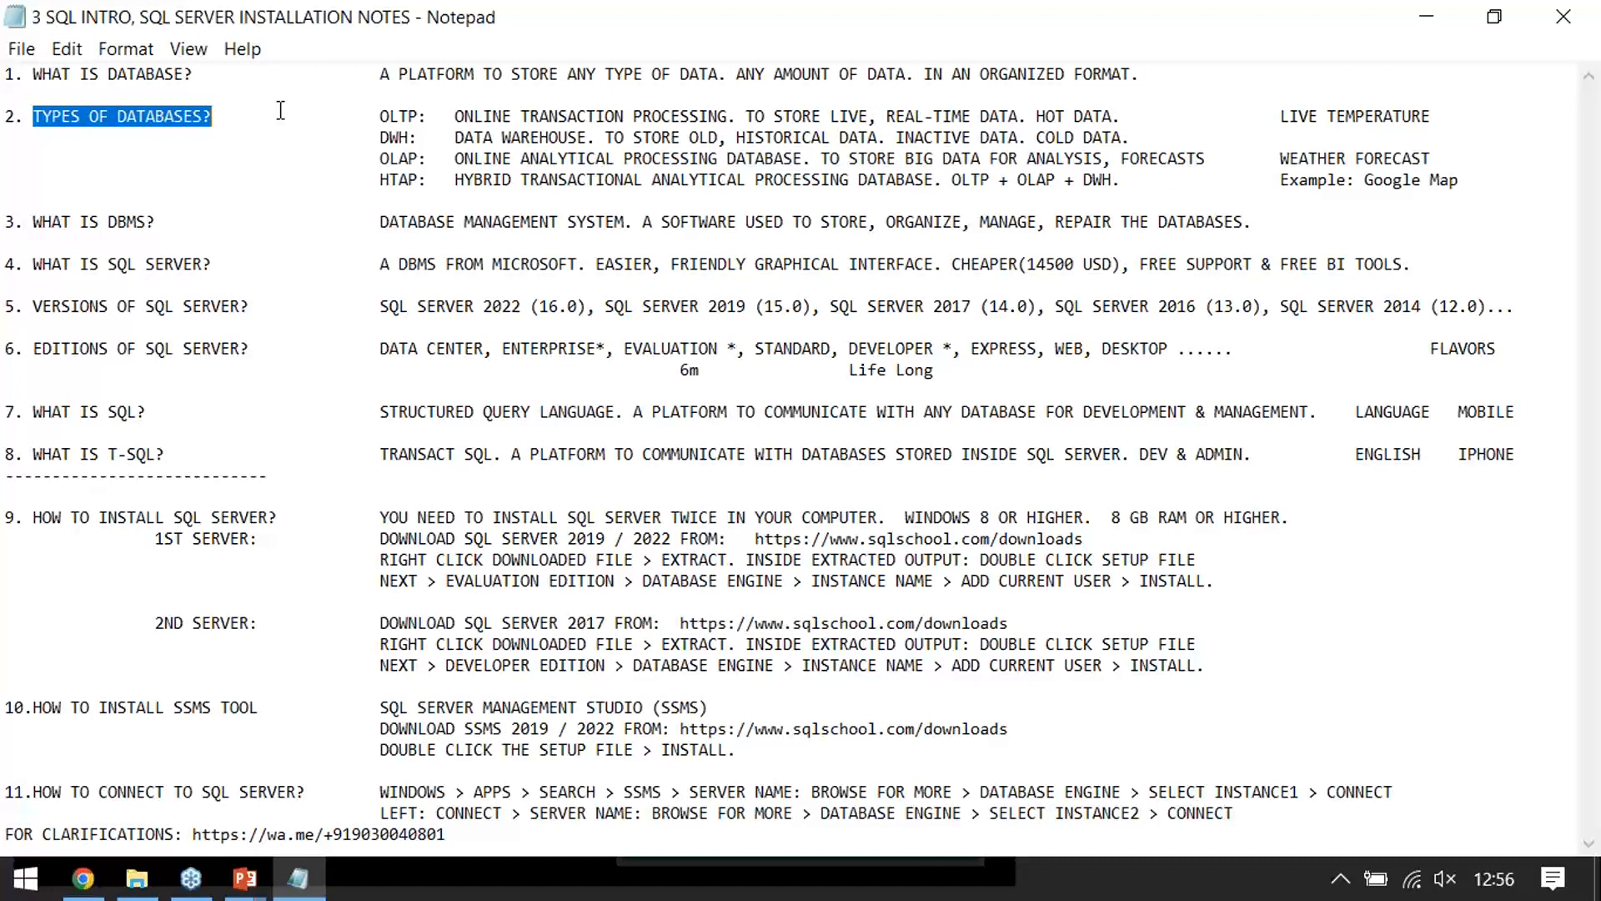
left_click_drag(369, 112, 419, 113)
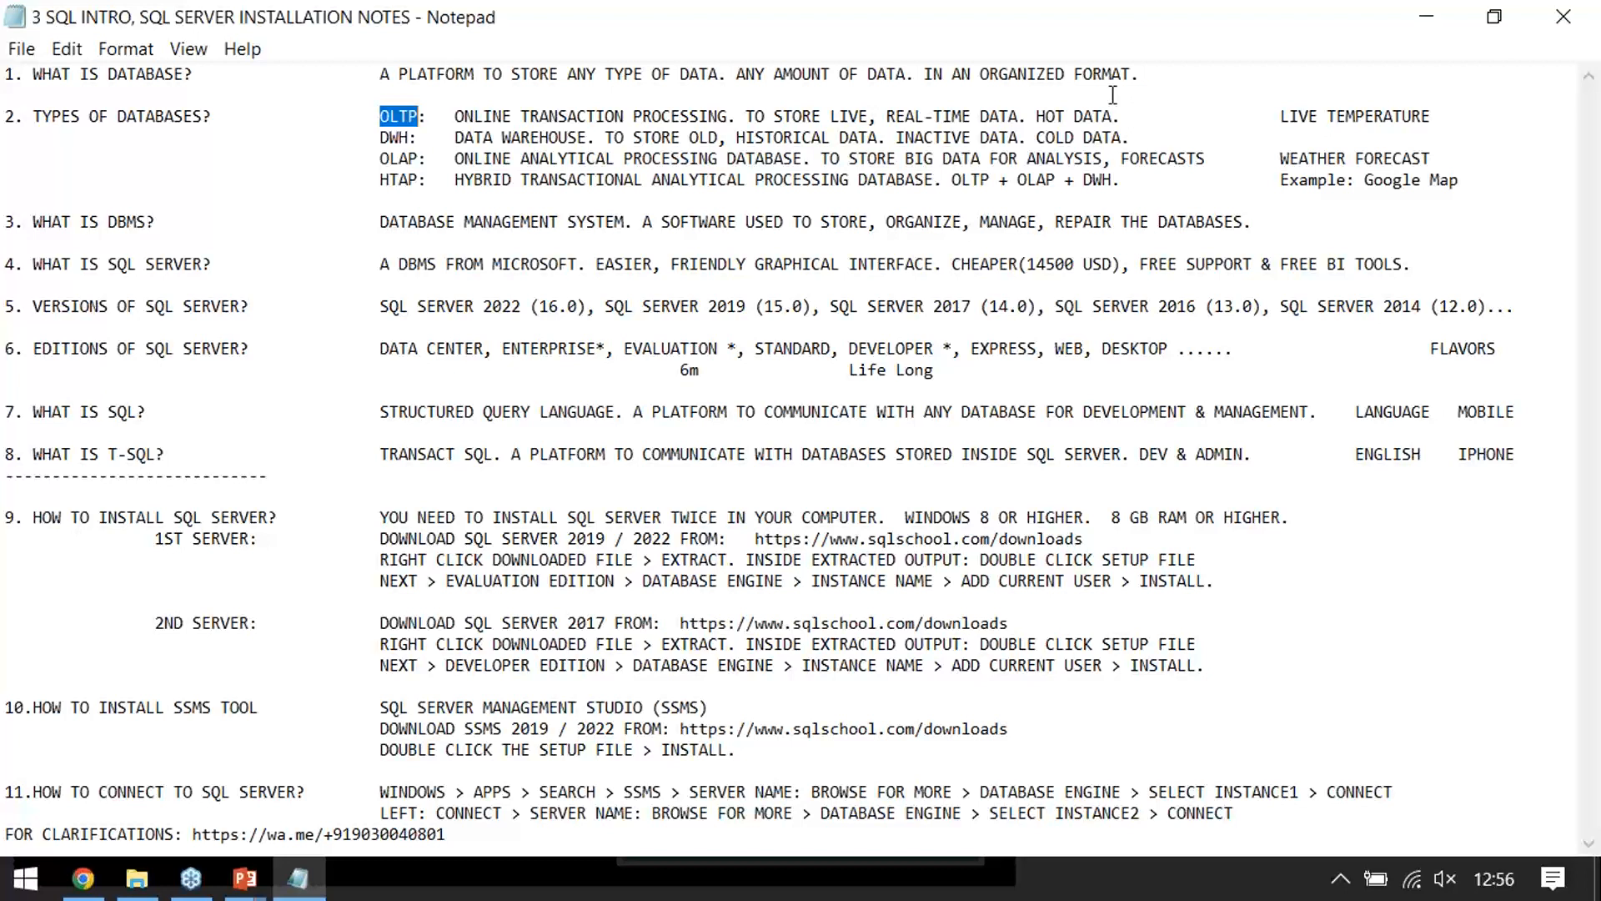
left_click_drag(455, 117, 740, 112)
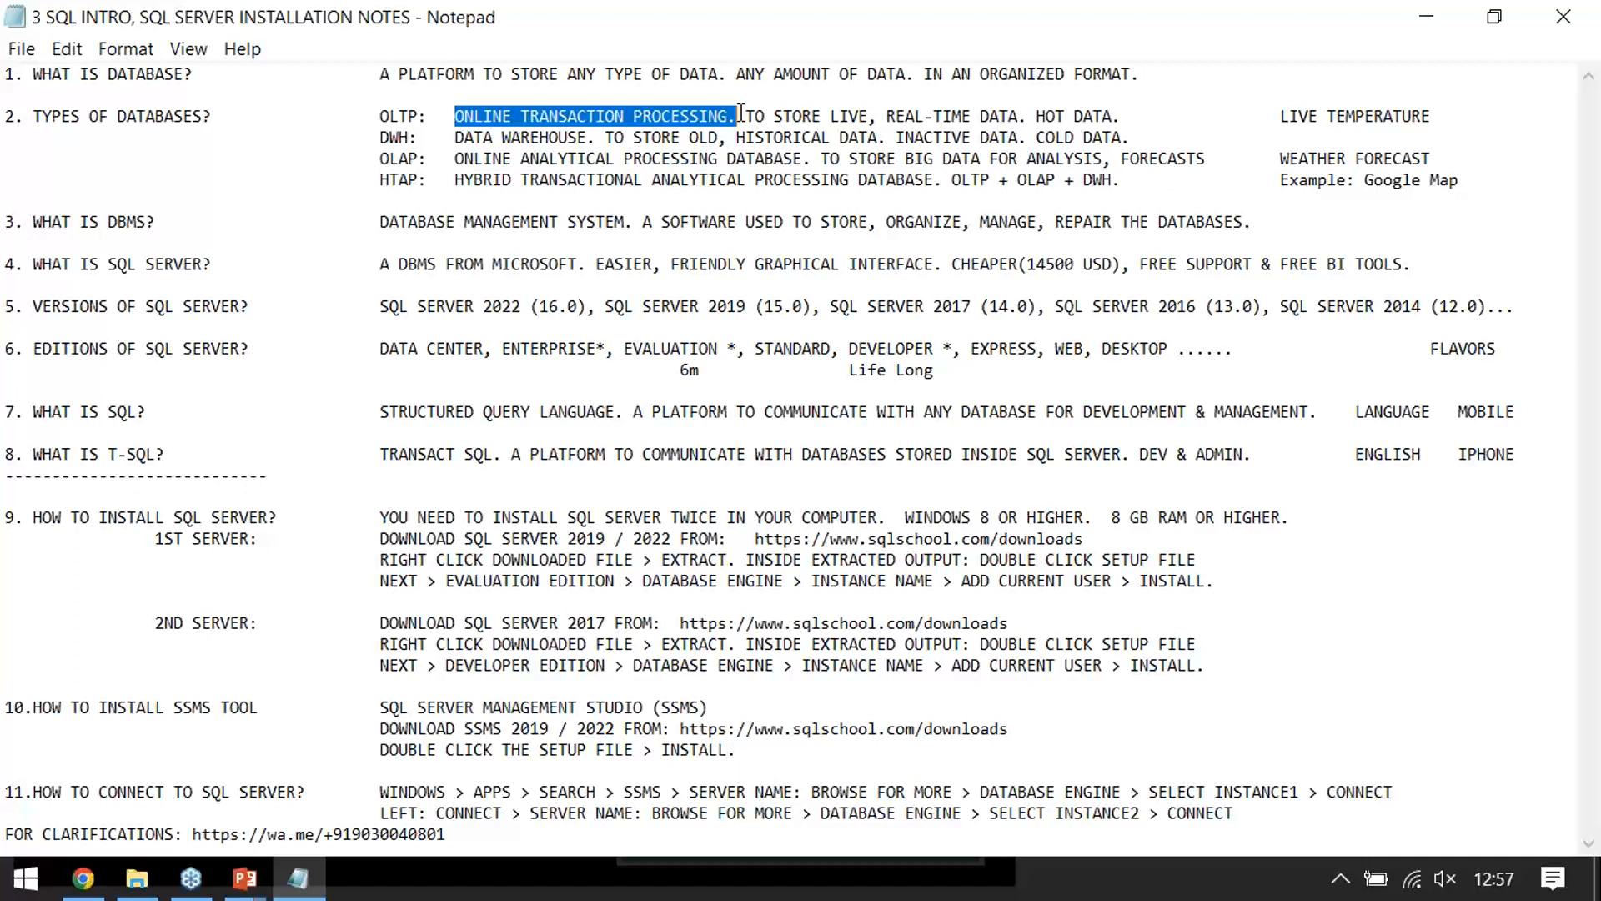
left_click_drag(740, 113, 1124, 118)
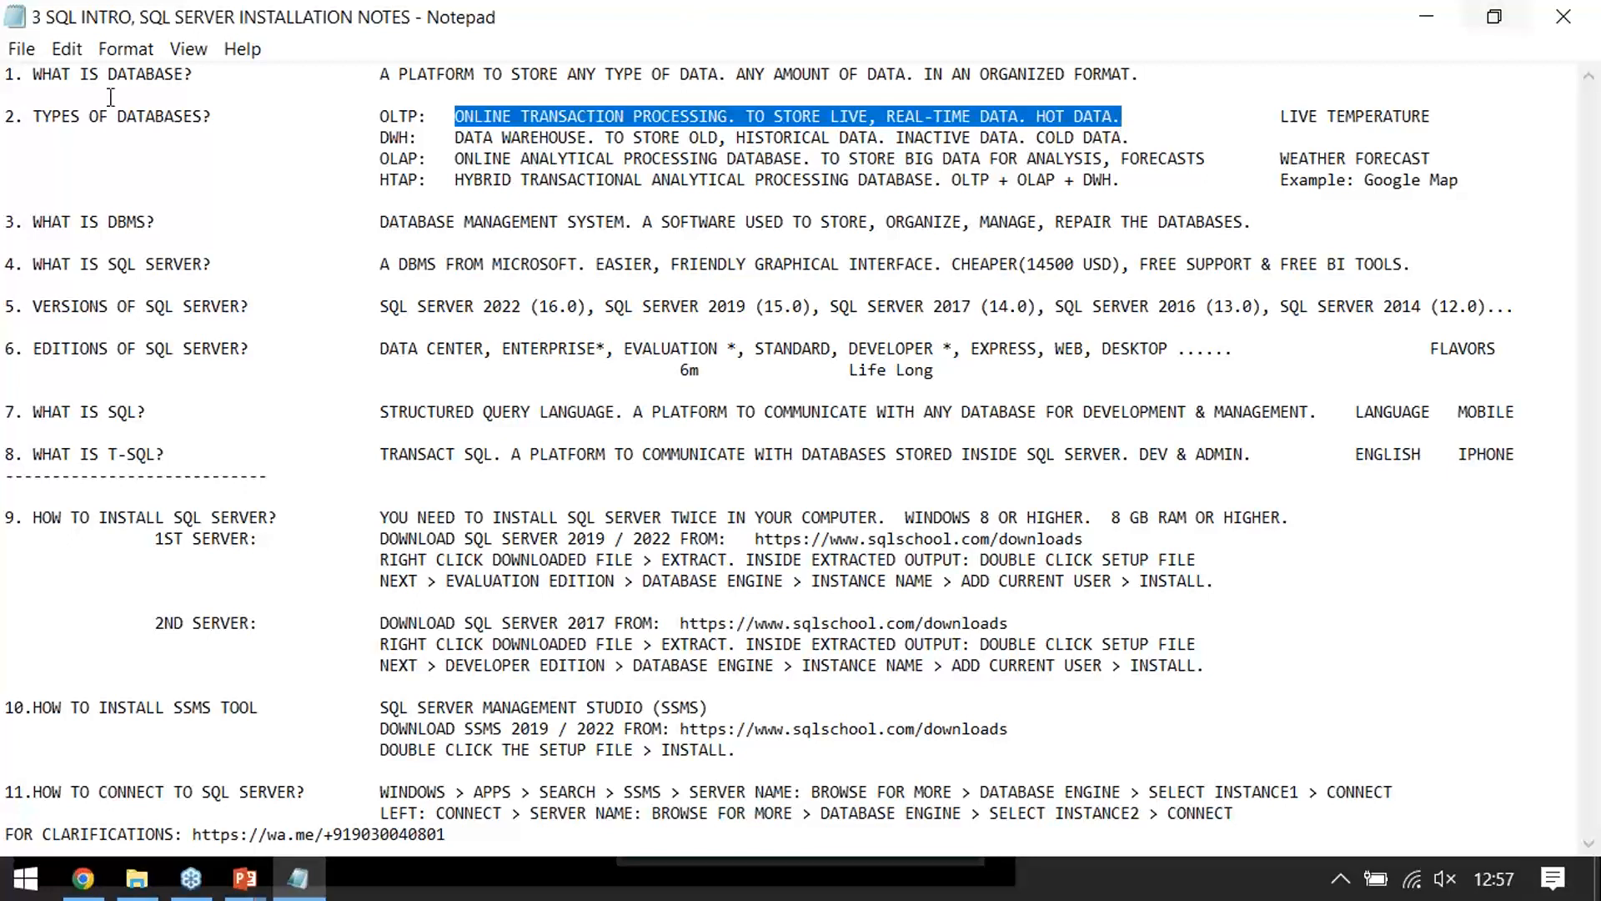
left_click_drag(455, 138, 1130, 139)
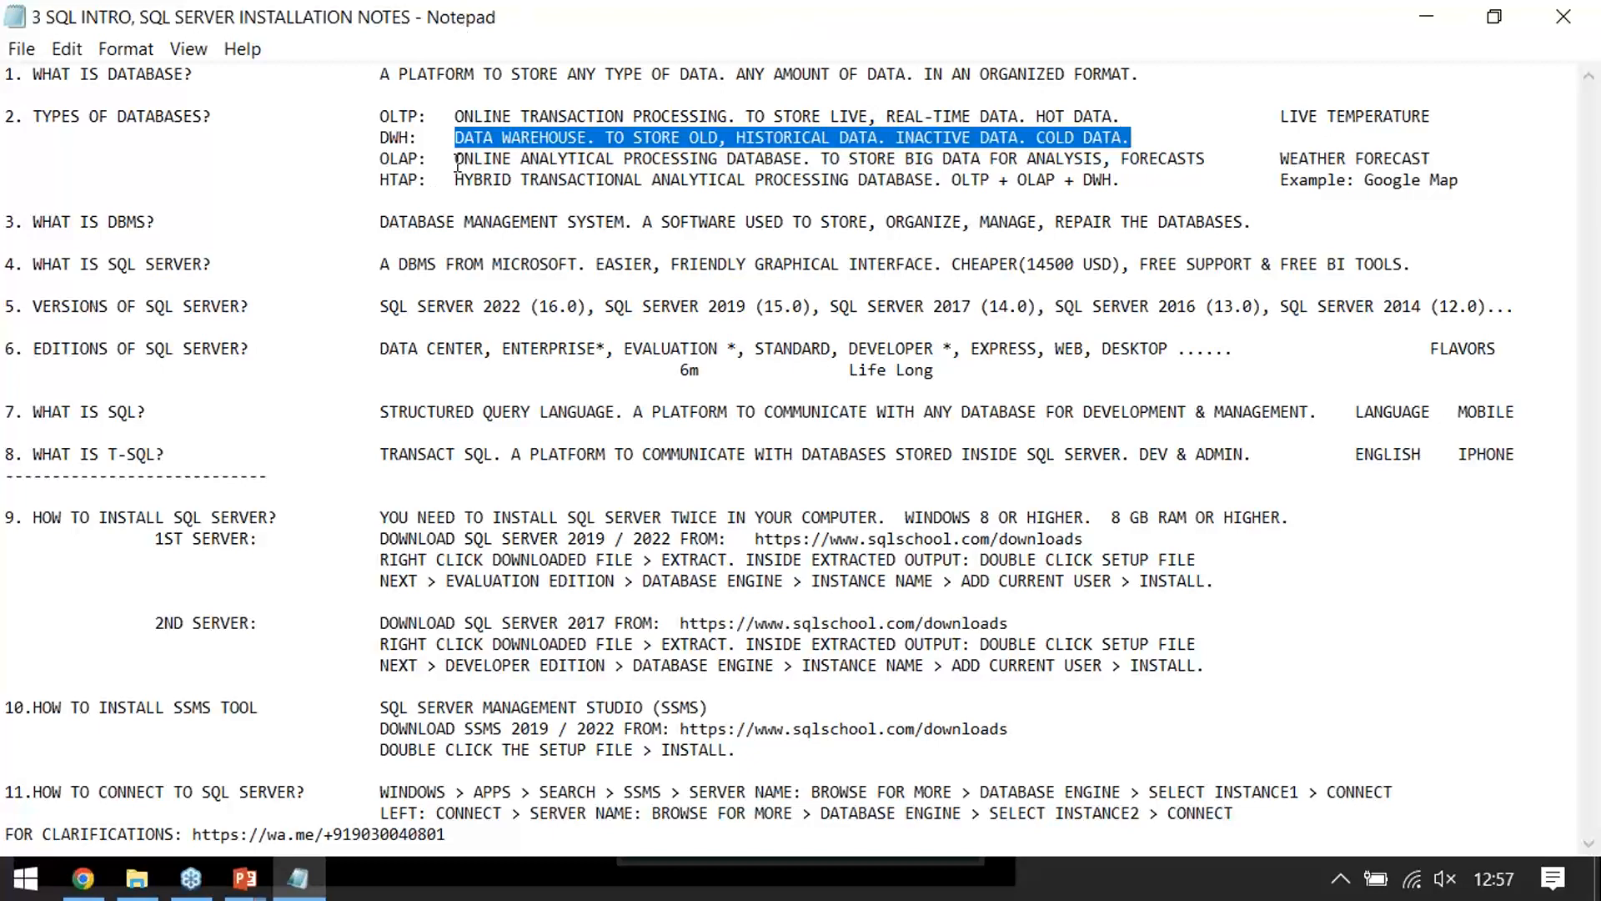
left_click_drag(455, 159, 1205, 171)
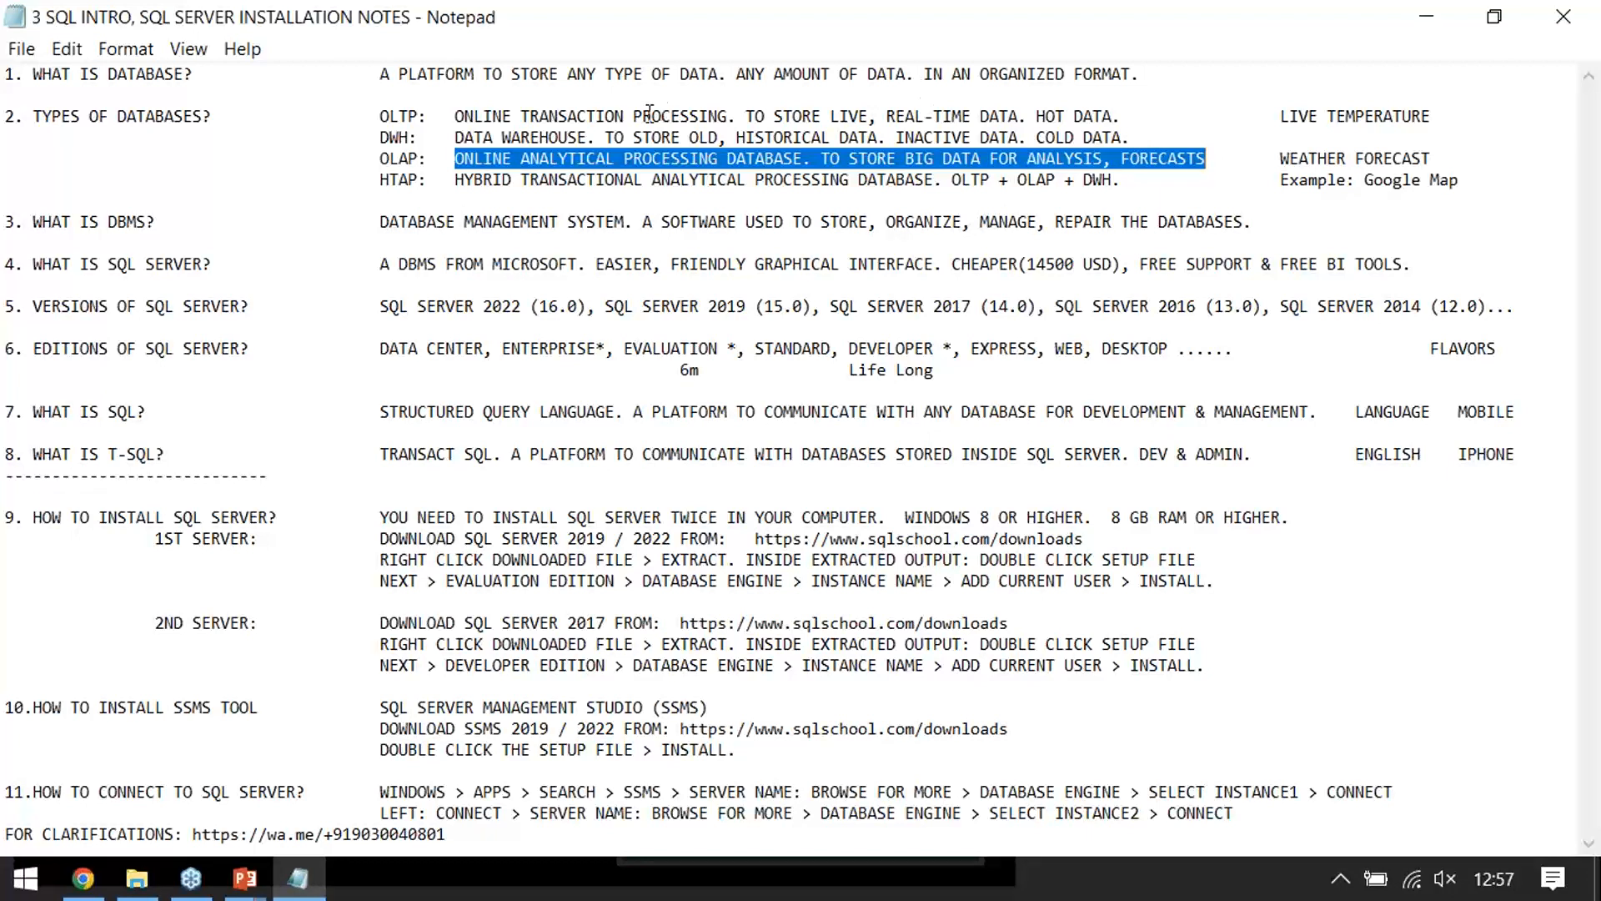
left_click(539, 192)
left_click_drag(454, 180, 924, 182)
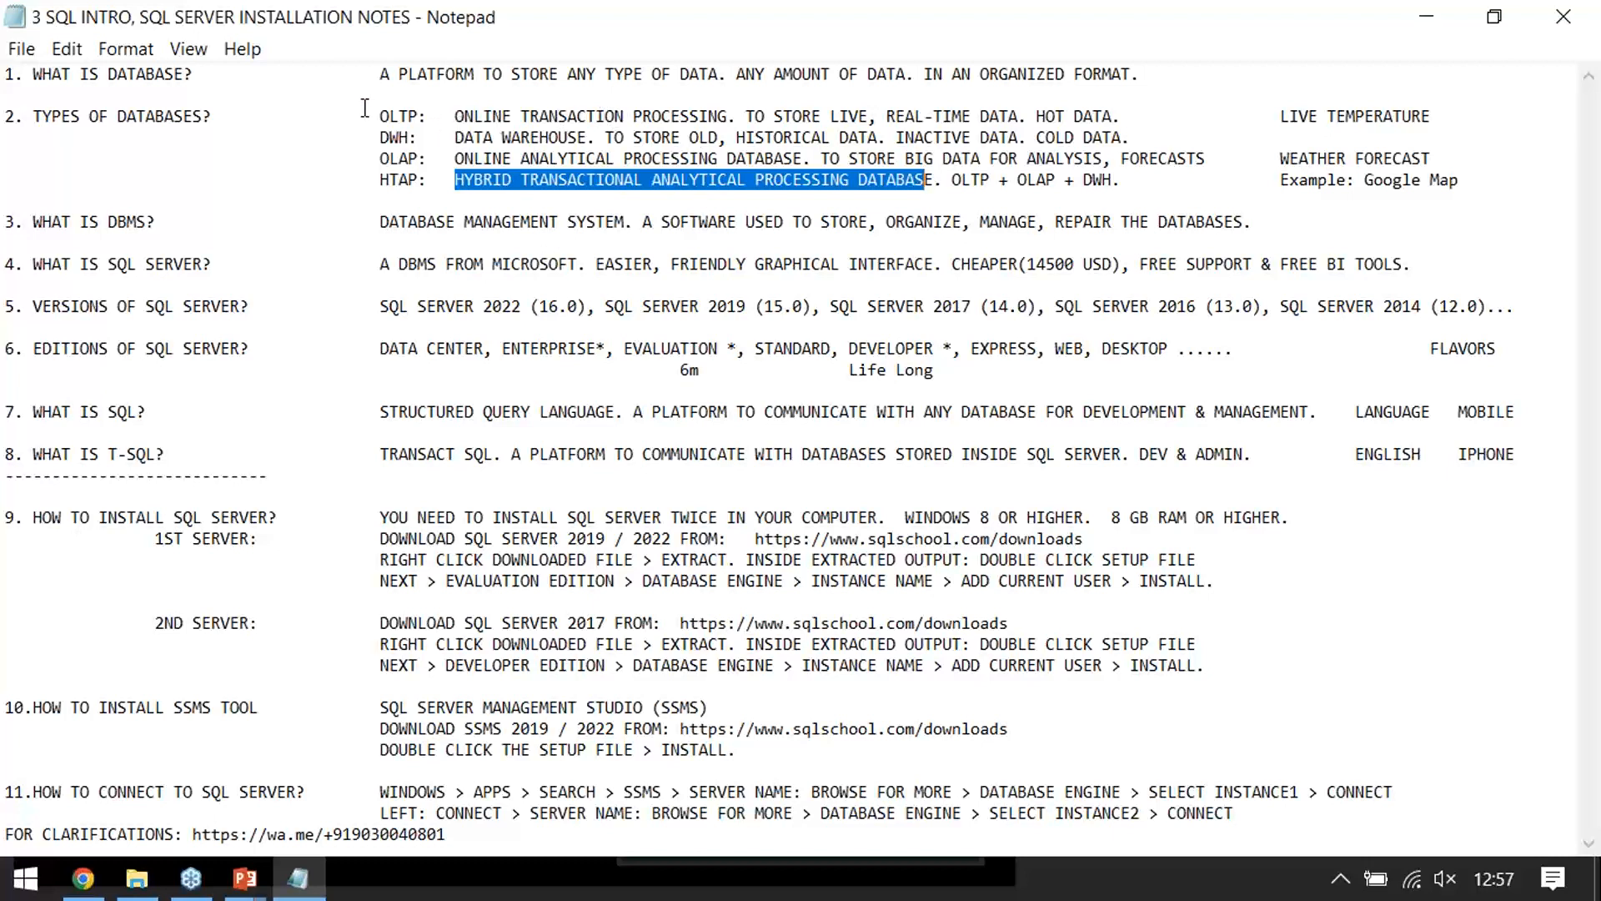
Review the database types again, highlighting their labels, COLD, FORECASTS and the Google Map example, ending with the whole of note 2
left_click_drag(379, 116, 427, 117)
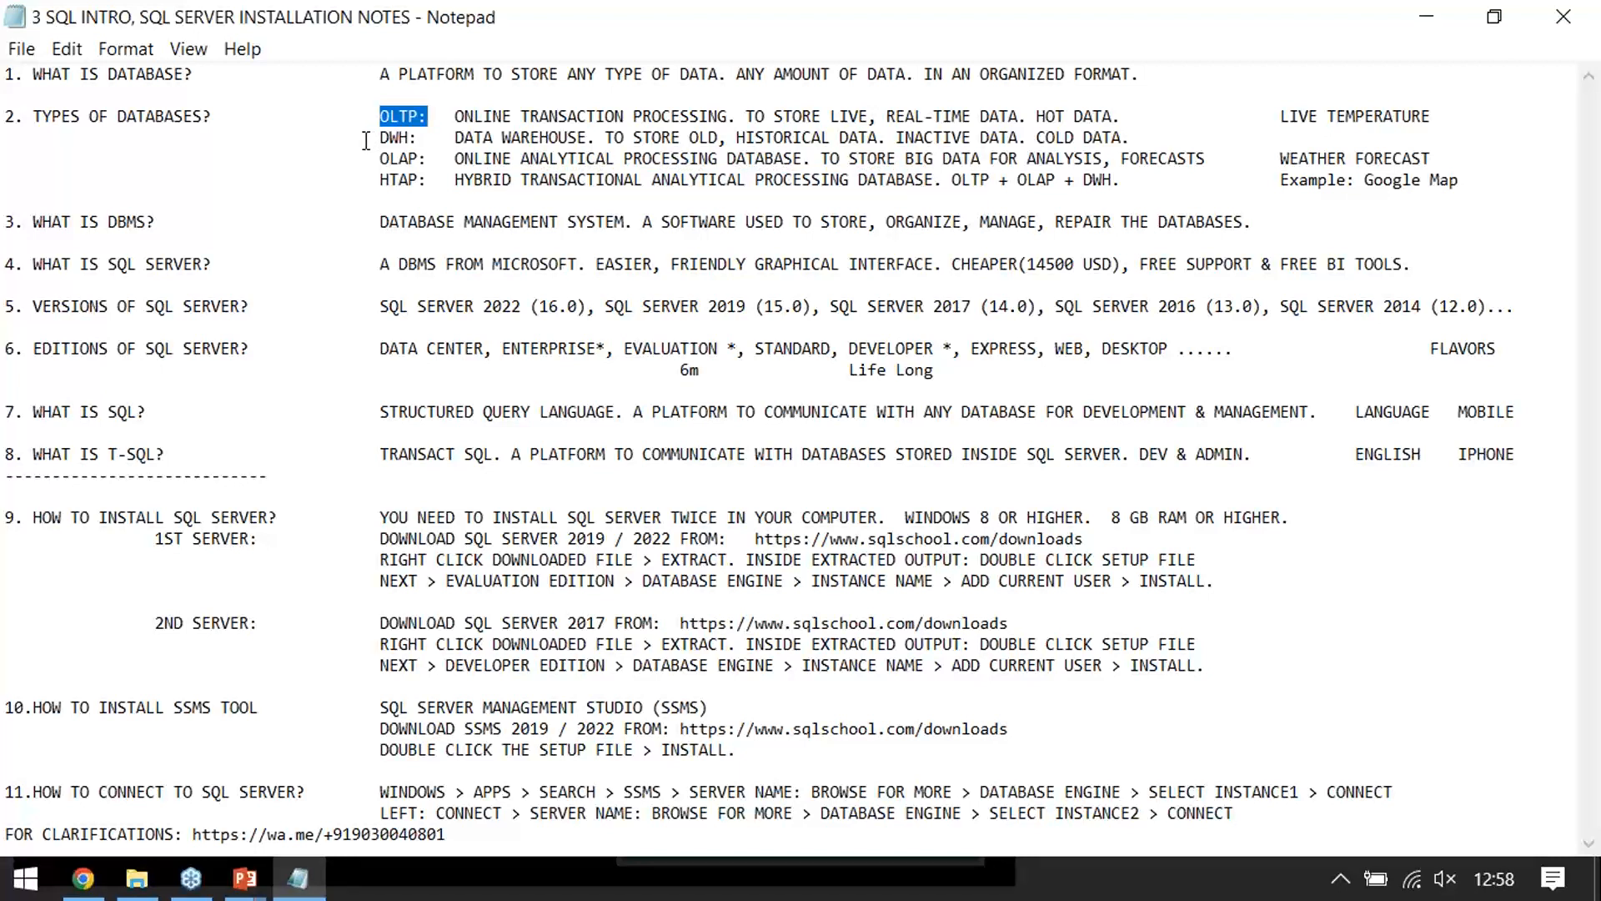
left_click_drag(380, 137, 418, 137)
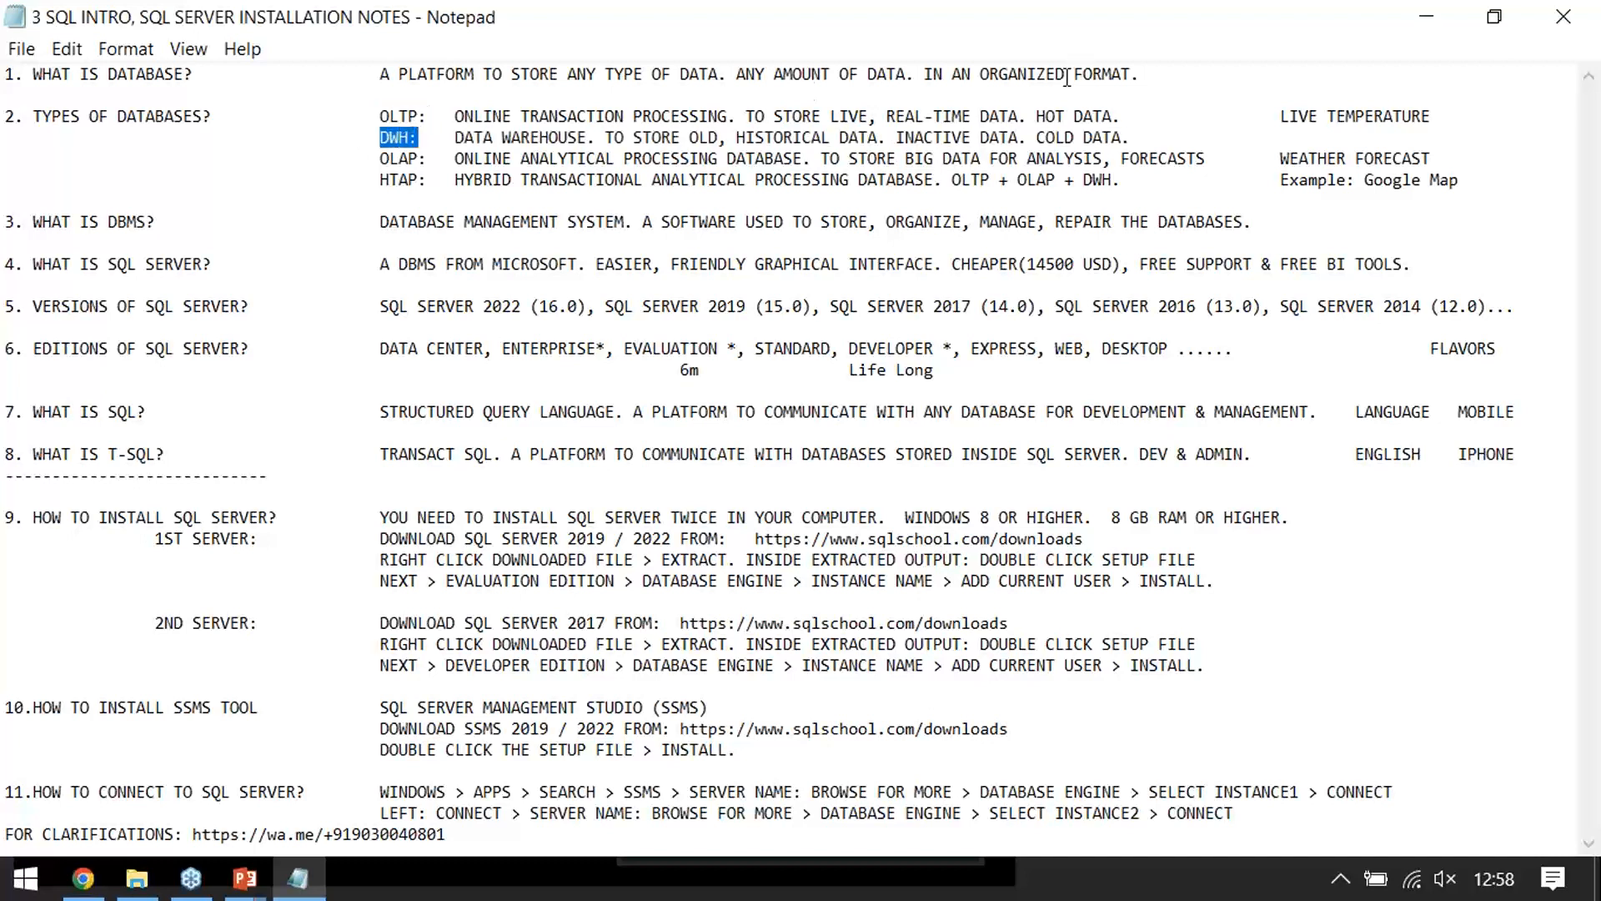
left_click_drag(1037, 138, 1075, 139)
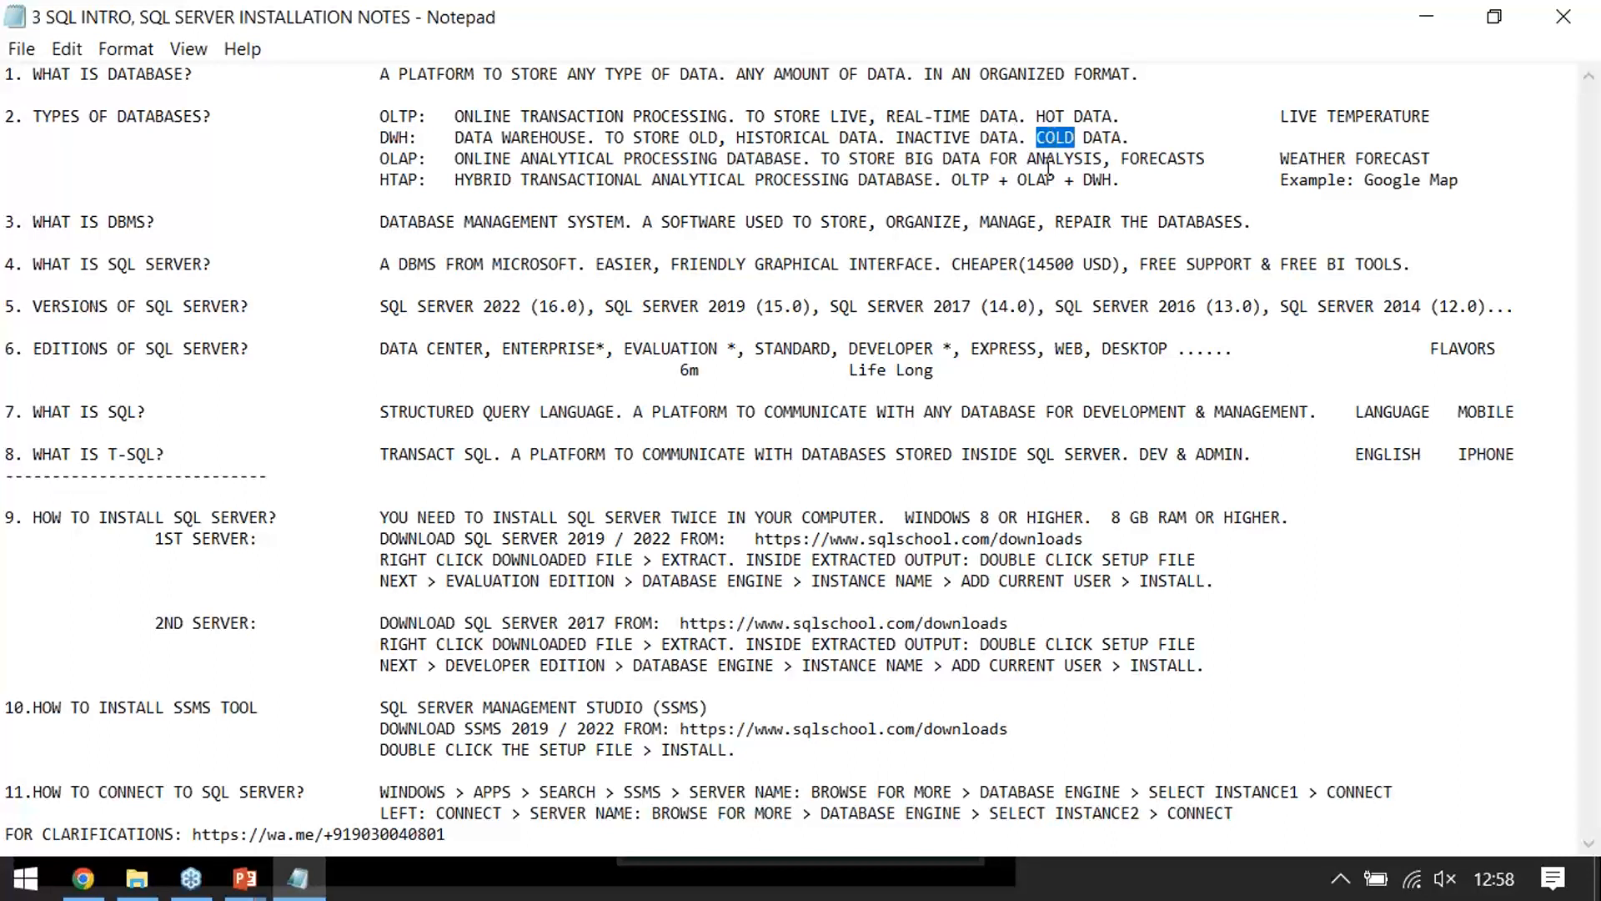
left_click(1126, 159)
double_click(1161, 161)
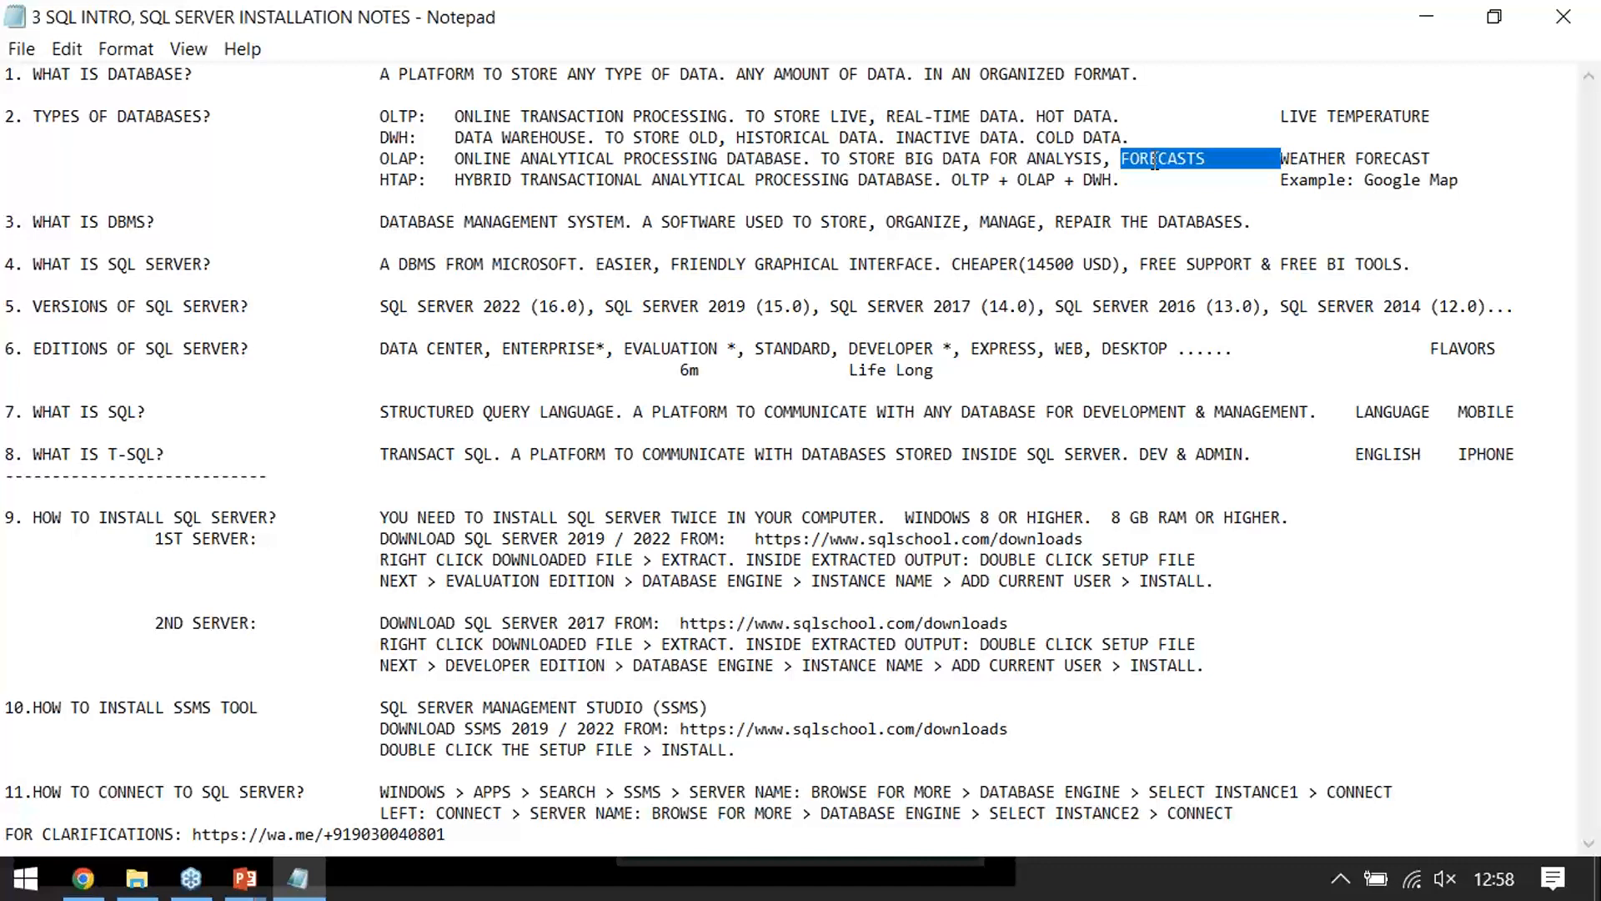
double_click(404, 157)
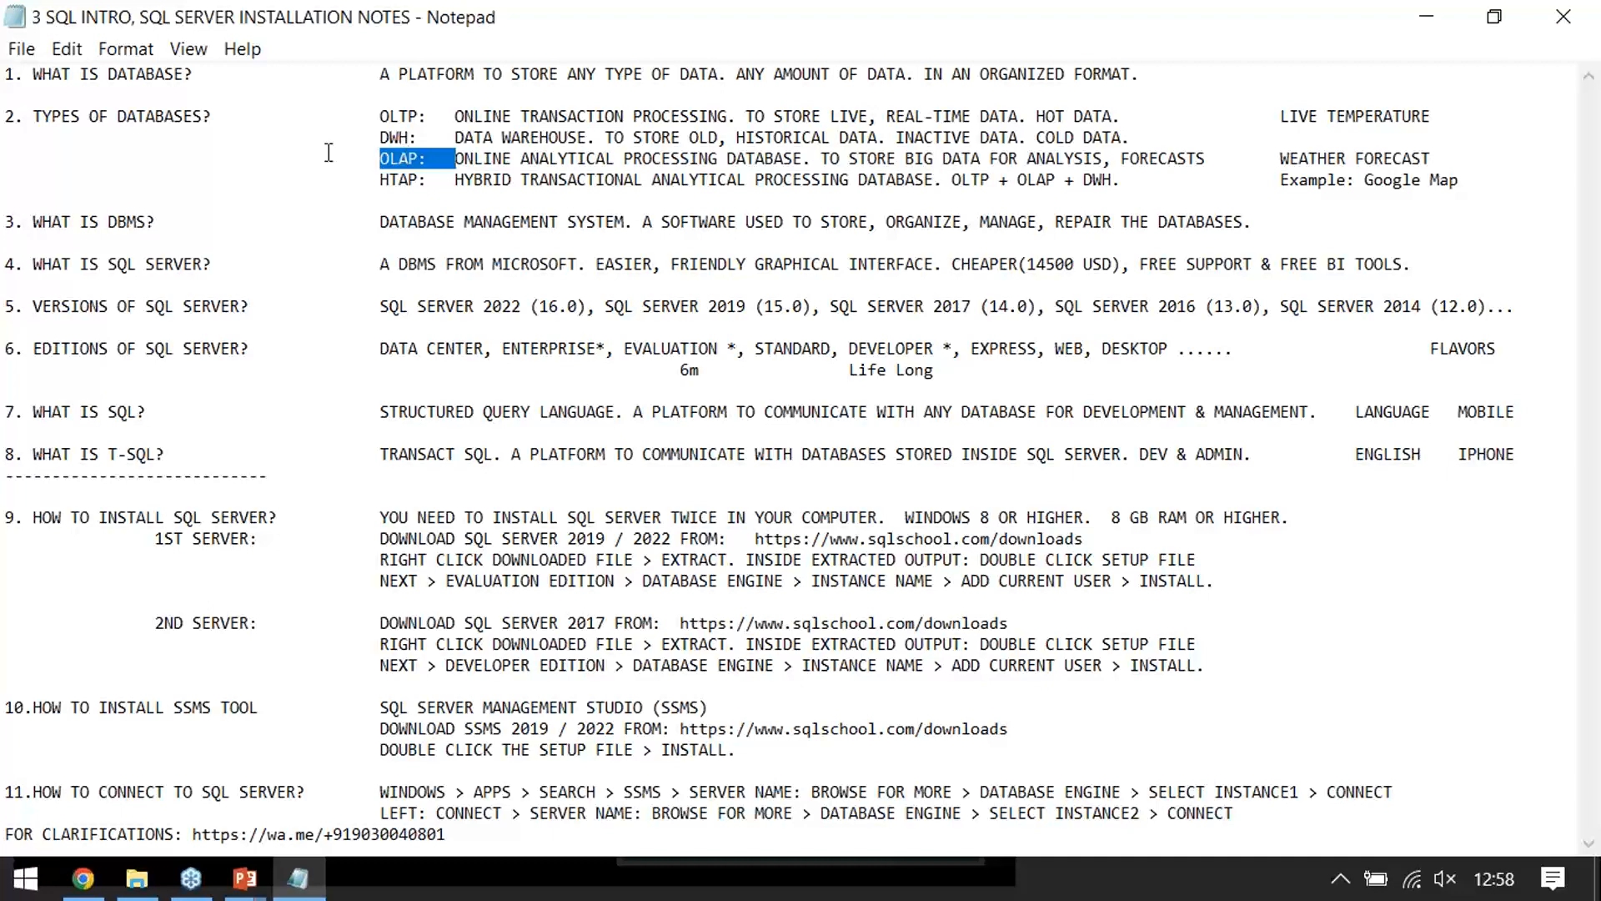
left_click_drag(363, 113, 935, 185)
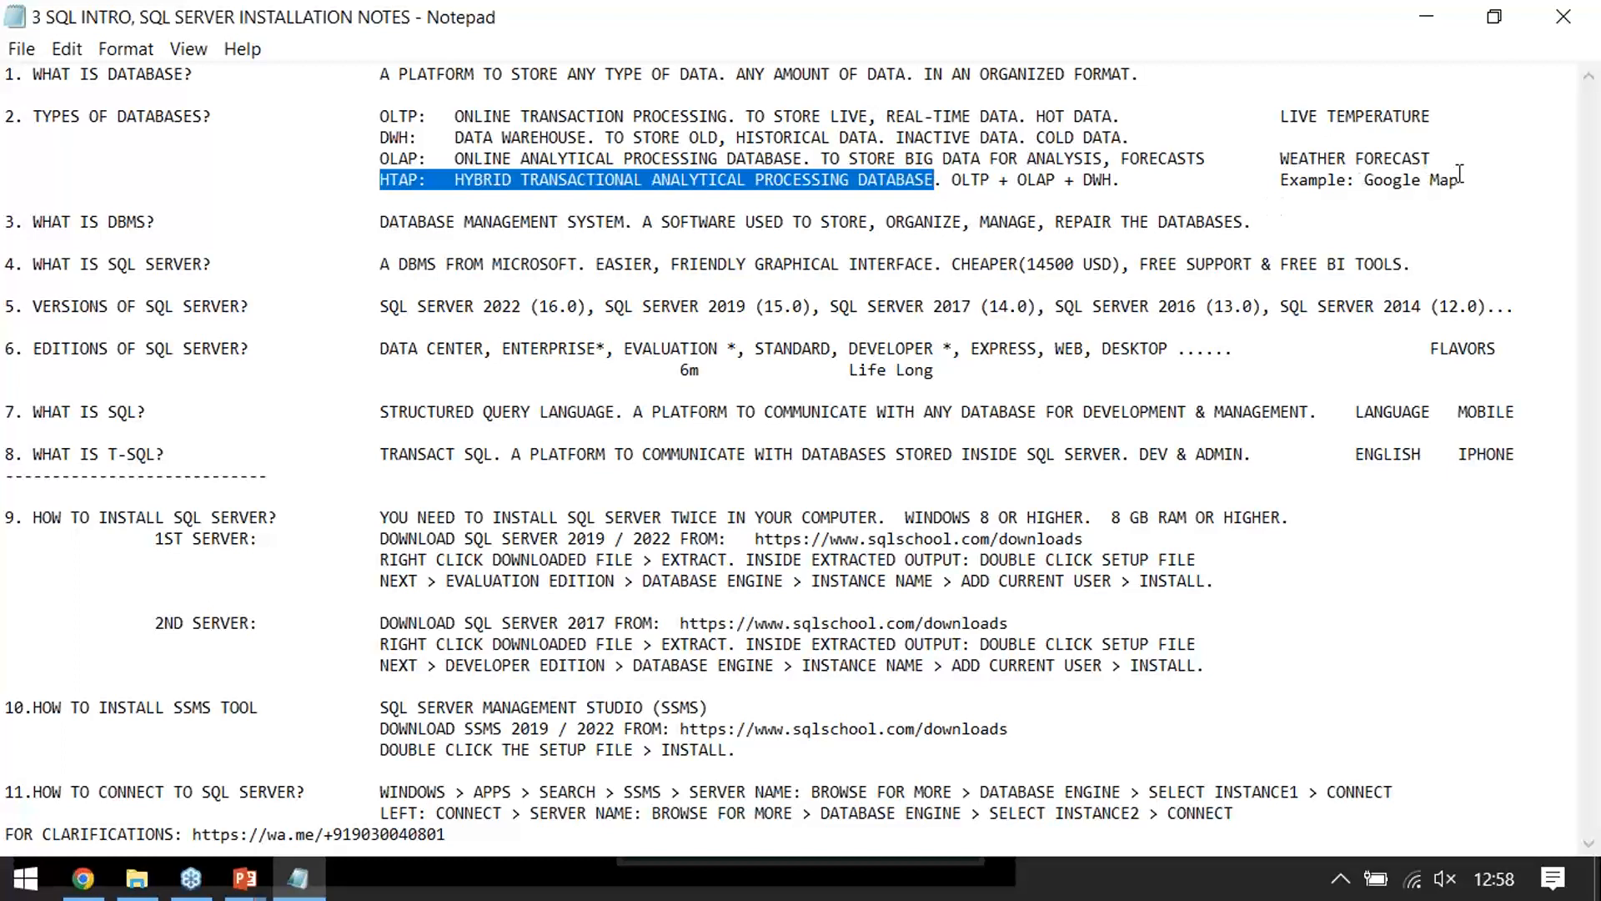
left_click_drag(1459, 175, 1368, 183)
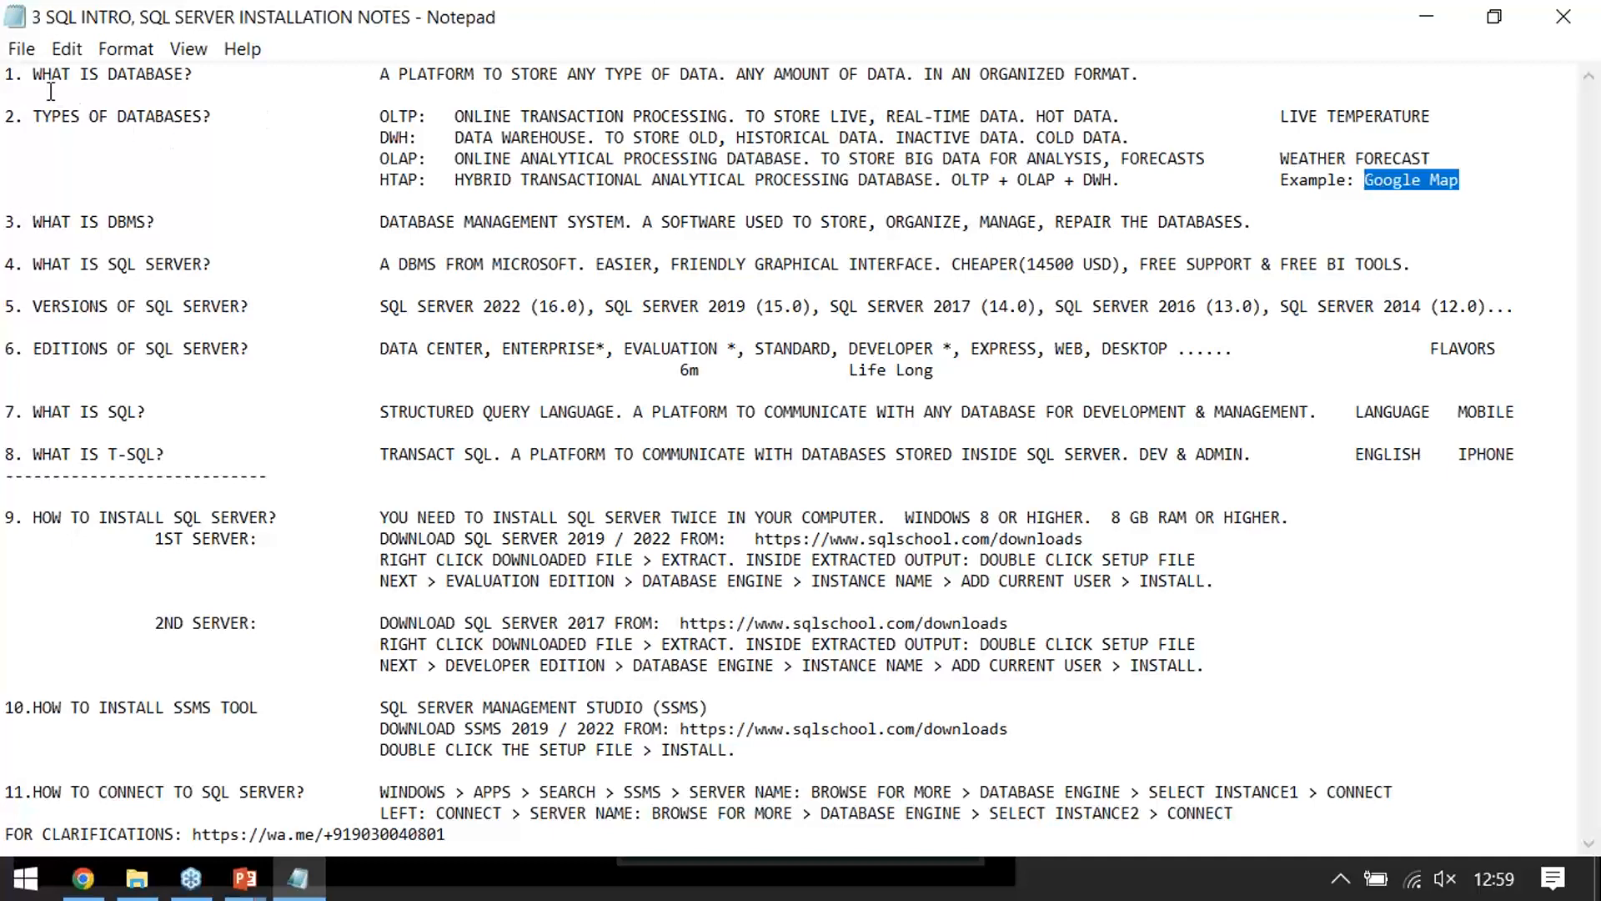
left_click_drag(5, 117, 54, 204)
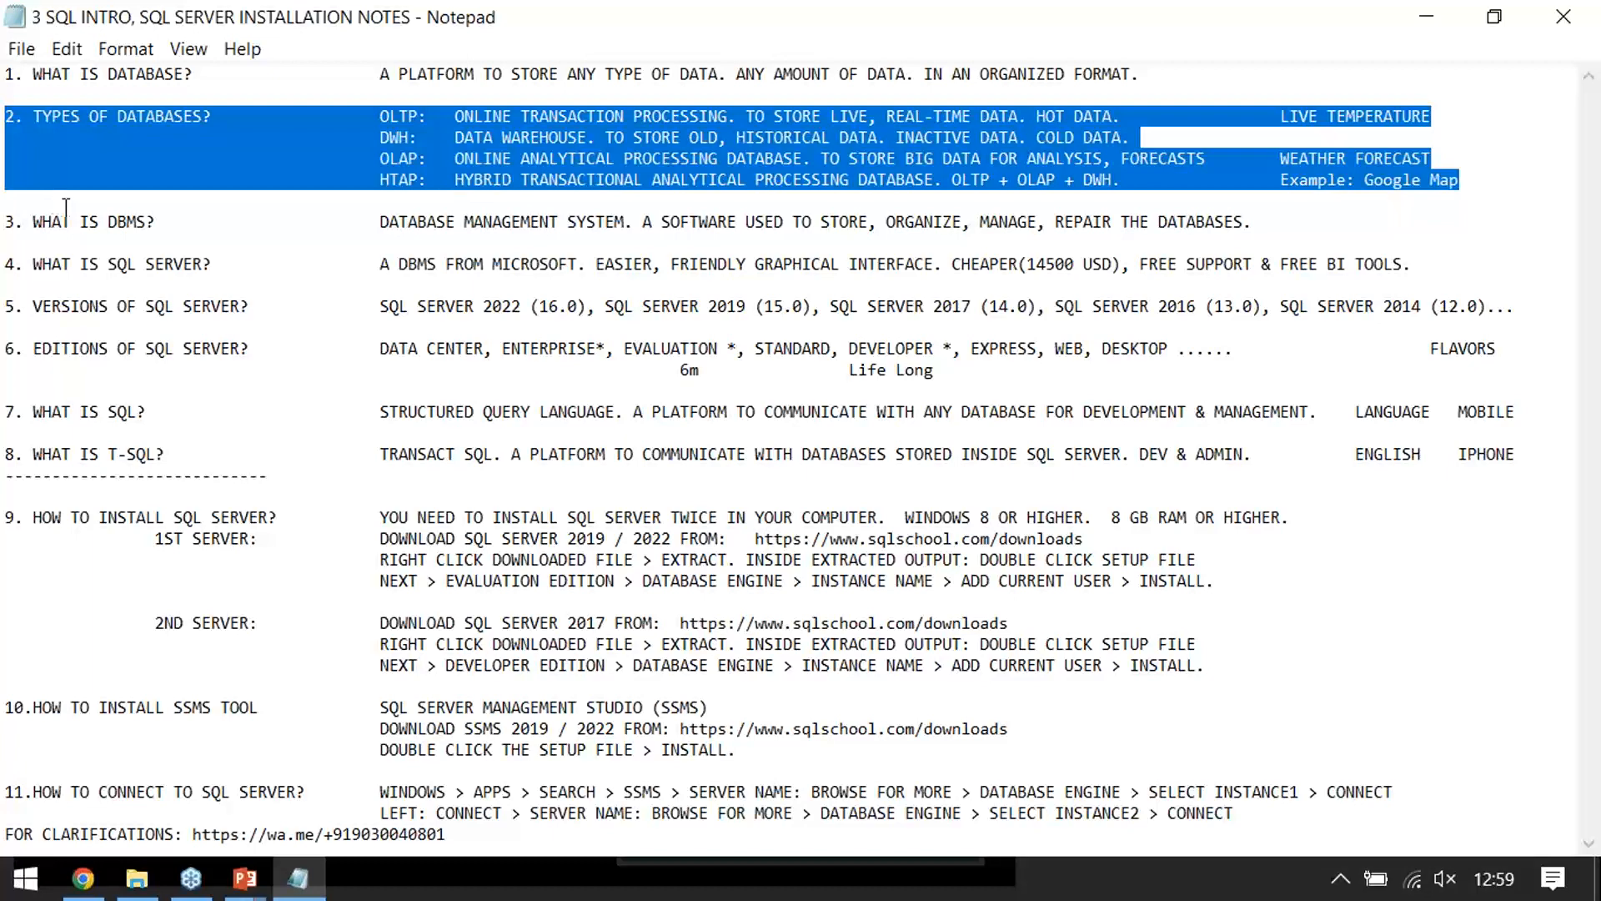
Read note 3, highlighting DBMS and its definition as software used to store, organize, manage and repair databases
double_click(125, 222)
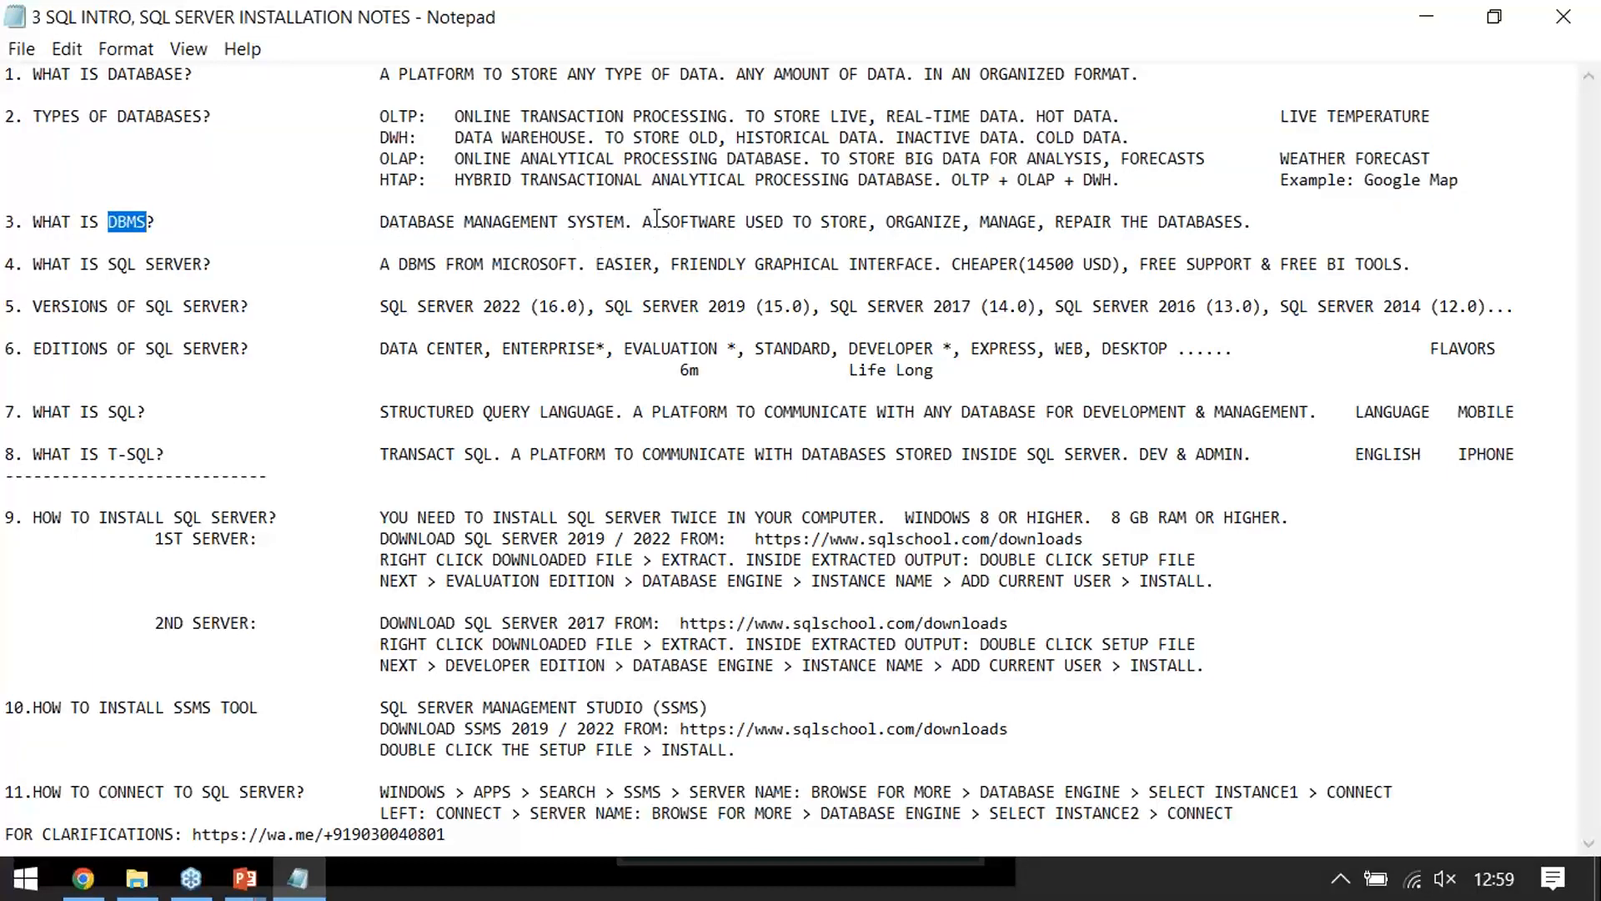
left_click_drag(651, 222, 738, 230)
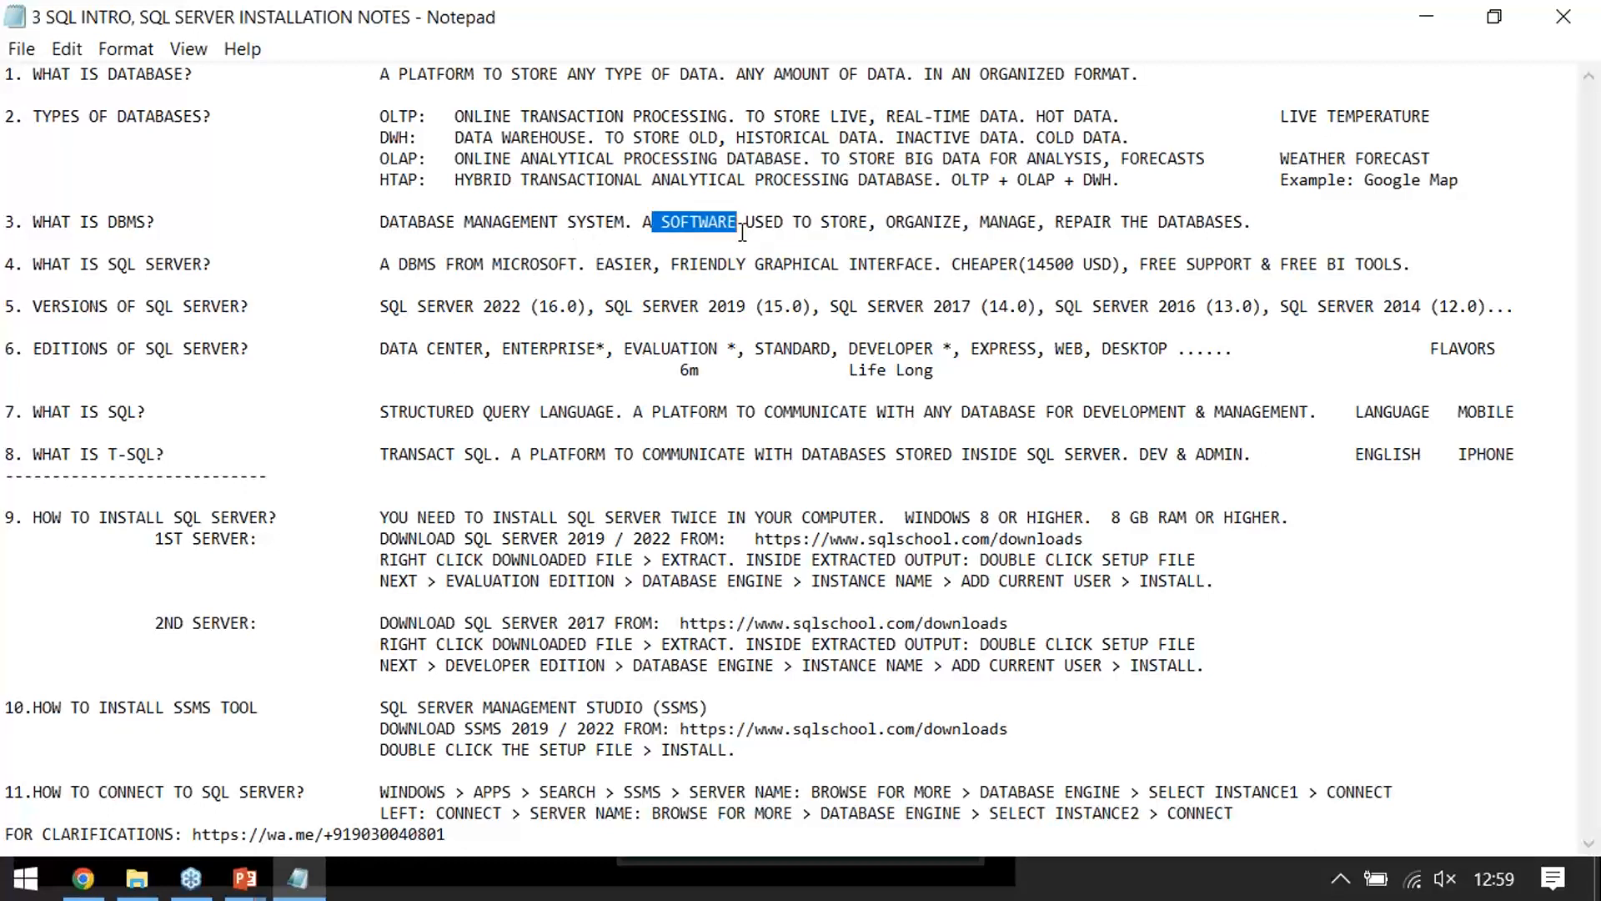
key("shift+End")
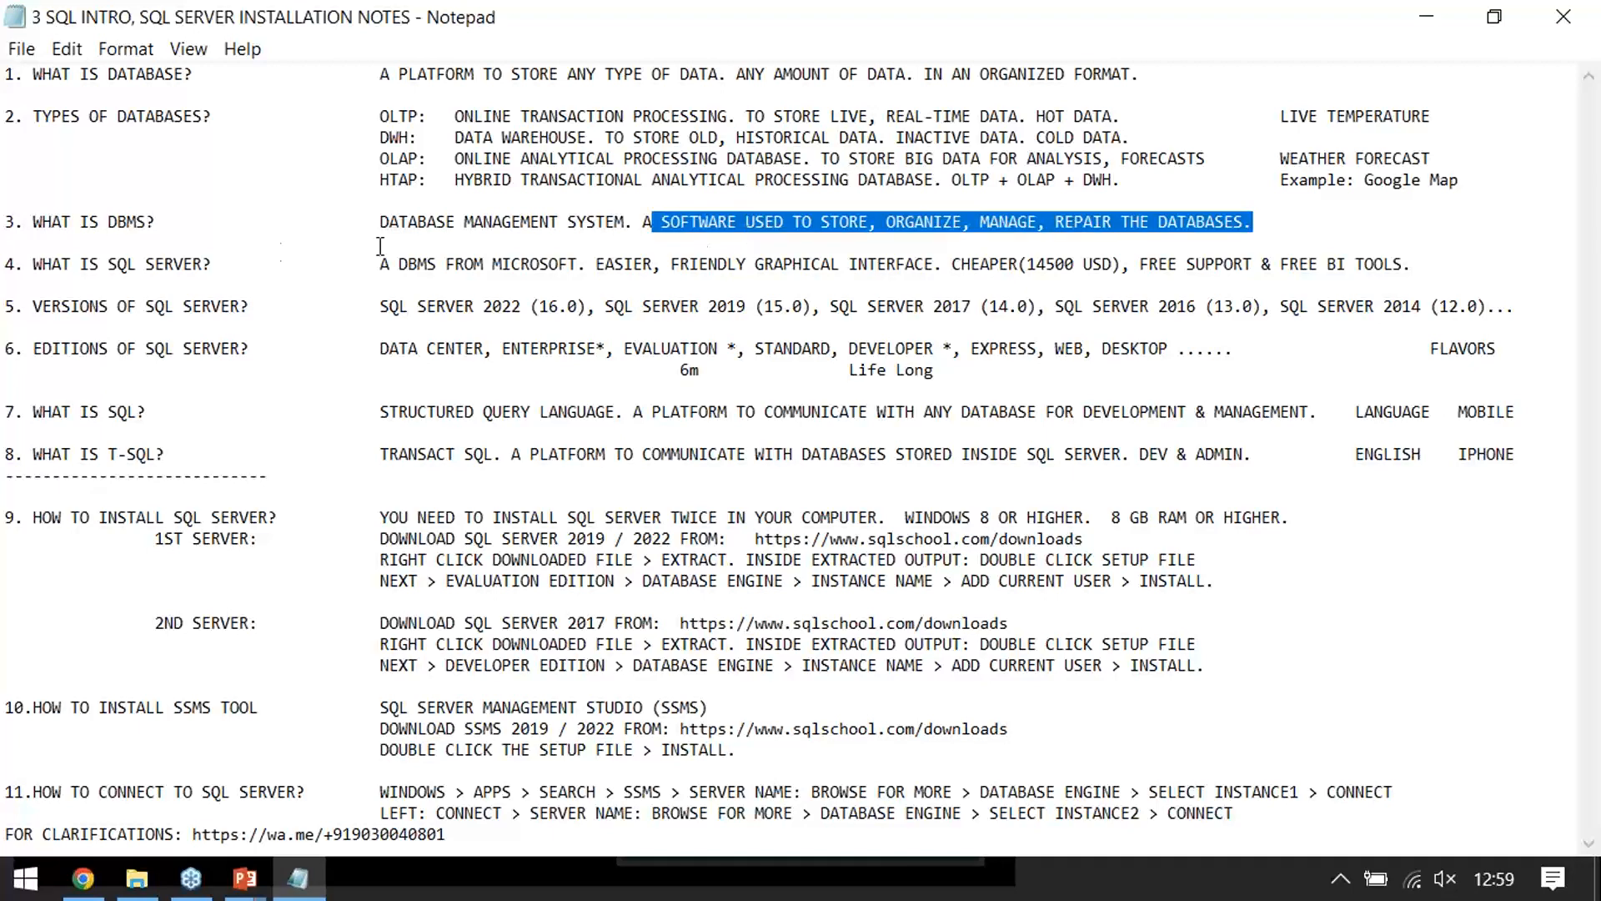
Read note 4, highlighting SQL SERVER and the text on its cheaper price, free support and free BI tools
left_click_drag(109, 264, 214, 265)
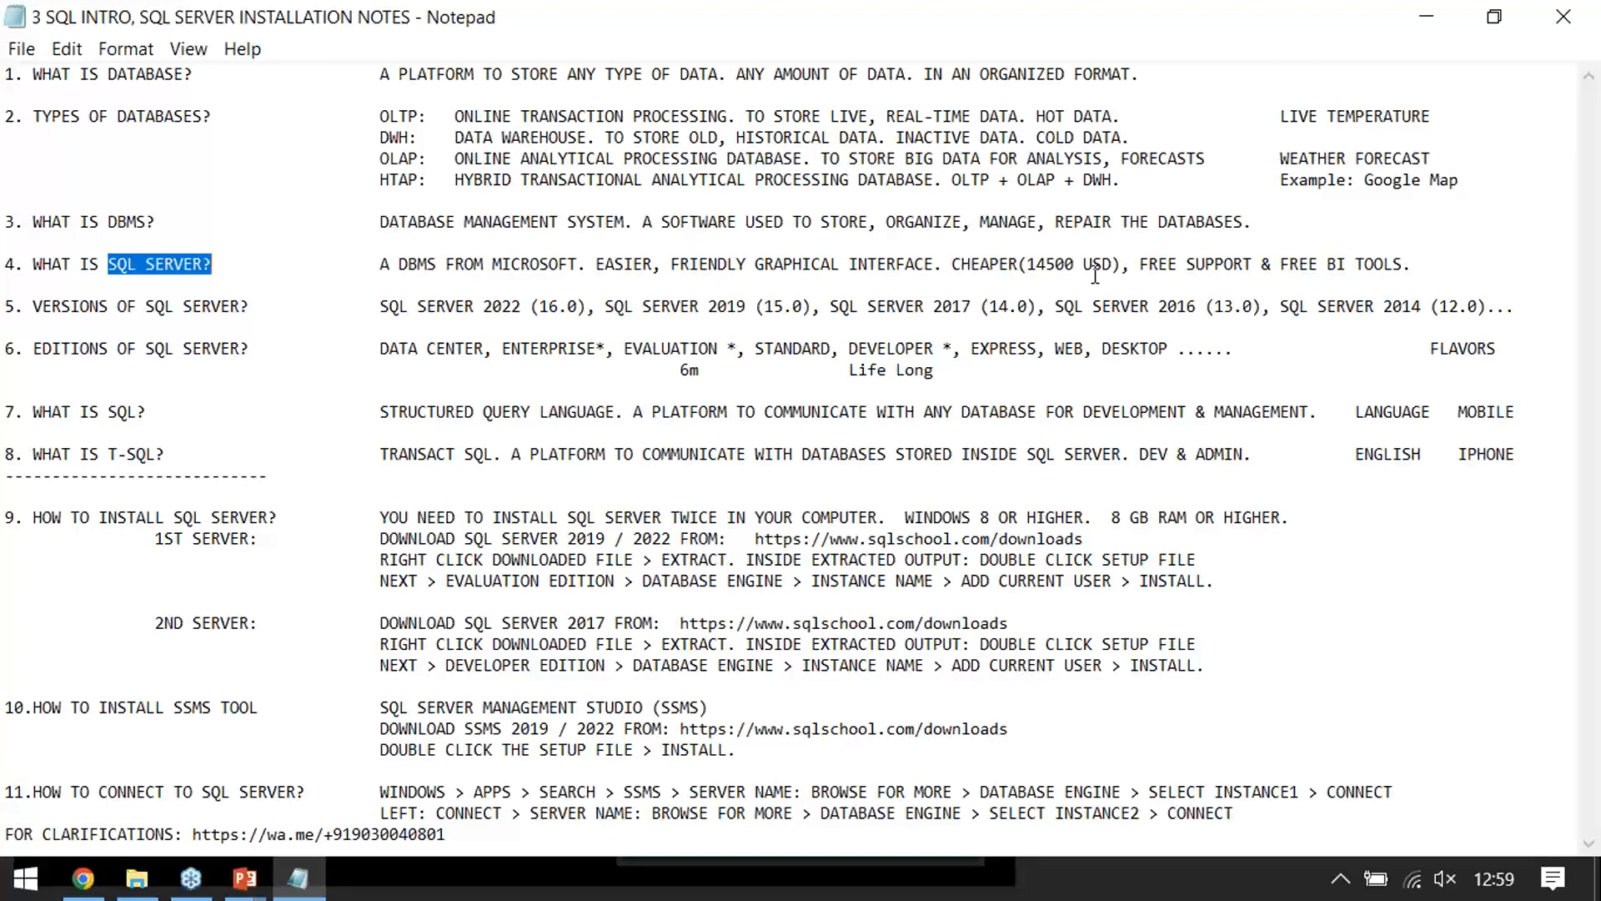
left_click_drag(1404, 265, 1332, 269)
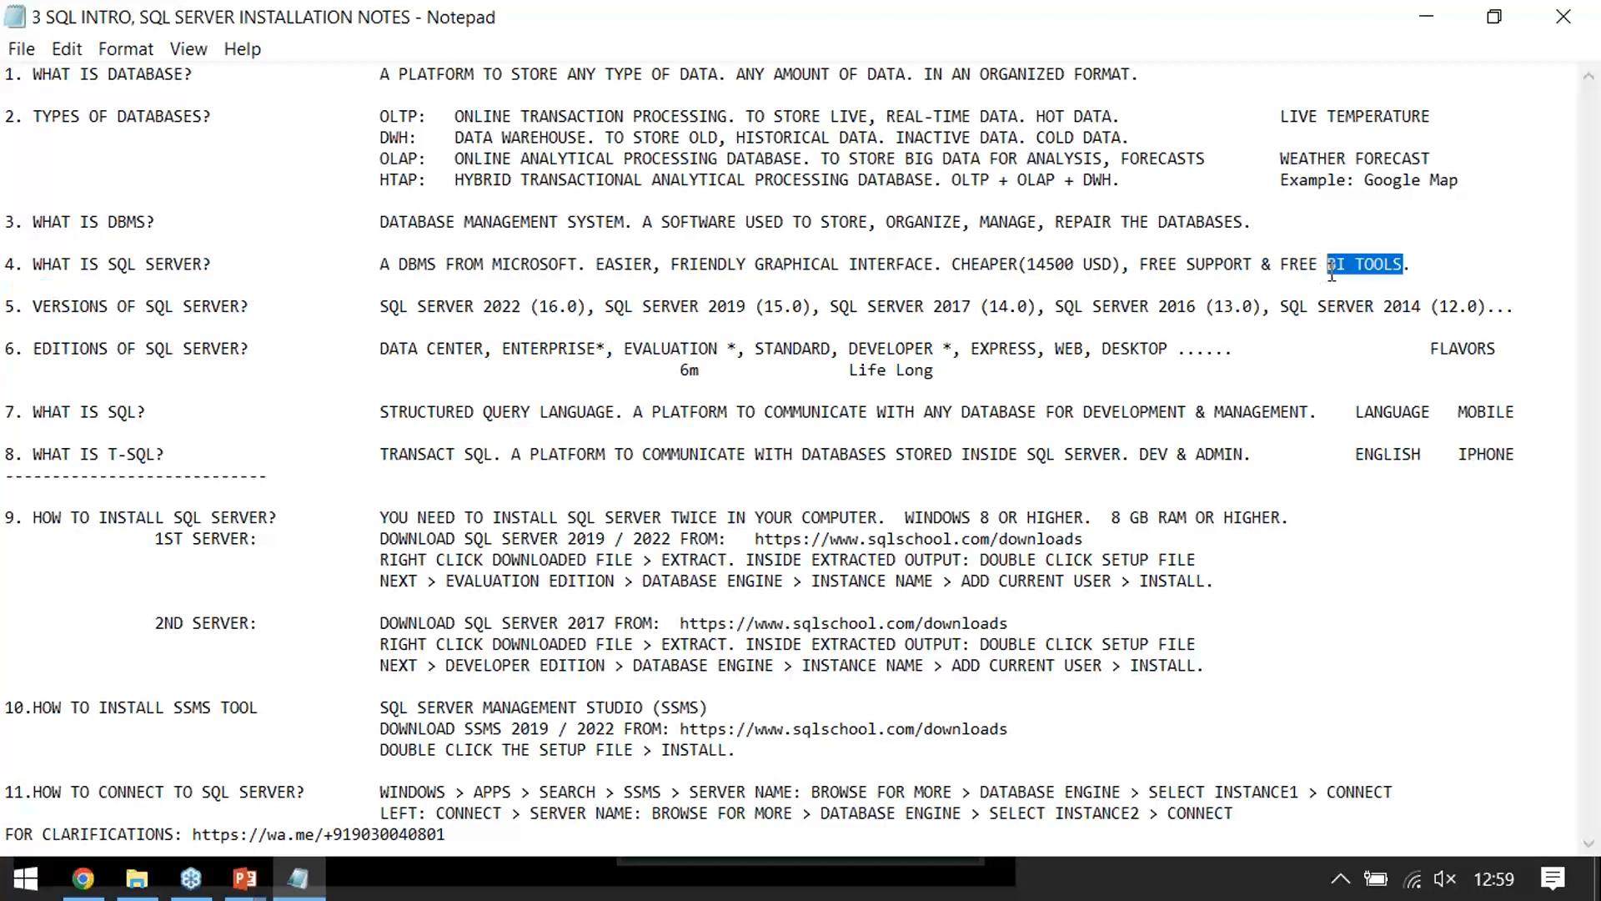
left_click_drag(1332, 274, 945, 265)
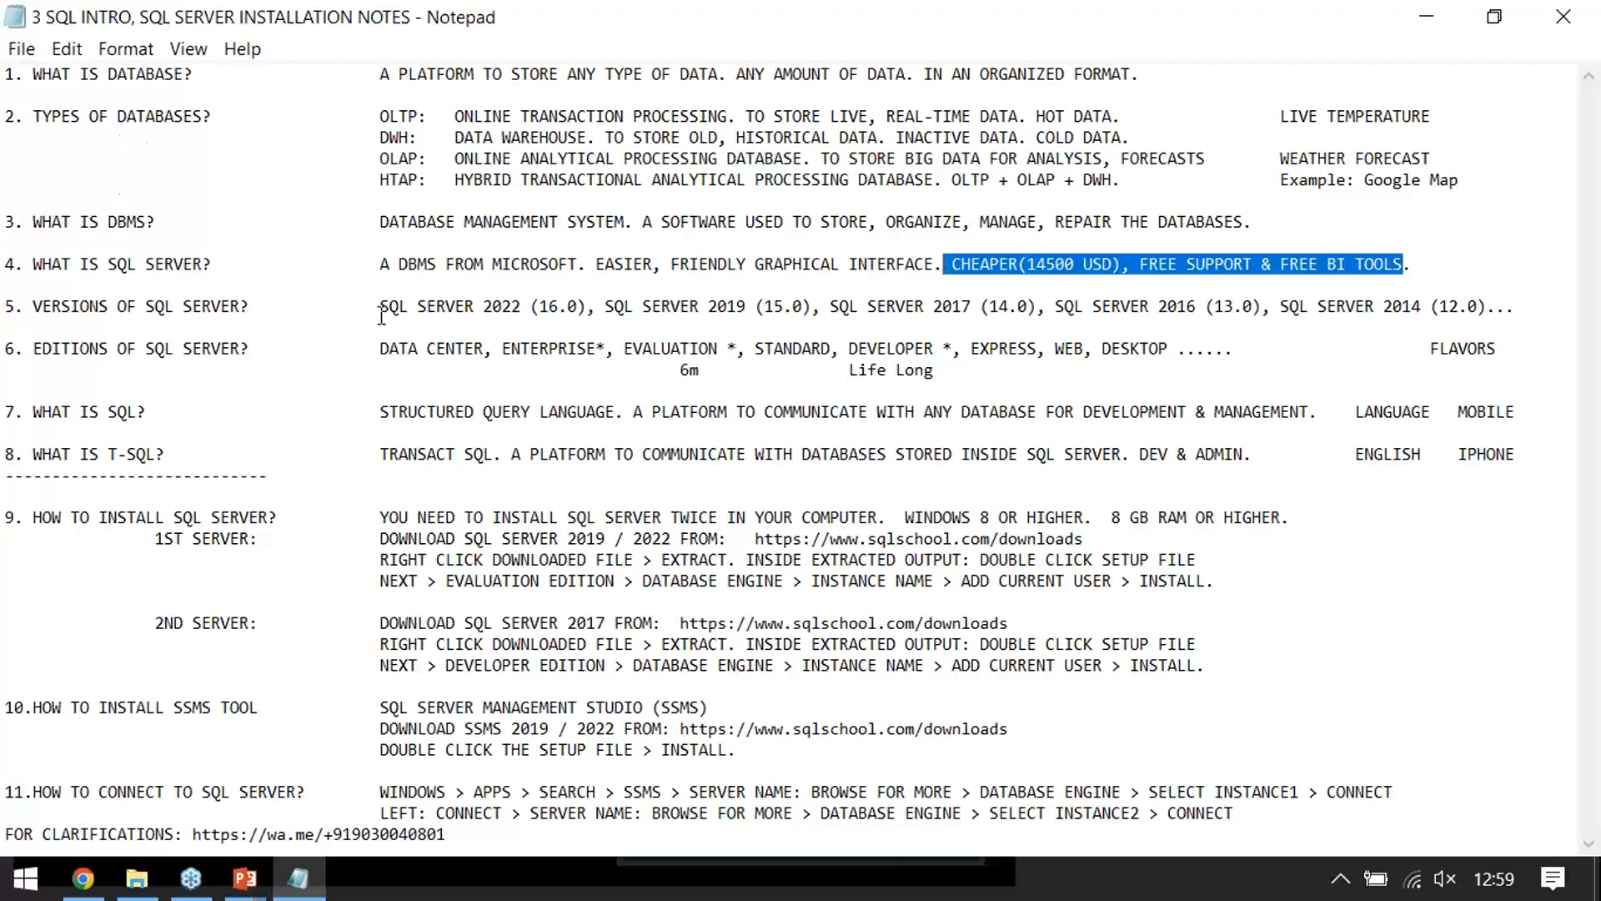
Compare notes 5 and 6, highlighting the SQL Server versions 2022 to 2017, the edition names, and the words VERSIONS and EDITIONS
left_click_drag(379, 306, 738, 307)
left_click_drag(840, 306, 970, 325)
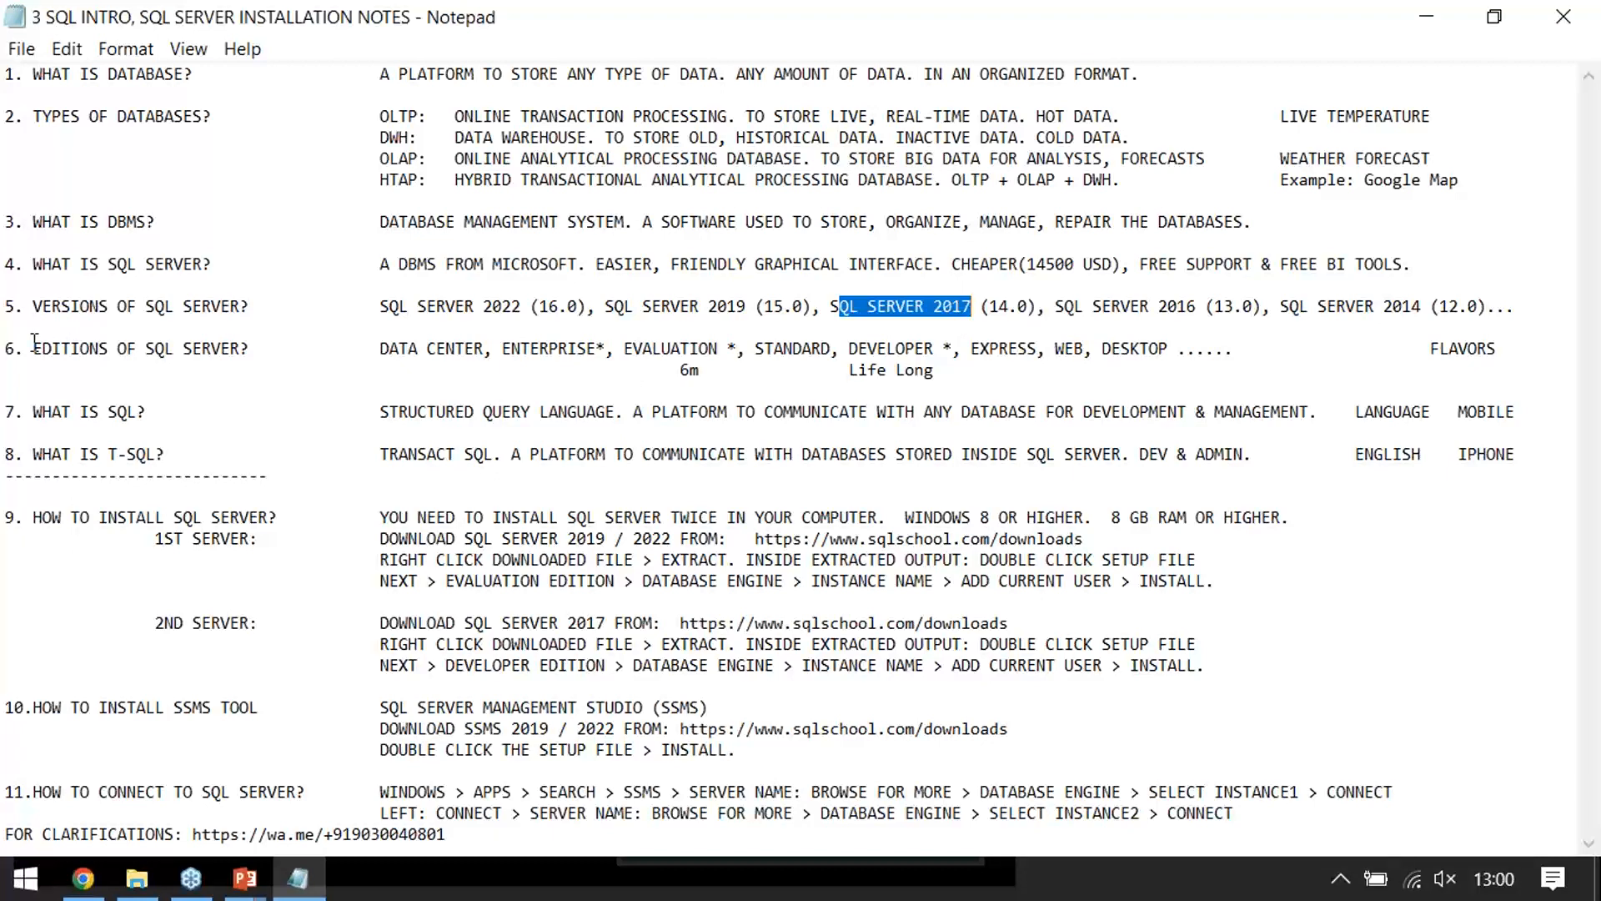
left_click_drag(35, 343, 487, 354)
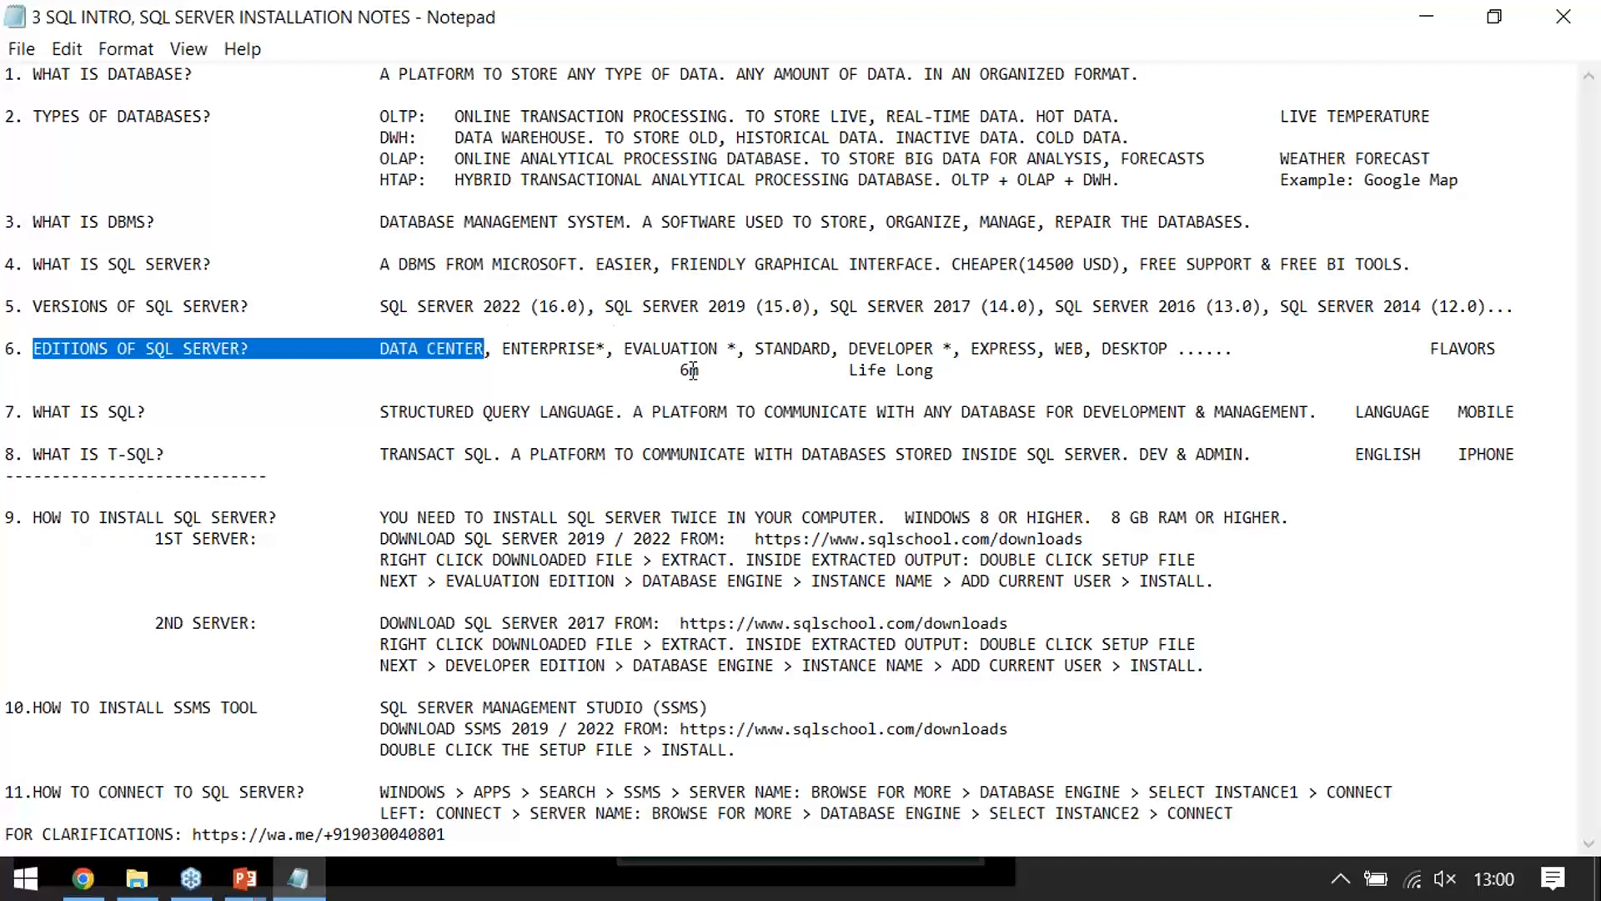
left_click_drag(633, 350, 1177, 349)
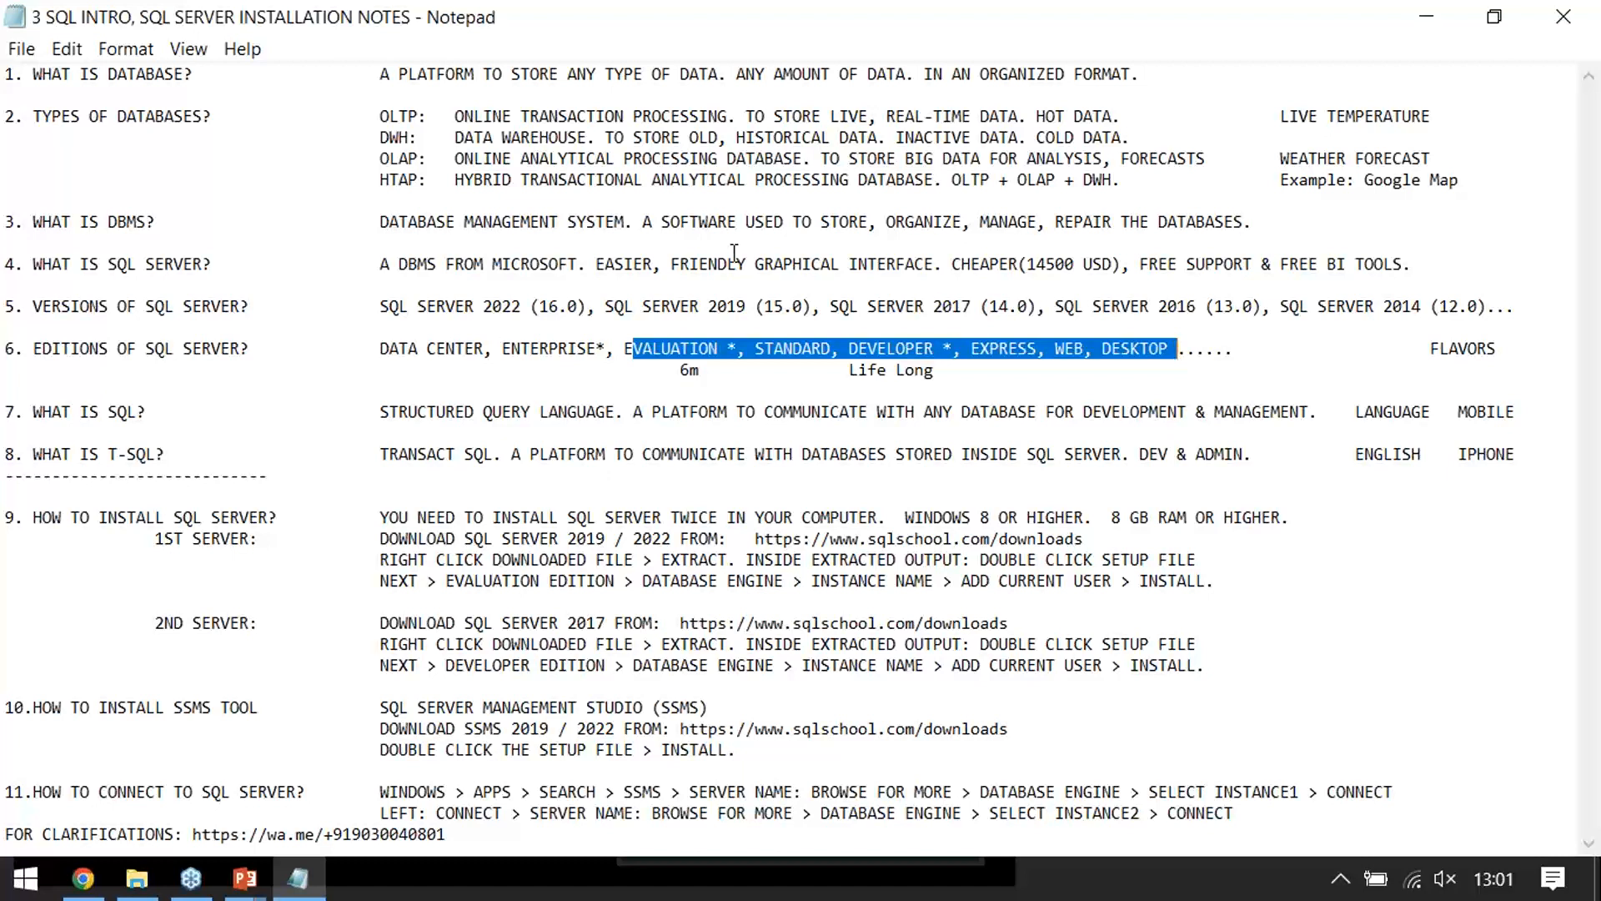
double_click(78, 305)
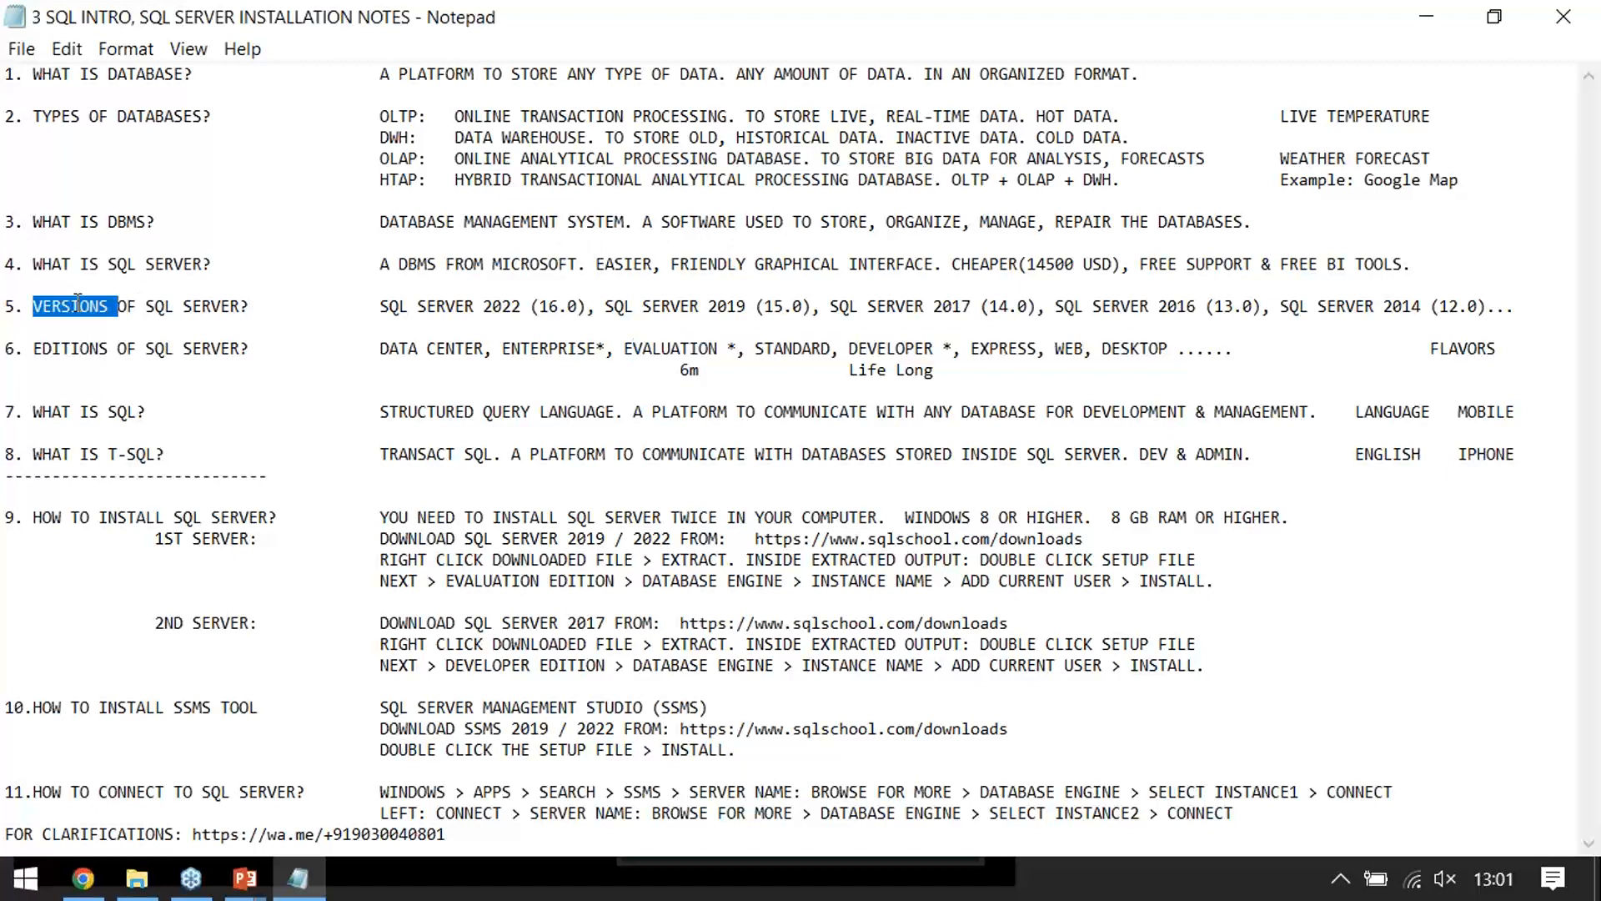
left_click(40, 349)
double_click(39, 348)
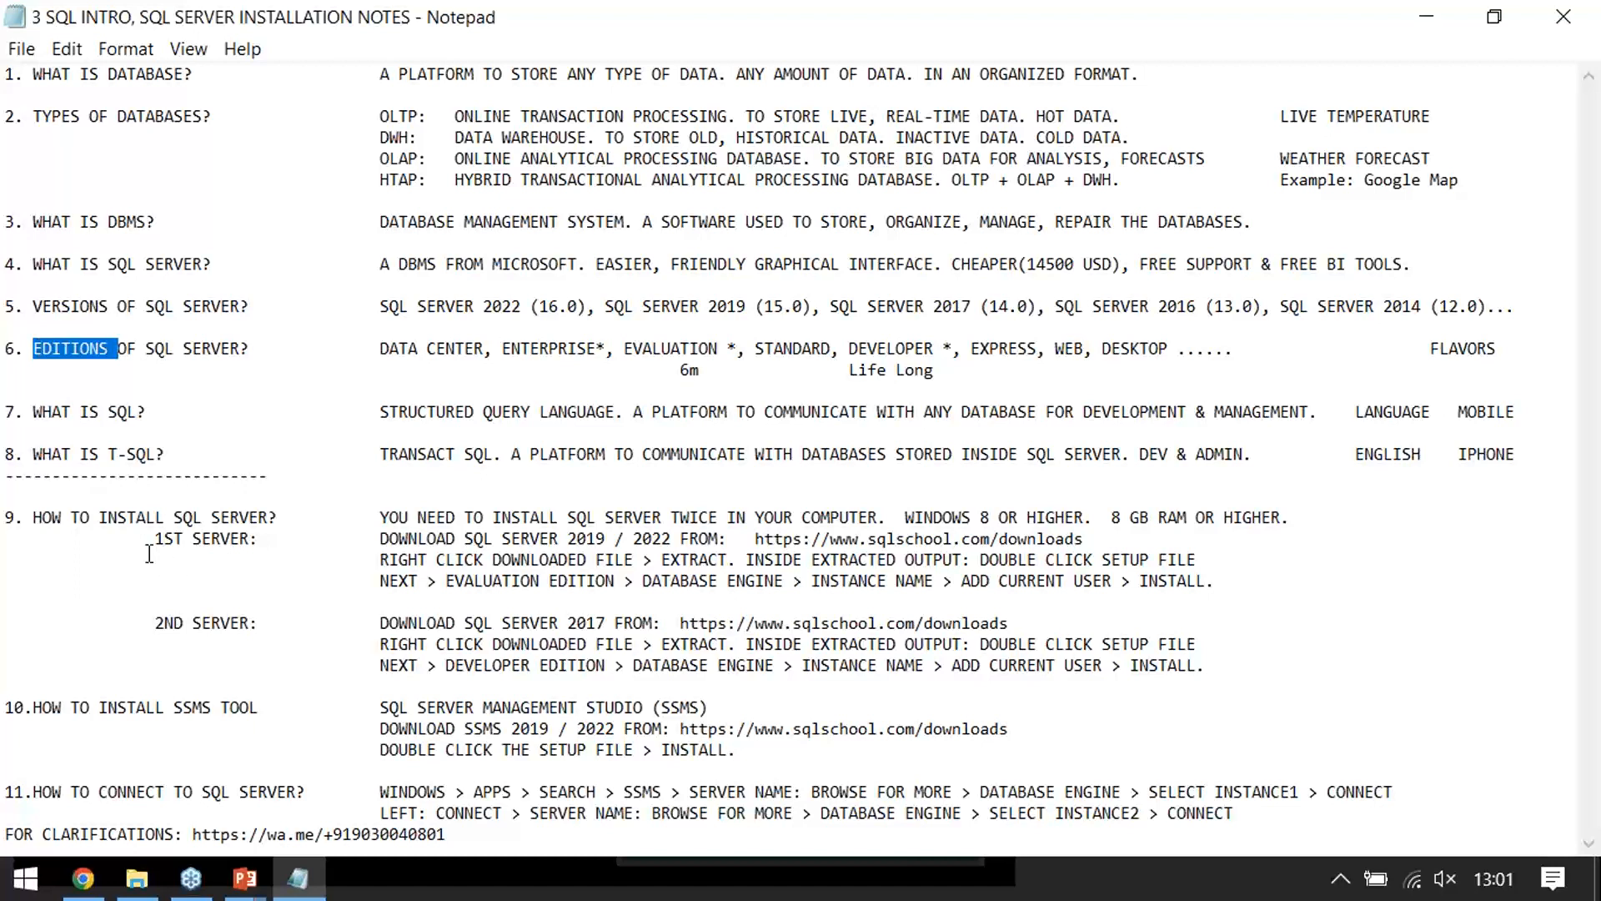
Highlight the installation instructions for both SQL Server instances and the SSMS tool in notes 9 and 10
left_click_drag(149, 540, 150, 696)
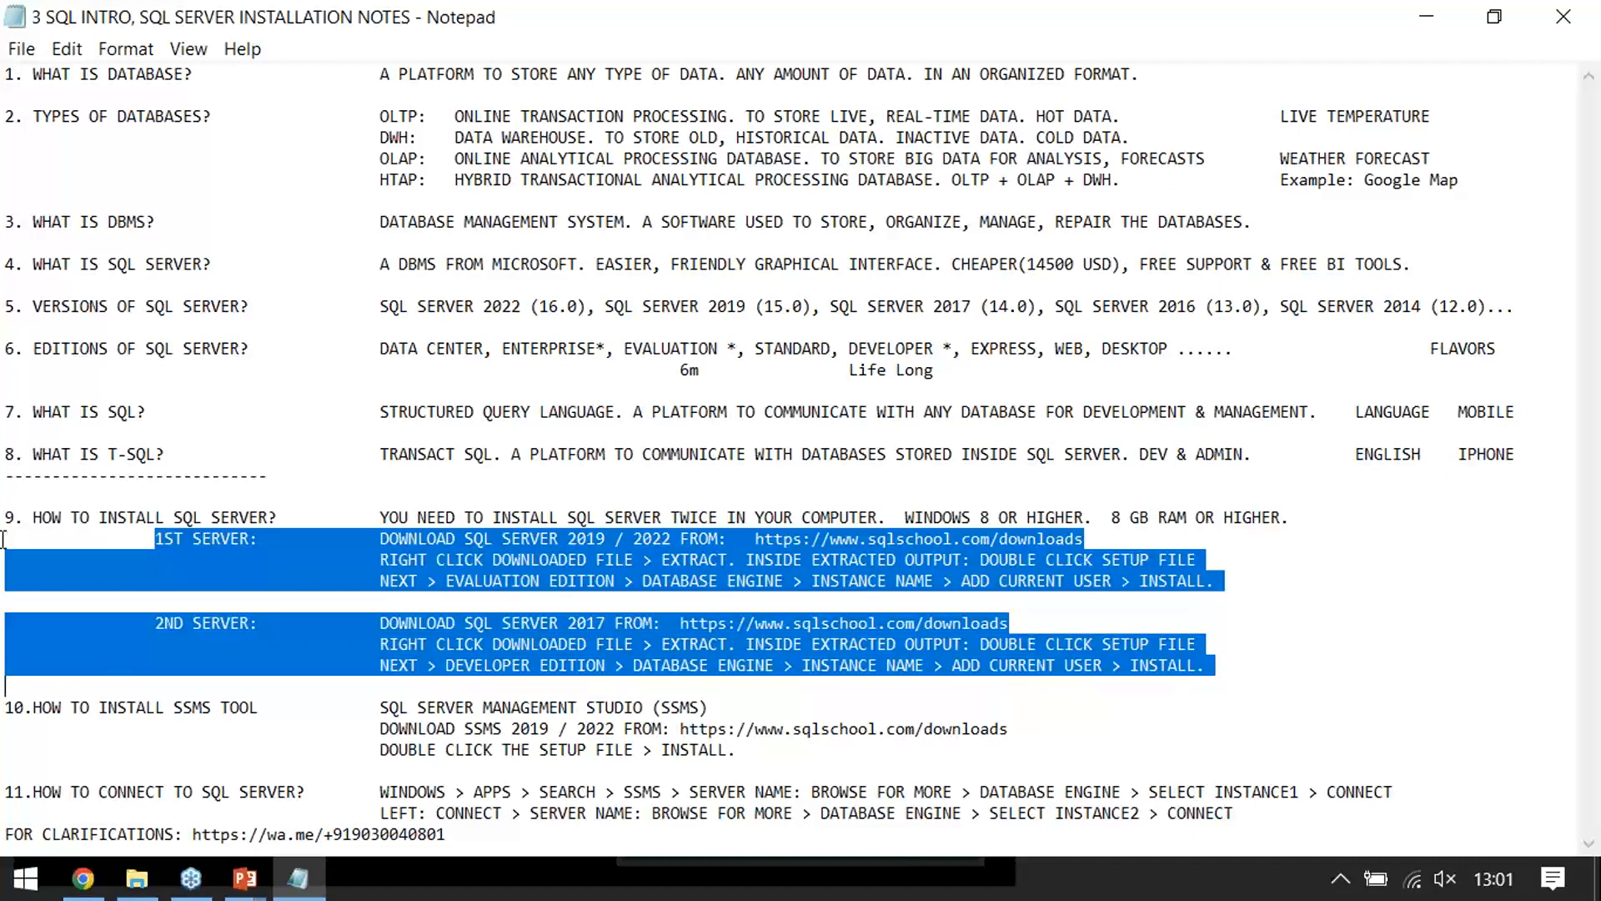
left_click_drag(5, 518, 36, 771)
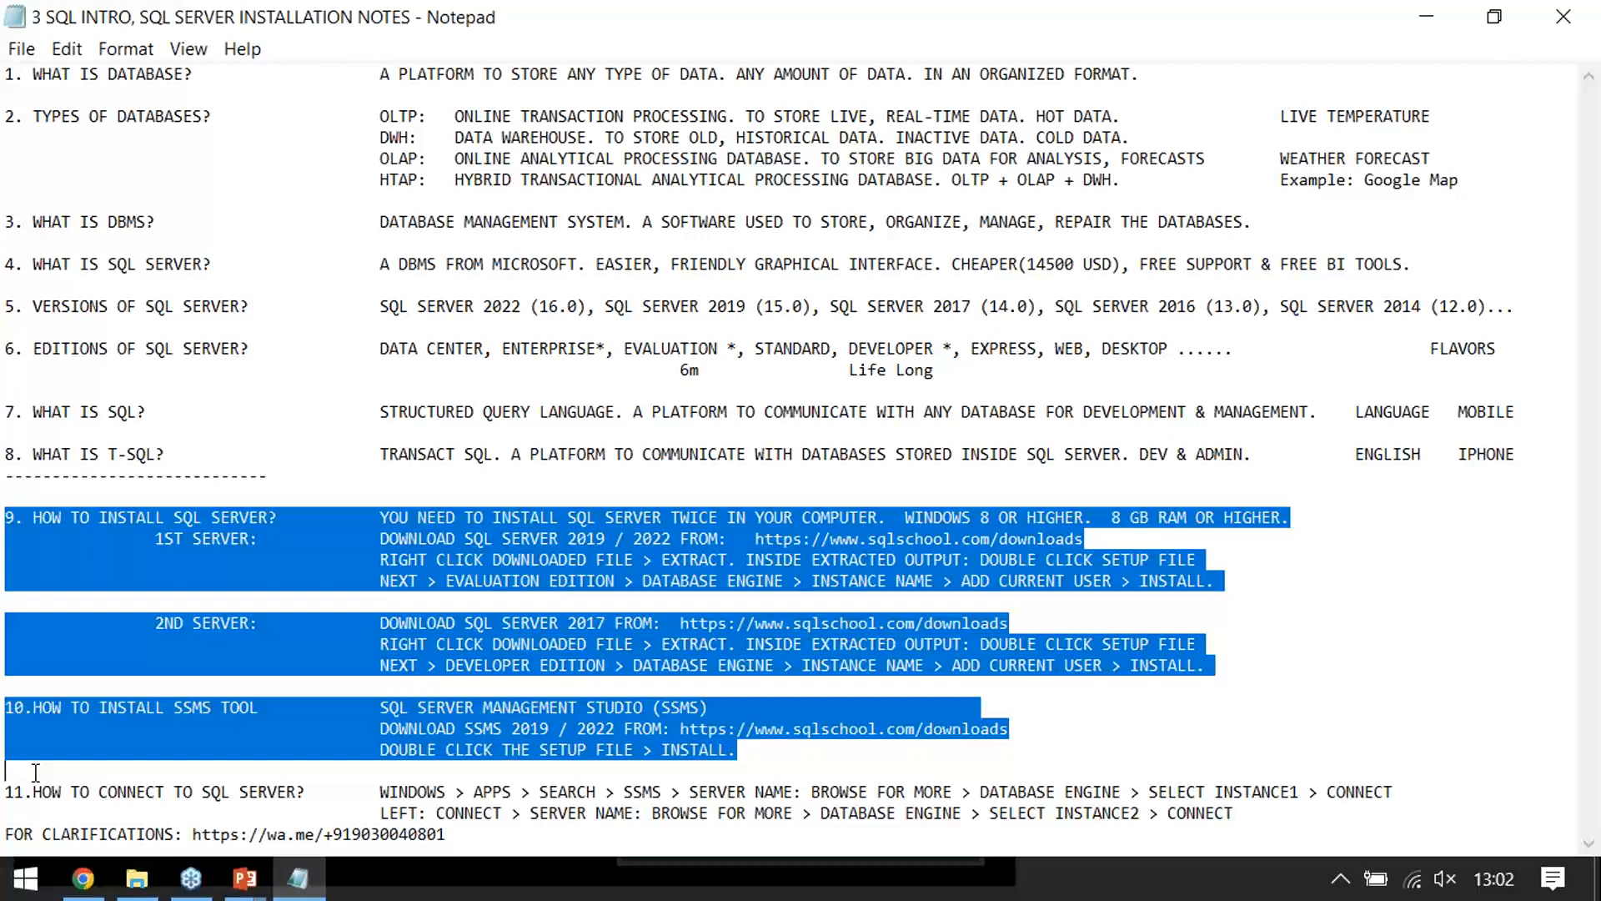
Compare notes 7 and 8, highlighting the terms SQL and T-SQL and their definitions as platforms to communicate with databases
double_click(119, 412)
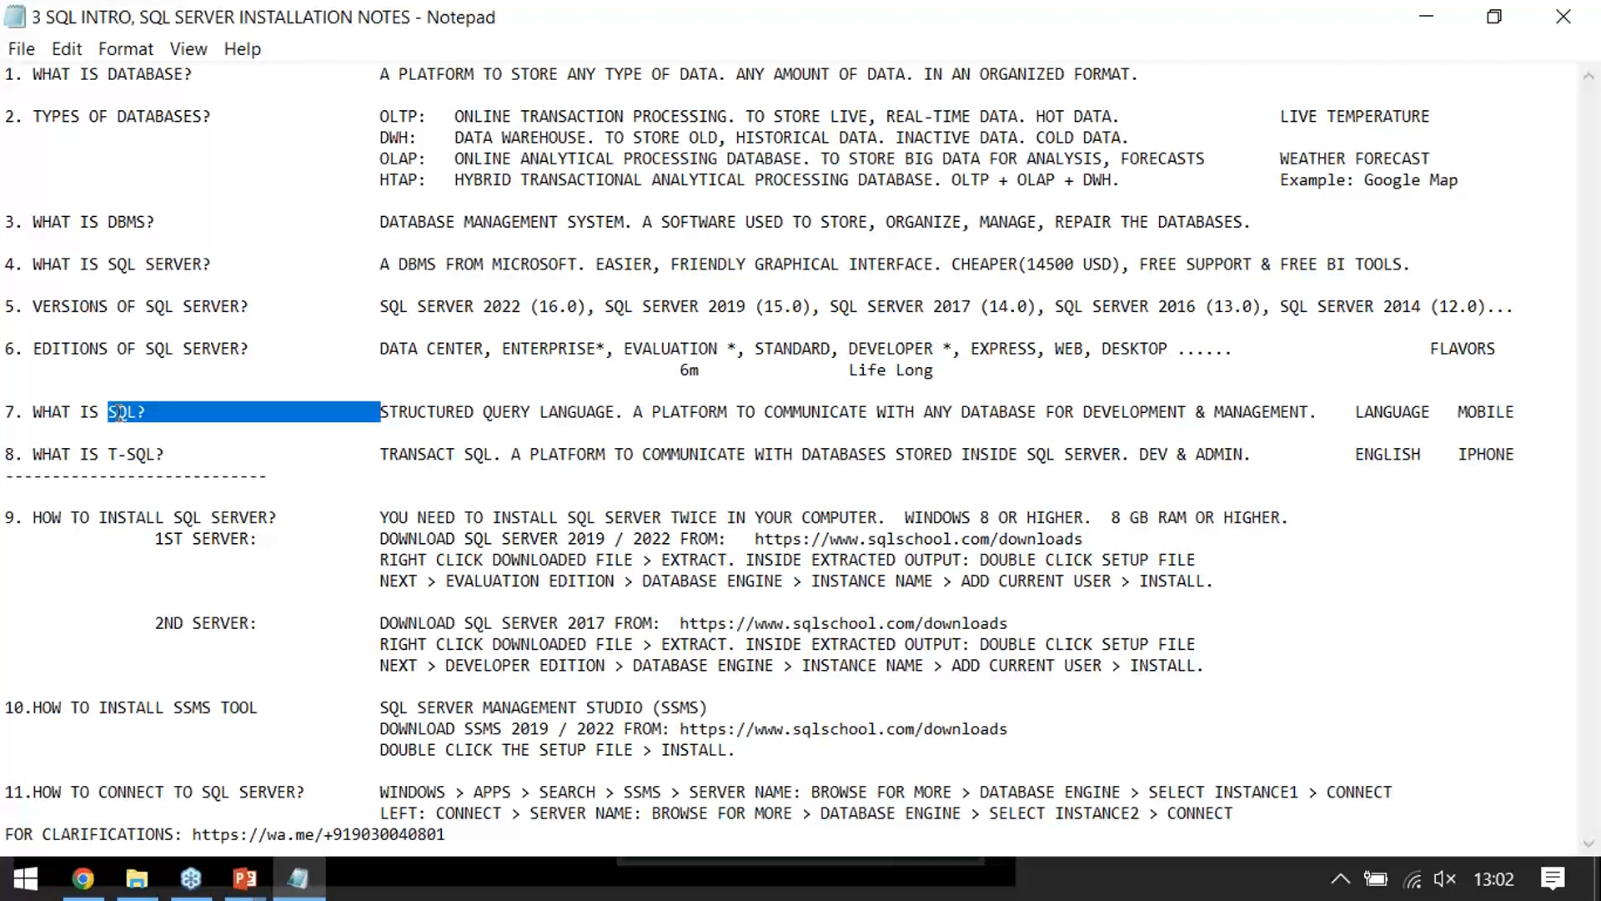
left_click_drag(108, 454, 118, 412)
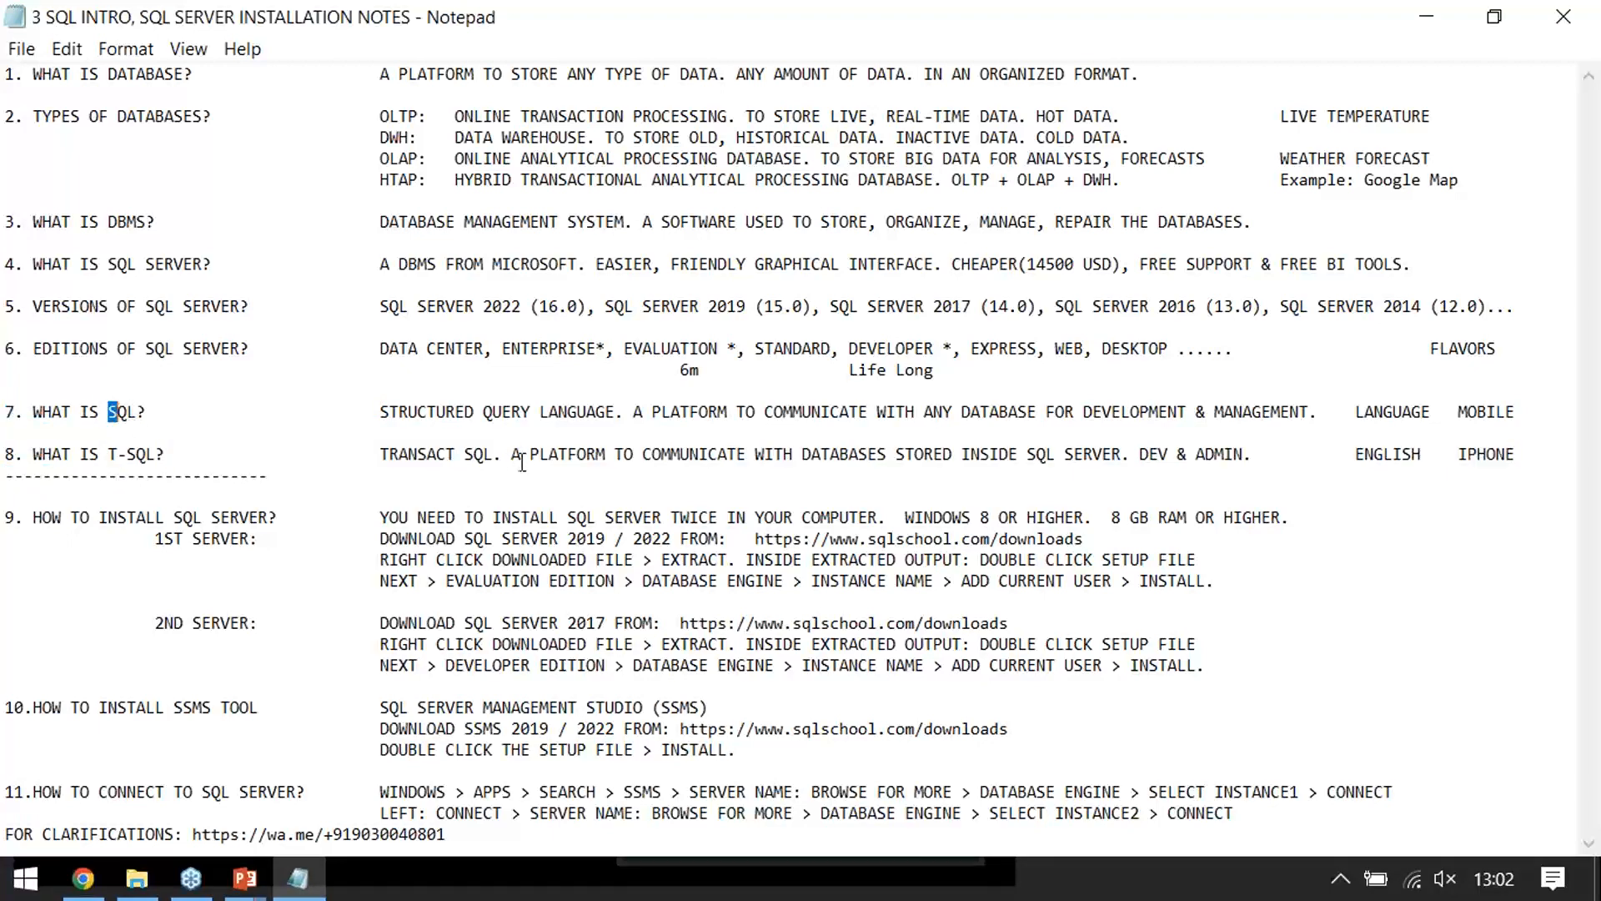
left_click_drag(653, 412, 1309, 404)
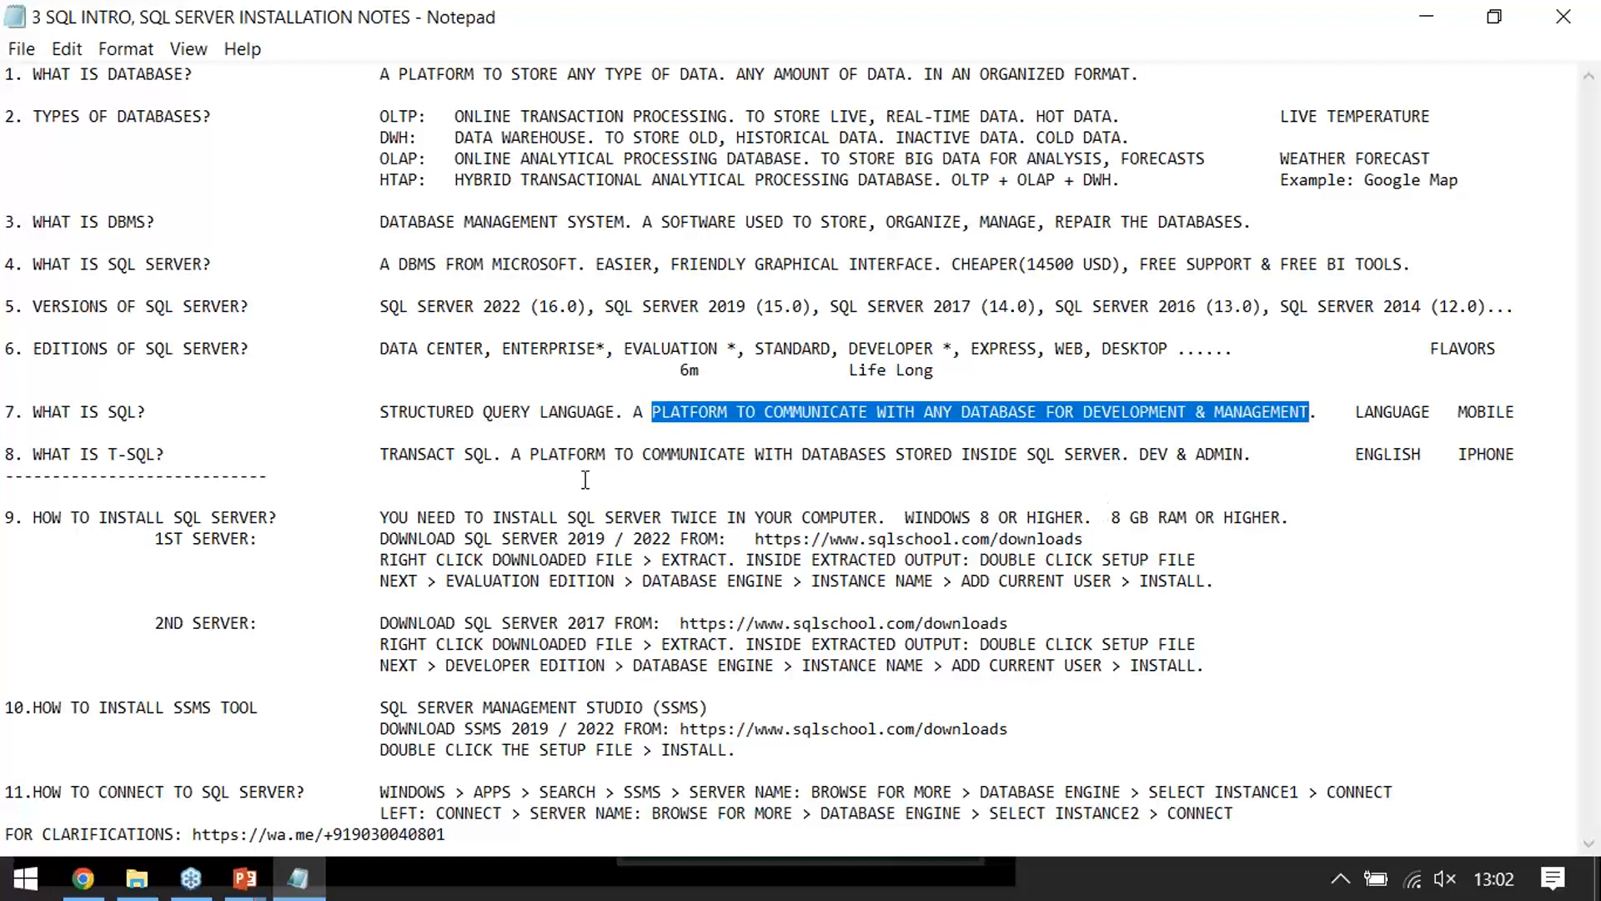
left_click_drag(107, 411, 155, 424)
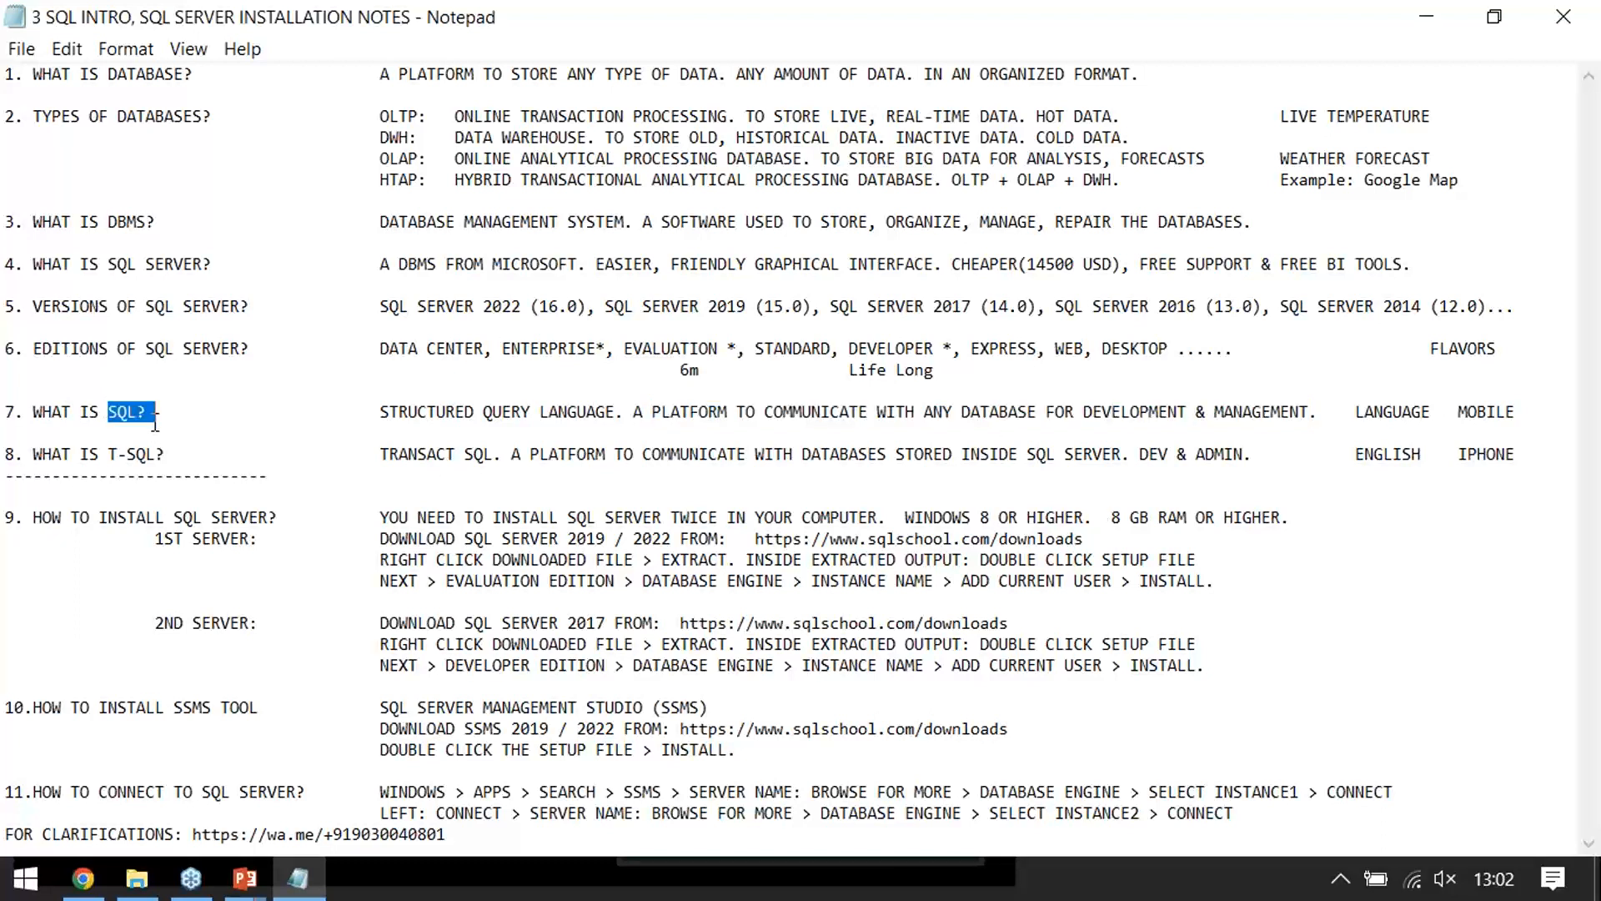
left_click_drag(109, 456, 168, 464)
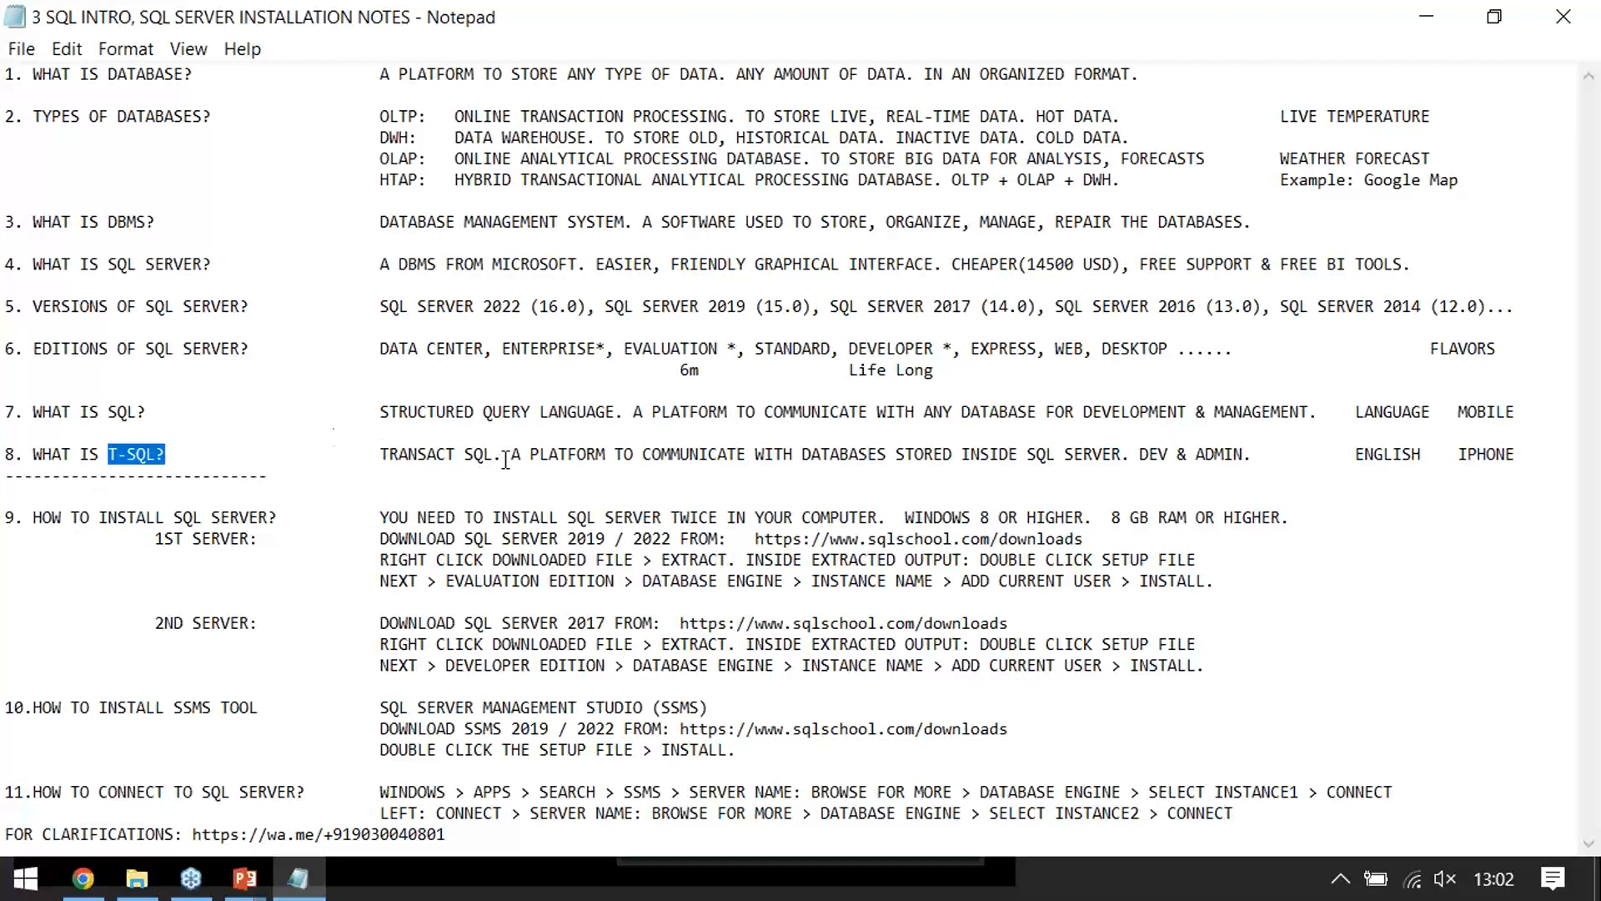
left_click_drag(510, 454, 1124, 459)
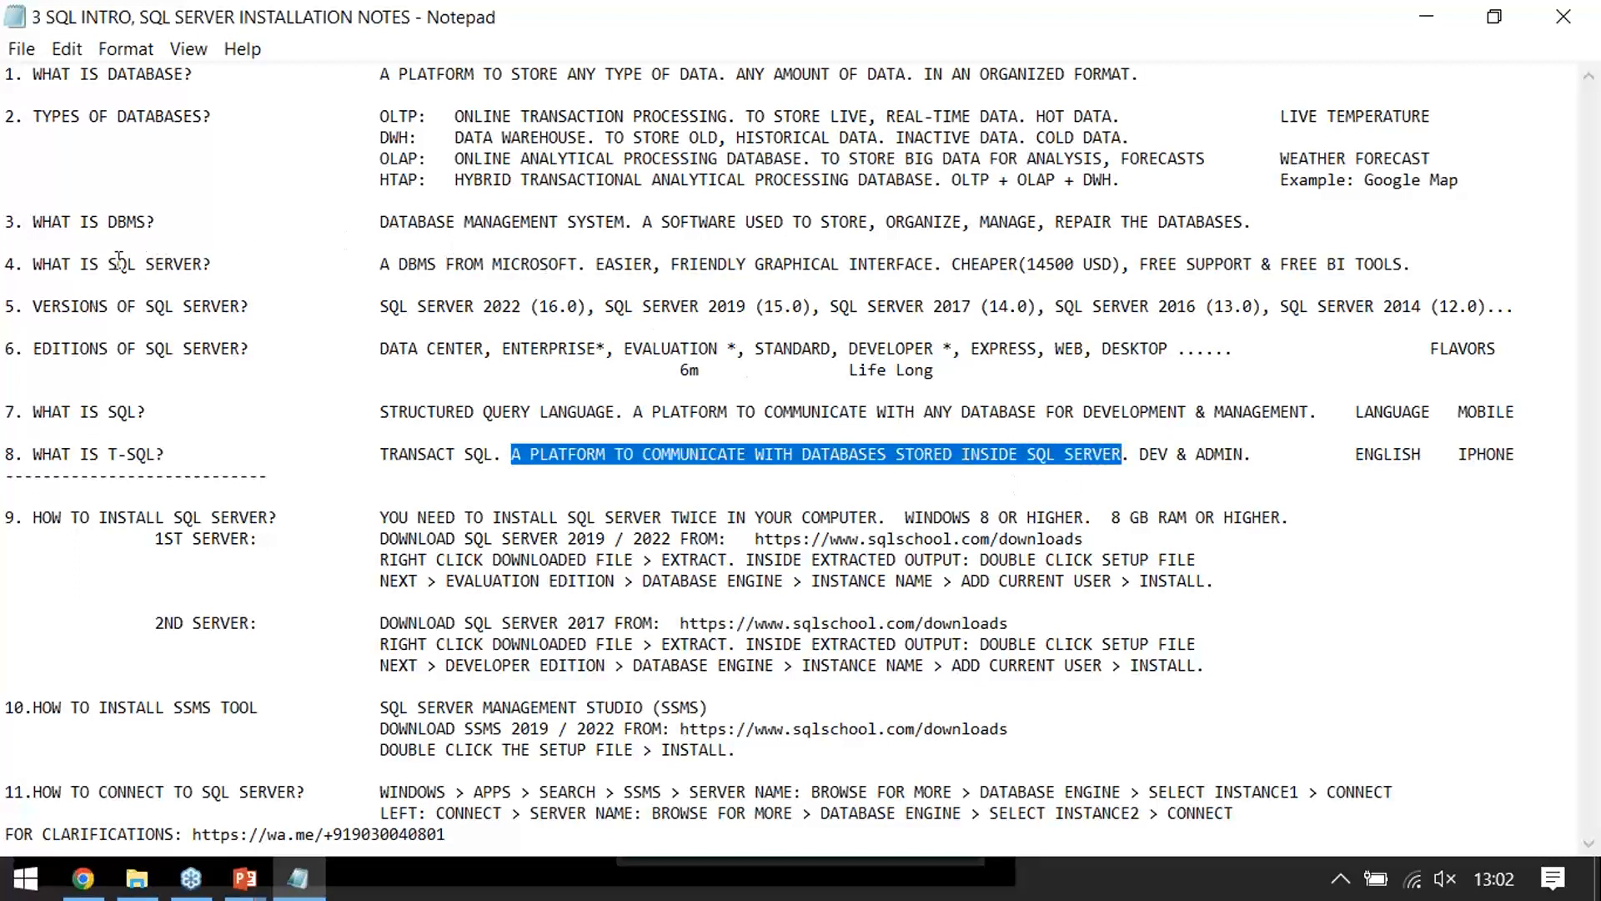
Return to note 4 and highlight SQL SERVER and its description starting from DBMS FROM MICROSOFT
left_click_drag(116, 264, 203, 265)
left_click_drag(397, 263, 591, 279)
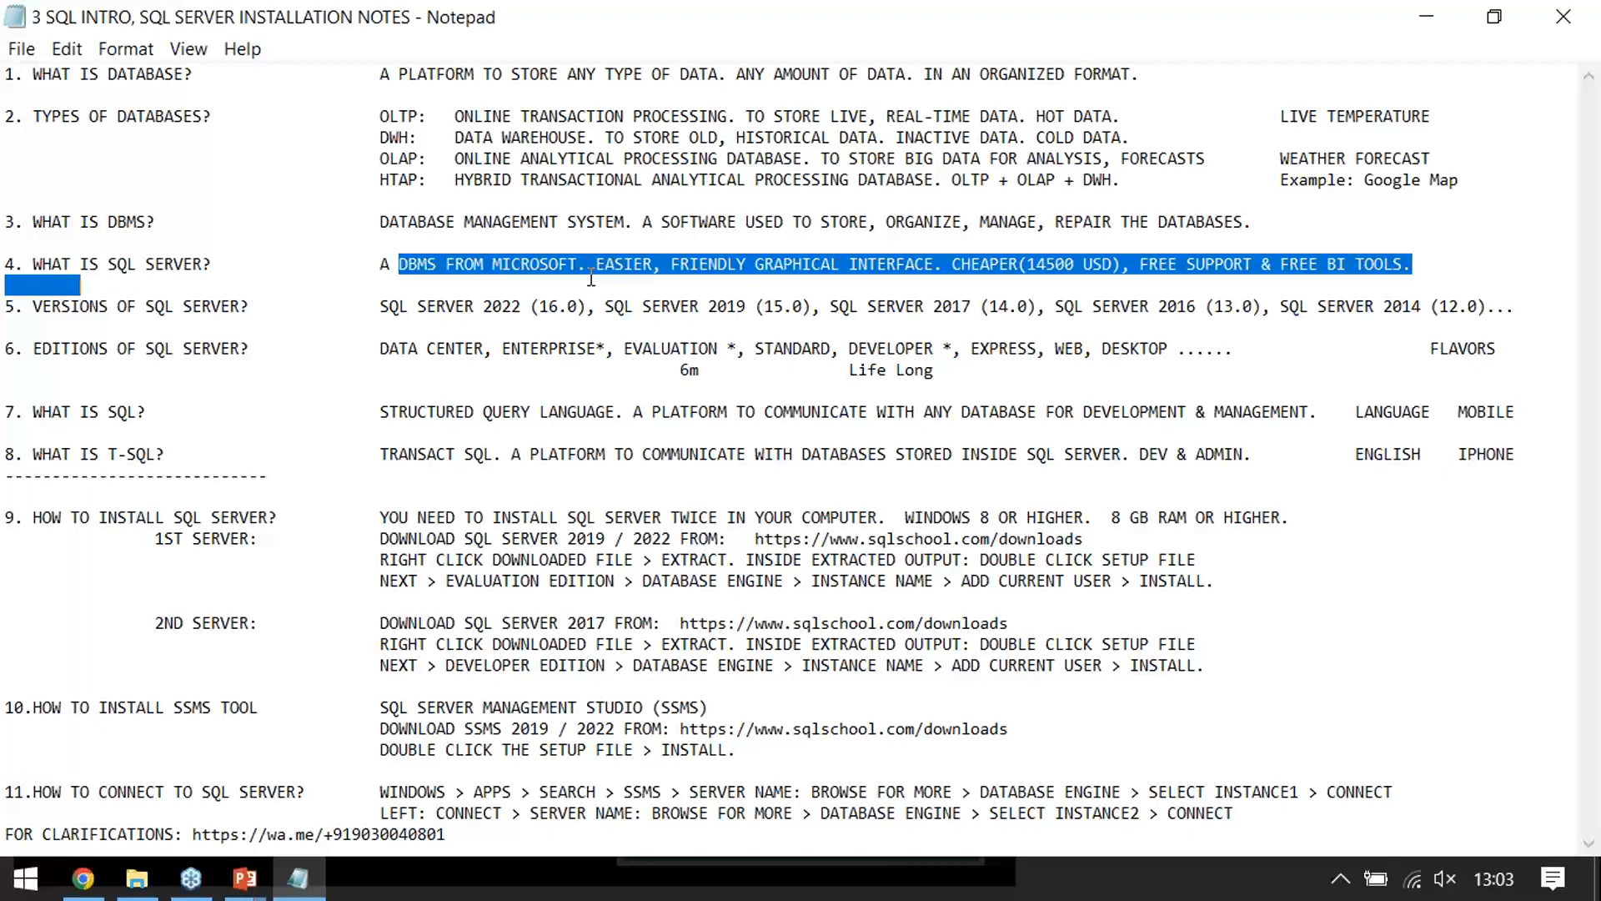
Highlight T-SQL in note 8 and the analogy words MOBILE, ENGLISH and LANGUAGE beside notes 7 and 8
left_click(111, 458)
left_click_drag(110, 458, 167, 458)
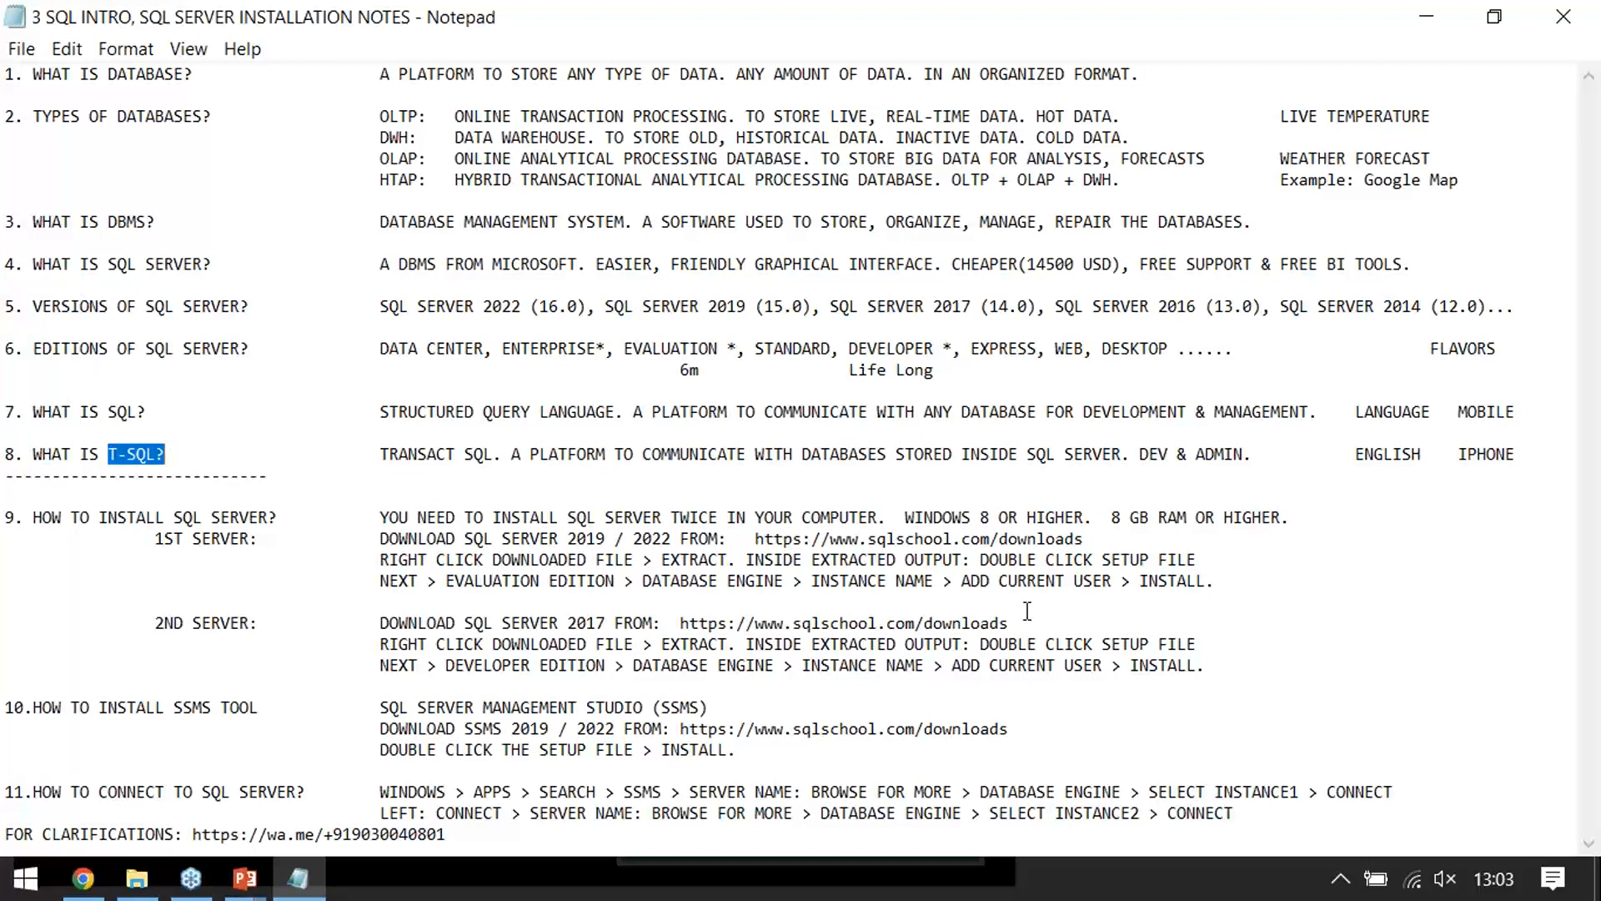
left_click(1388, 458)
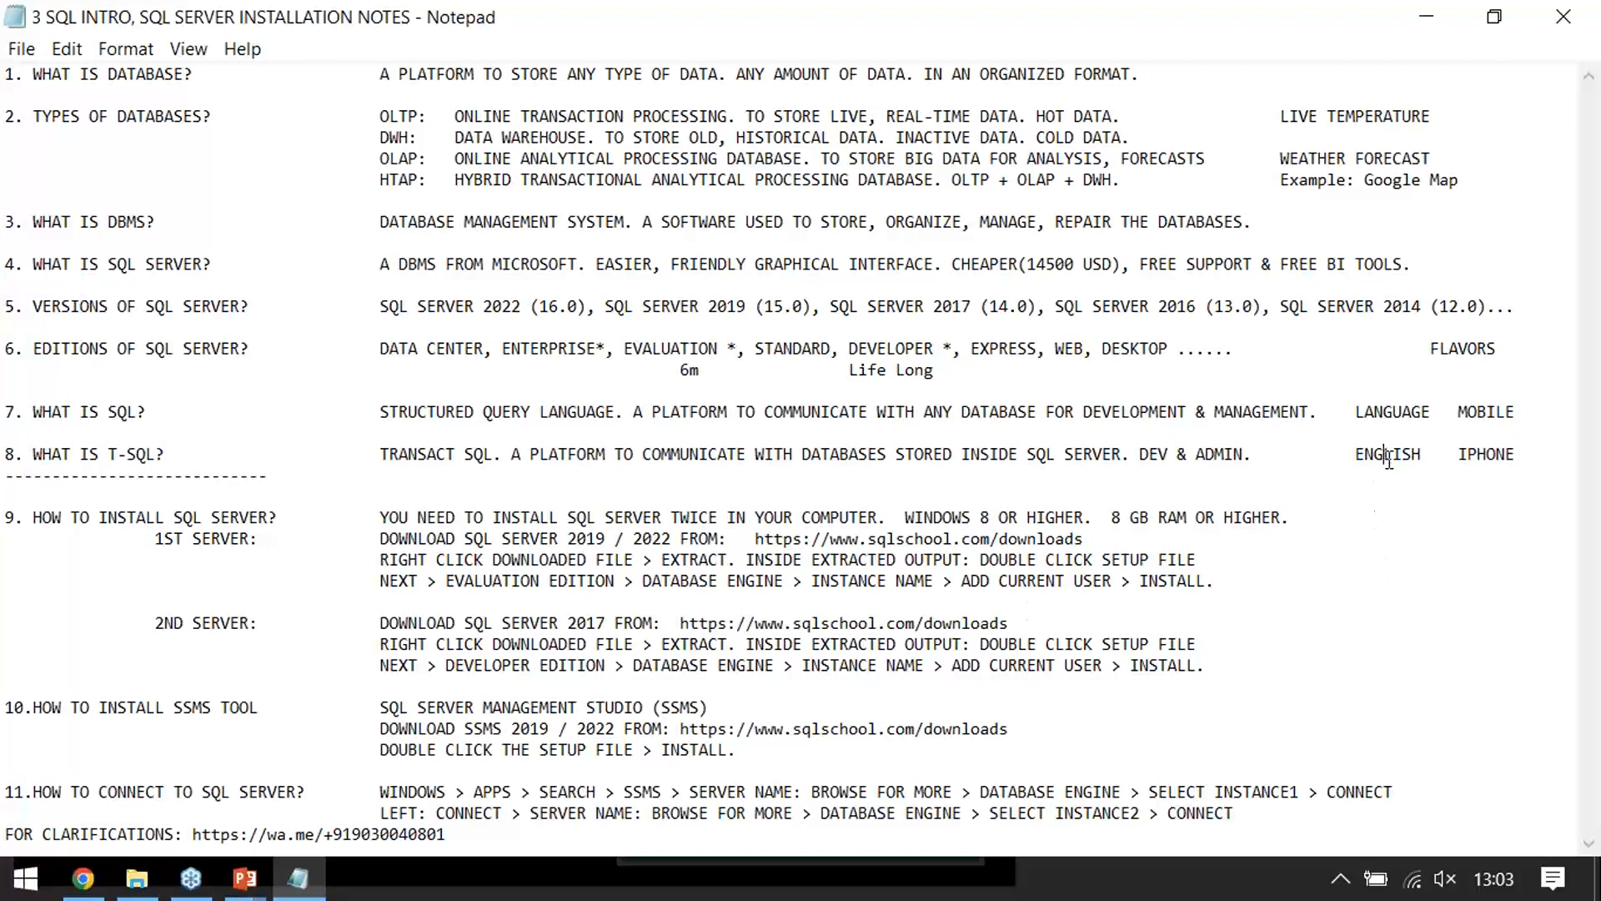
double_click(1479, 415)
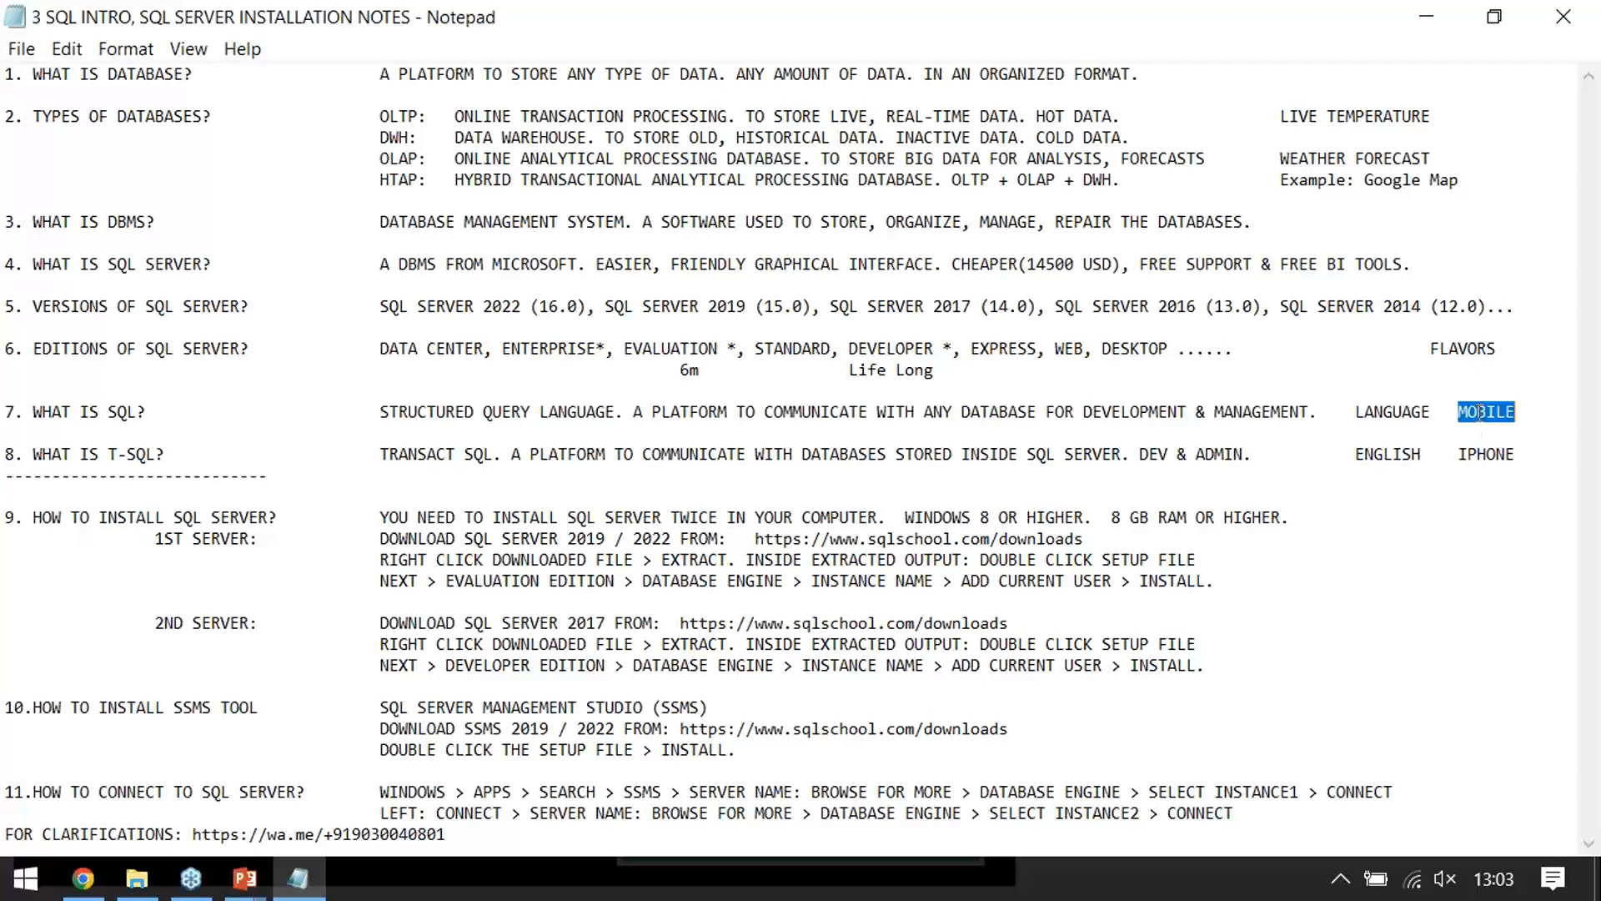
double_click(1401, 453)
double_click(1383, 414)
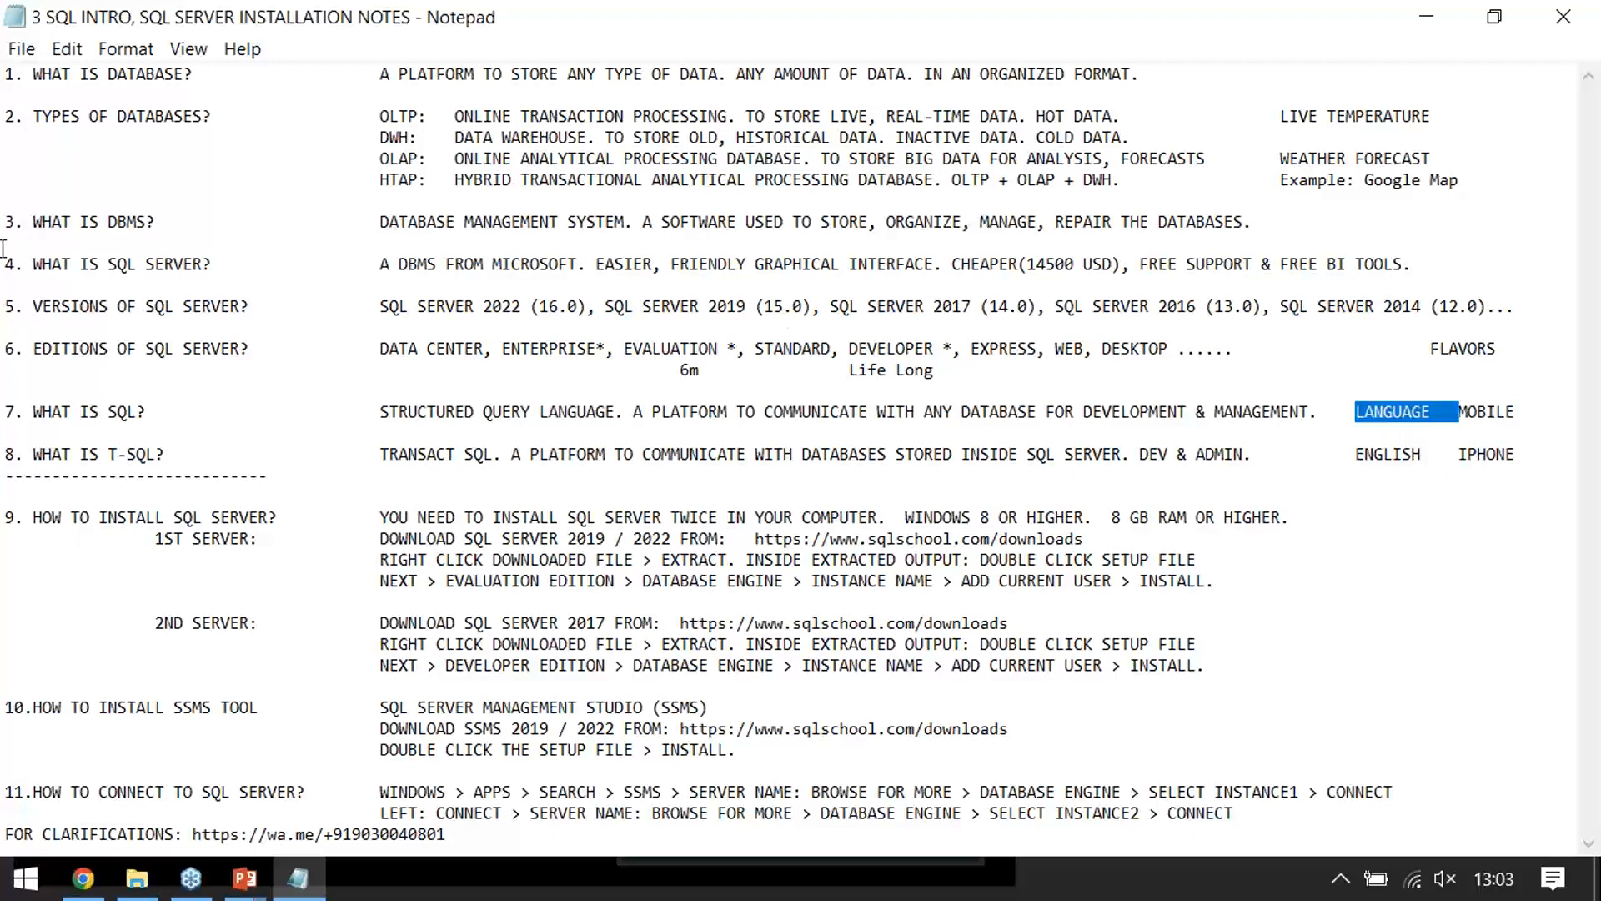
Highlight the term T-SQL once more and select the full lines of notes 7 and 8
left_click_drag(107, 444, 158, 450)
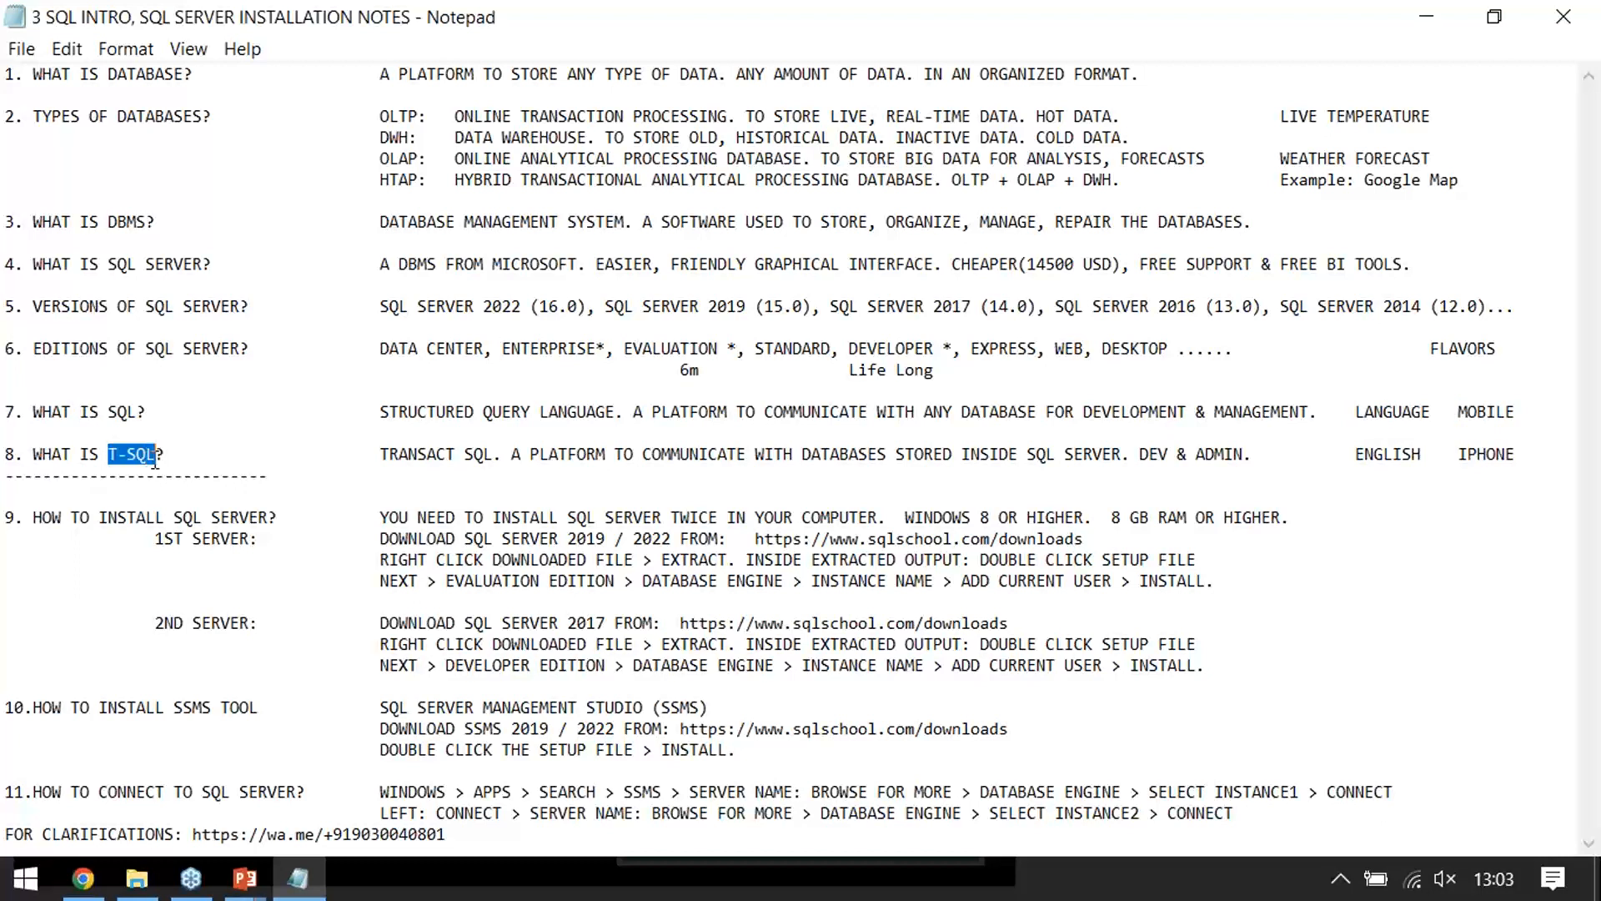
left_click(113, 401)
left_click_drag(5, 409, 4, 471)
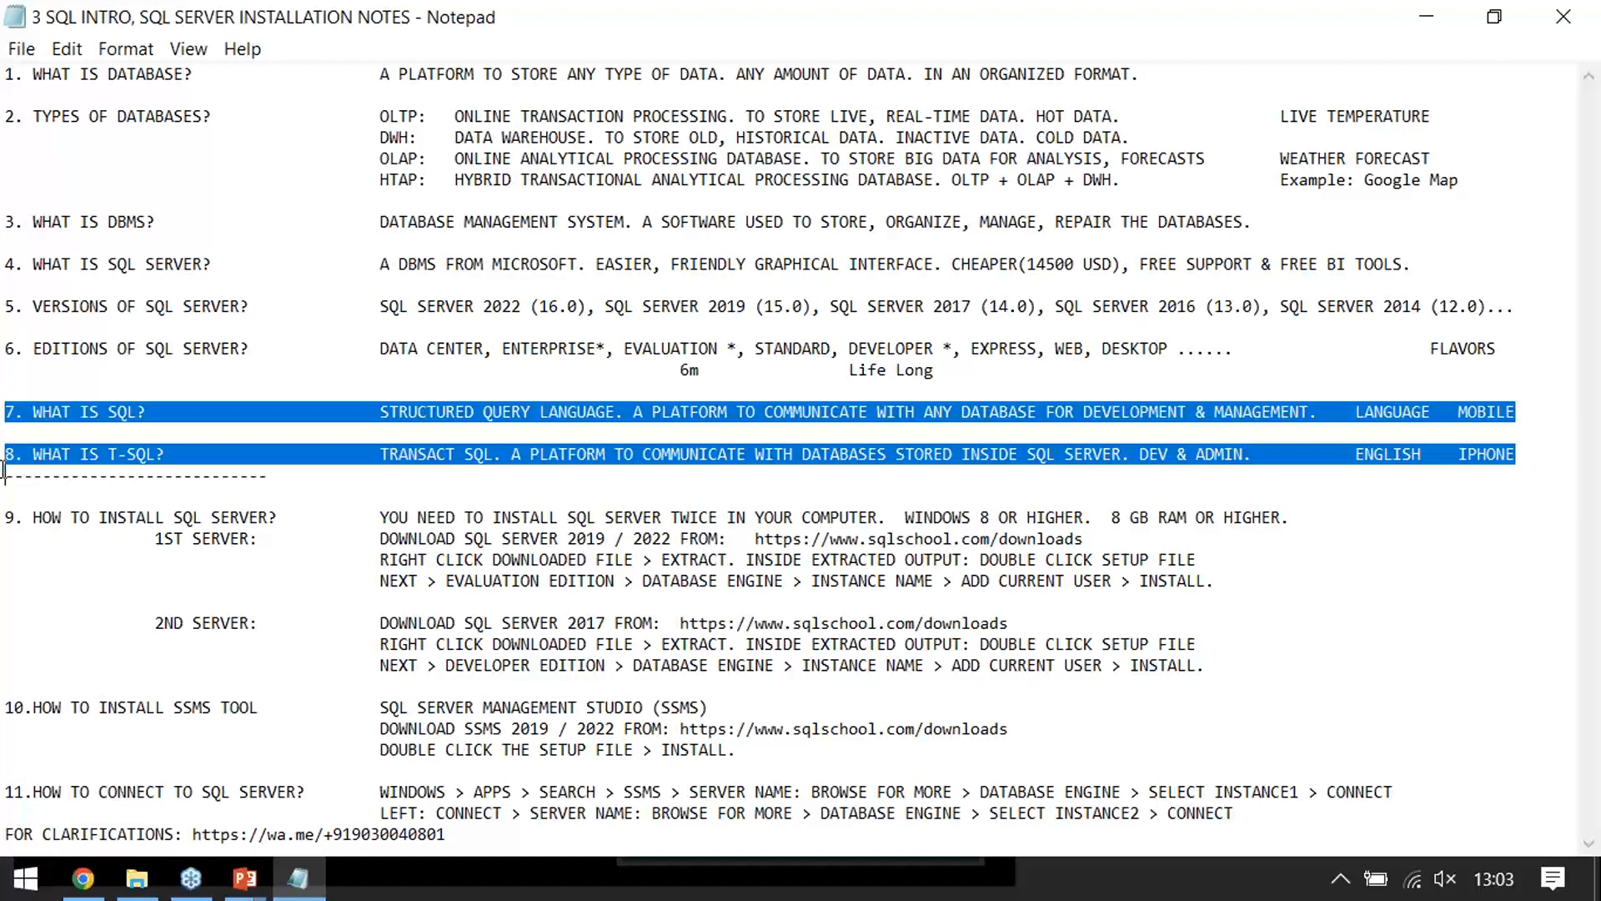
Highlight installation notes 9 and 10, view the SSMS and servers diagram, and highlight the 1ST SERVER and 2ND SERVER instructions
left_click_drag(5, 517, 69, 769)
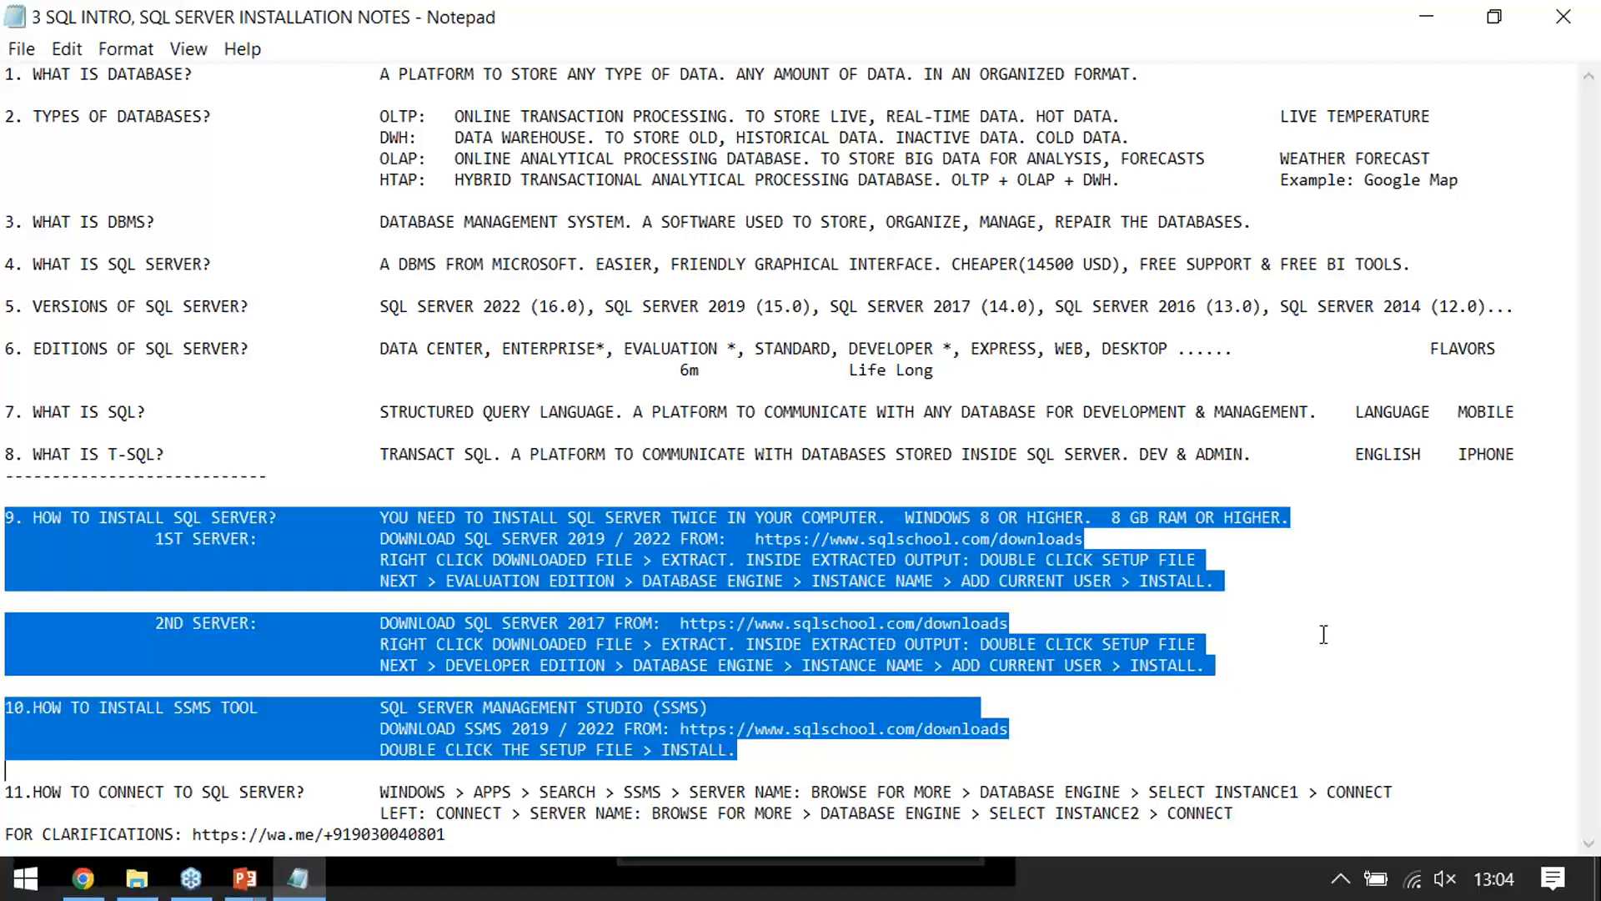
left_click(1570, 286)
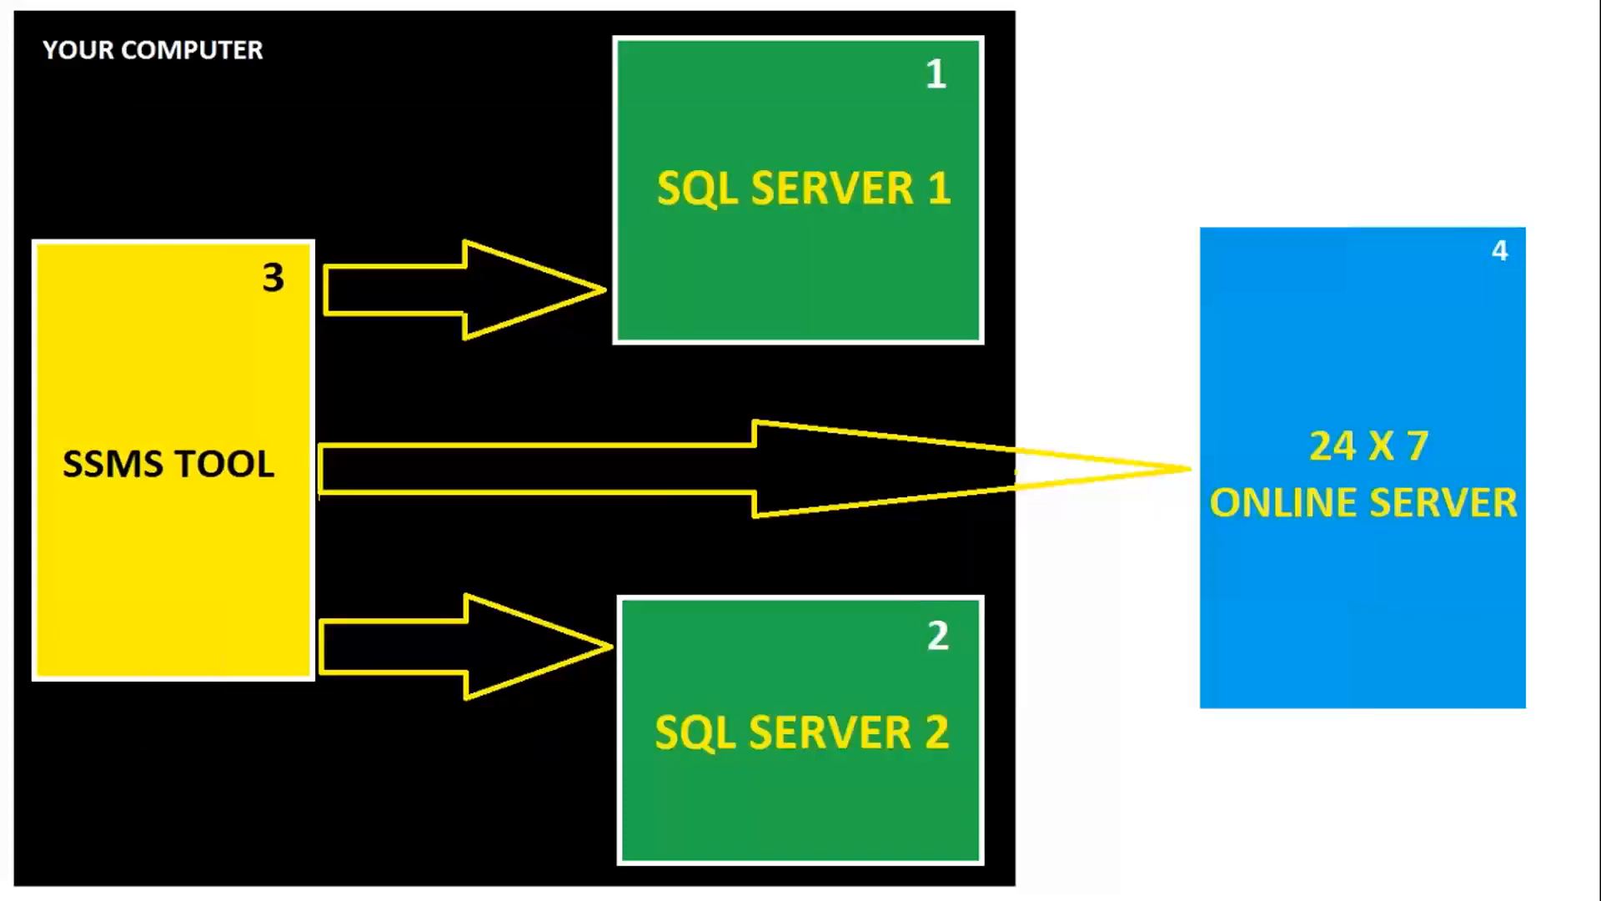
key("alt+Tab")
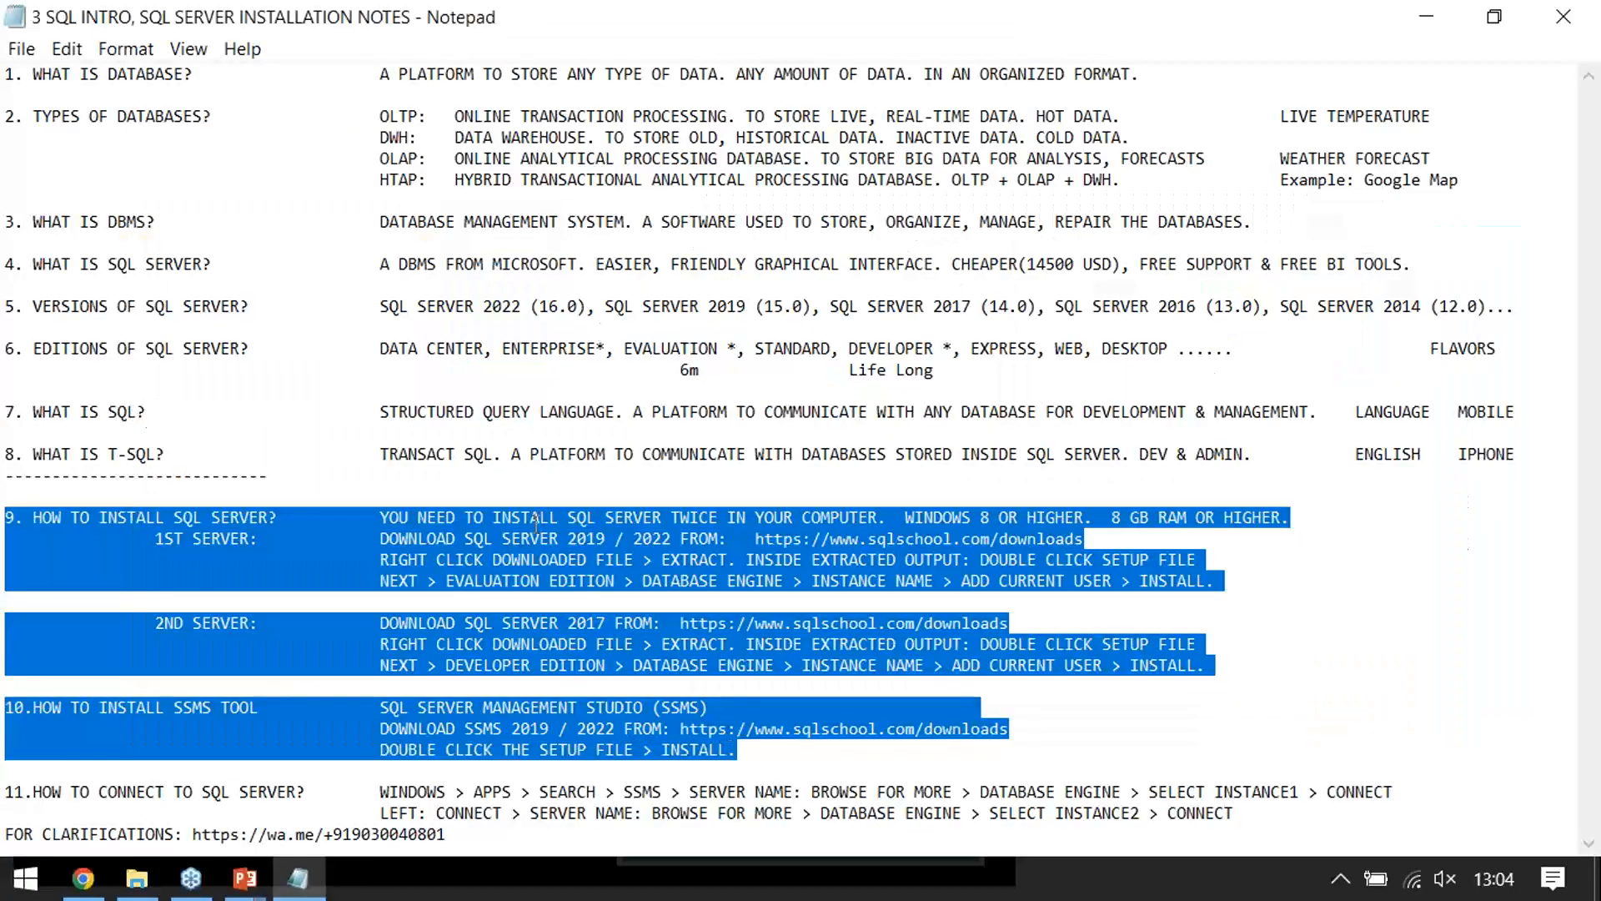
left_click(533, 527)
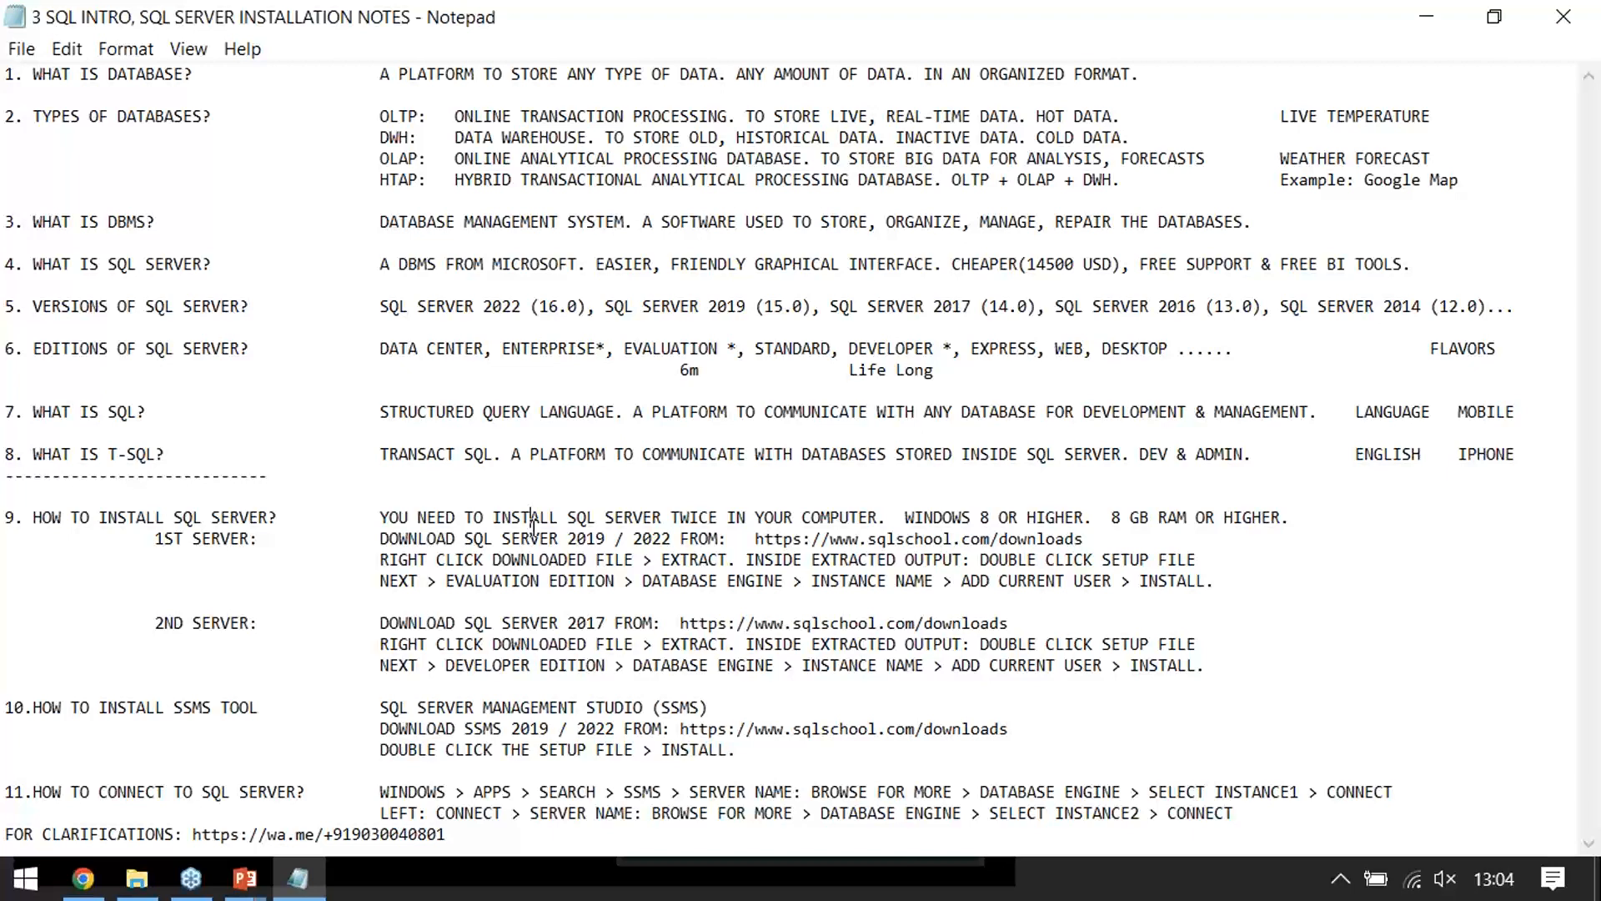
left_click_drag(155, 538, 157, 665)
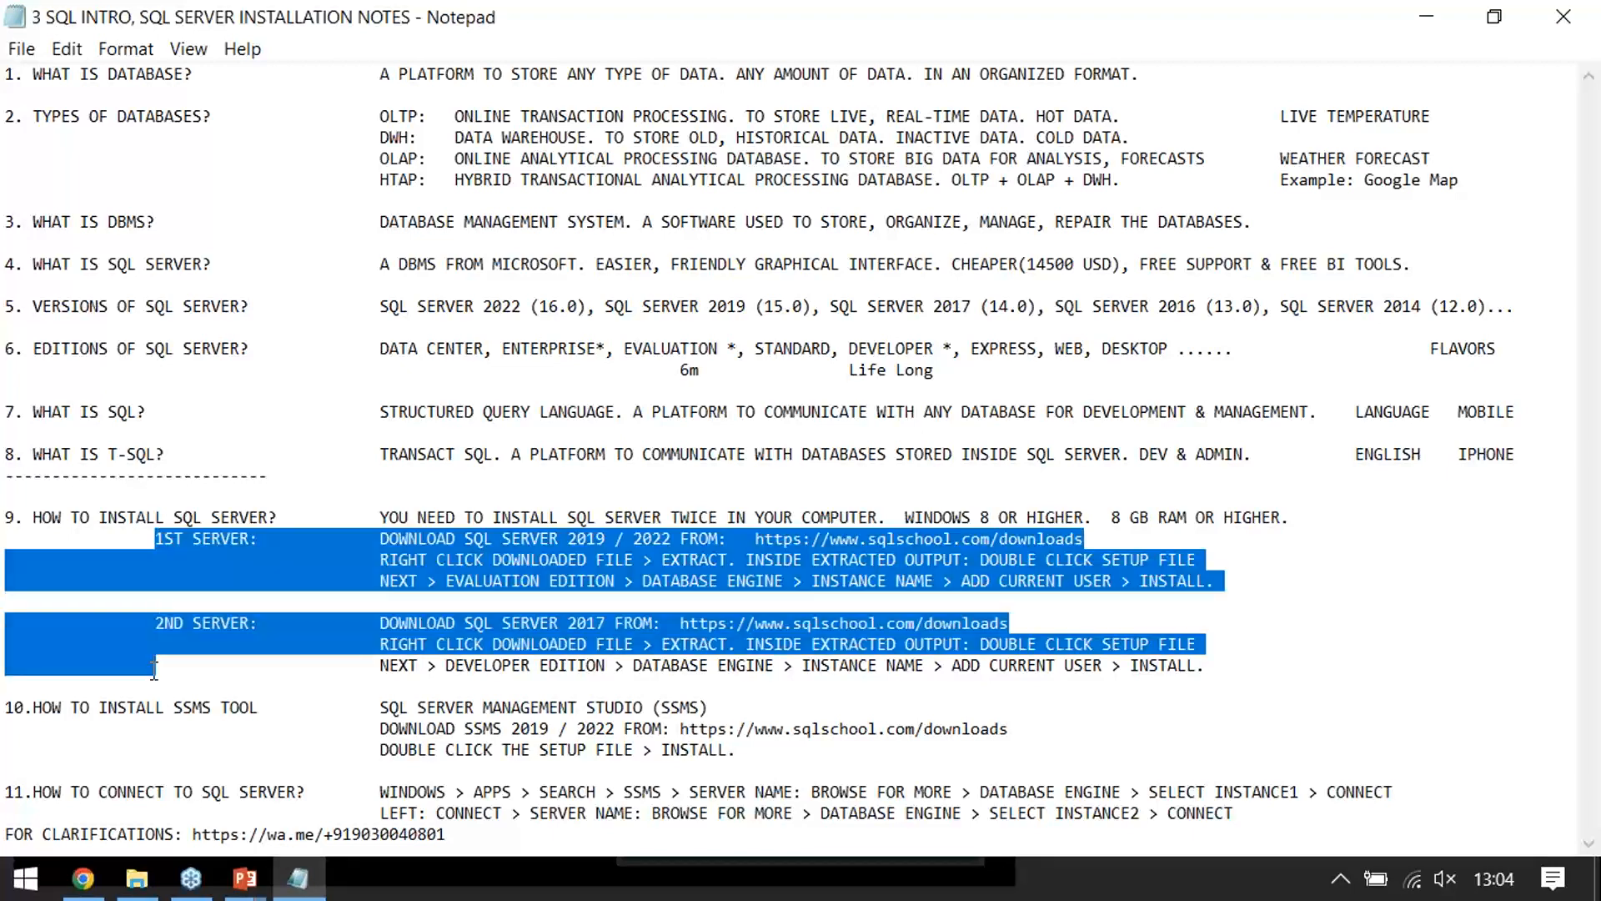
Insert a space after "10." in the SSMS installation heading and highlight SQL SERVER MANAGEMENT STUDIO (SSMS)
left_click(33, 711)
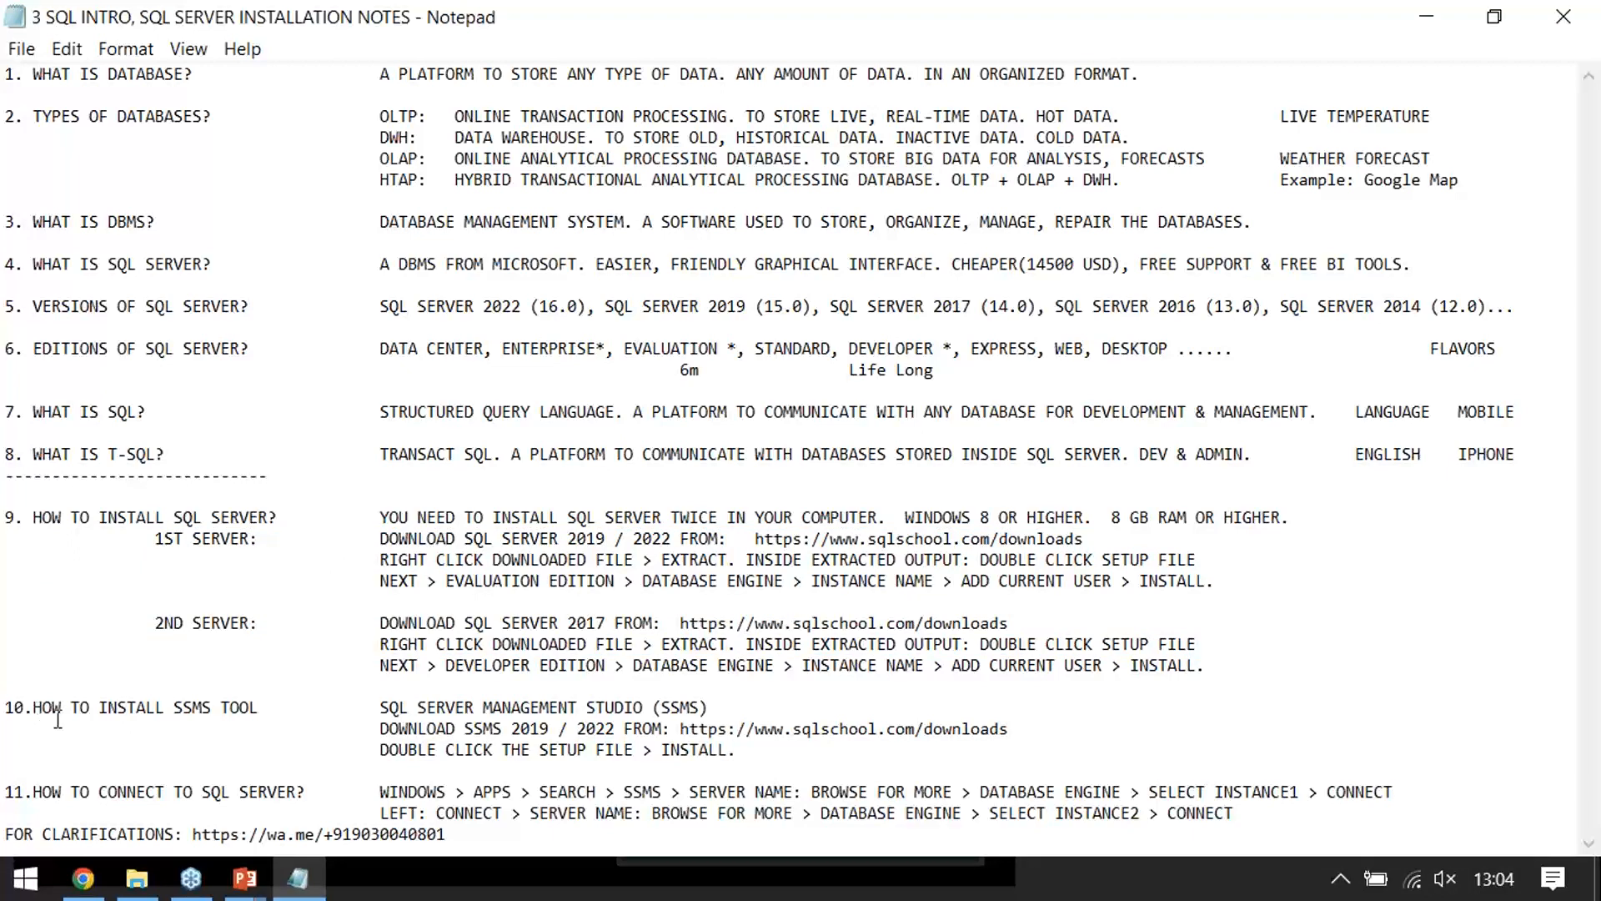
double_click(200, 707)
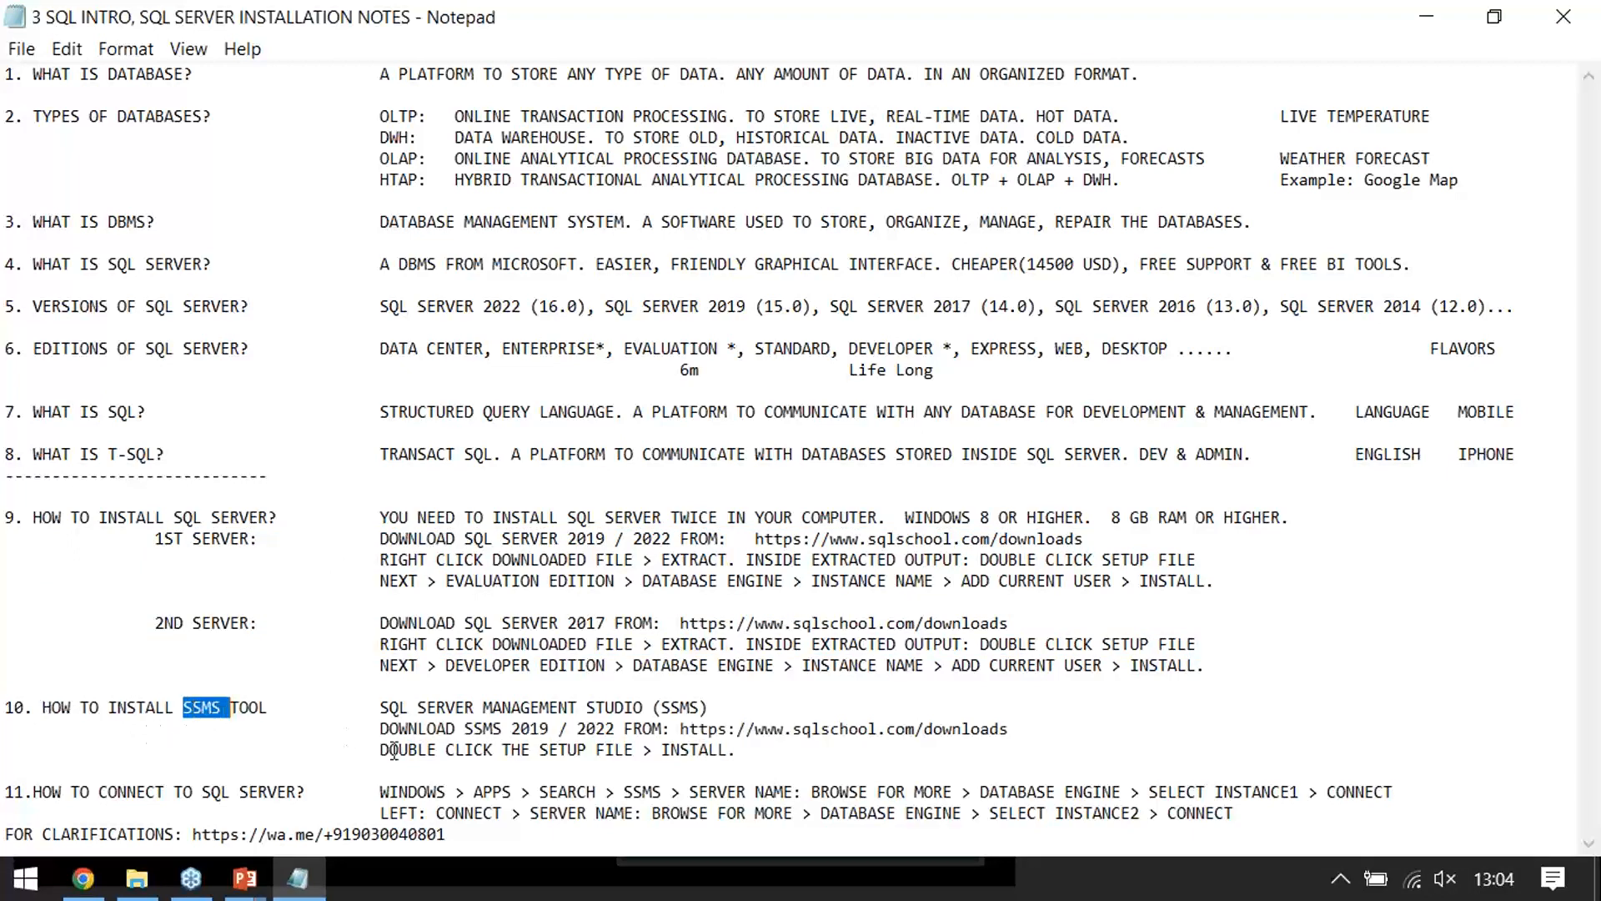
left_click_drag(363, 710, 736, 710)
Reorder the versions in the 1ST SERVER download line to "2022 / 2019" and highlight its download link
left_click(462, 534)
left_click_drag(567, 538, 599, 538)
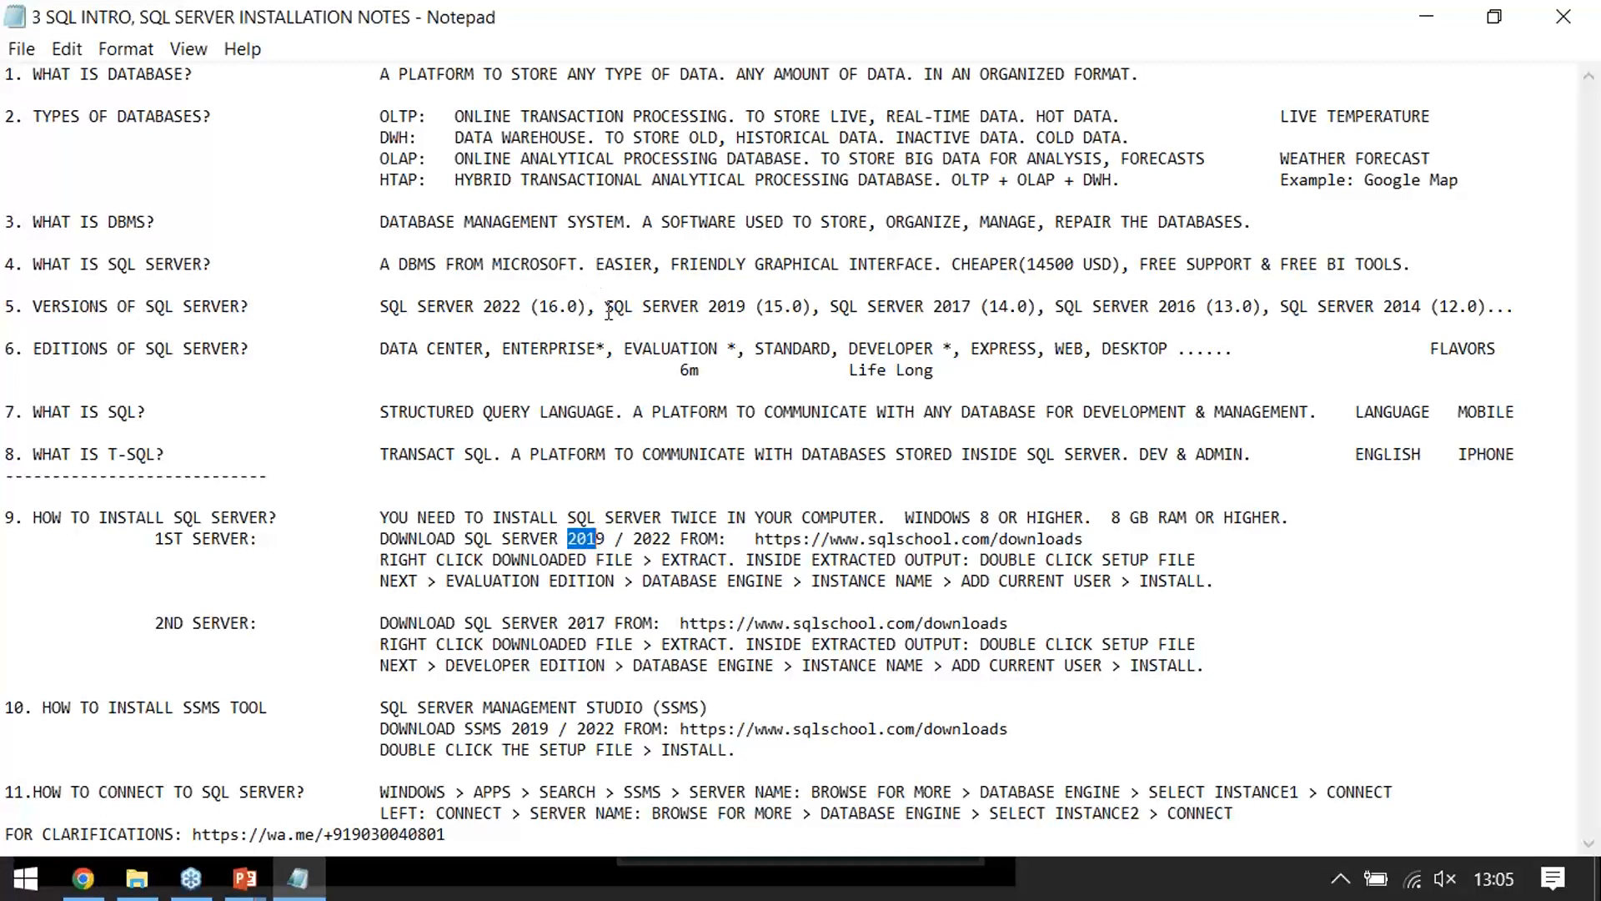
left_click_drag(607, 538, 669, 540)
type("2 / 2019")
left_click_drag(418, 307, 765, 307)
left_click(642, 535)
left_click_drag(755, 538, 1084, 540)
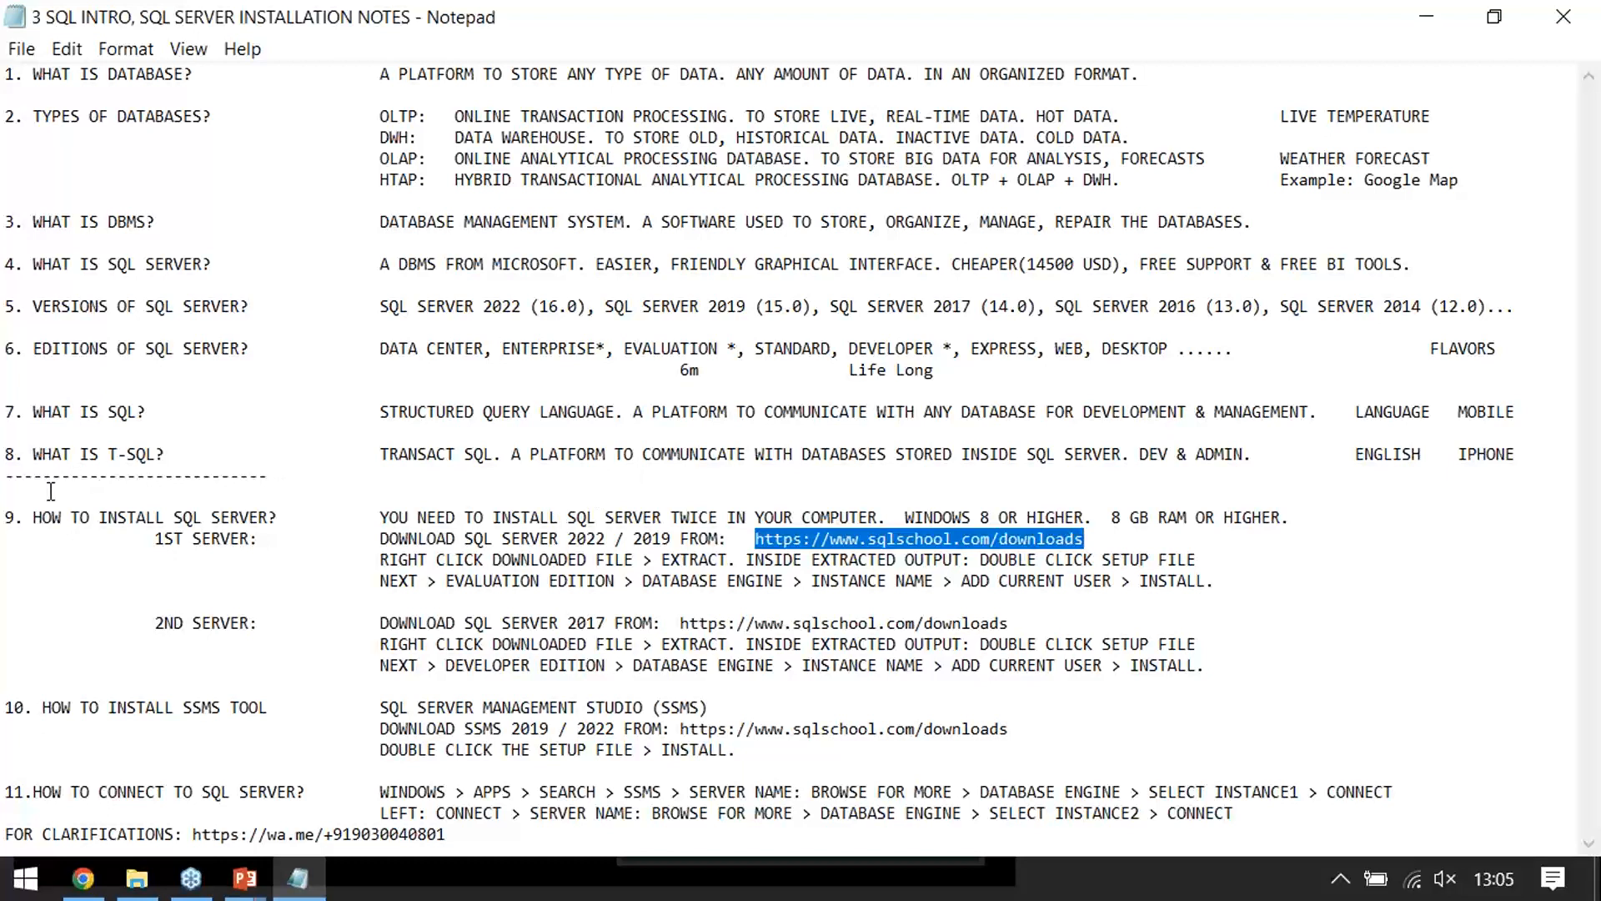
Insert "THEN YOU SEE A FOLDER. INSIDE THE FOLDER >" after EXTRACT. in the 1ST SERVER instructions
left_click_drag(379, 559, 740, 560)
left_click(740, 560)
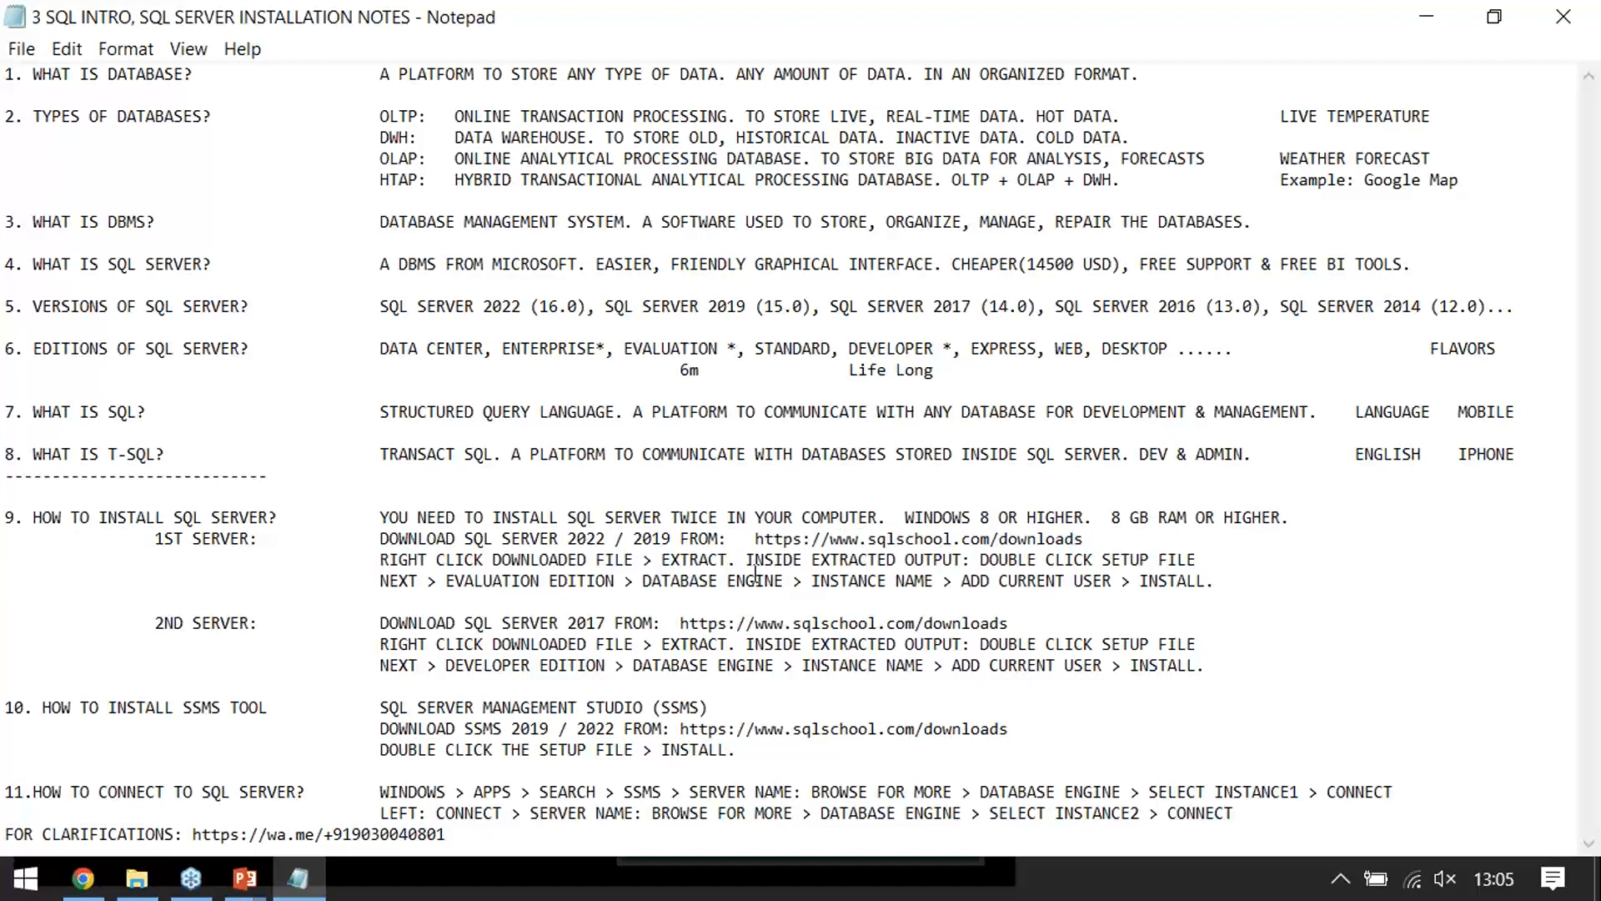
type("THEN YOU ")
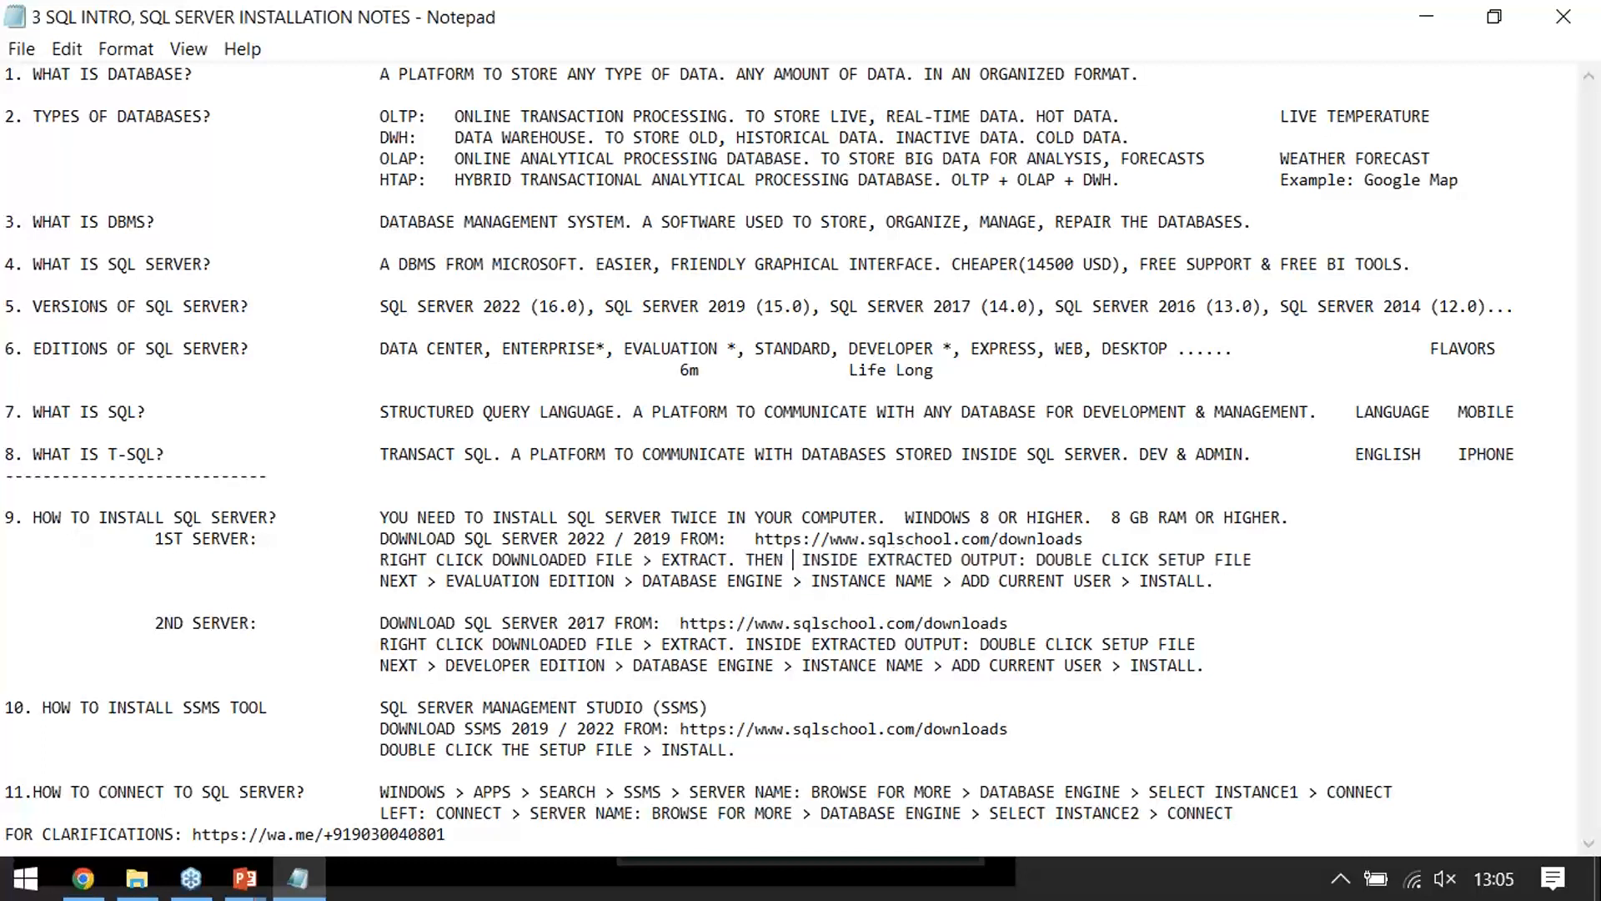
type("SEE A FOLDER. ")
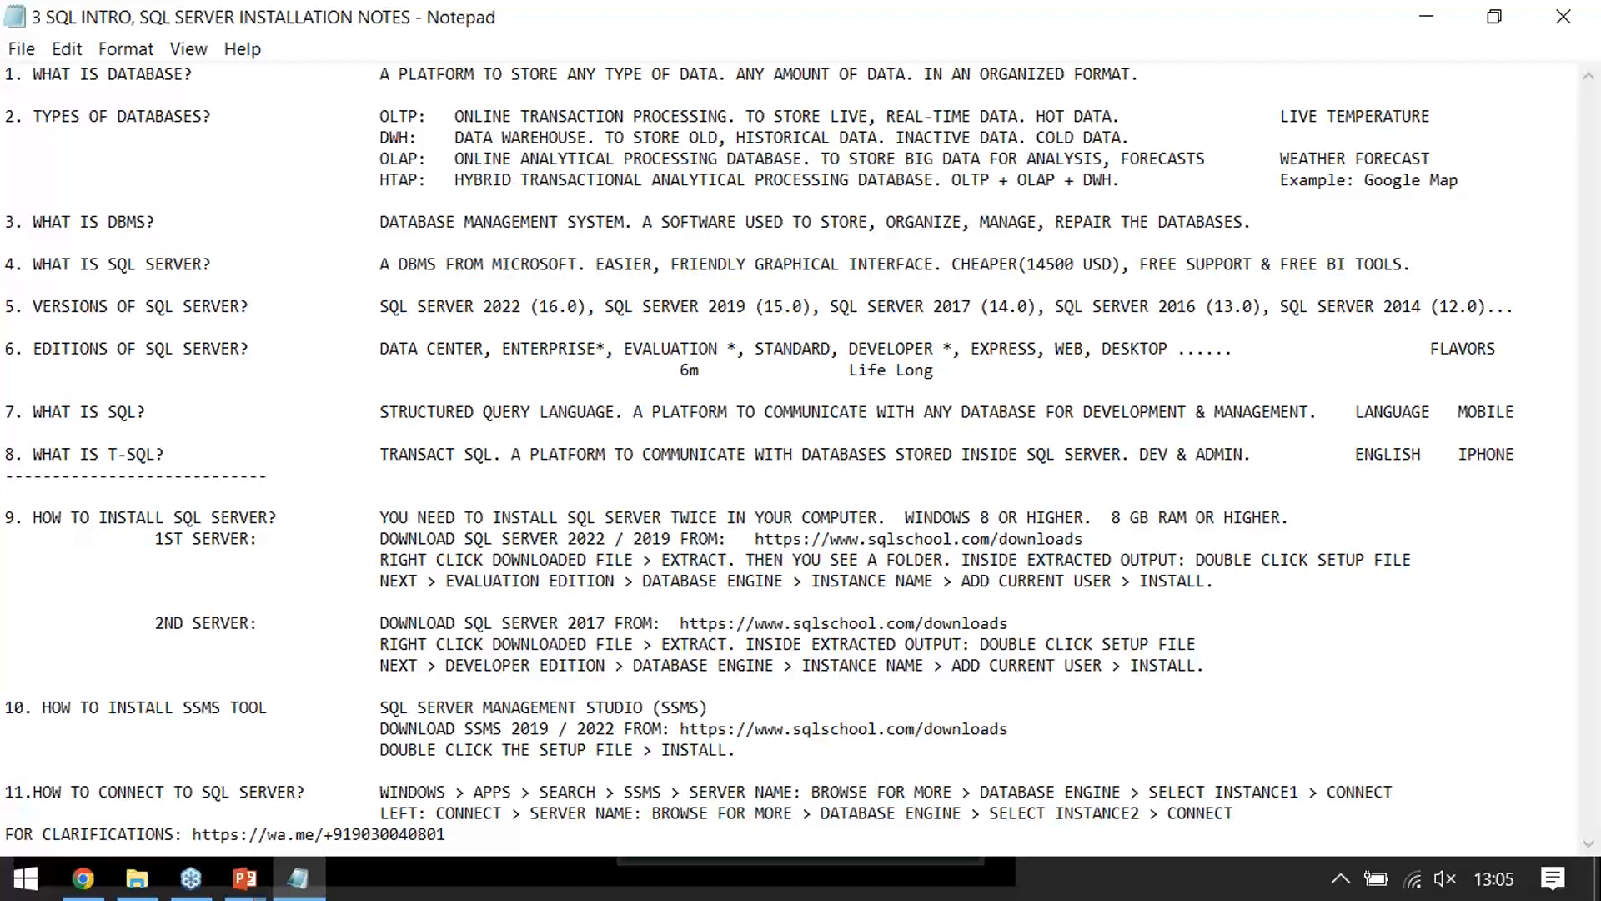
type(" INSIDE T")
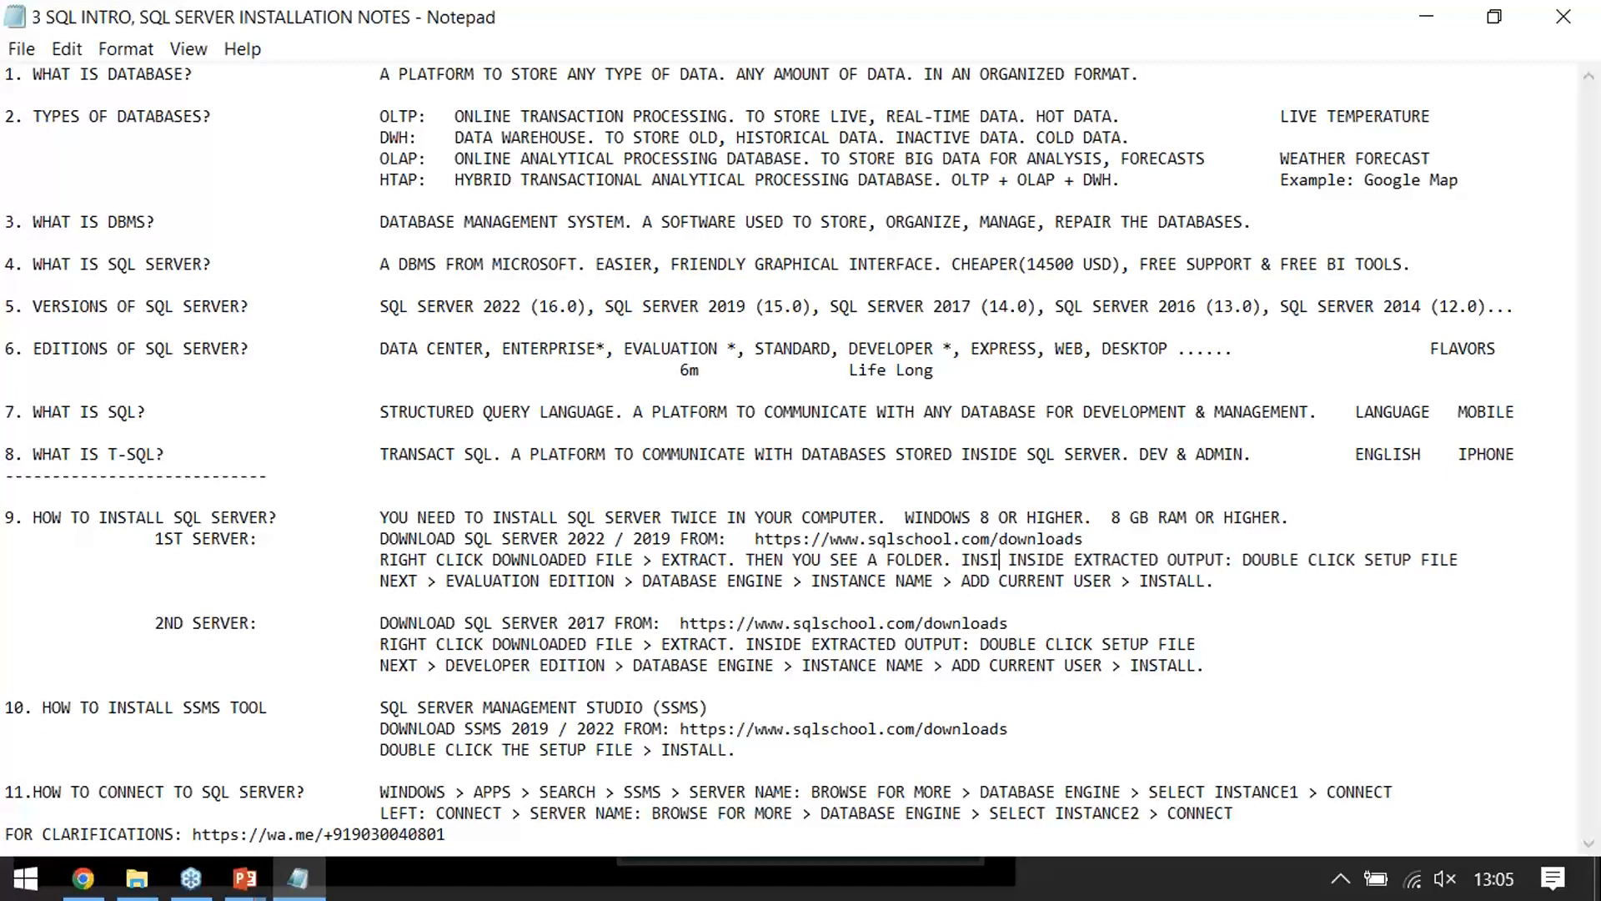
type("HE FOLDE")
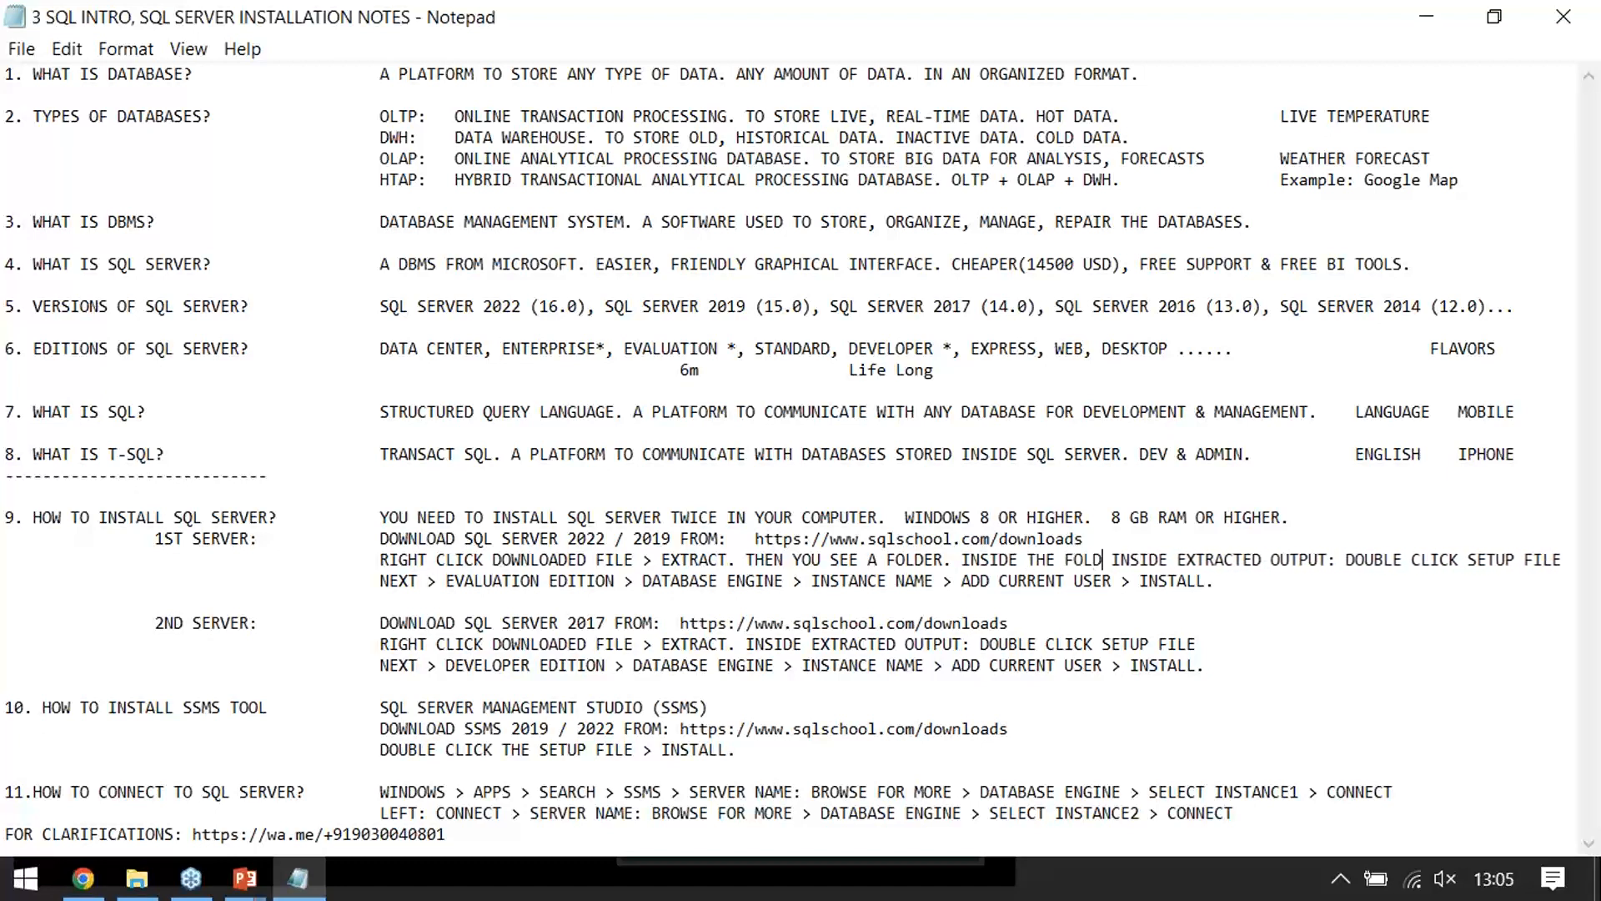
type("R >")
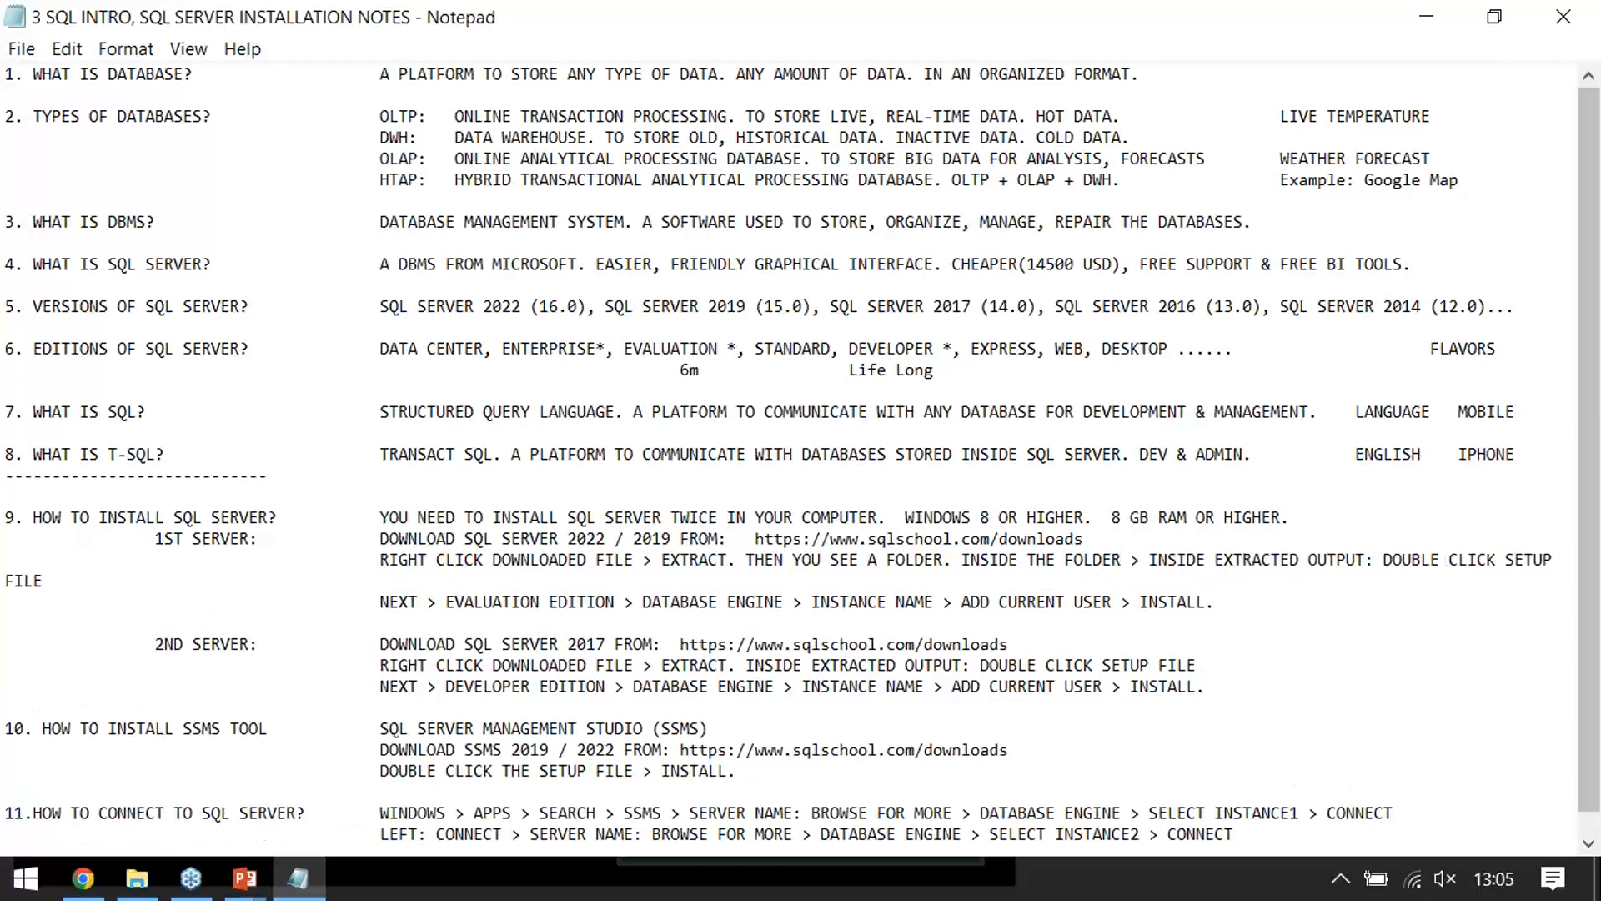
Remove "INSIDE EXTRACTED OUTPUT:" from the 1ST SERVER extraction line and add "APPLICATION" between SETUP and FILE
key("Delete")
key("Delete")
key("Delete")
key("Delete")
key("Delete")
key("Delete")
key("Delete")
key("Delete")
key("Delete")
key("Delete")
key("Delete")
key("Delete")
key("Delete")
key("Delete")
key("Delete")
key("Delete")
key("Delete")
key("Delete")
key("Delete")
key("Delete")
key("Delete")
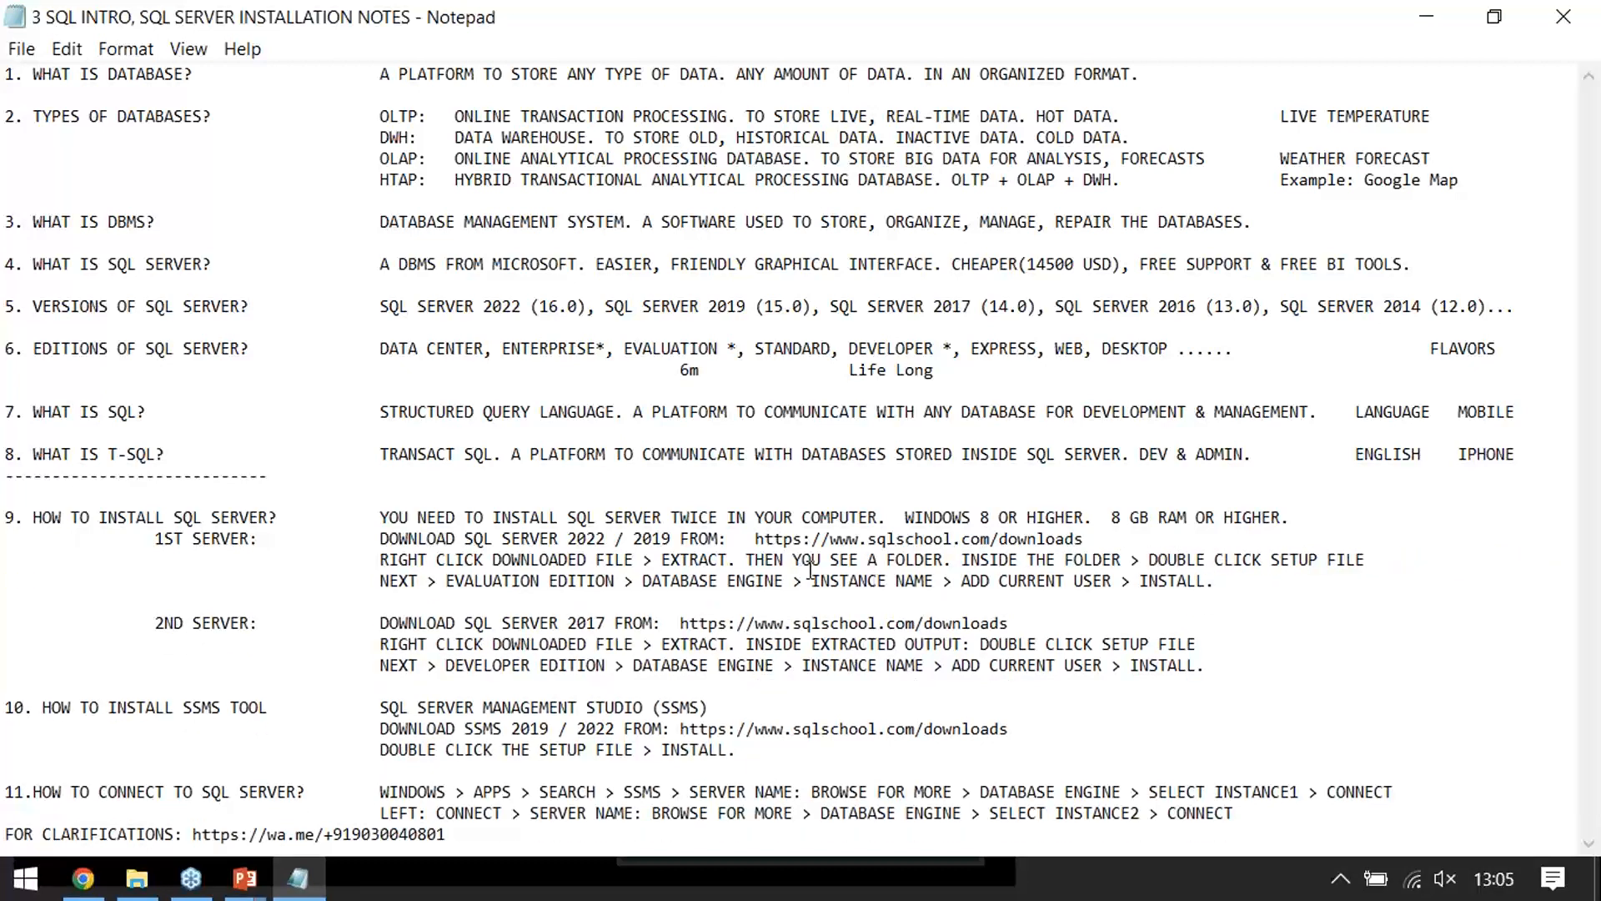
left_click(1326, 559)
type("APPLICATION")
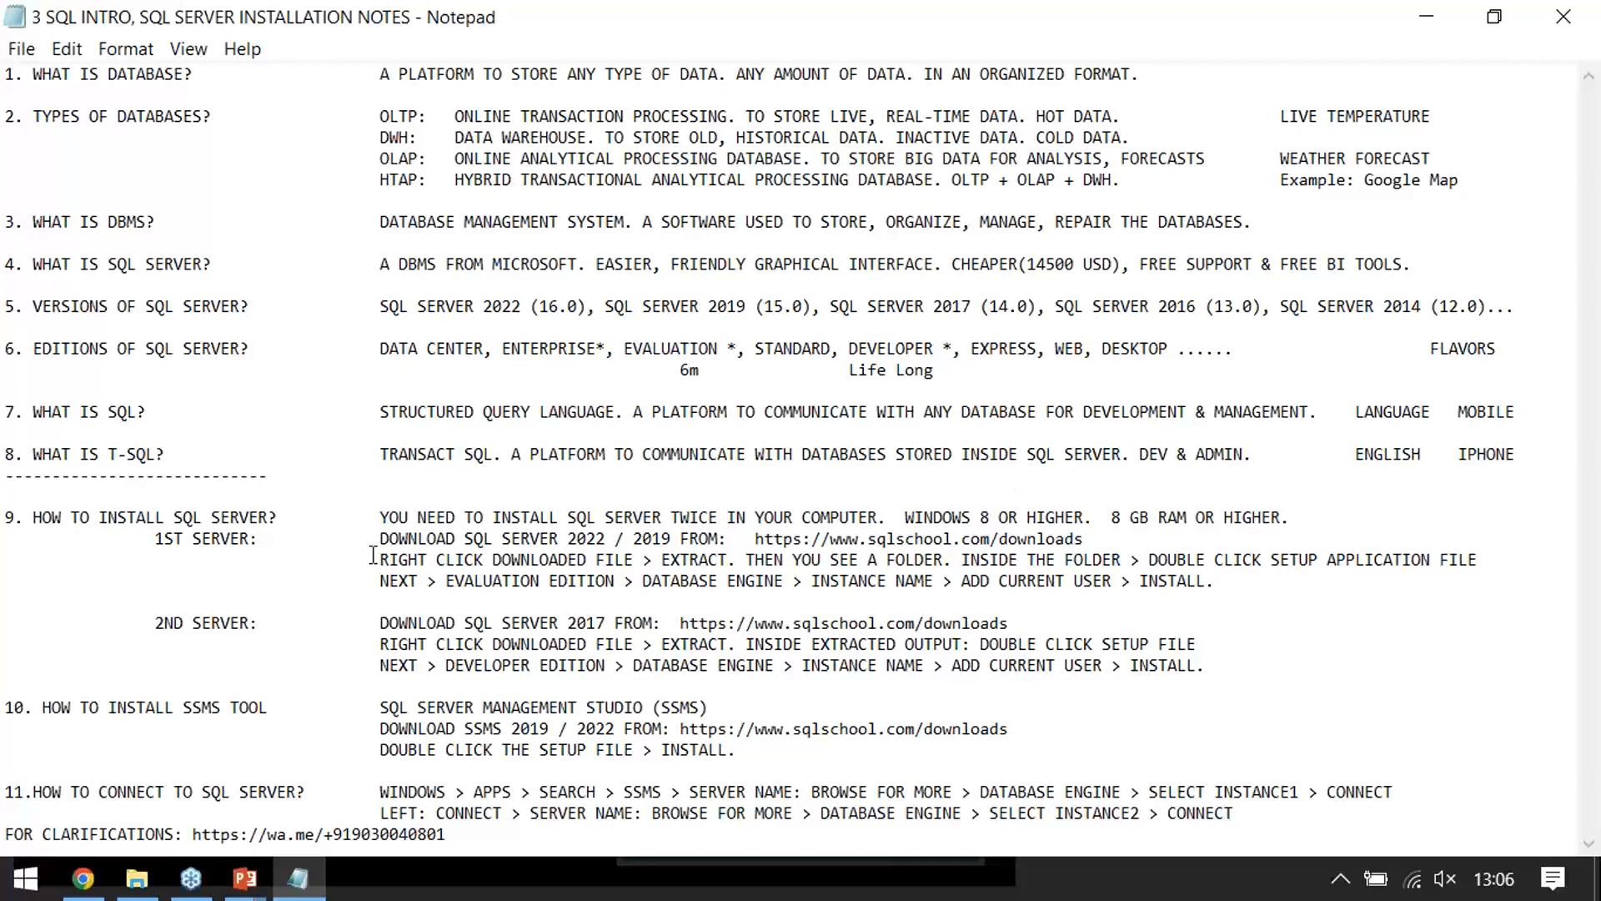
Replace the 2ND SERVER extraction line with a copy of the revised 1ST SERVER extraction line
left_click_drag(378, 556, 1461, 561)
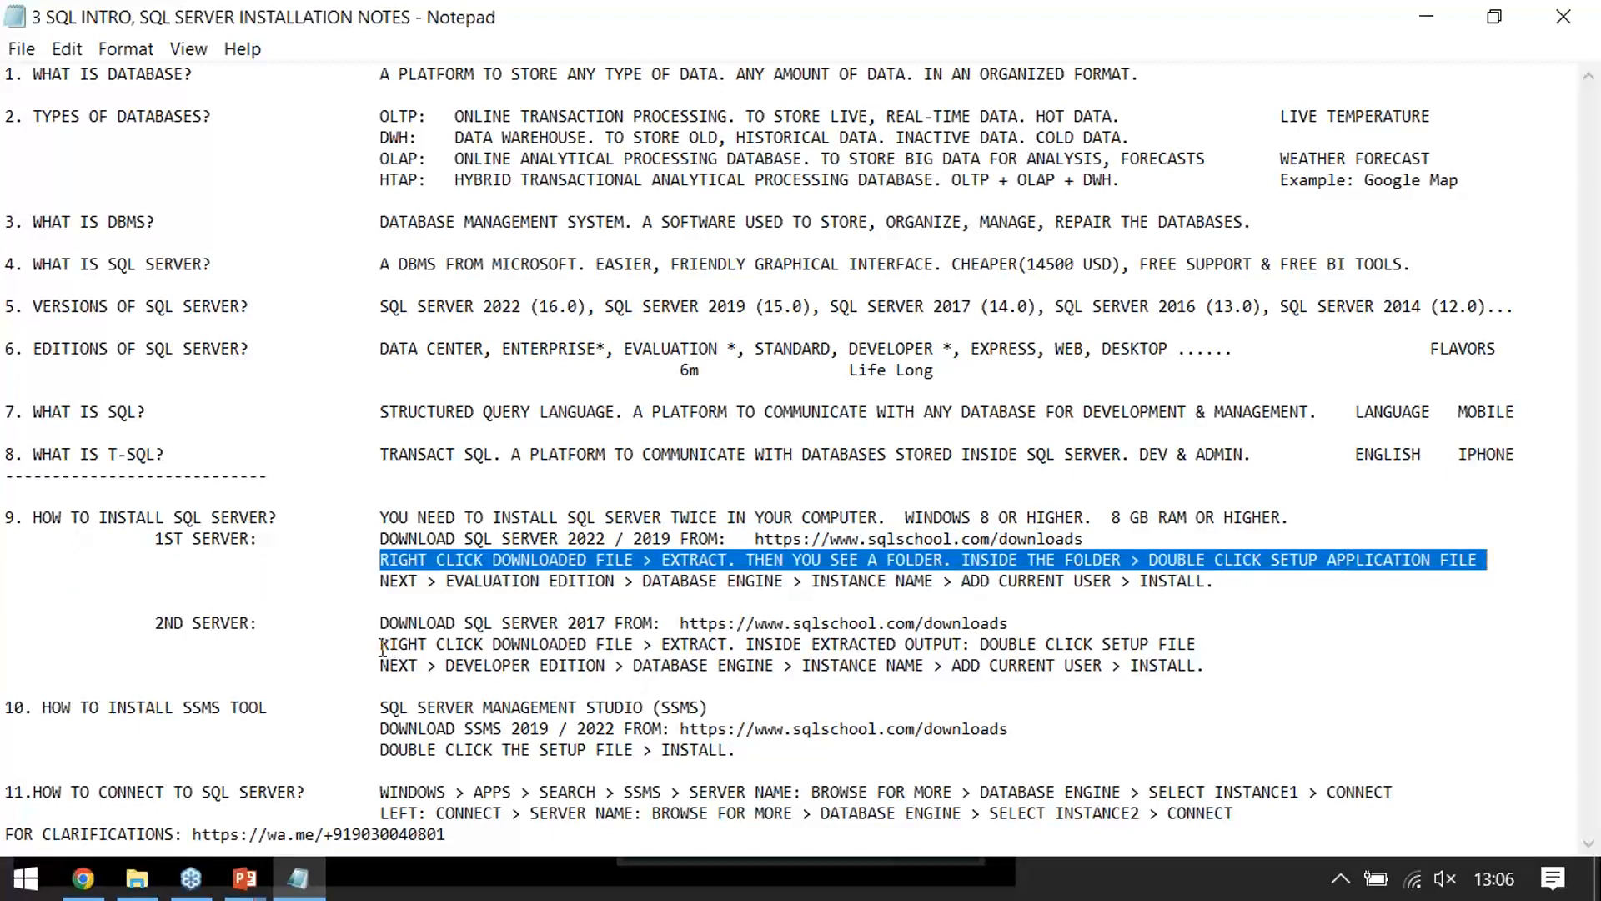
left_click_drag(382, 646, 1205, 647)
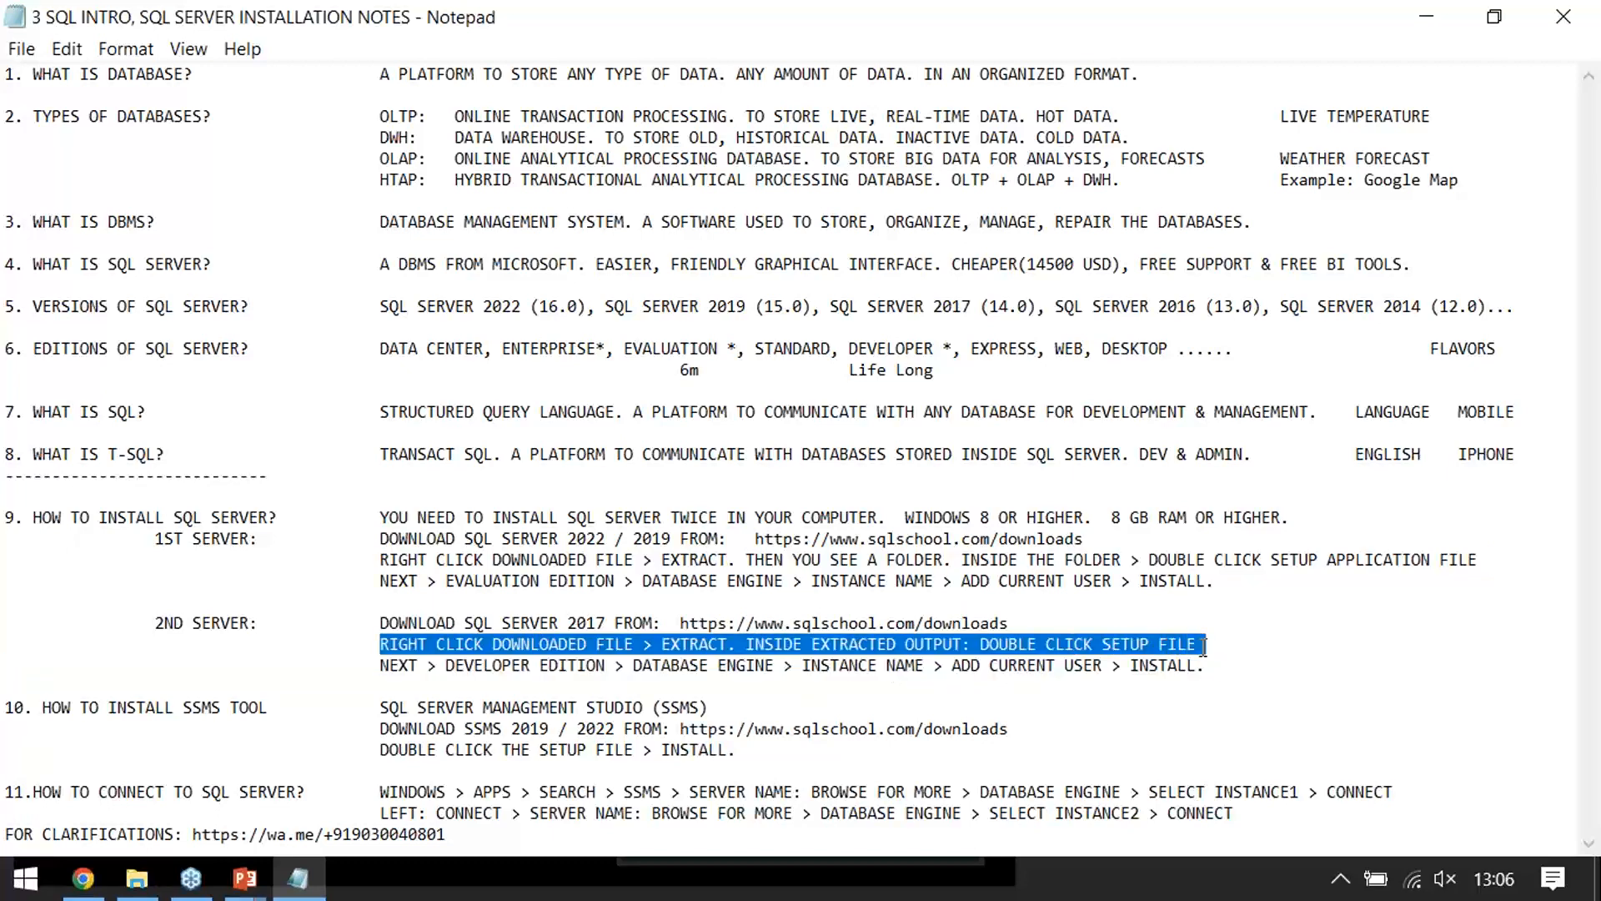
type("RIGHT CLICK DOWNLOADED FILE > EXTRACT. THEN YOU SEE A FOLDER. INSIDE THE FOLDER > DOUBLE CLICK SETUP APPLICATION FILE")
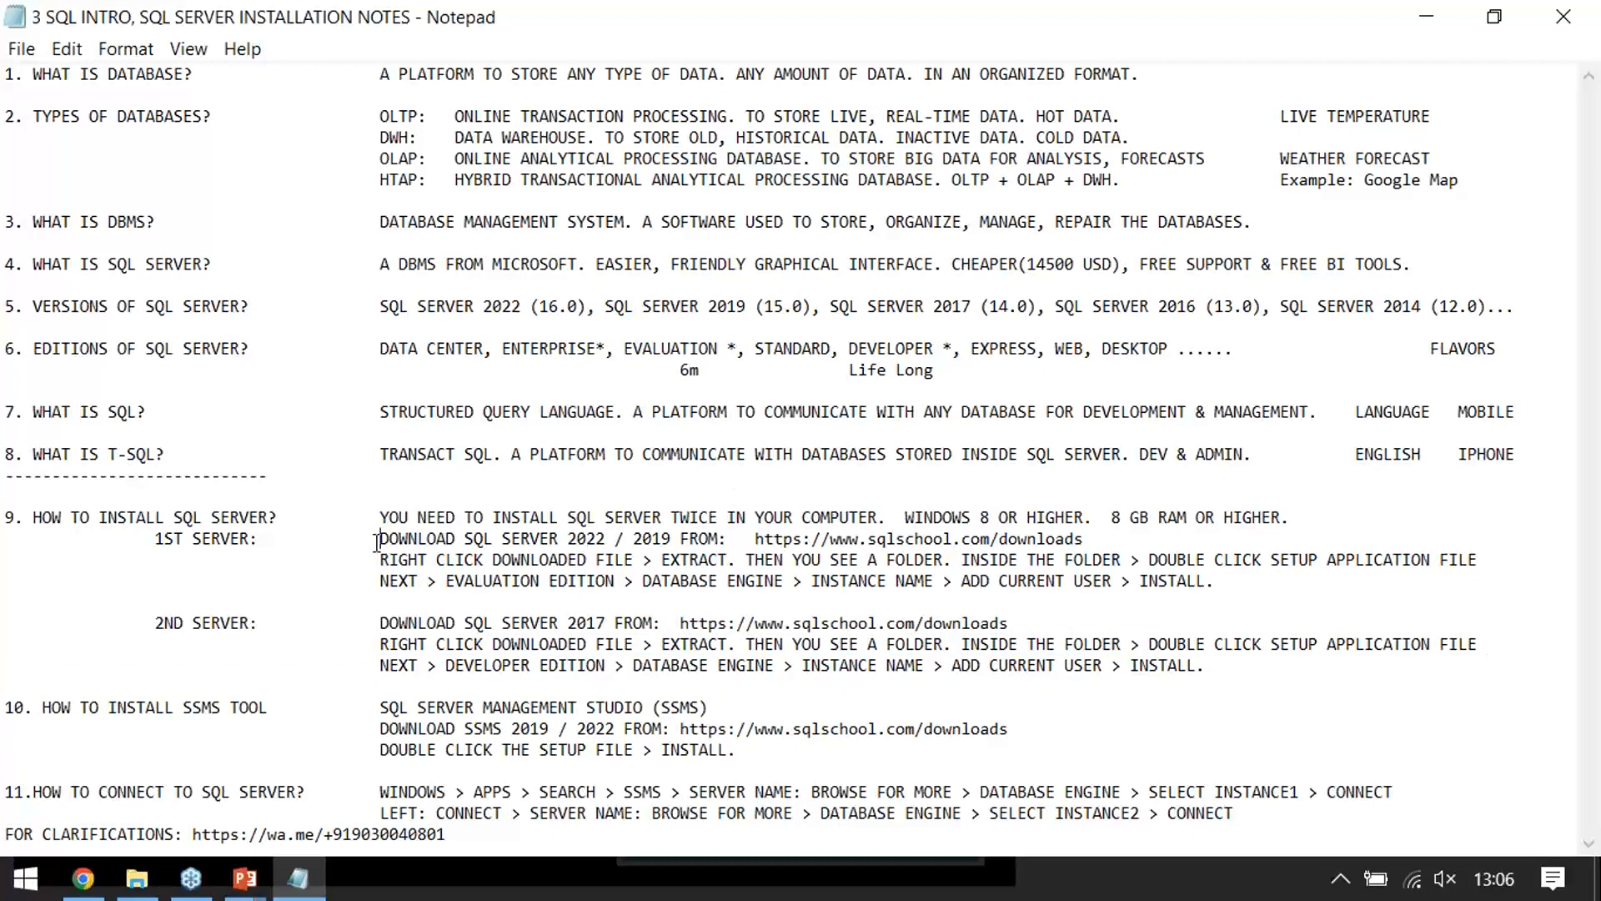
left_click_drag(380, 538, 568, 558)
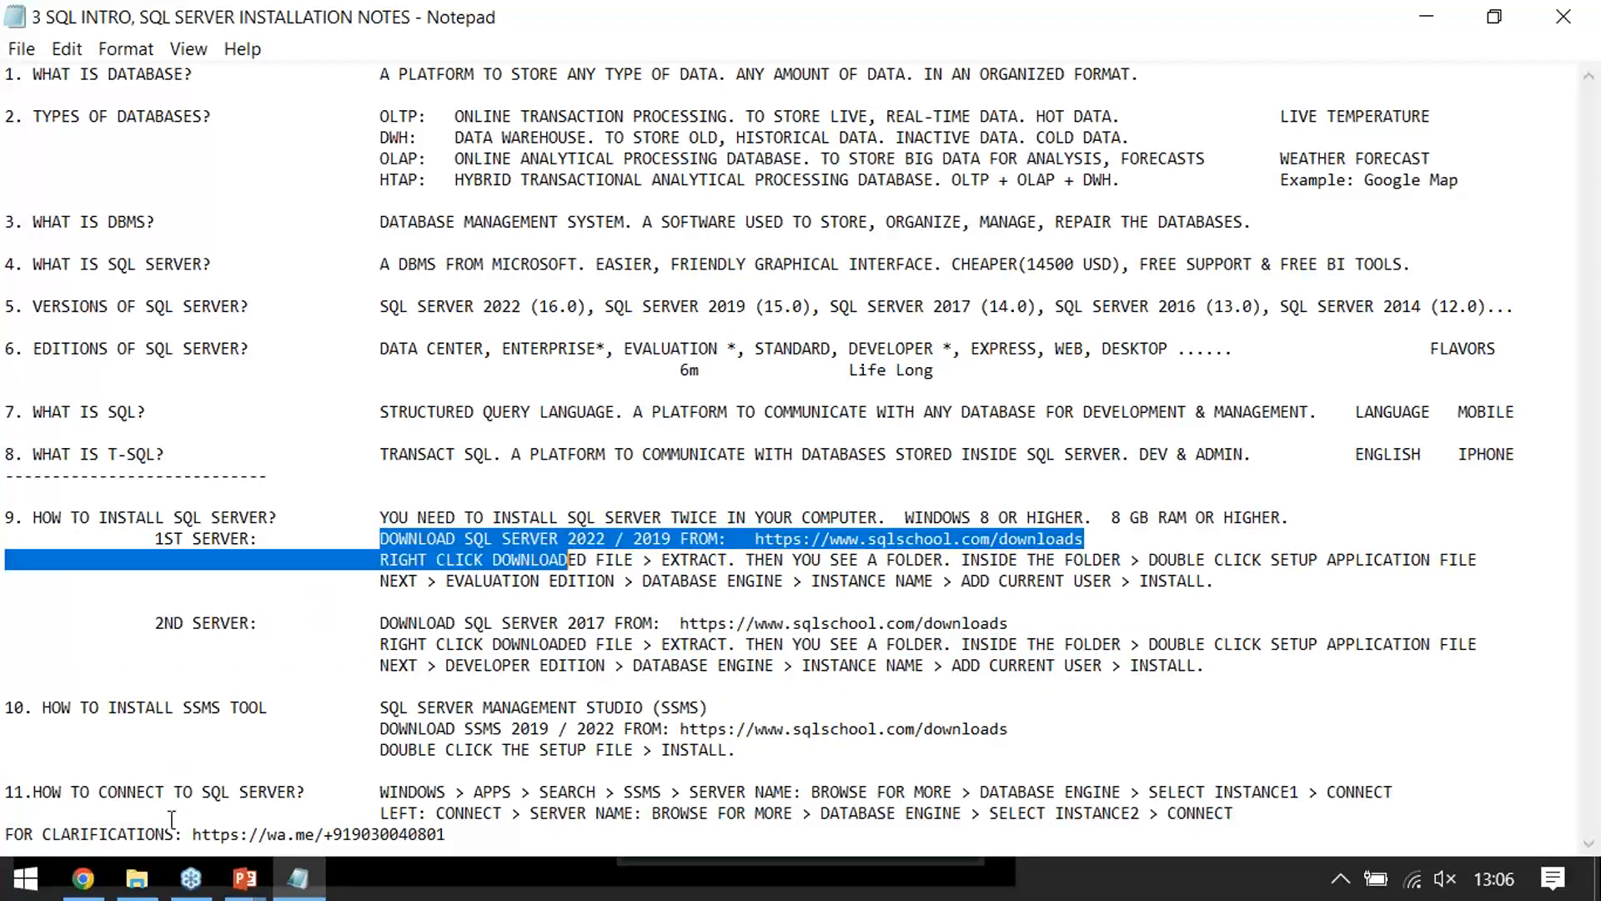
Switch to File Explorer and open the SQLServer folder on New Volume (D:)
left_click(138, 880)
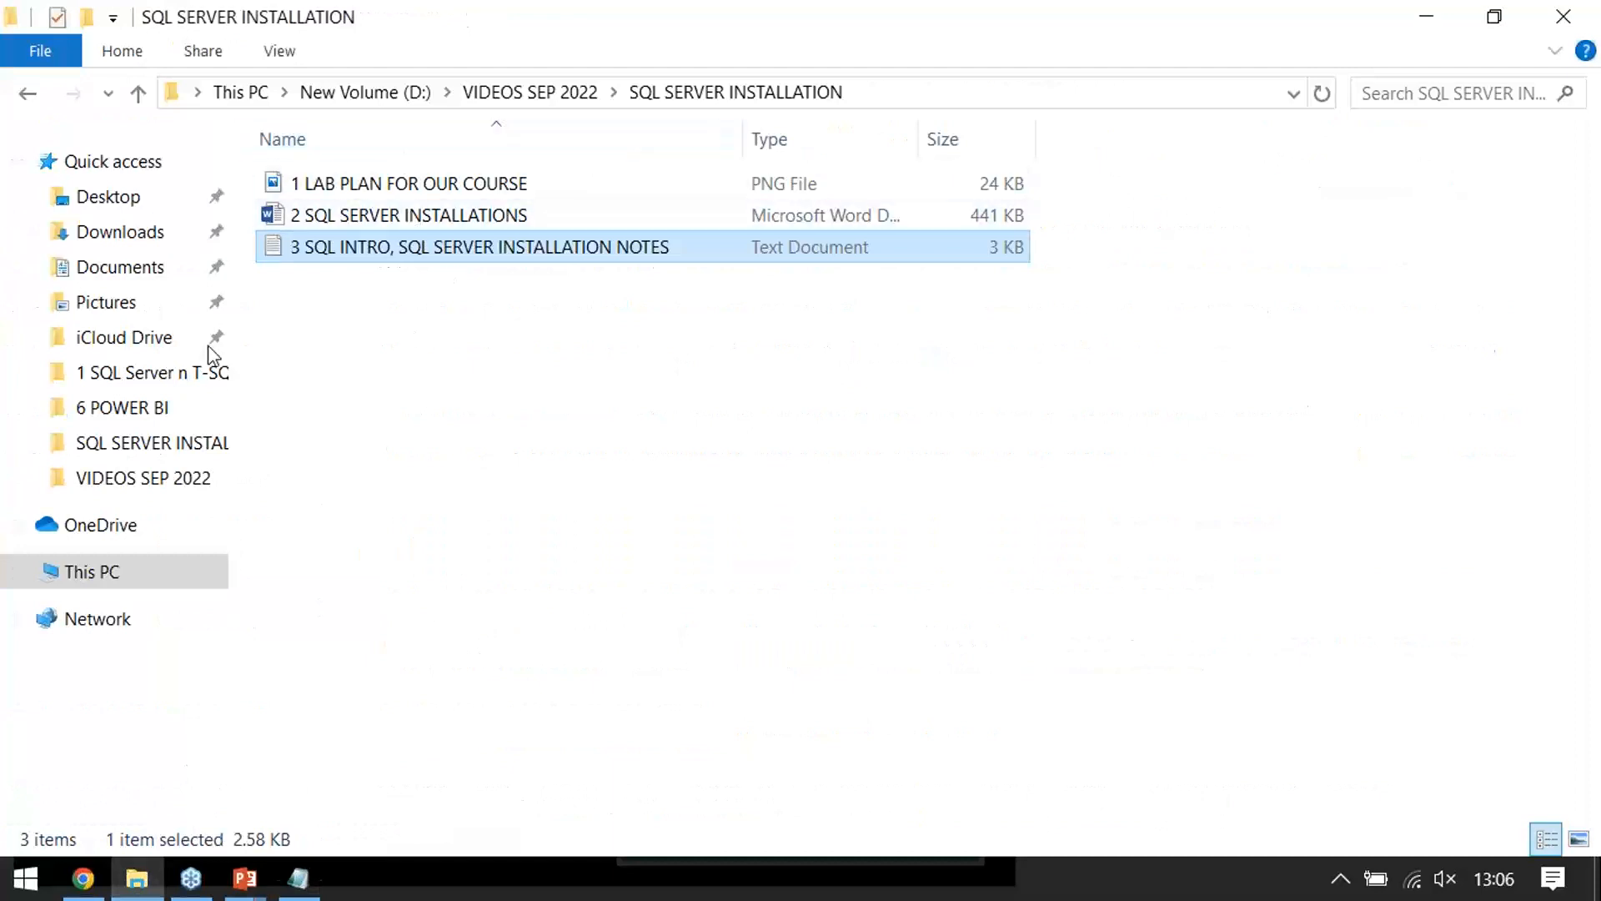
left_click(349, 94)
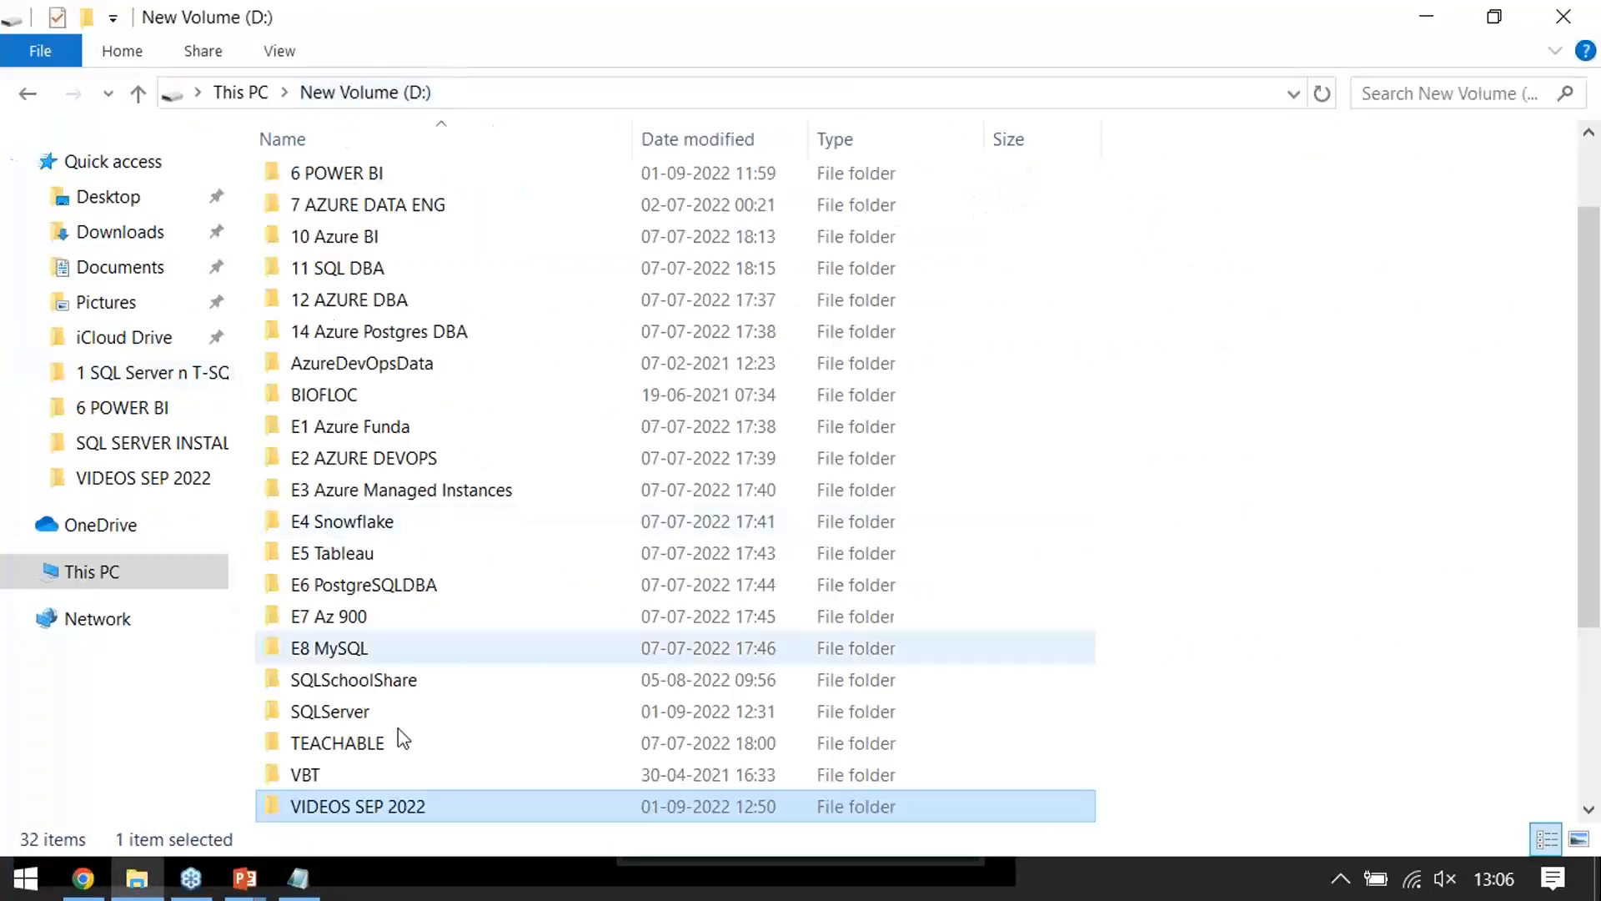
double_click(371, 711)
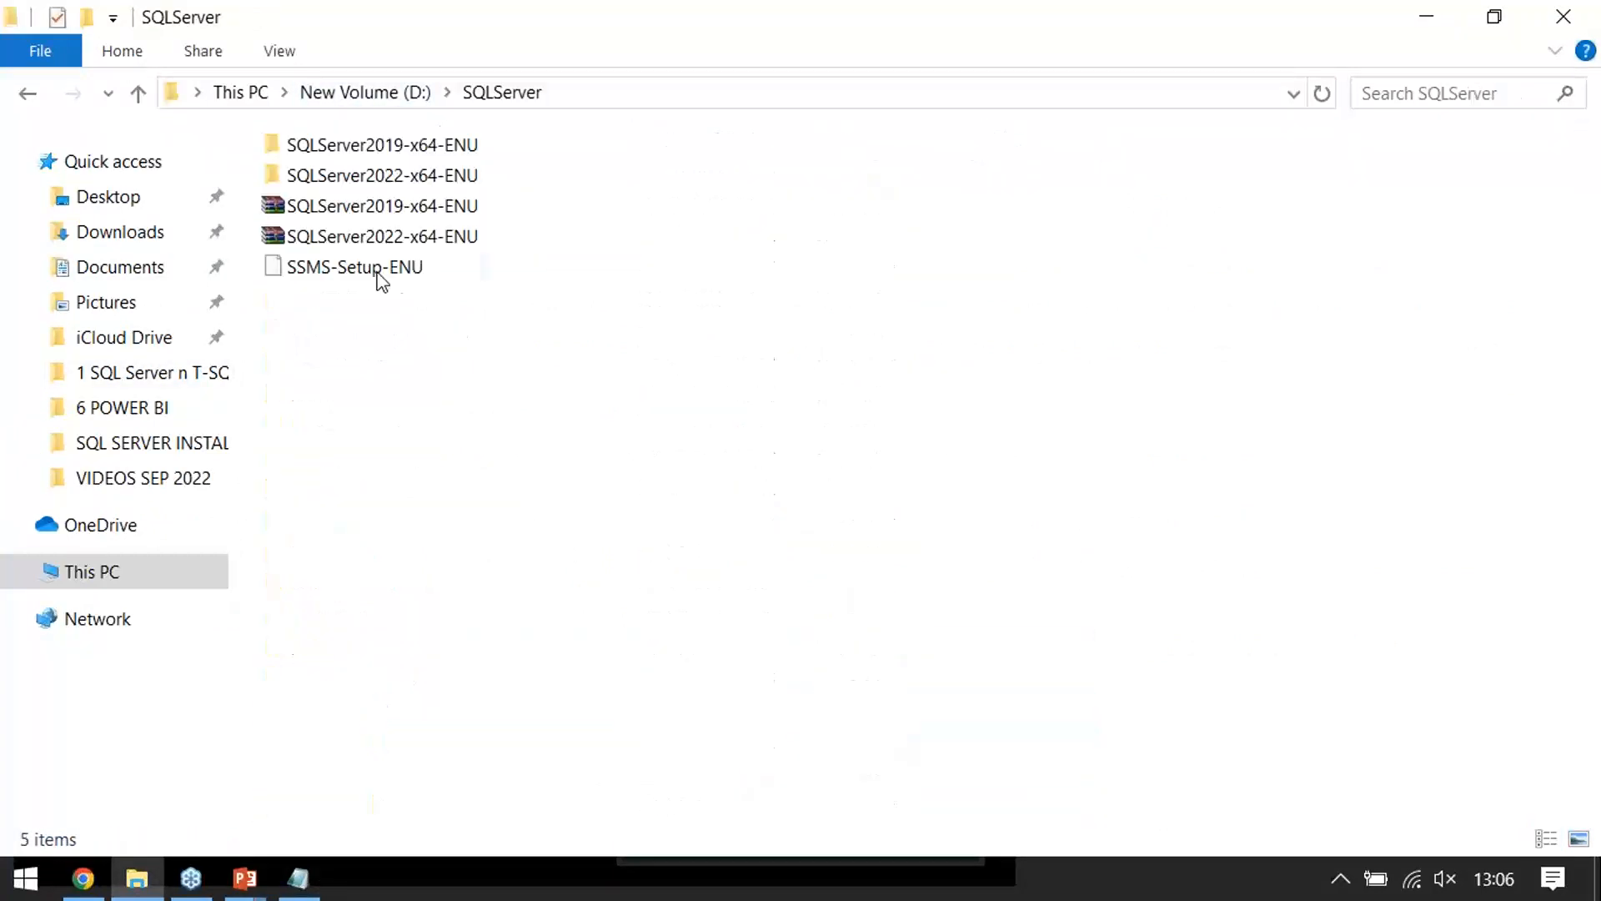
Examine the SQLServer2019-x64-ENU and SQLServer2022-x64-ENU archives and view the extraction options for the 2019 archive
left_click(452, 219)
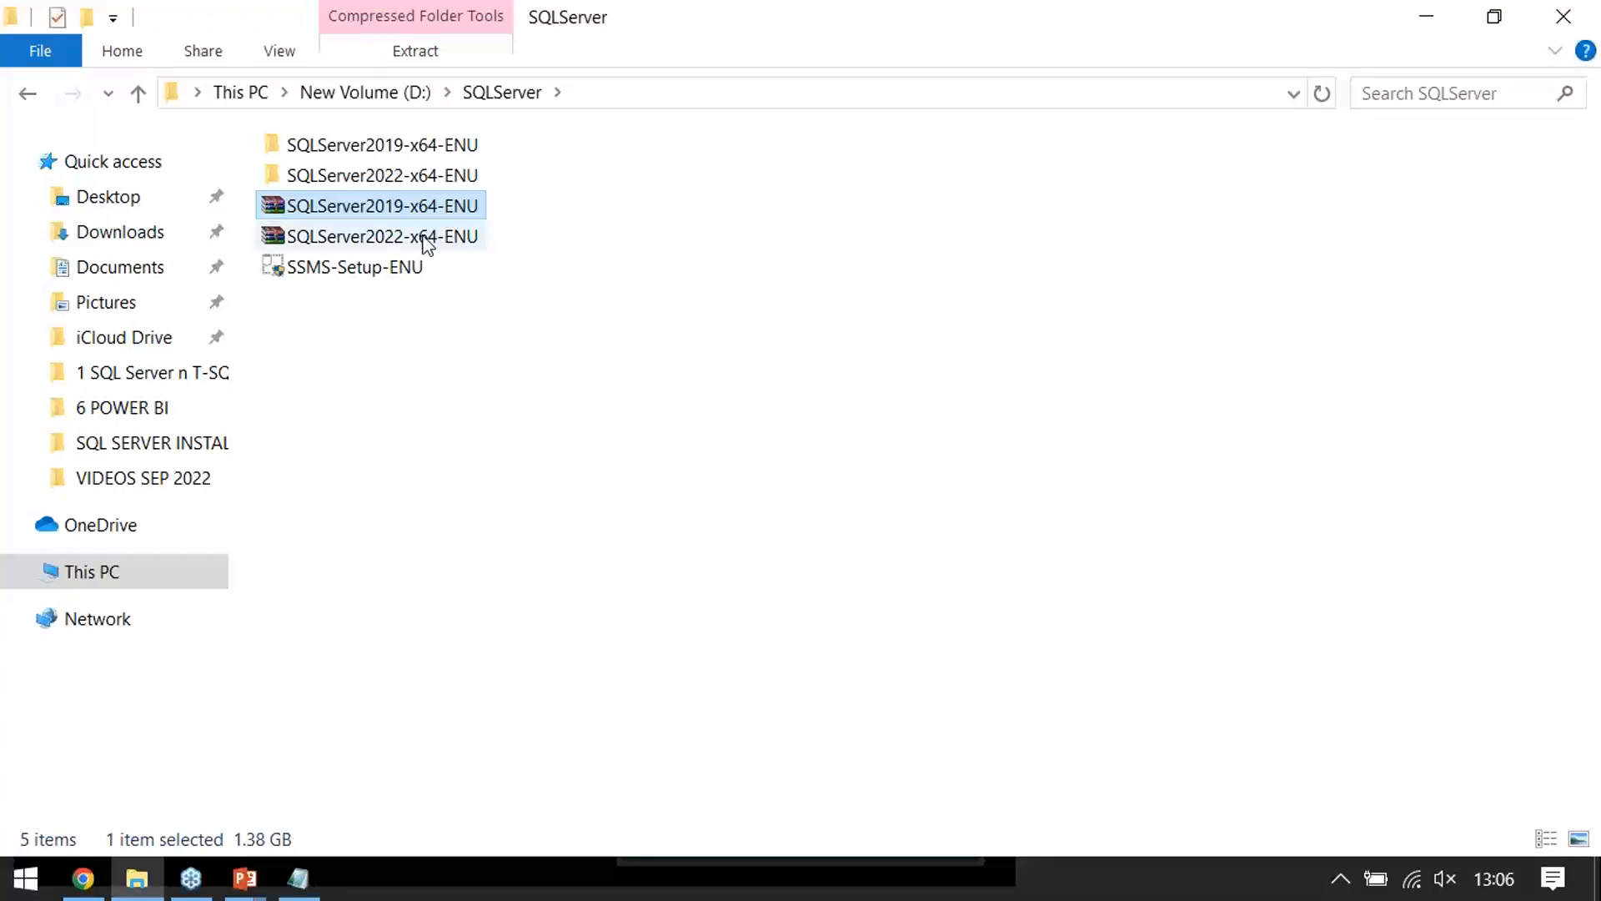
left_click(427, 242)
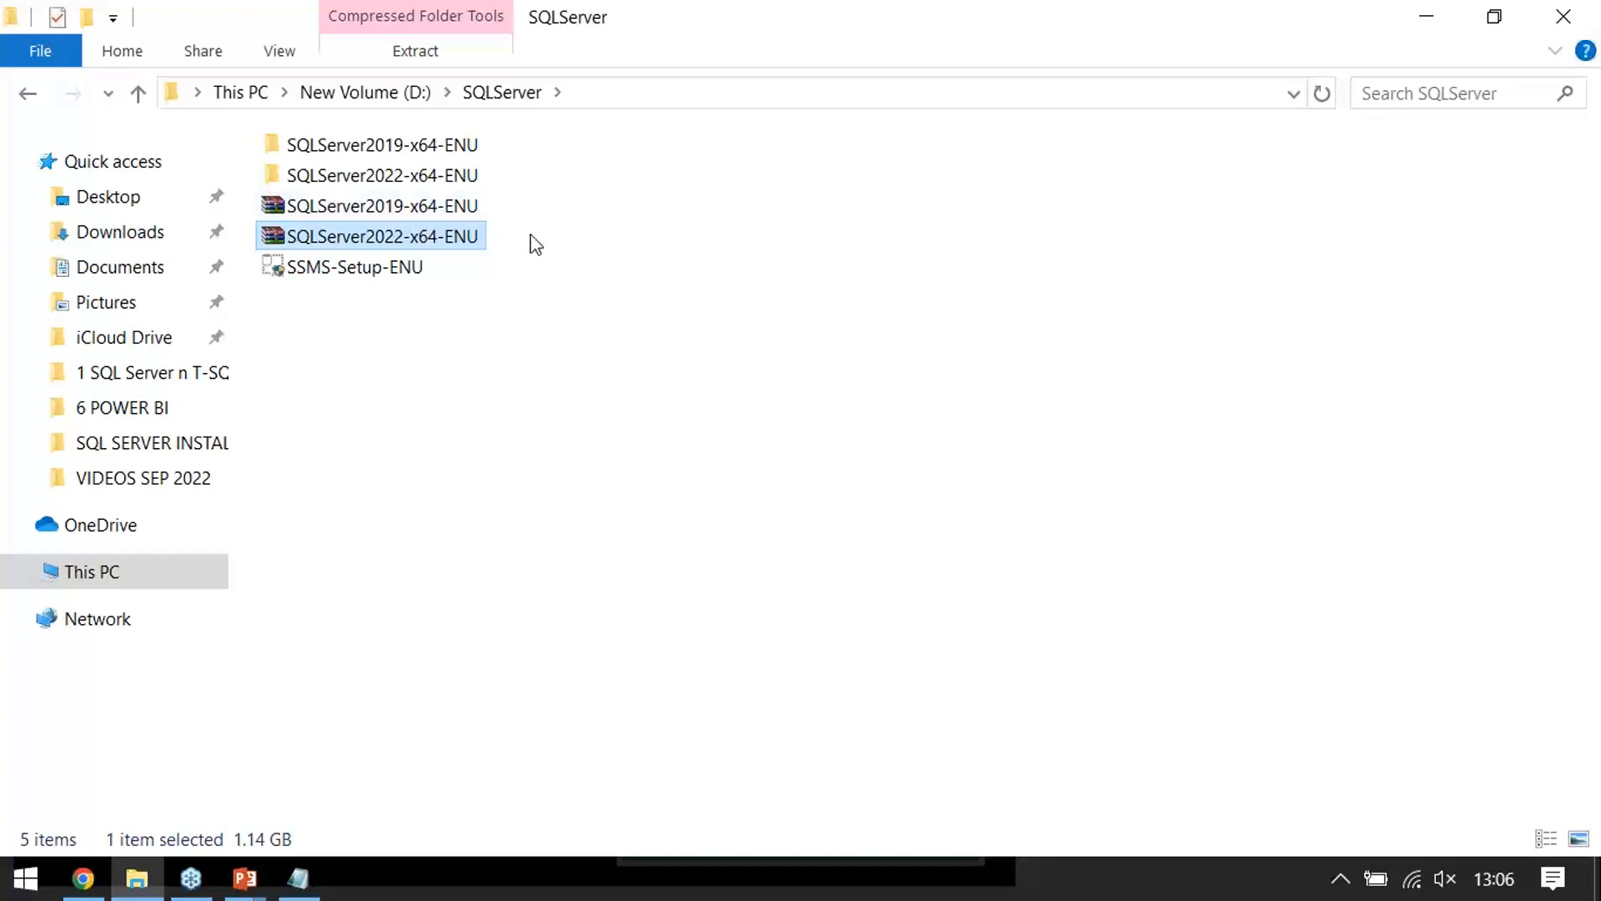
left_click(427, 212)
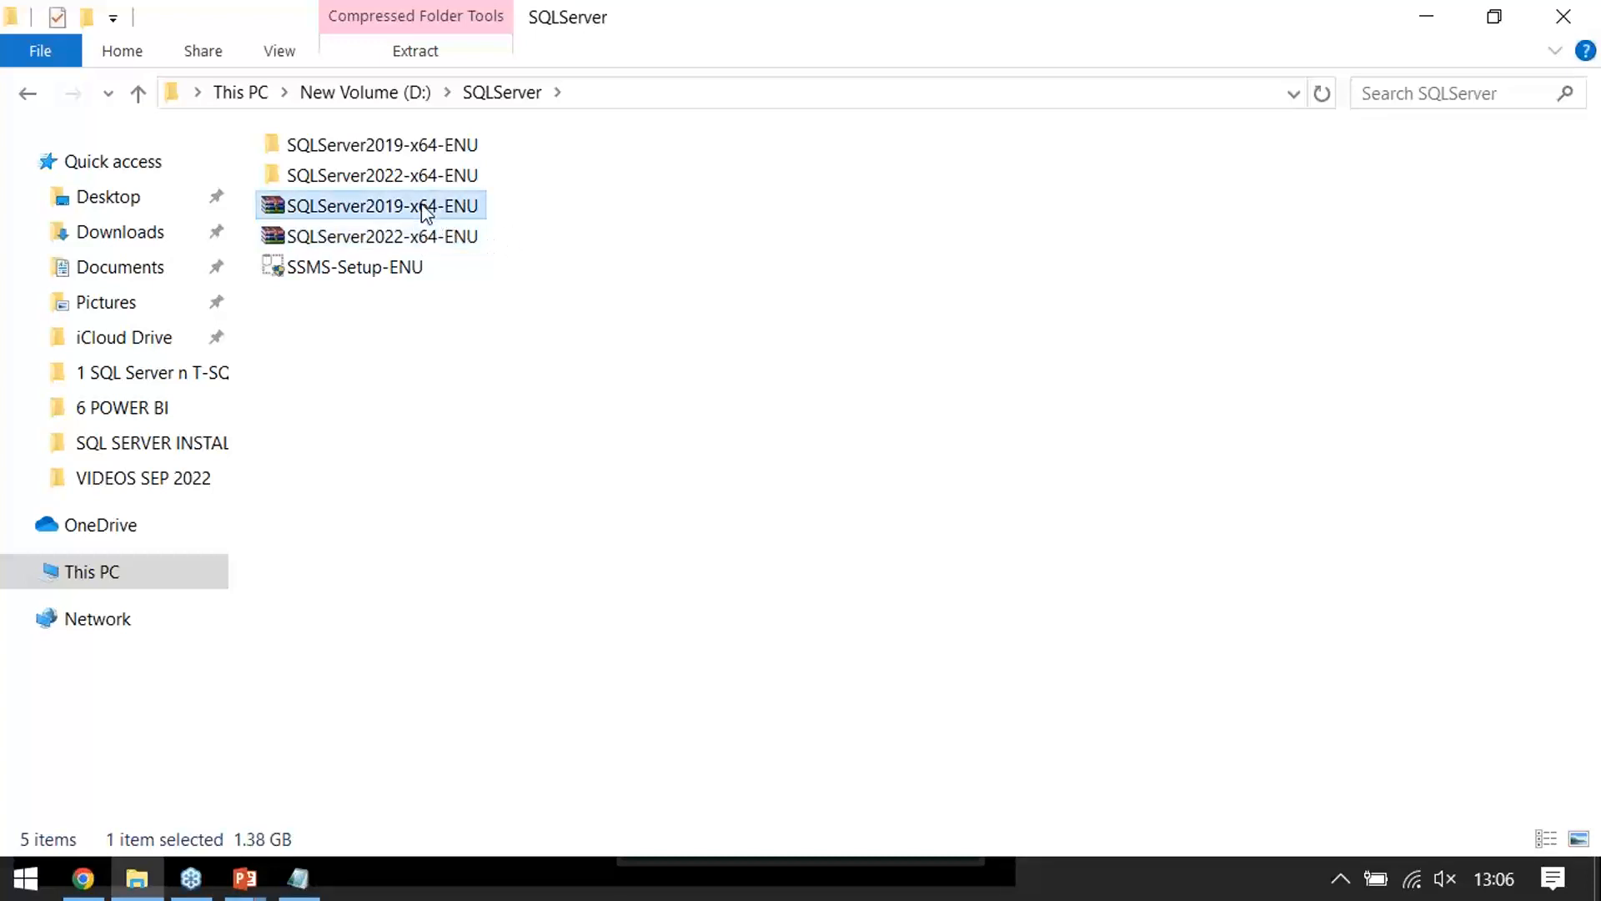
right_click(427, 212)
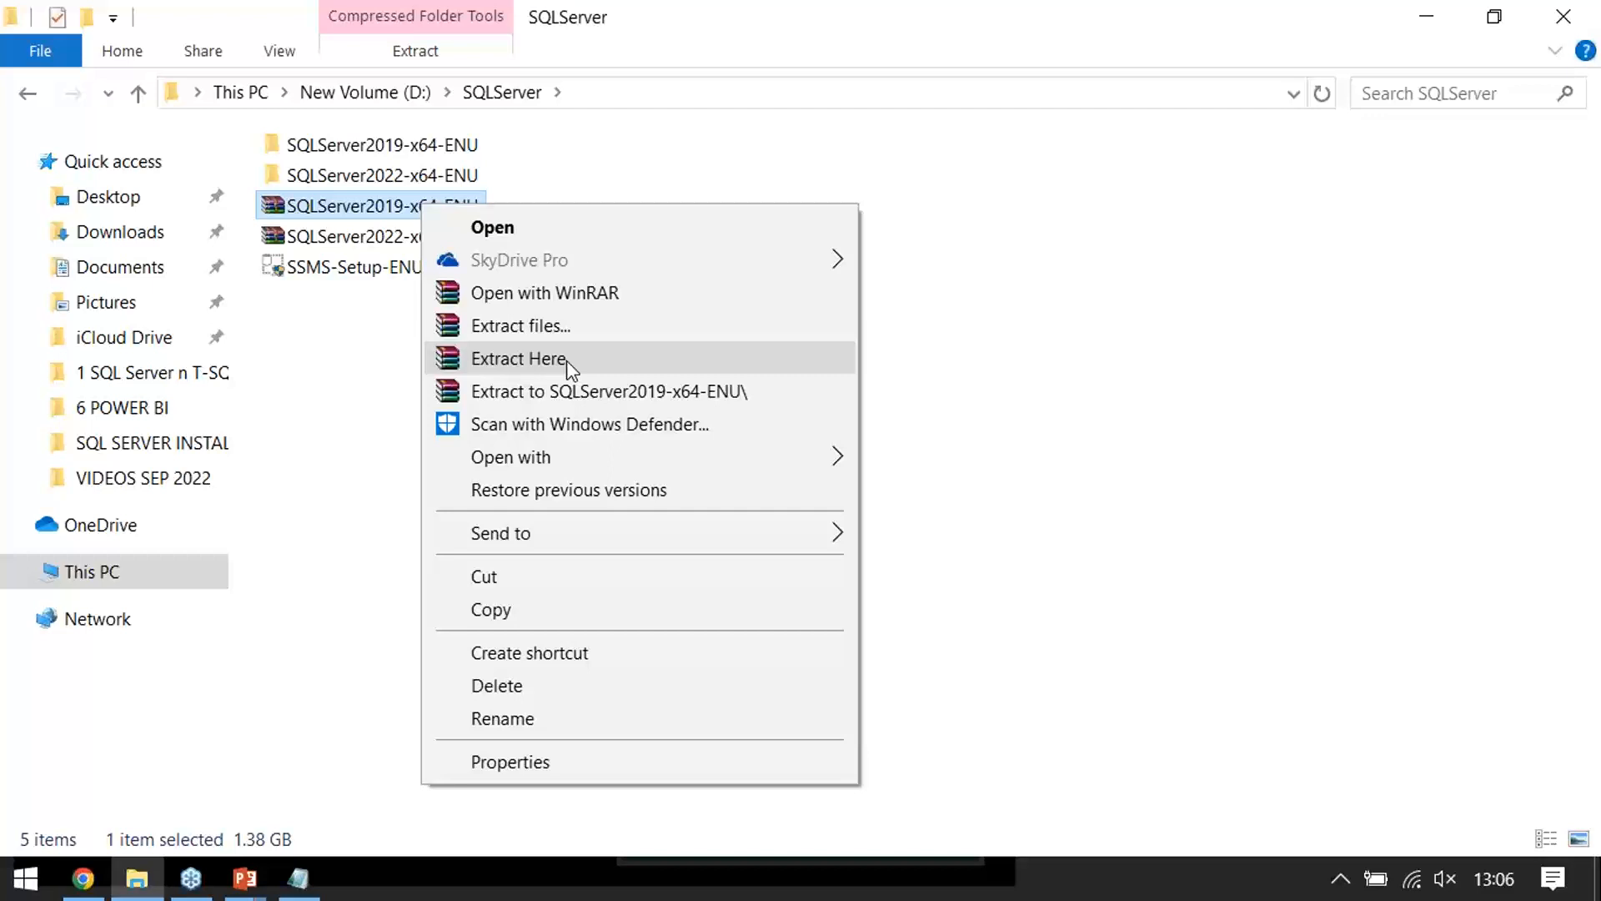
left_click(393, 155)
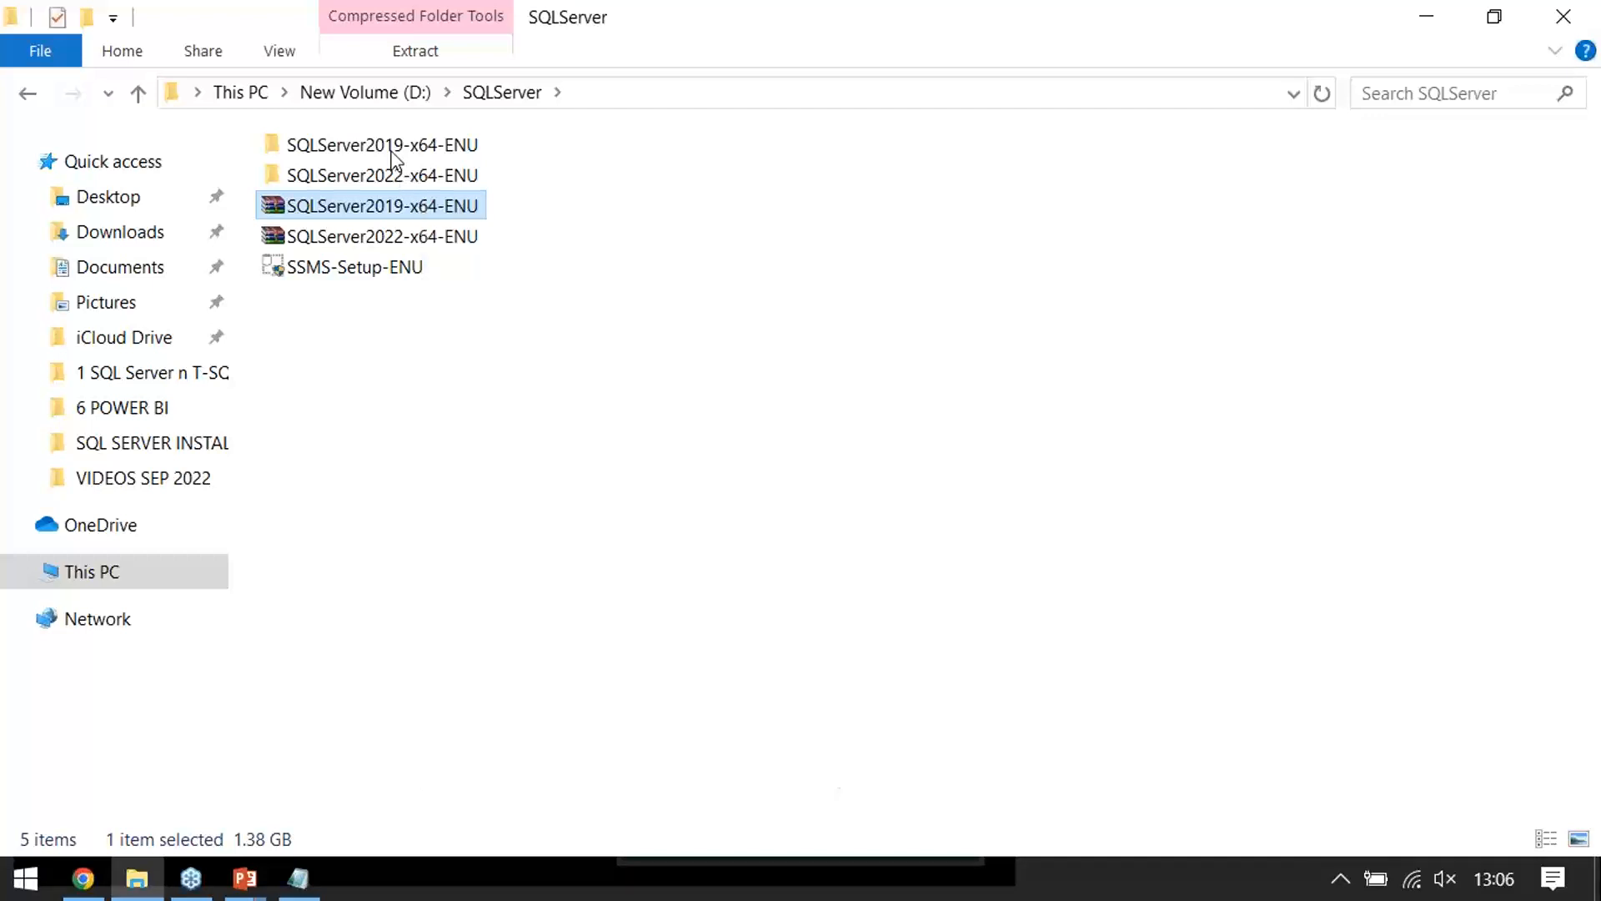
View the extraction options for the SQLServer2022-x64-ENU archive
left_click(393, 153)
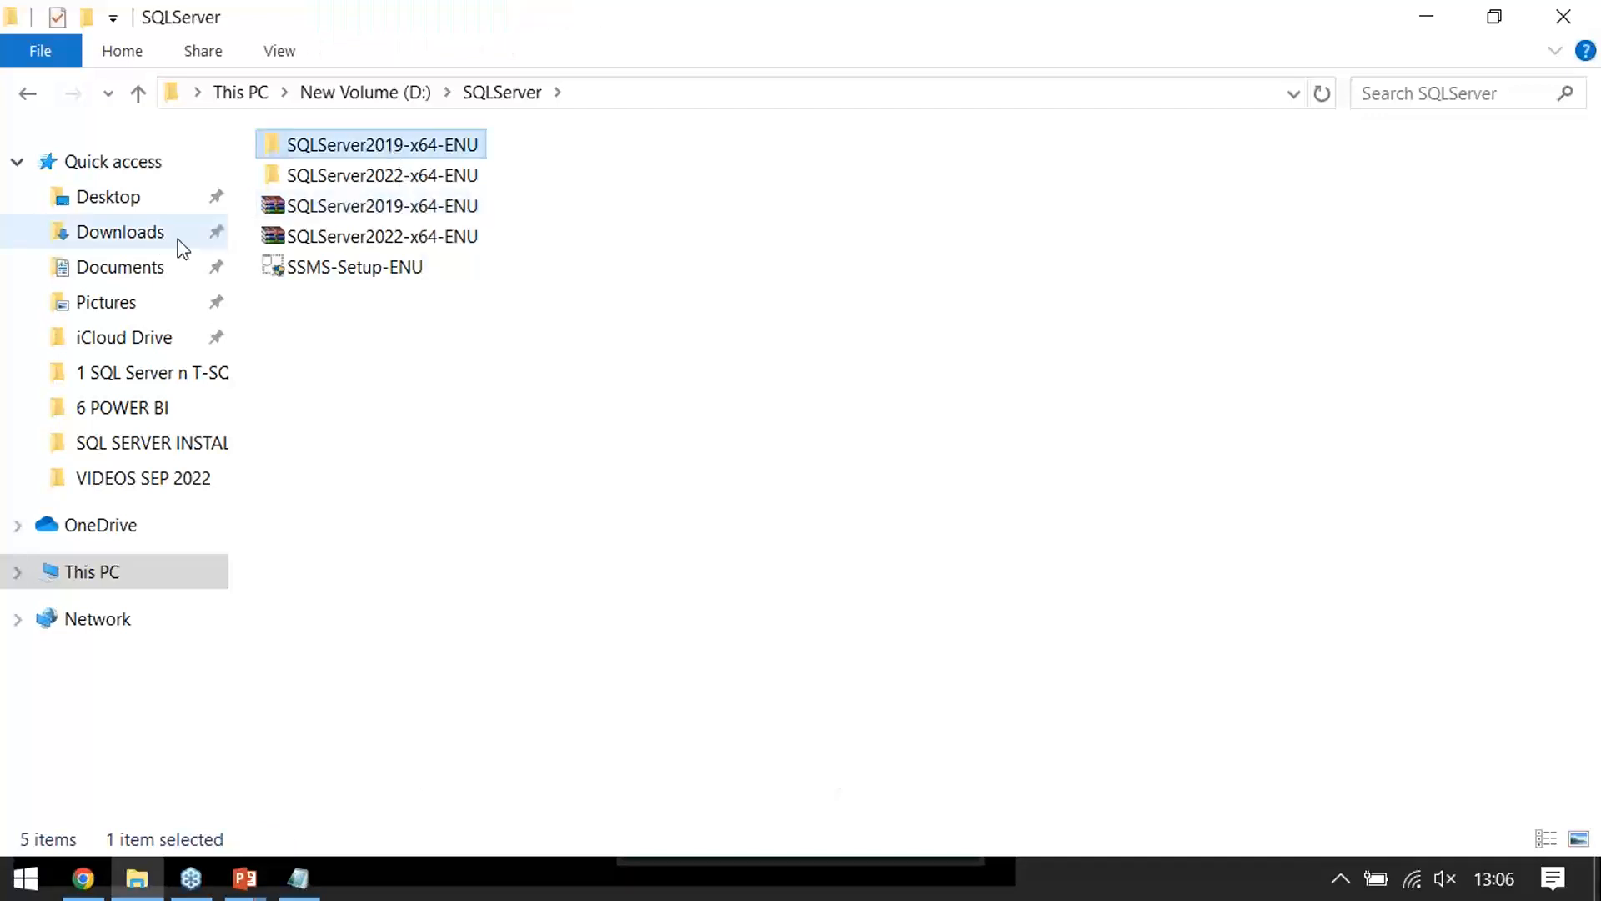
left_click(386, 241)
right_click(386, 242)
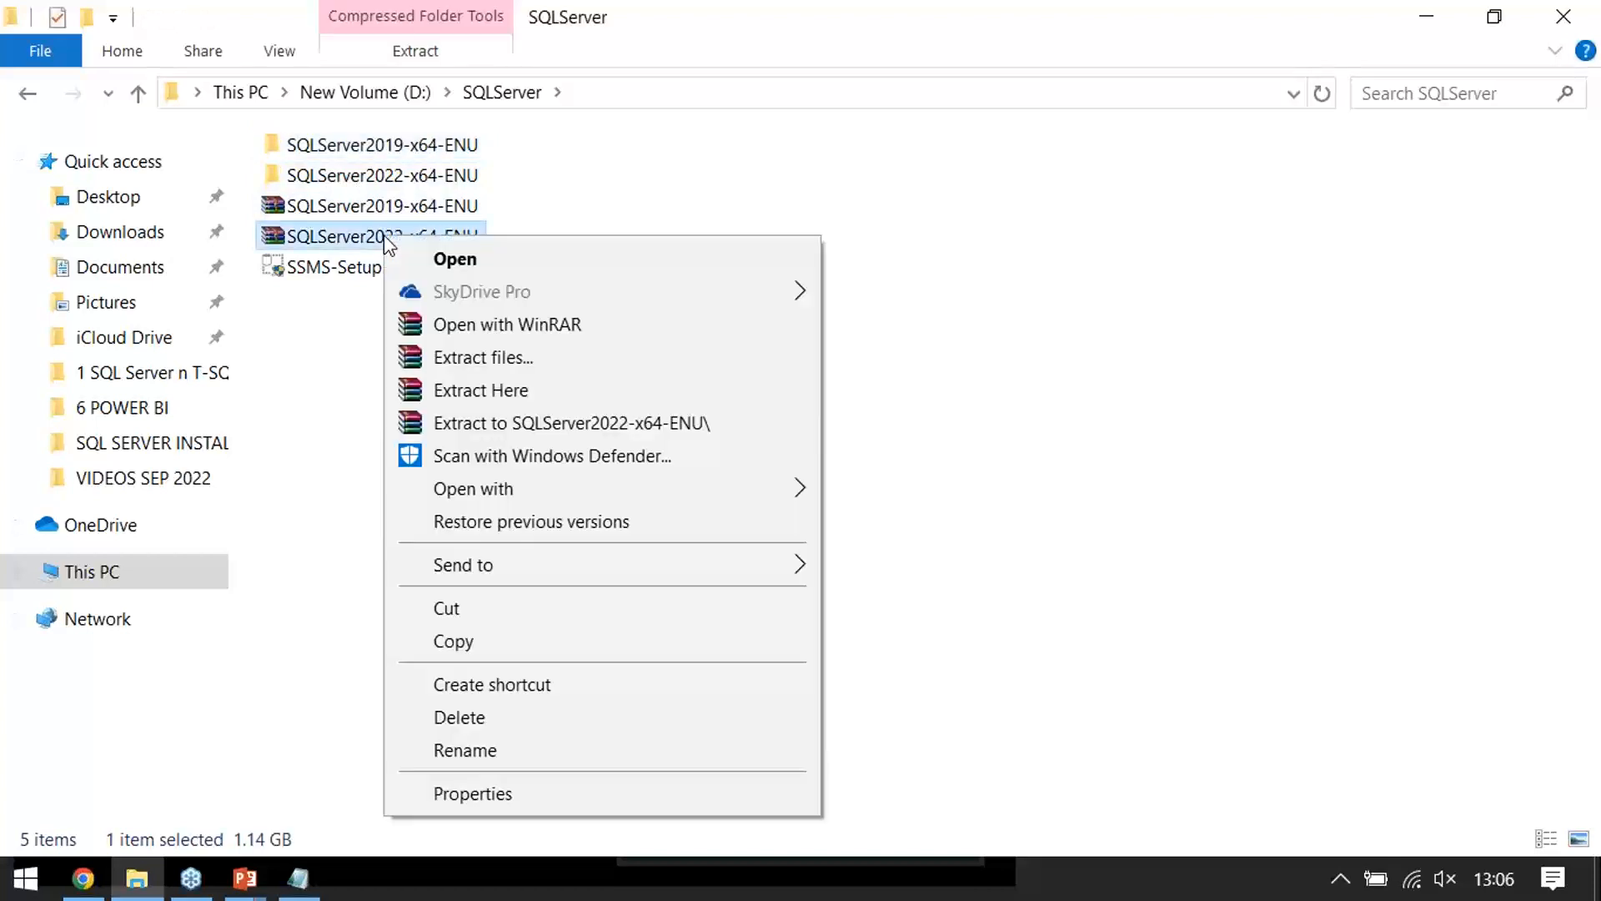
Run the SETUP application from the extracted SQLServer2019-x64-ENU folder and bring up the SQL Server Installation Center
left_click(398, 146)
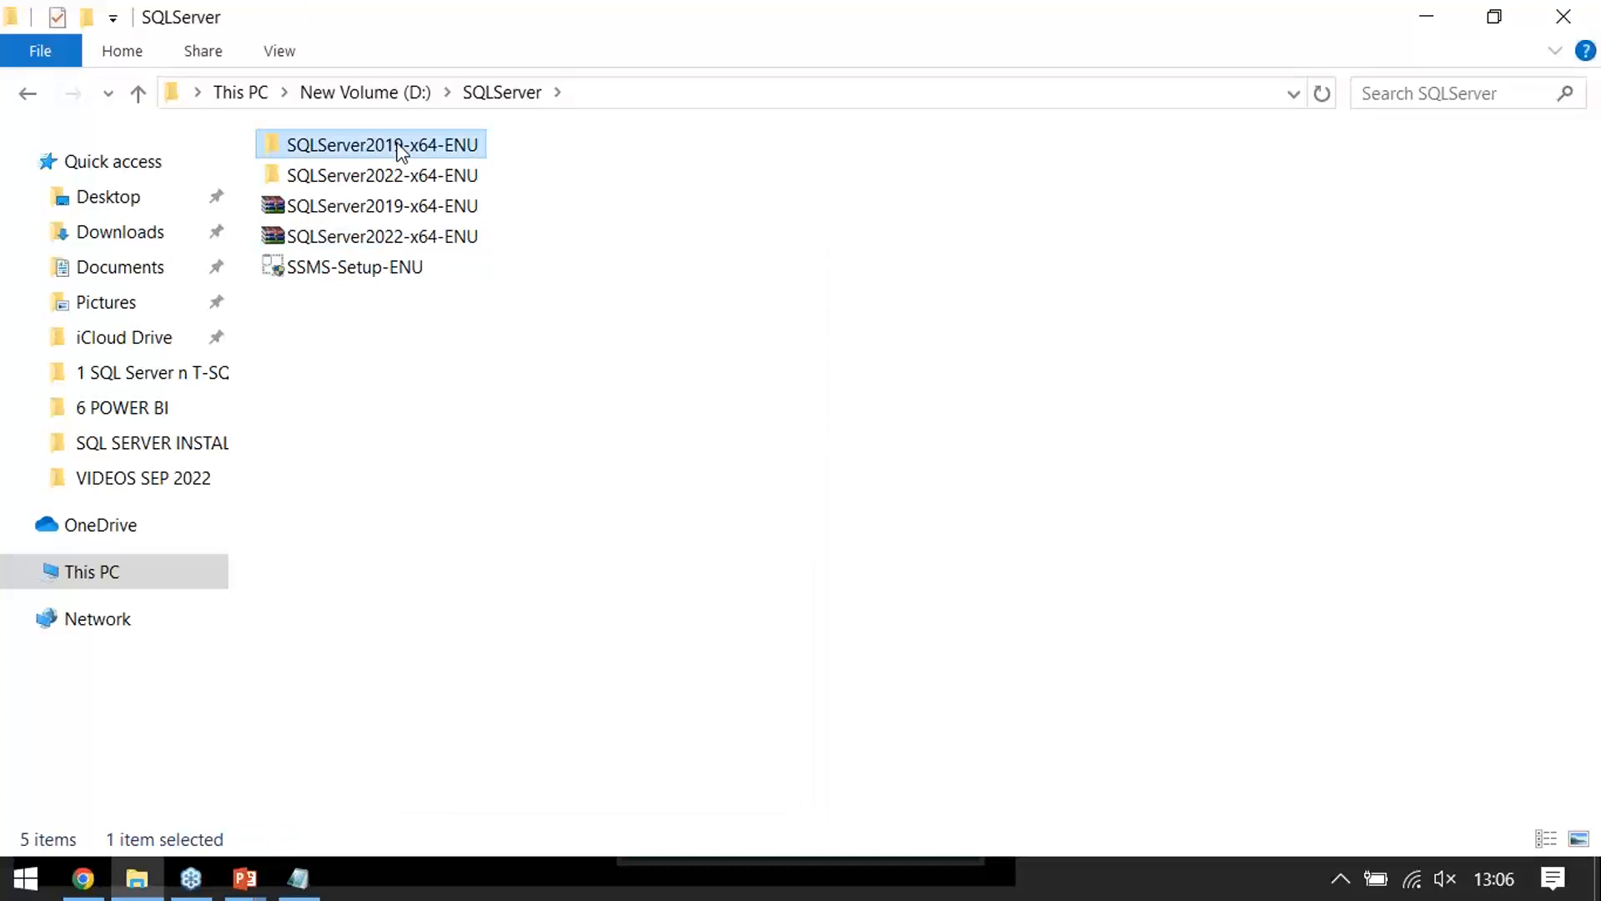
double_click(398, 148)
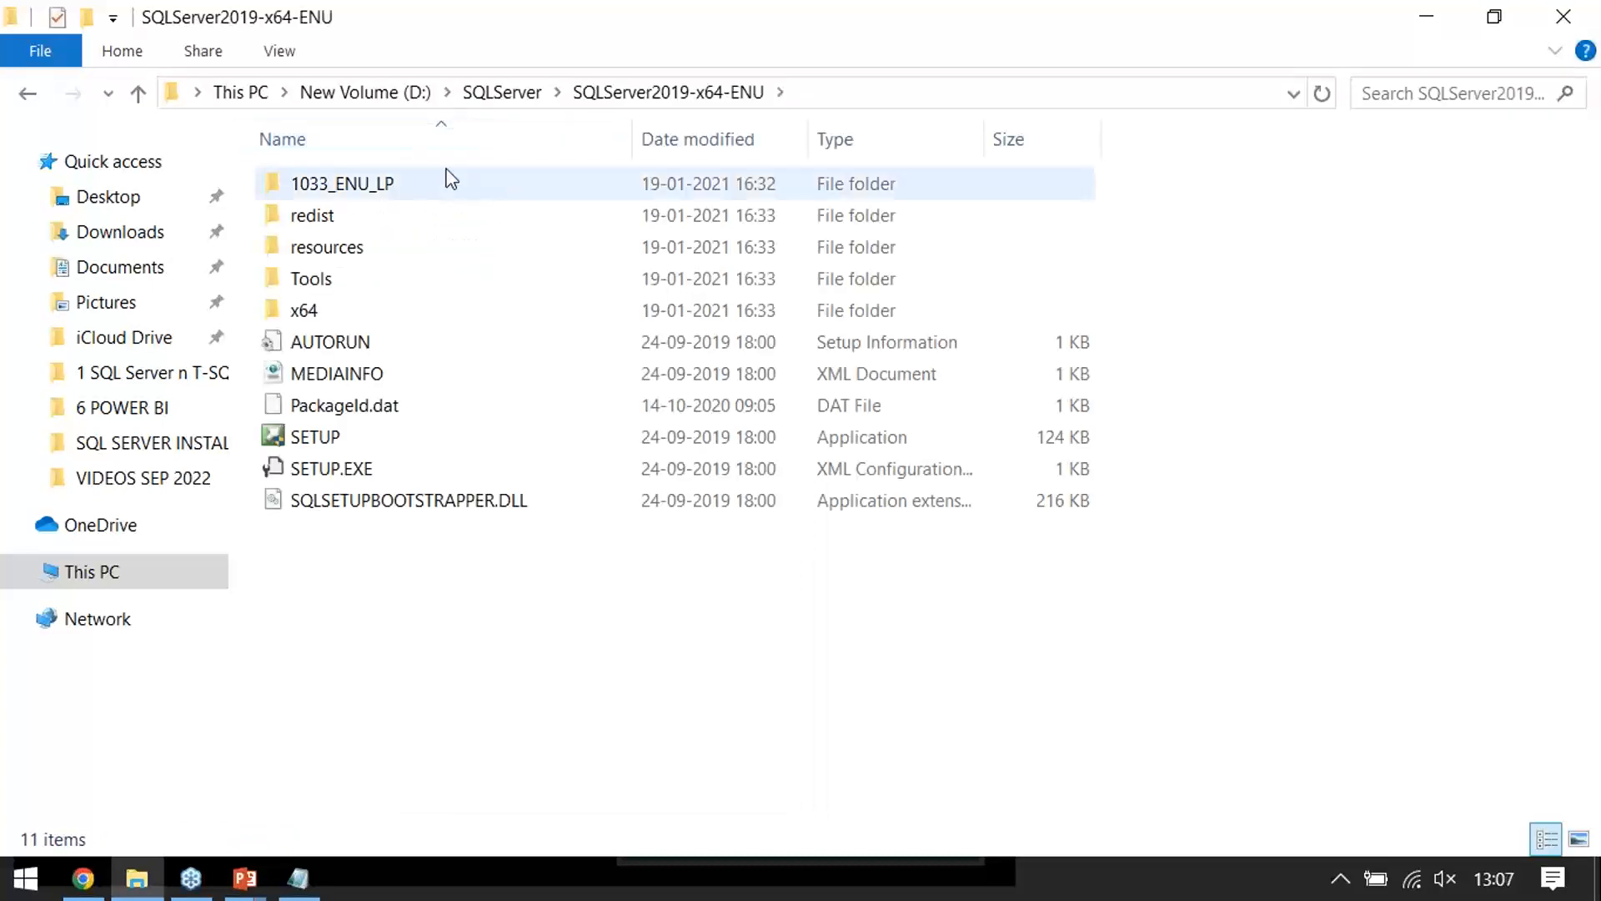
double_click(369, 440)
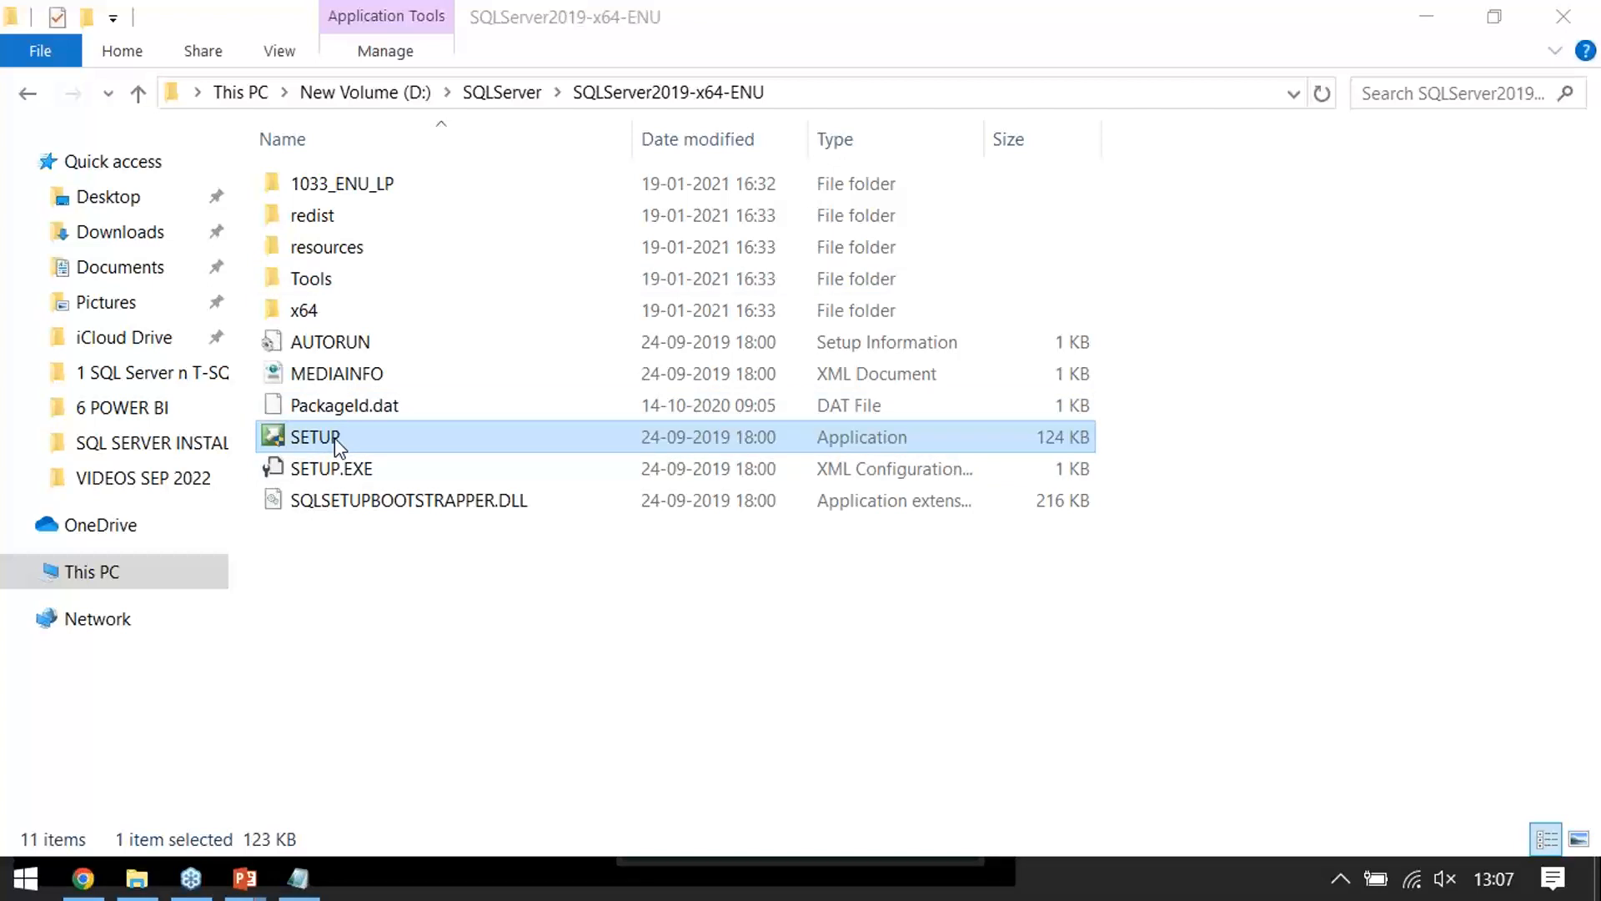
double_click(333, 438)
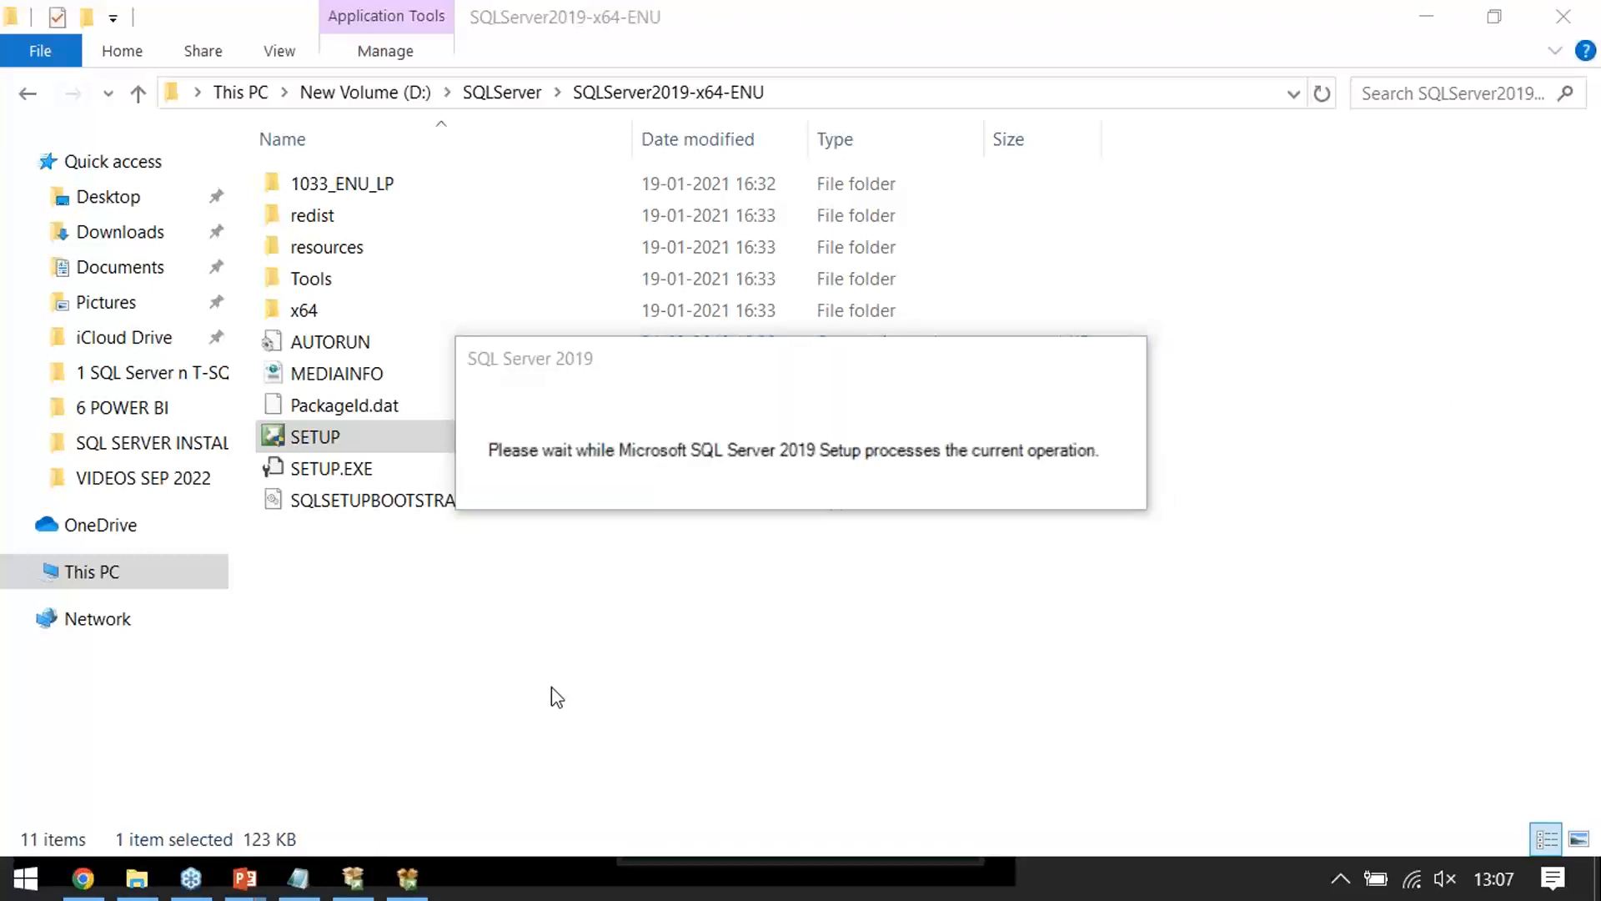
left_click(352, 880)
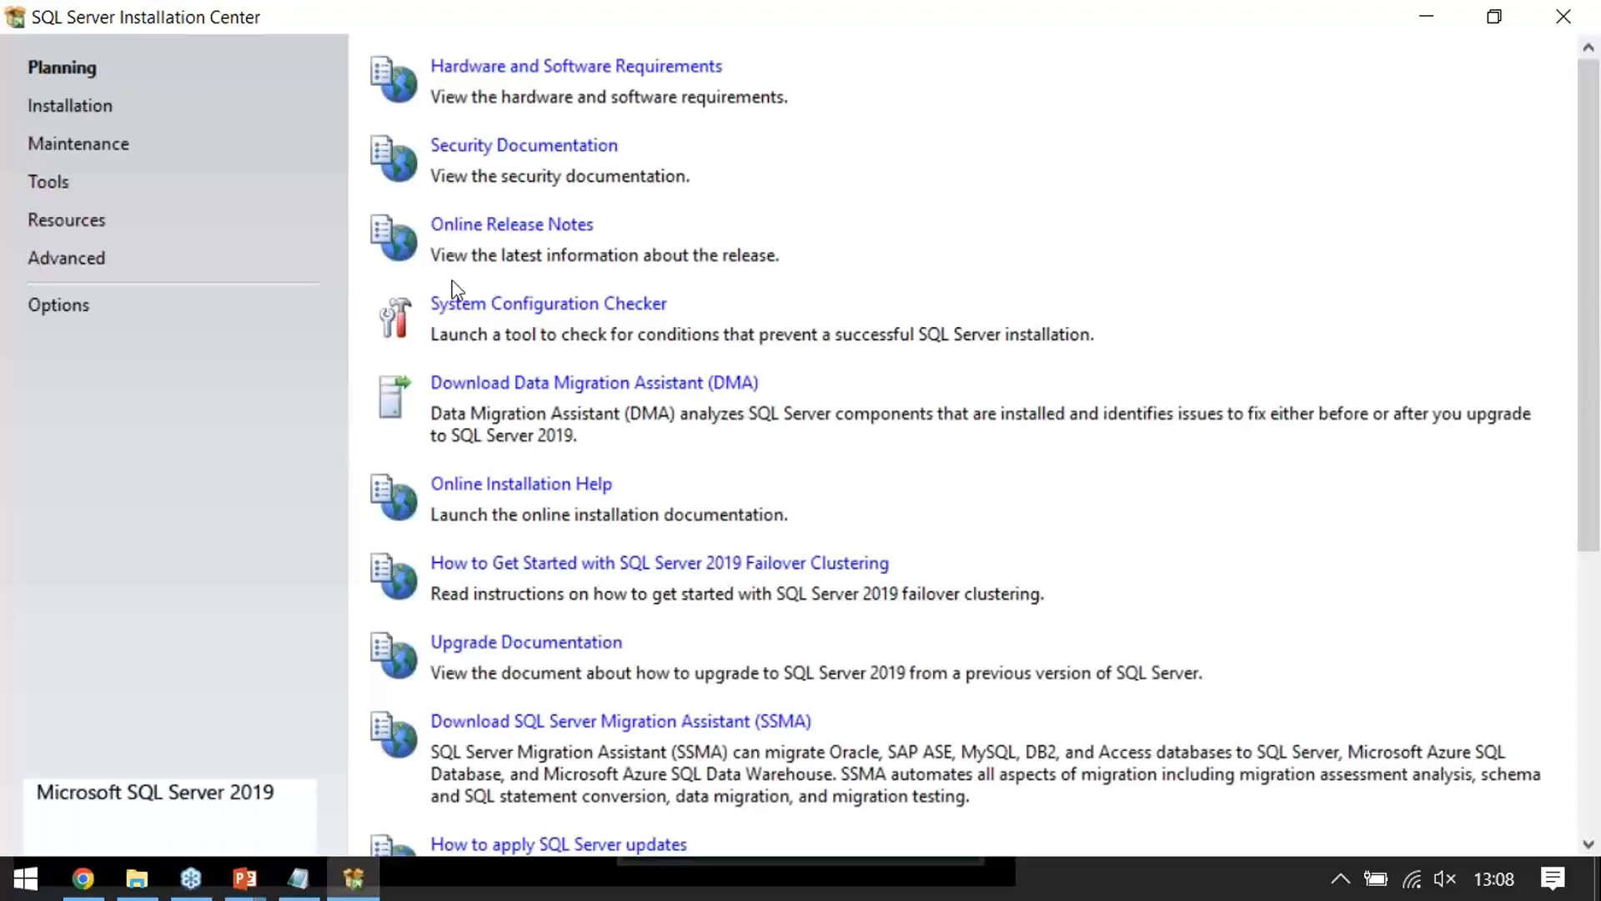
Run the System Configuration Checker, highlight the clarifications contact number in the Notepad notes, and review the Global Rules details
left_click(488, 307)
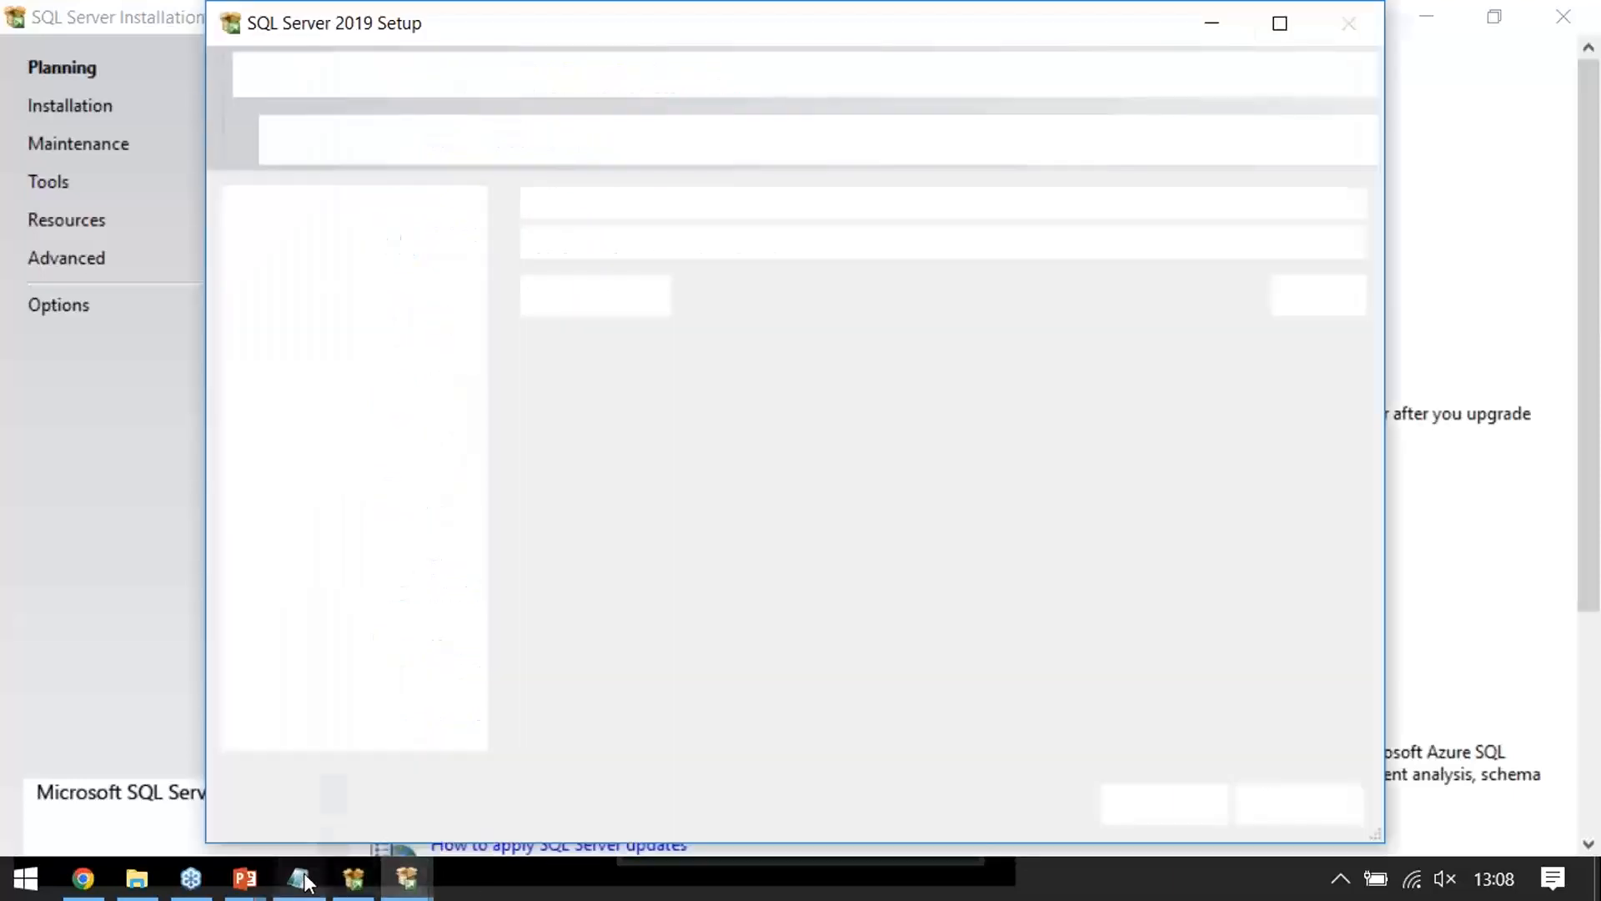
left_click(304, 879)
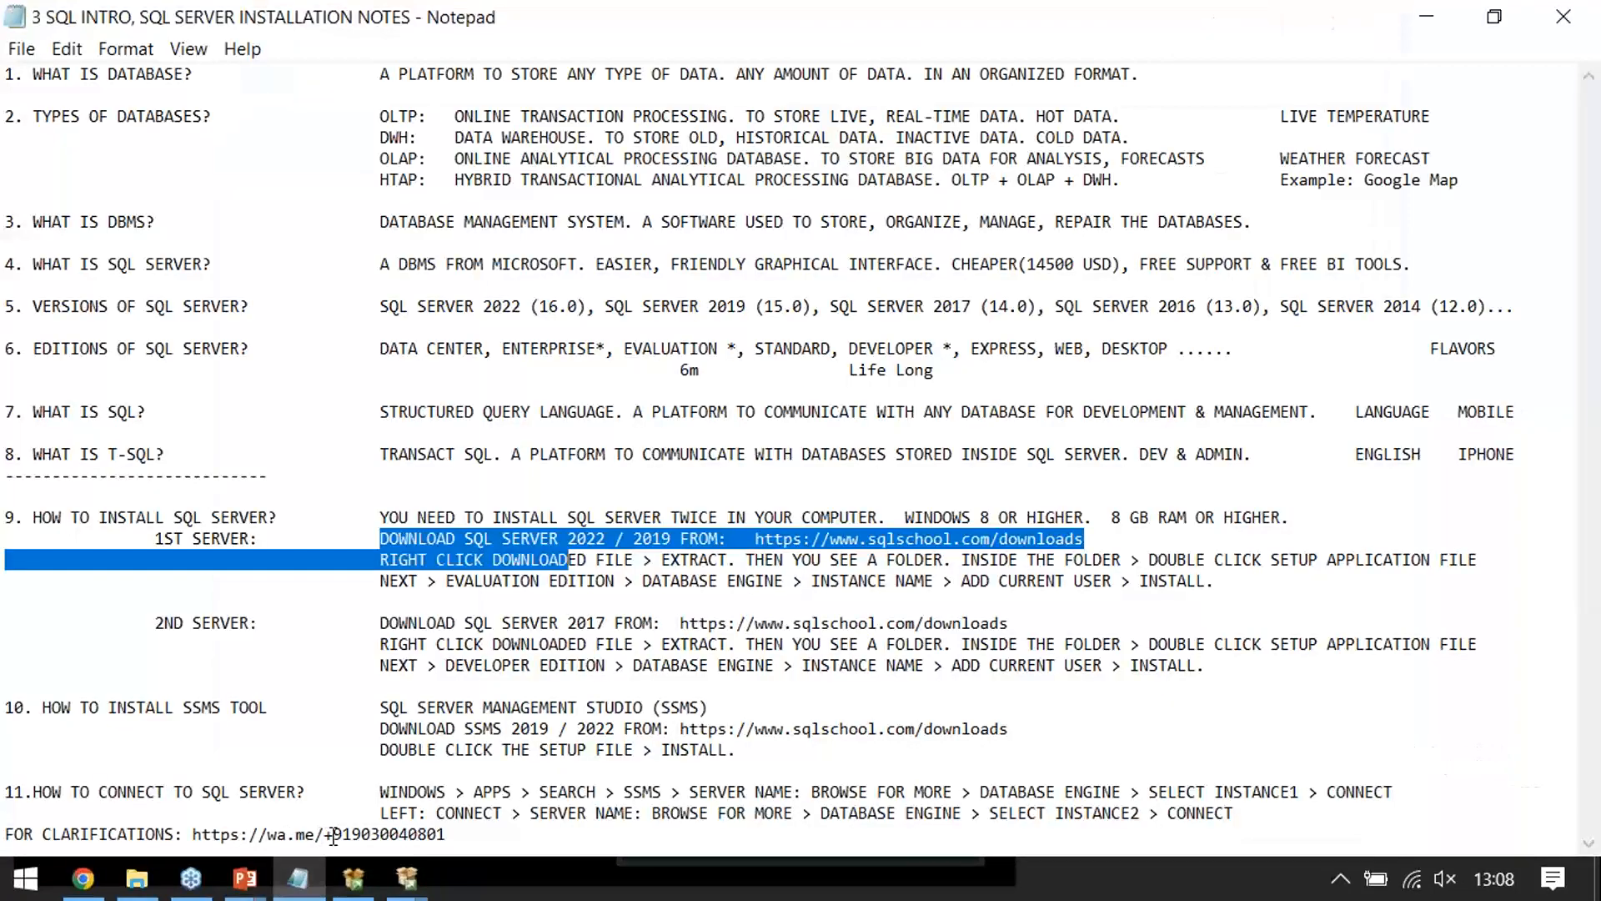
left_click_drag(333, 834, 452, 845)
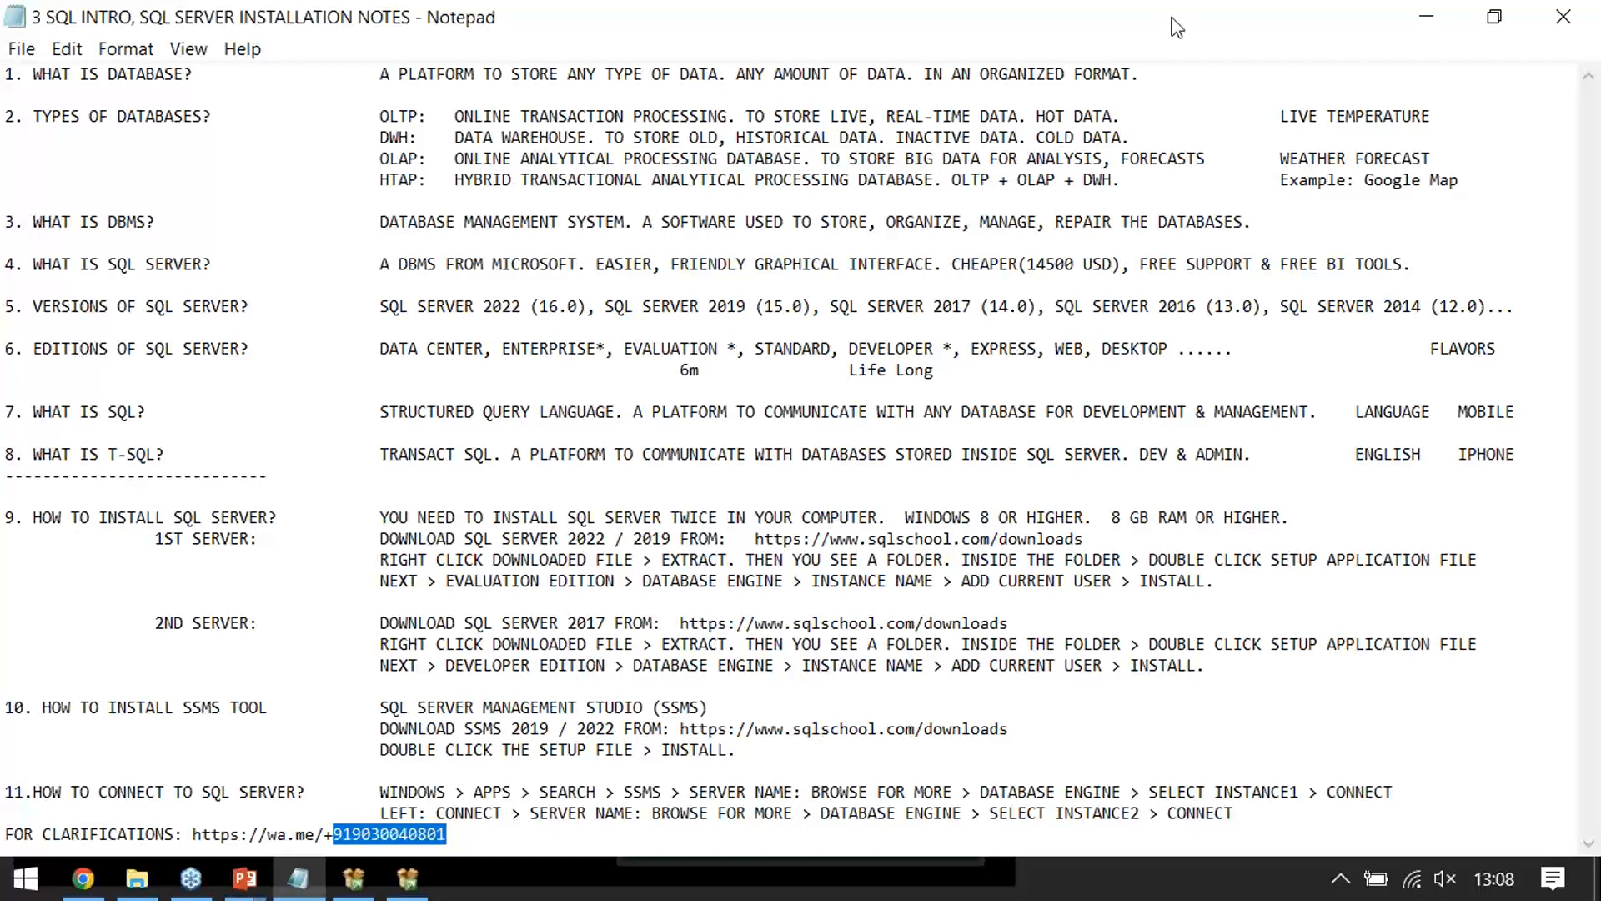
left_click(1423, 15)
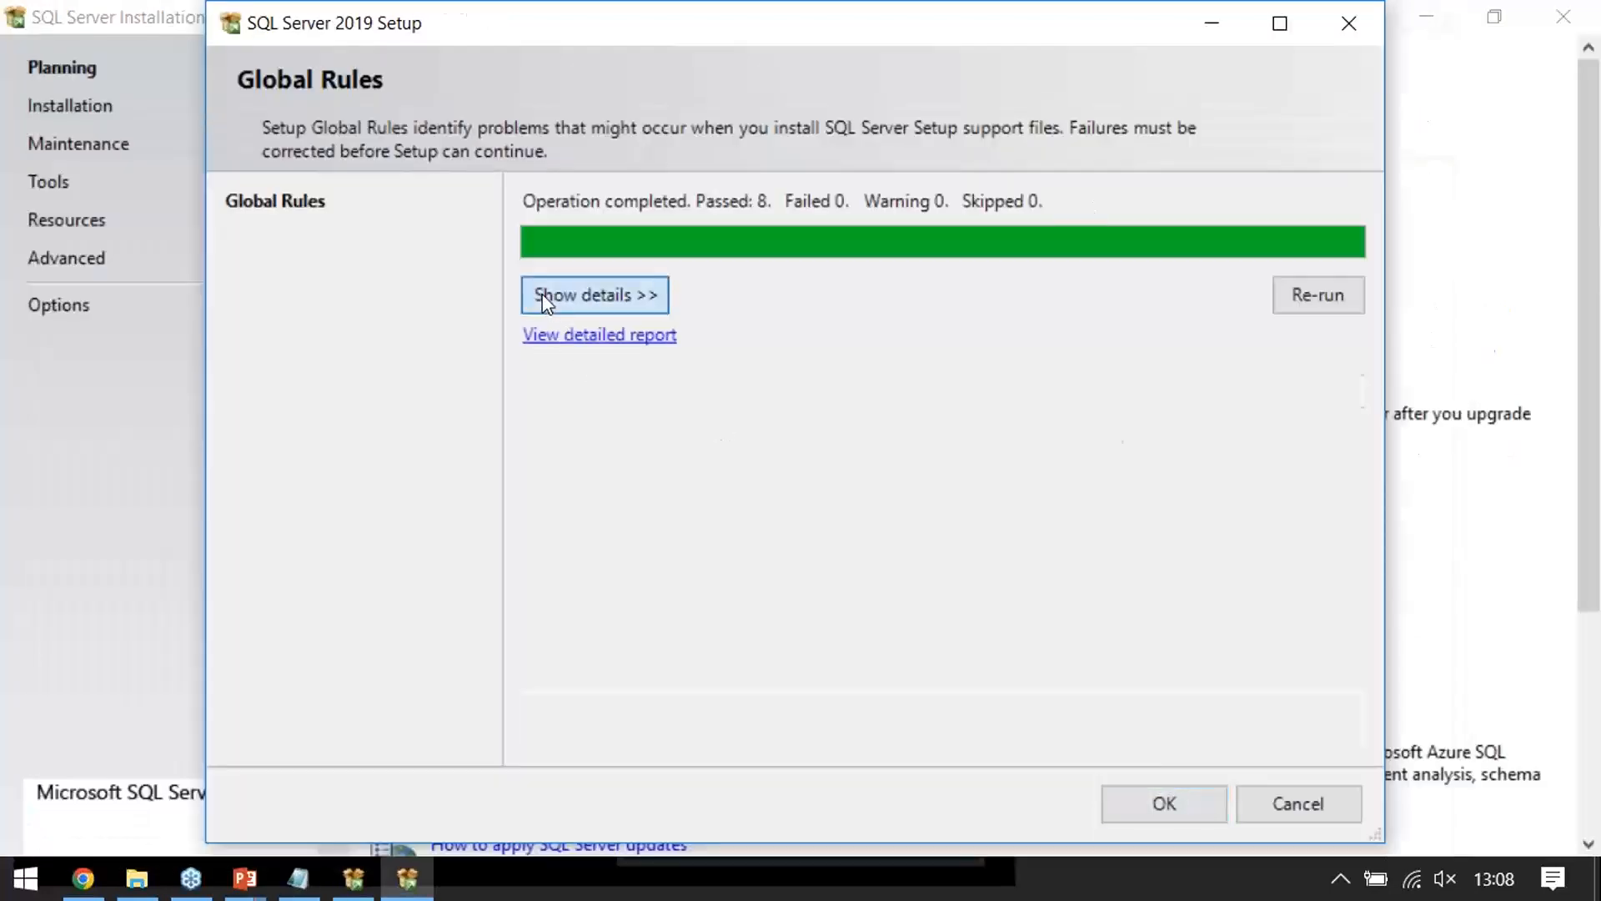
left_click(554, 295)
left_click(1178, 806)
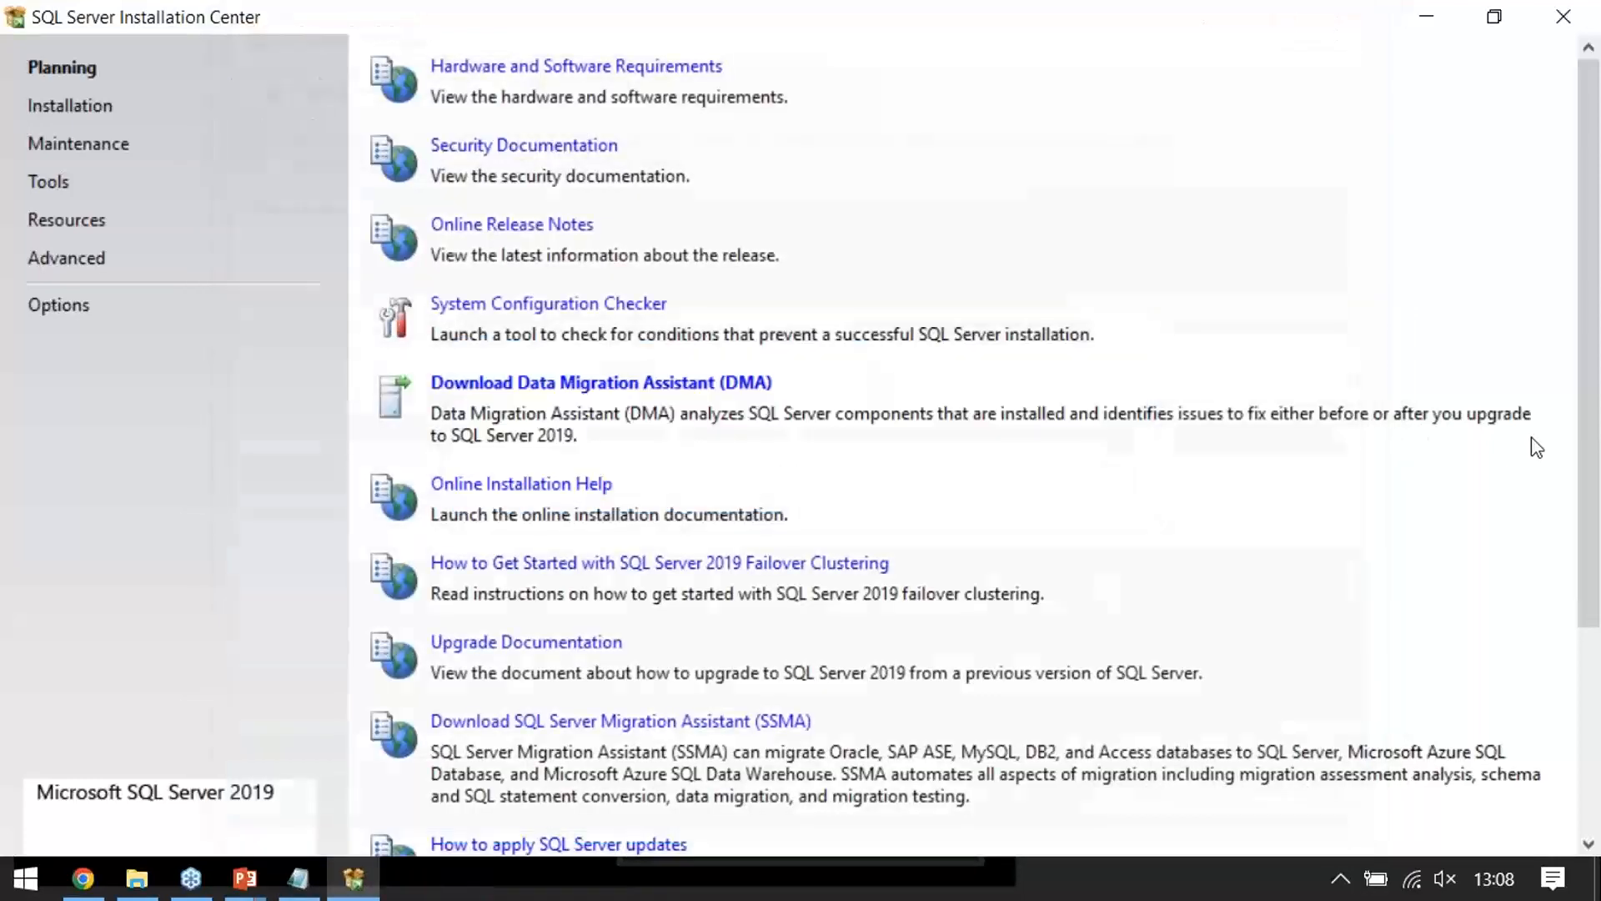
Draw yellow check marks beside Planning, Download Data Migration Assistant (DMA) and Installation
left_click(1580, 430)
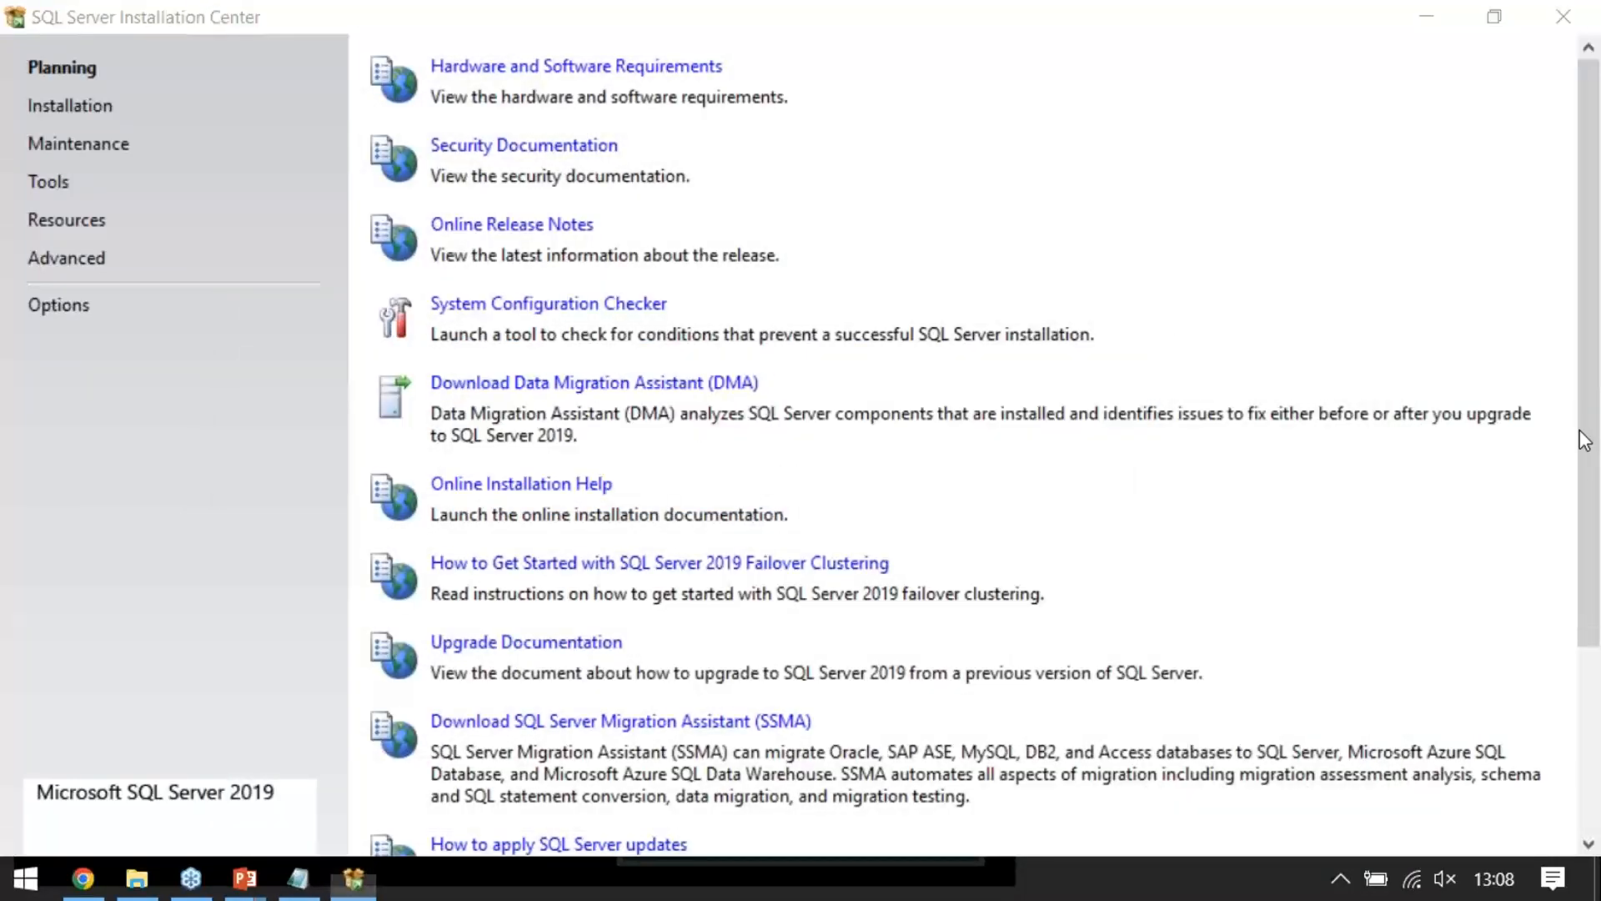
left_click(1405, 431)
mouse_move(97, 53)
left_mouse_down()
mouse_move(114, 68)
mouse_move(165, 9)
left_mouse_up()
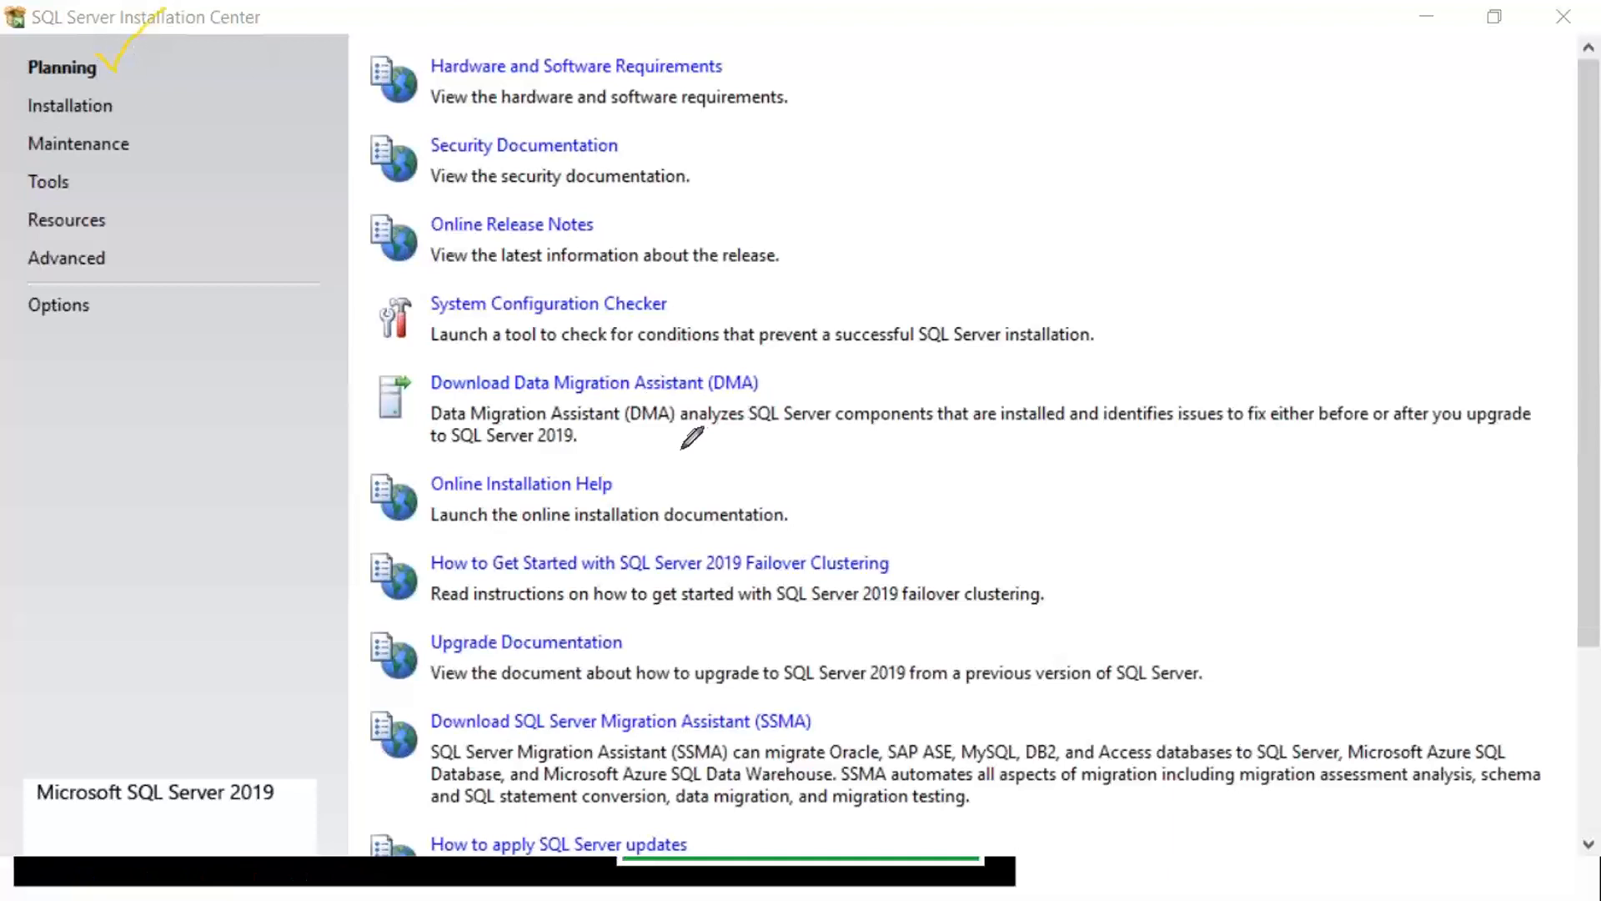
mouse_move(774, 367)
left_mouse_down()
mouse_move(798, 387)
mouse_move(902, 294)
left_mouse_up()
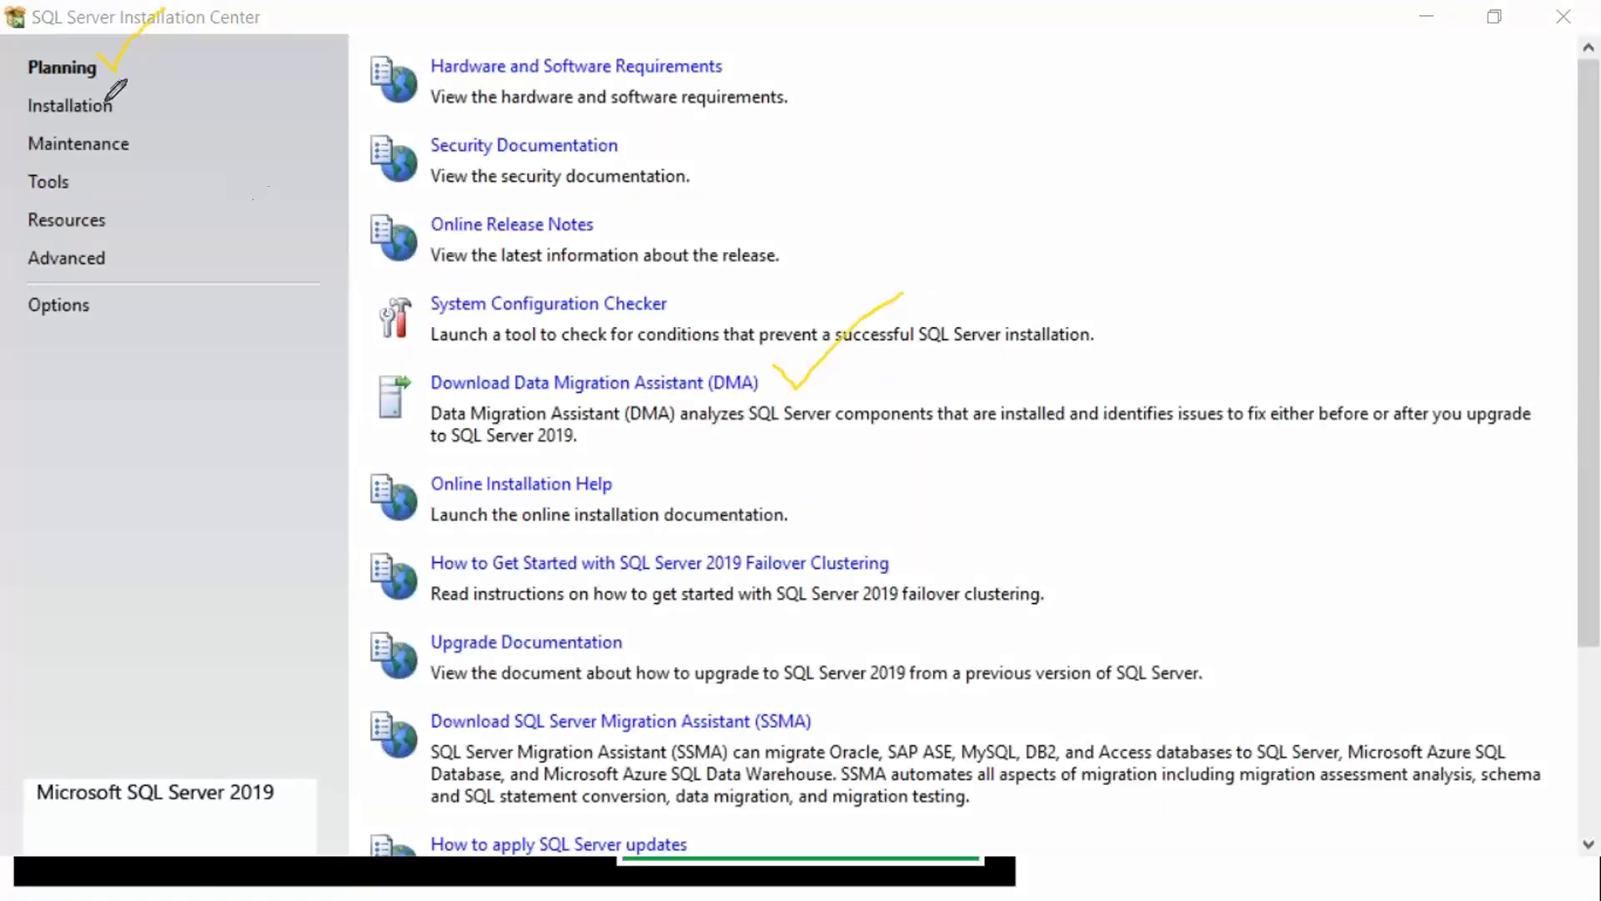
left_click_drag(116, 95, 174, 51)
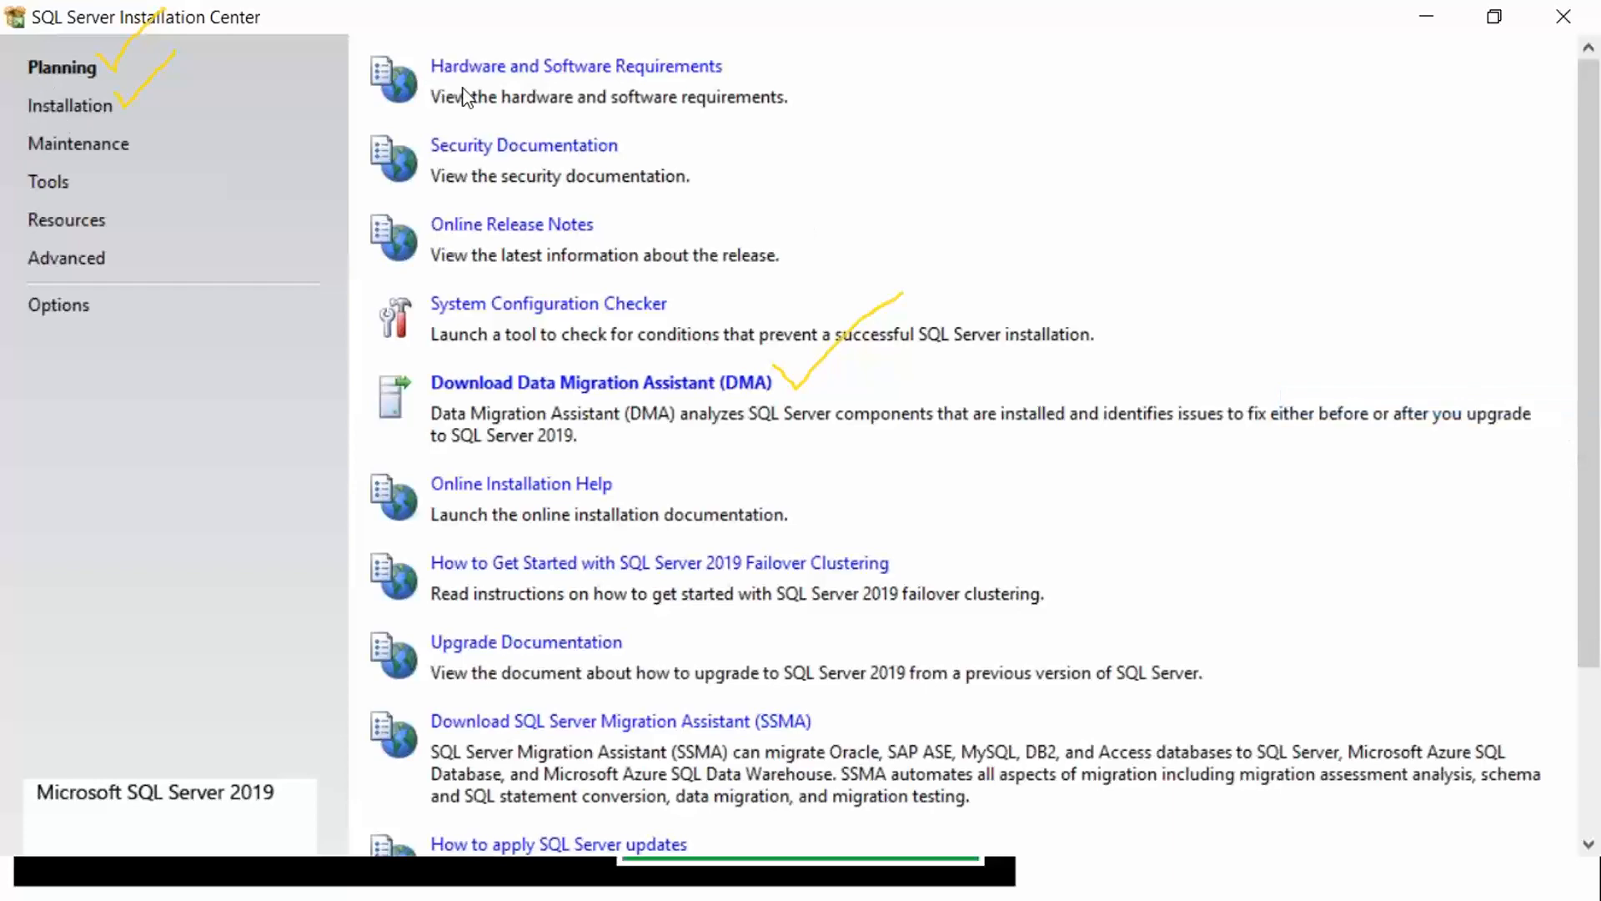
Start a new SQL Server stand-alone installation and continue past Microsoft Update and Product Updates without enabling update checks
left_click(77, 106)
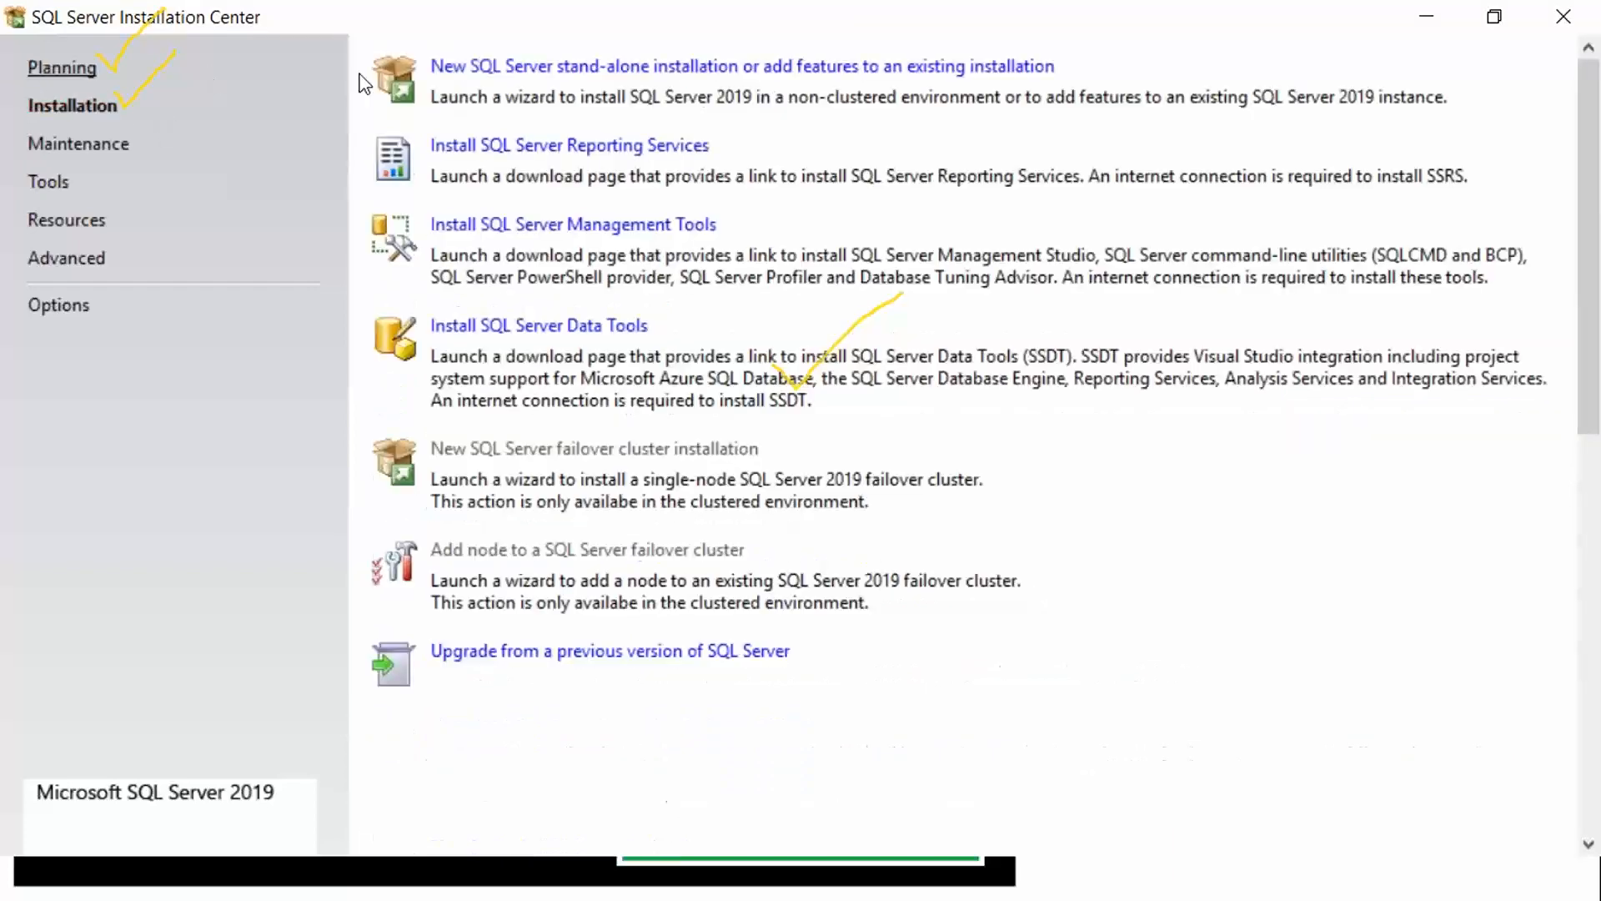
left_click(483, 66)
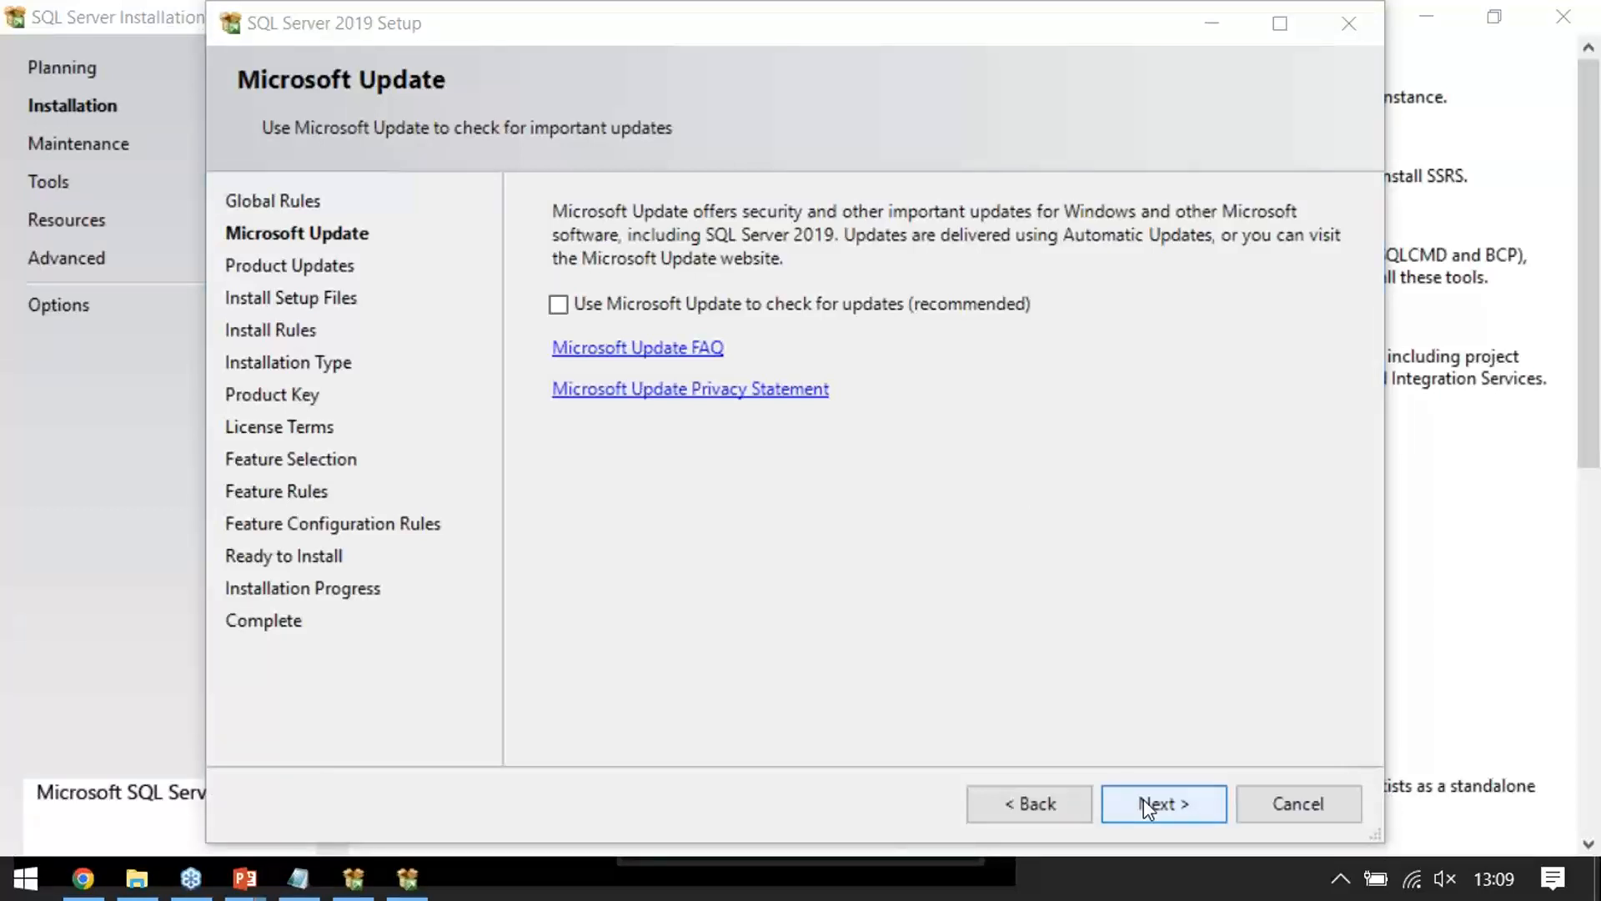
left_click(1144, 799)
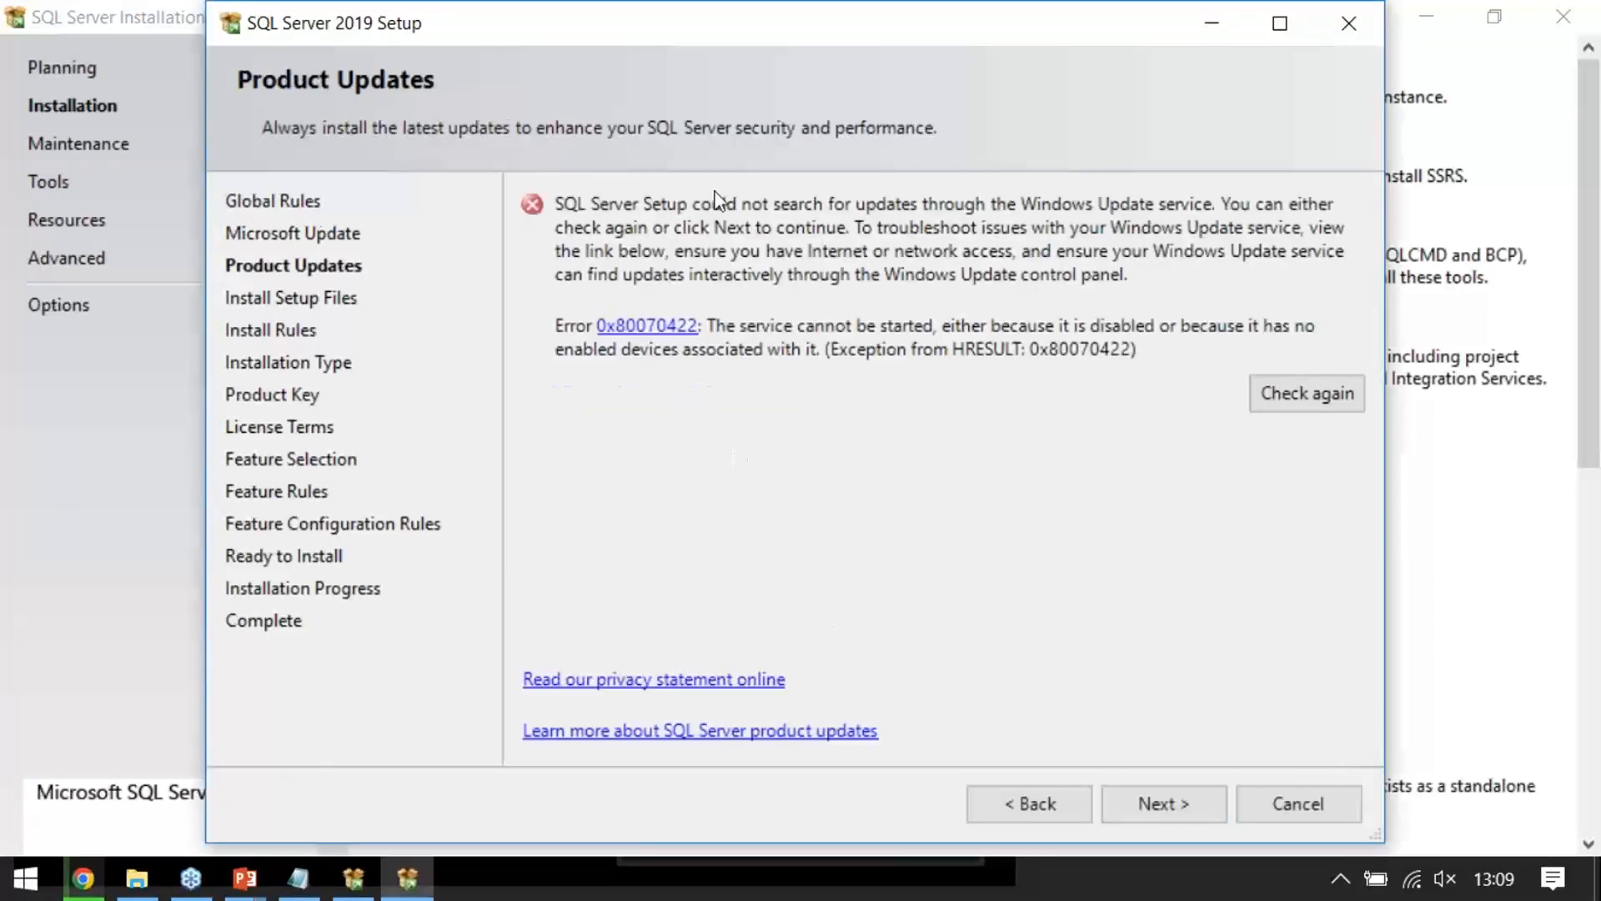
left_click(1142, 816)
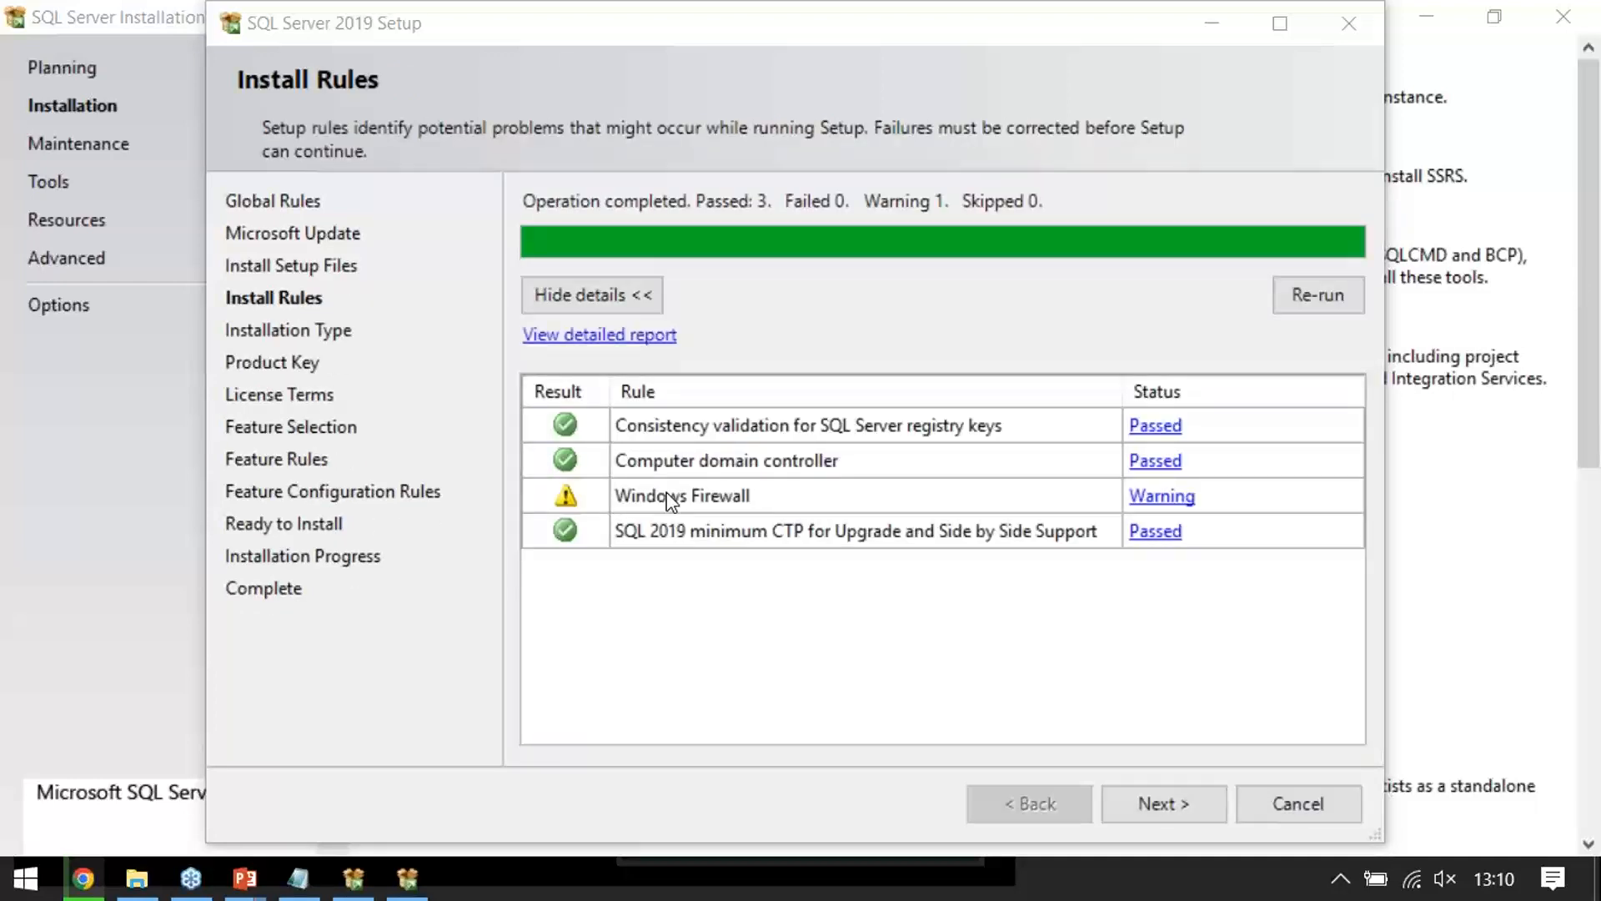
Continue past the Install Rules with a new installation of SQL Server 2019 in the free Evaluation edition
left_click(667, 493)
left_click(1181, 804)
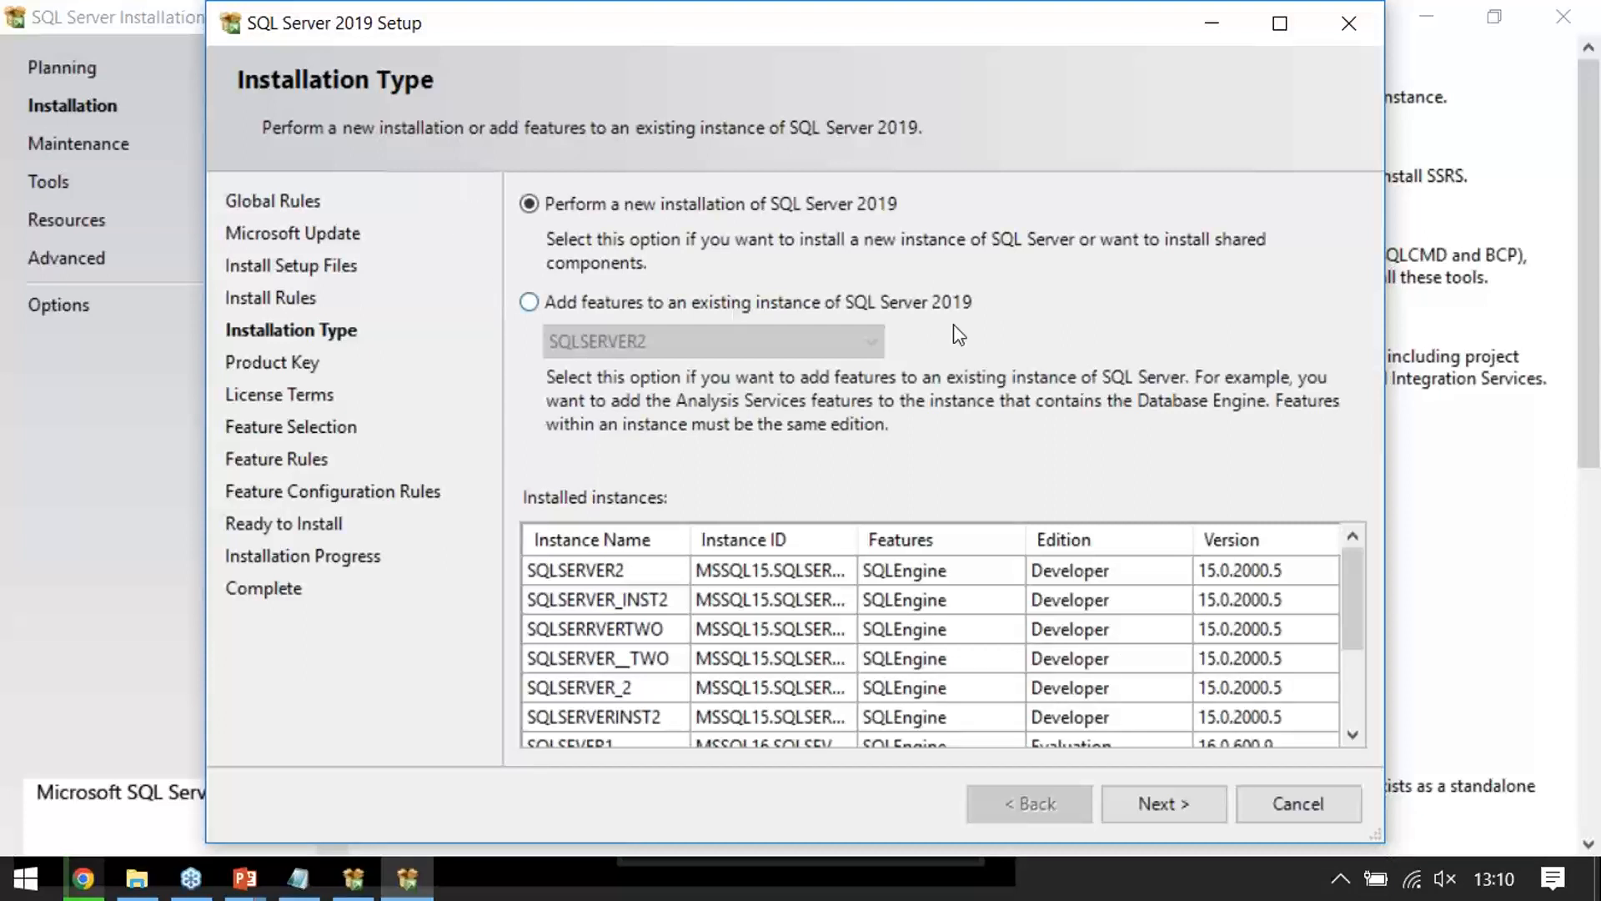
left_click(1184, 806)
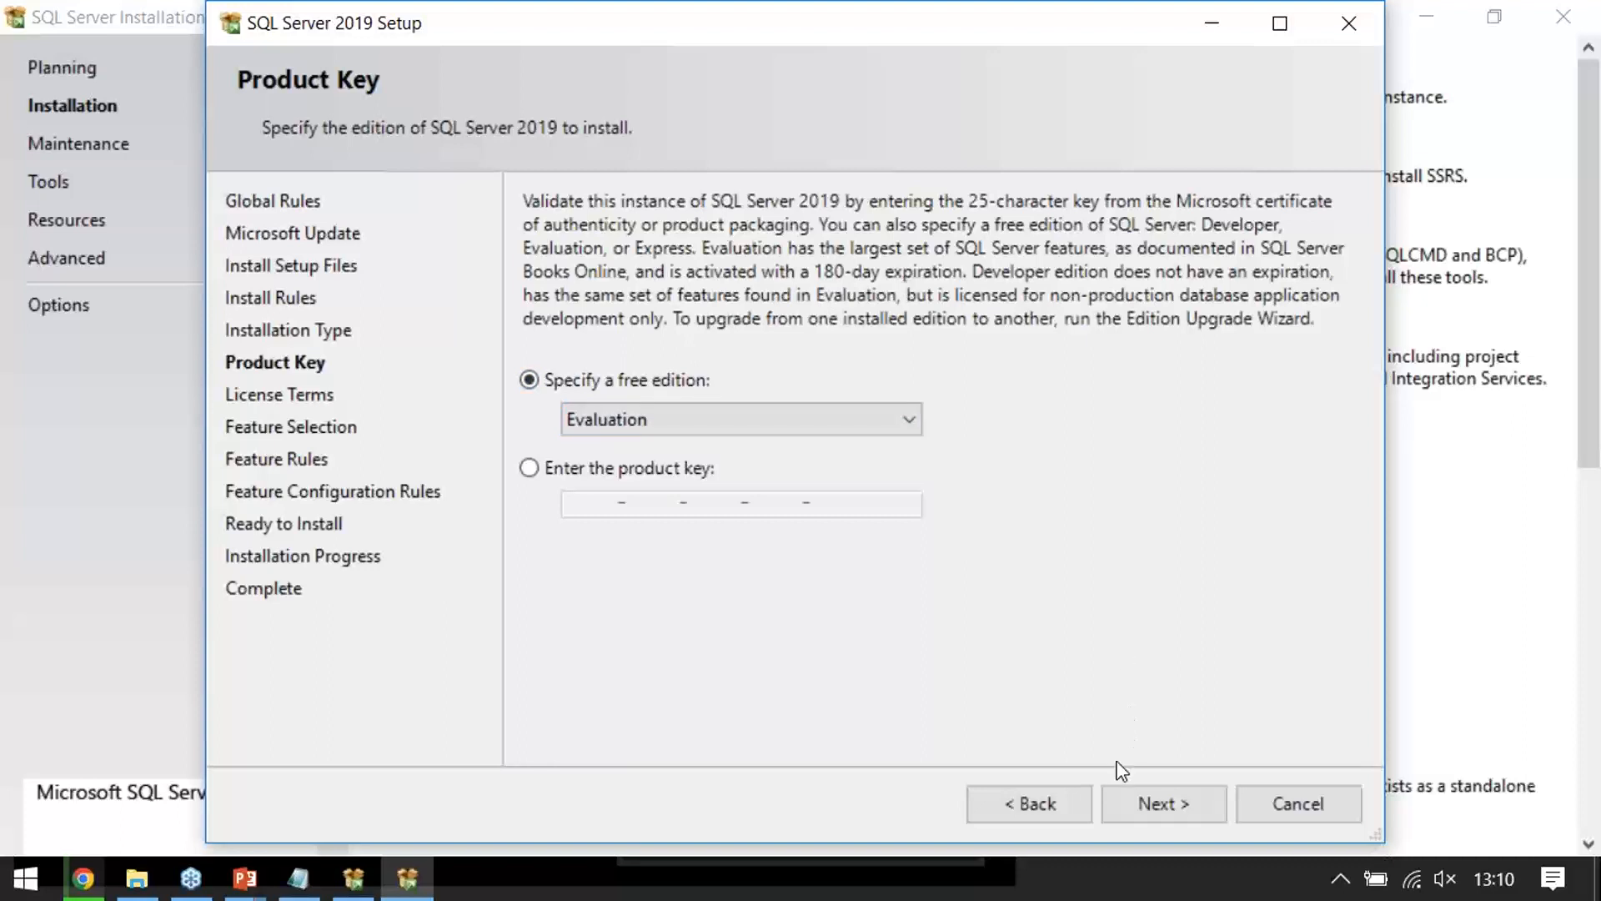
left_click(1150, 807)
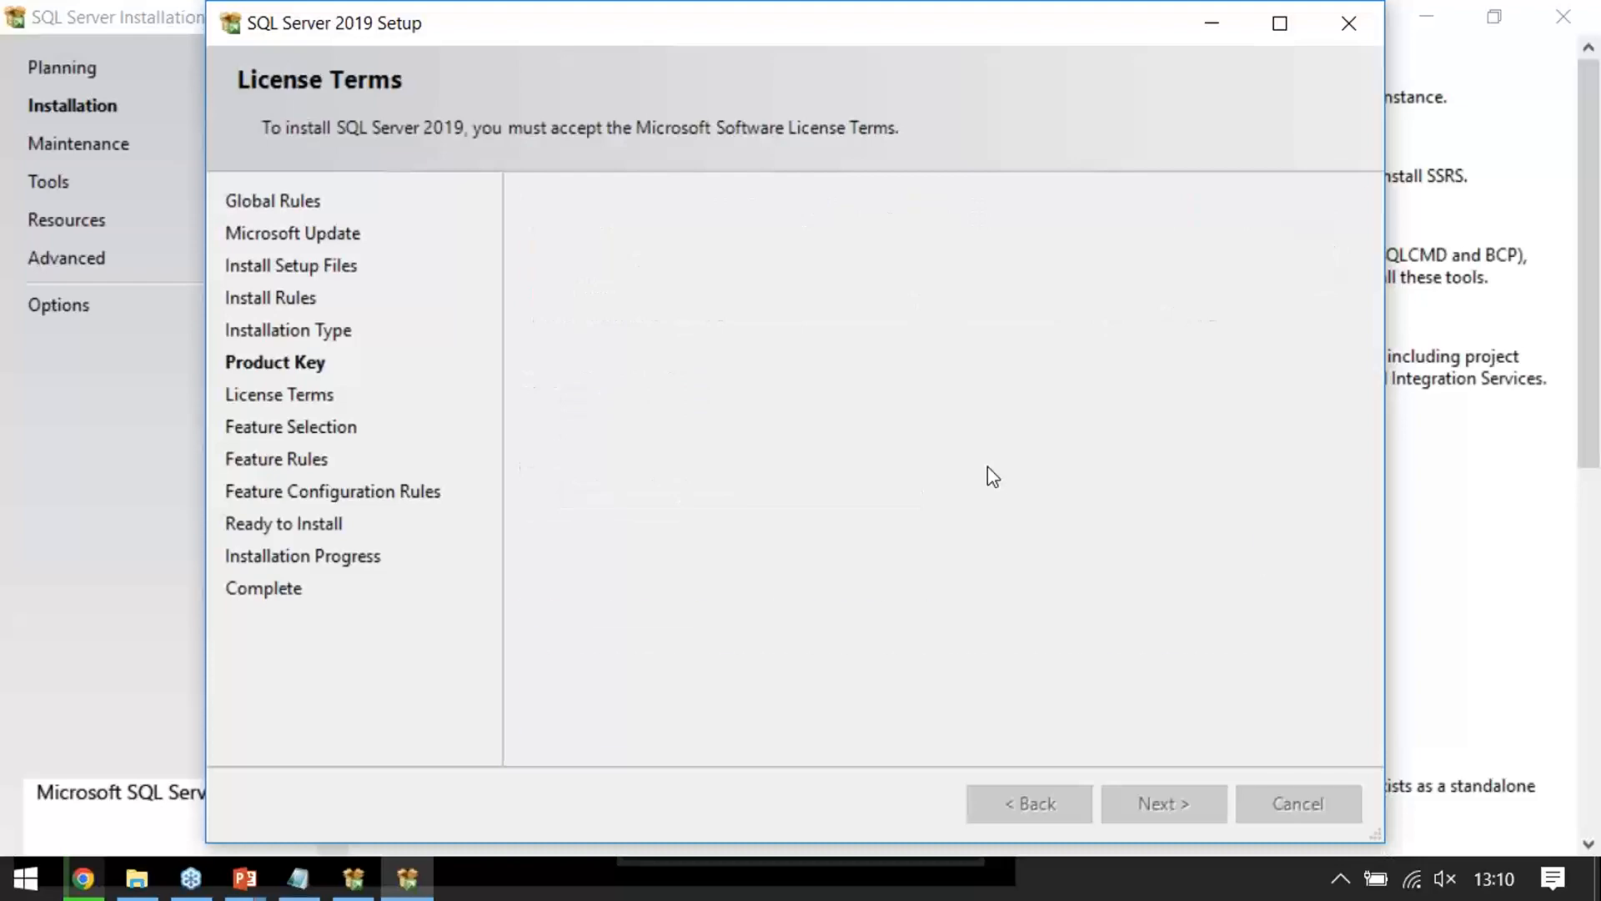
Switch to the Notepad notes and highlight the 6m period under the EVALUATION edition
left_click(310, 883)
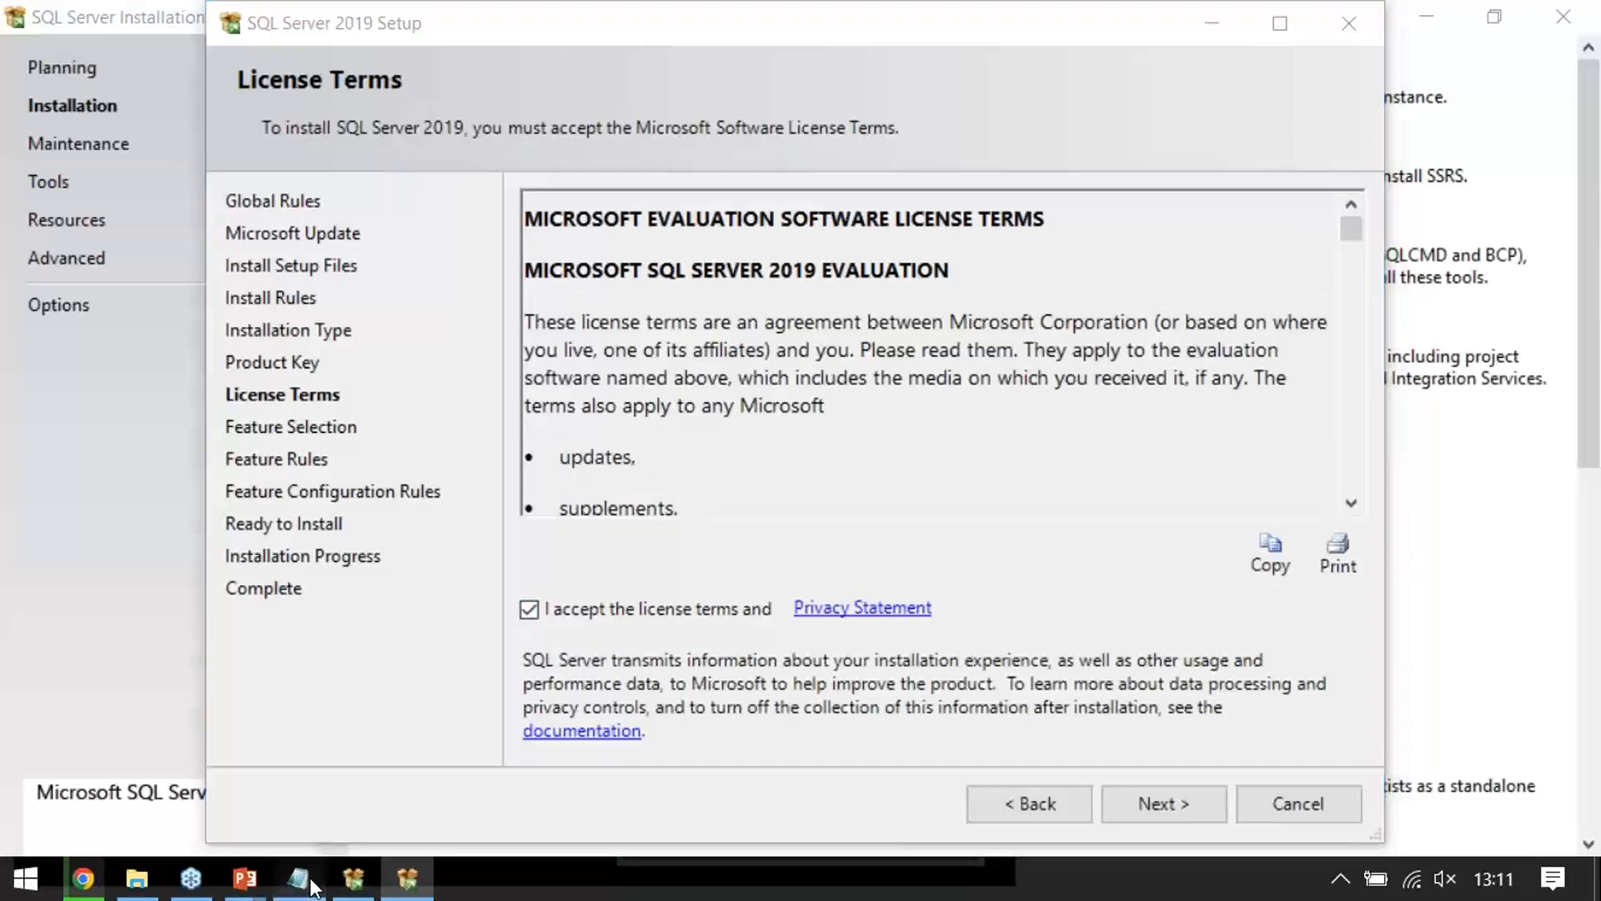
left_click(299, 880)
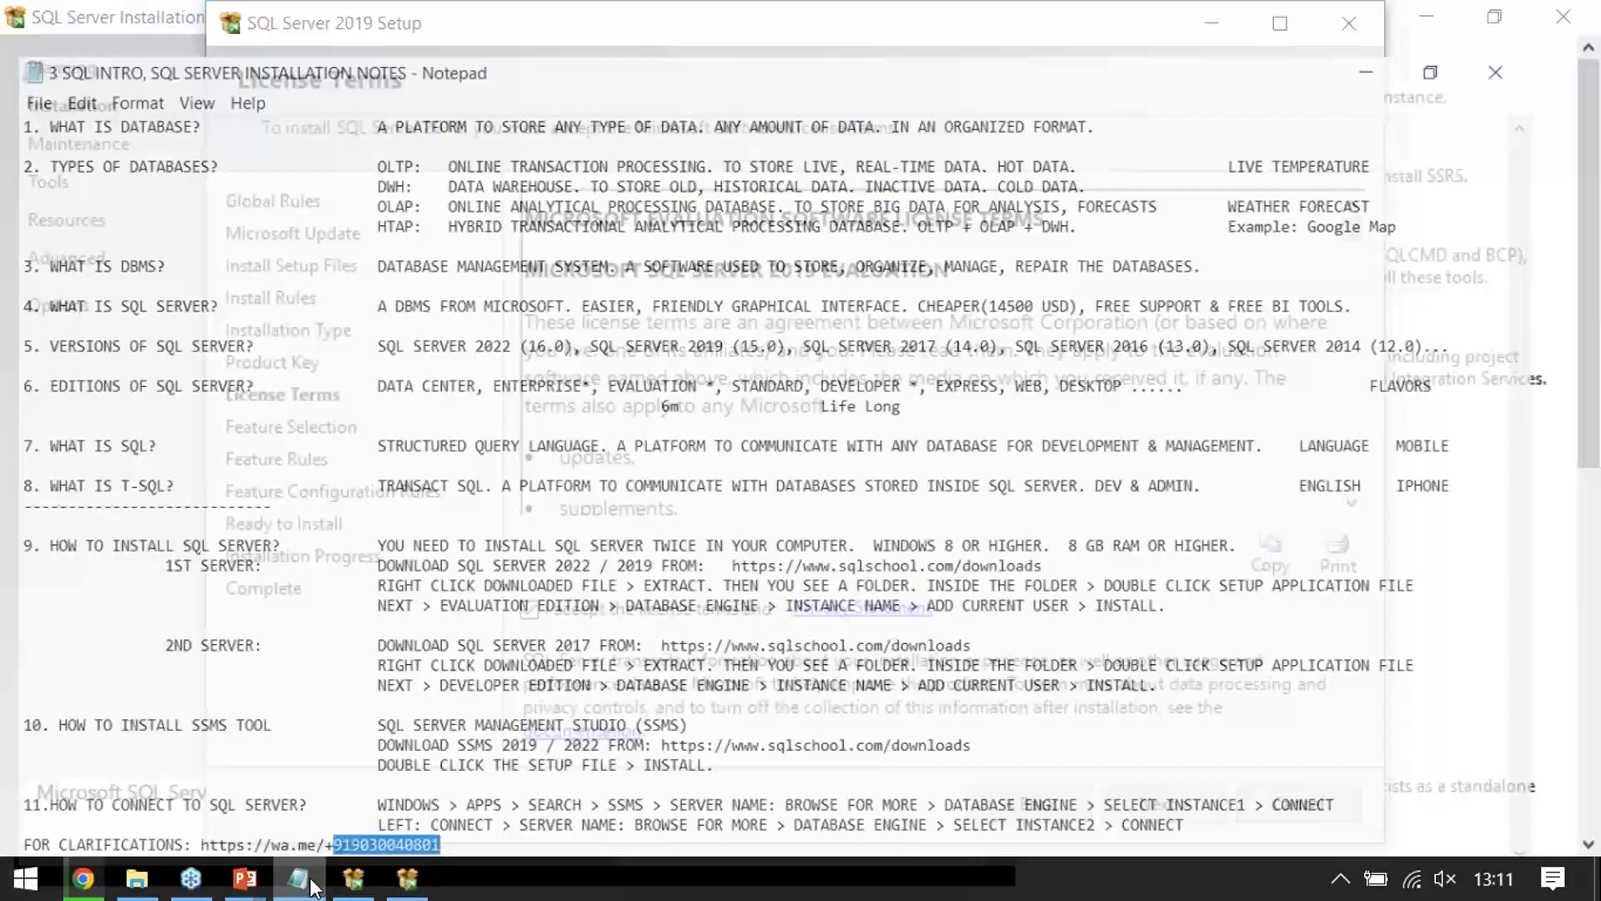
left_click_drag(680, 371, 701, 371)
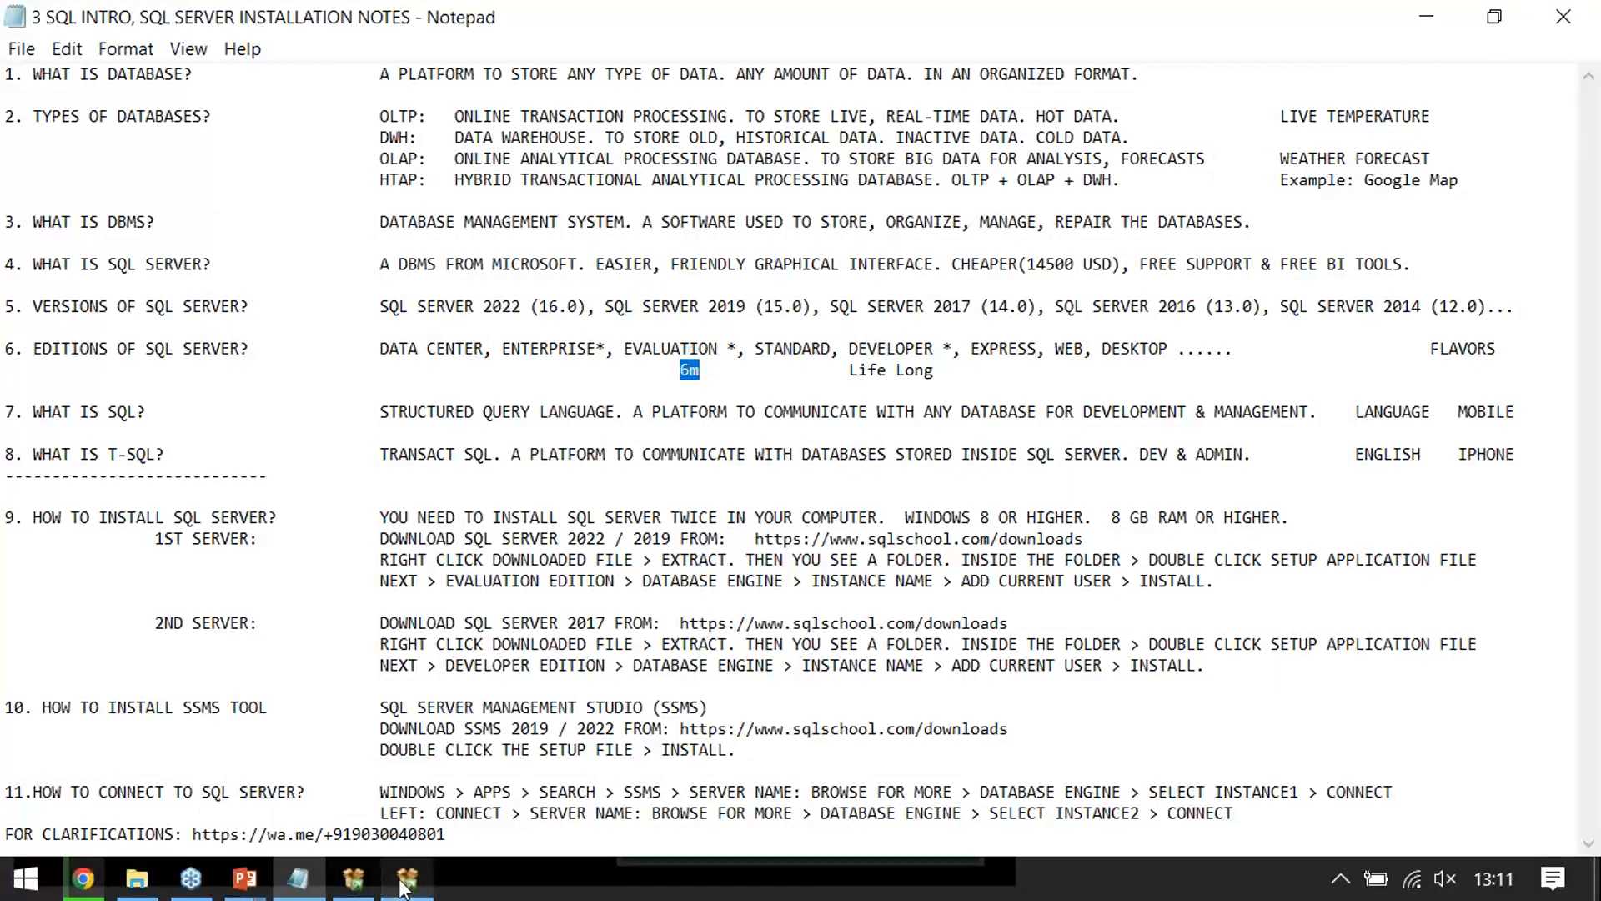
Return to SQL Server 2019 Setup, continue past the accepted license terms, and select Database Engine Services as the feature to install
mouse_move(402, 881)
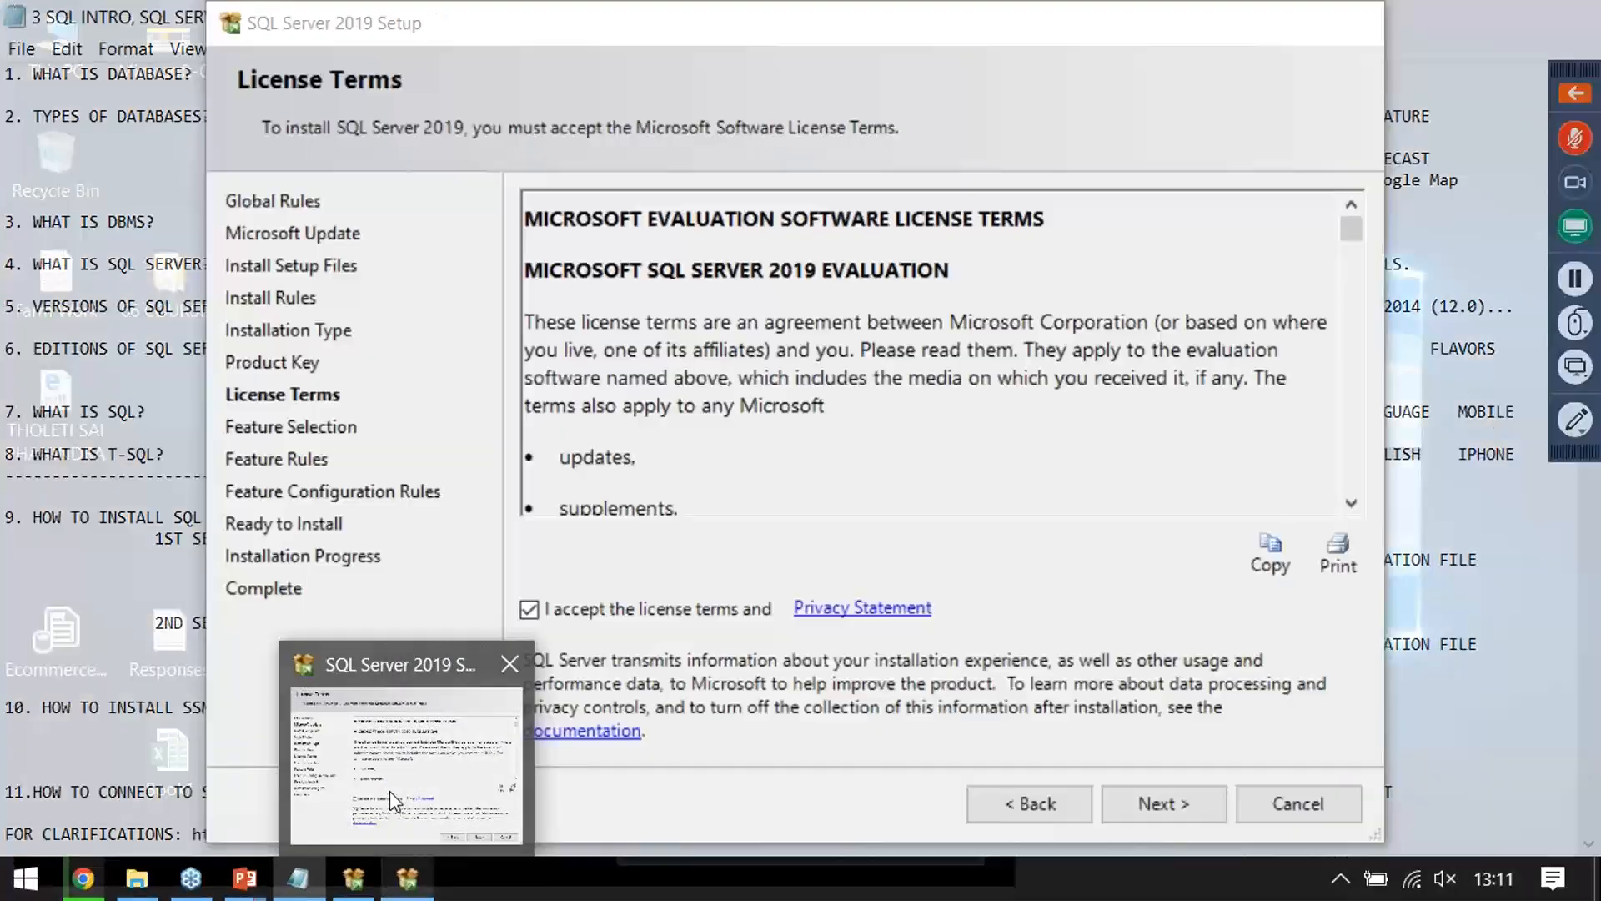
left_click(389, 792)
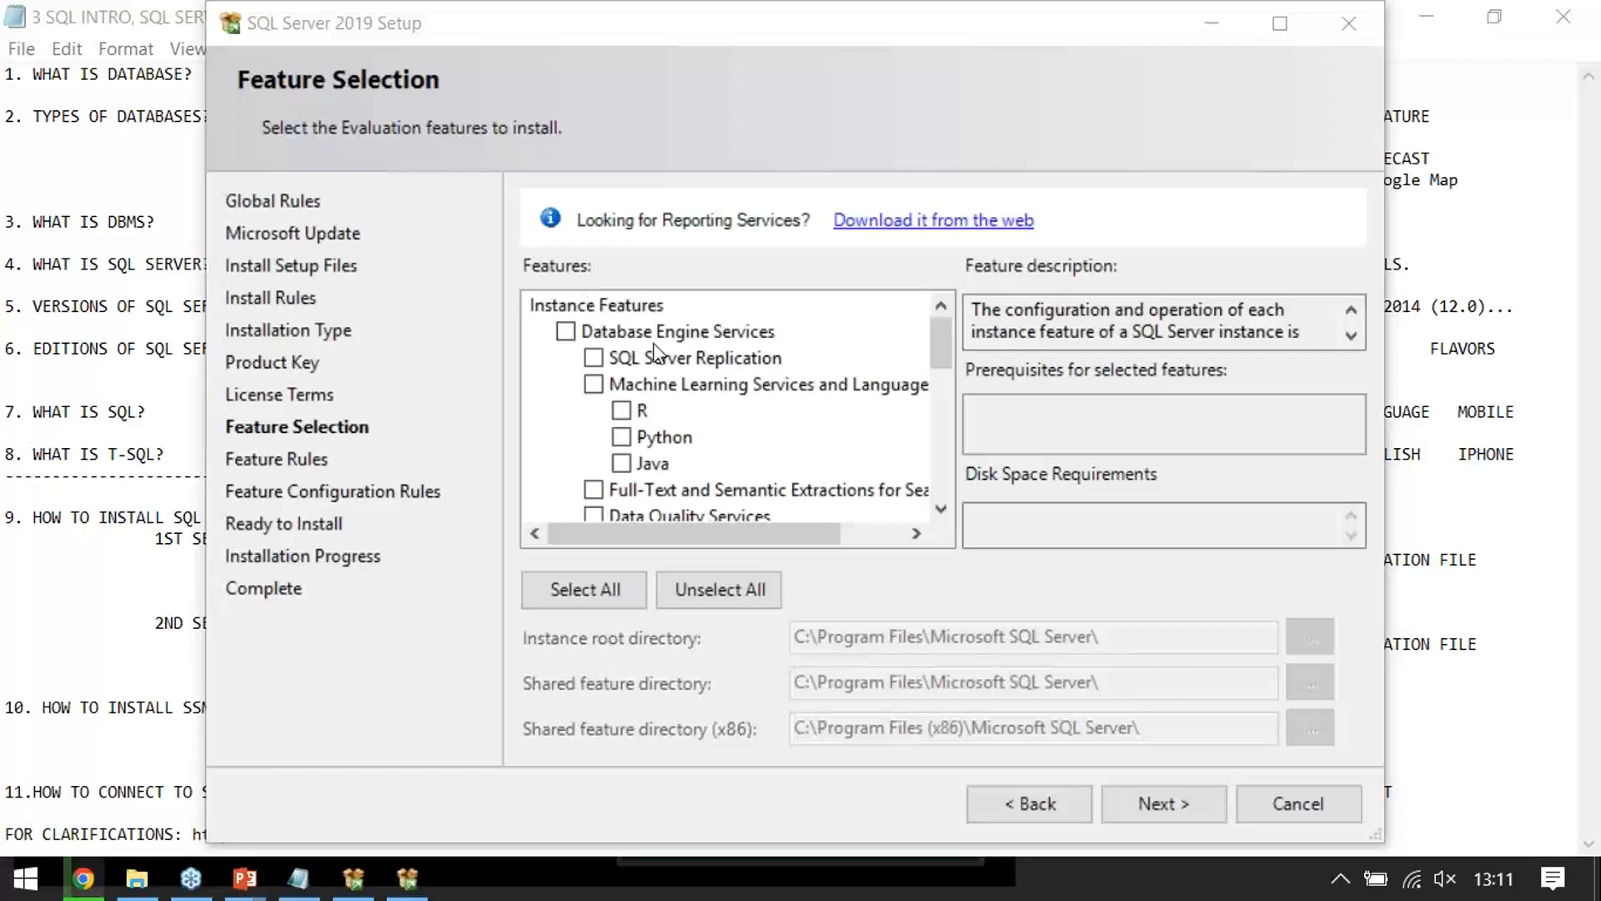
left_click(567, 332)
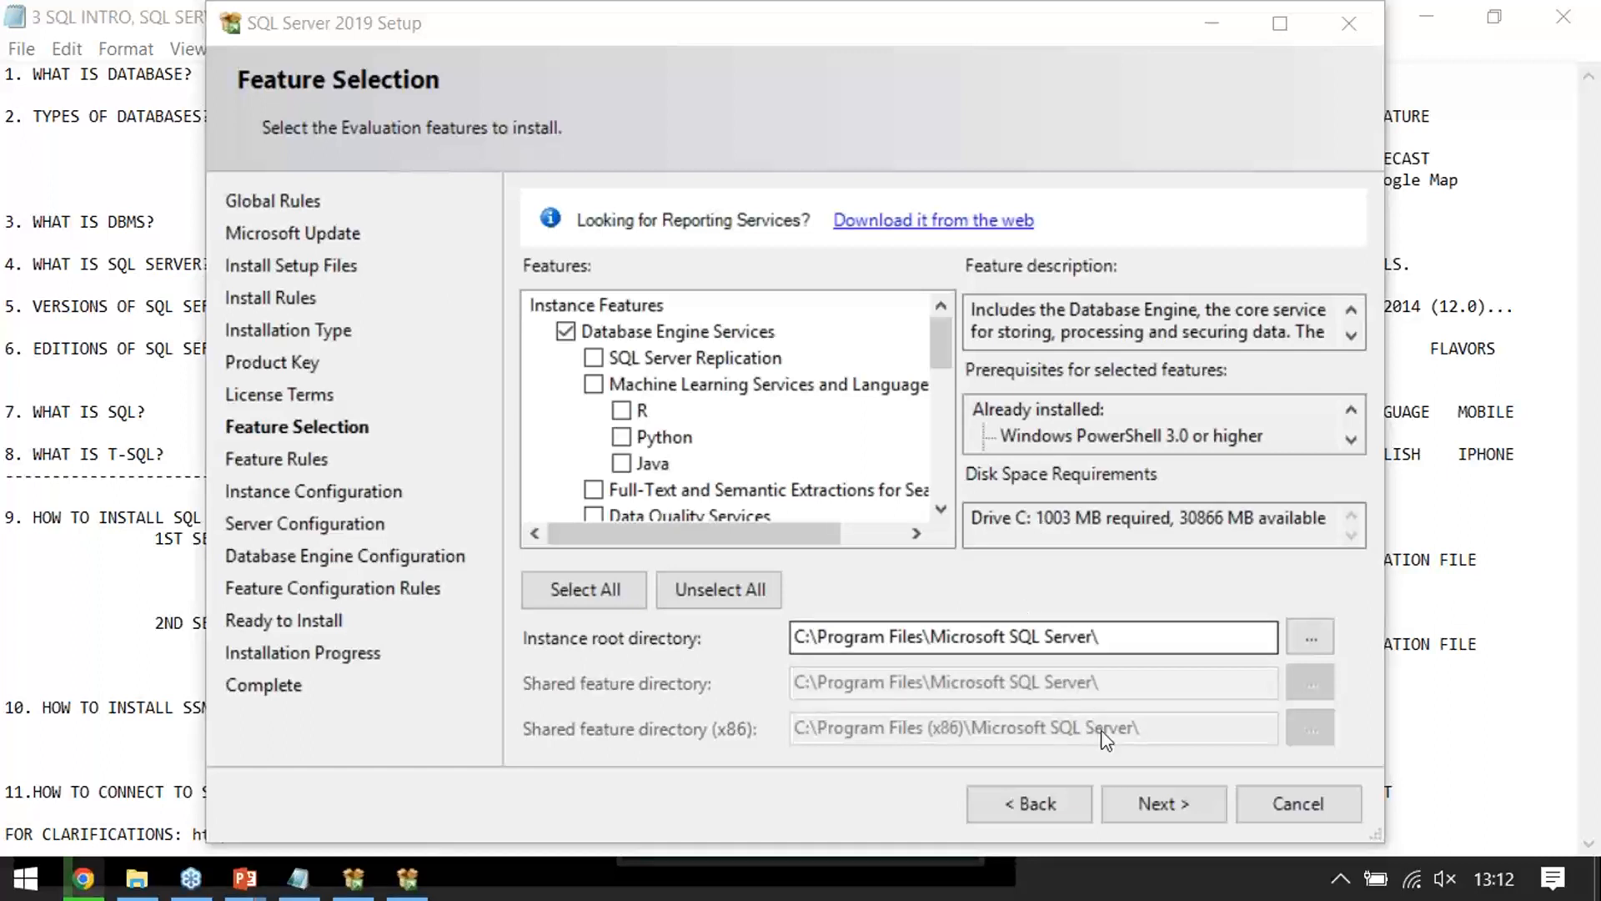
left_click(1162, 802)
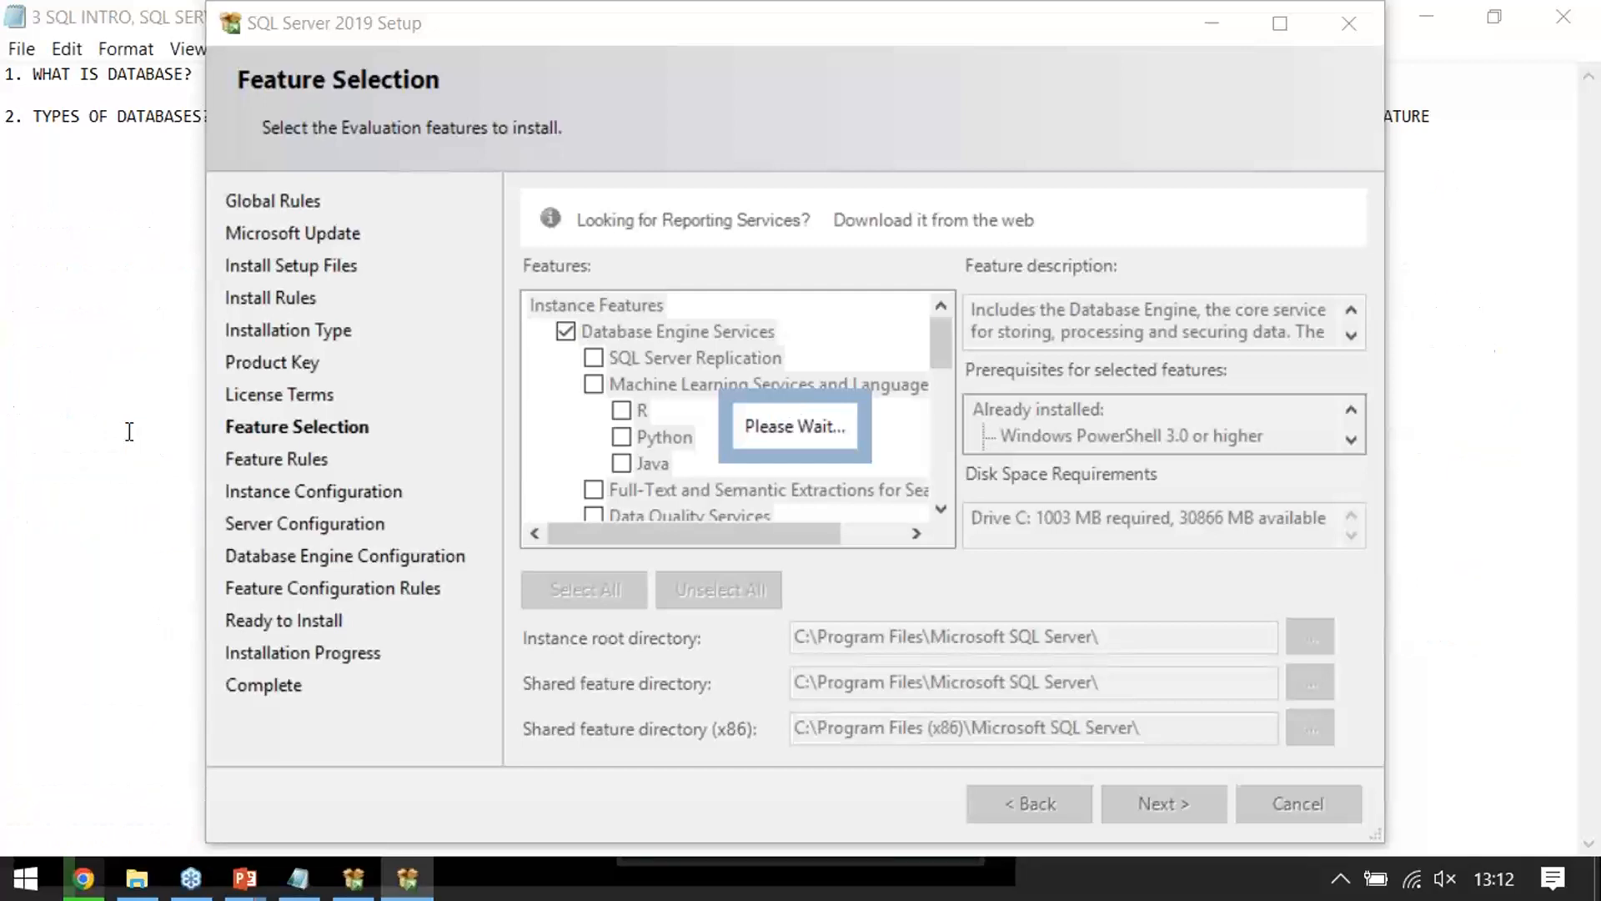
Switch to the notes and highlight the 1ST SERVER extraction line, then the EVALUATION and DEVELOPER edition names
left_click(129, 431)
left_click_drag(380, 559, 1438, 567)
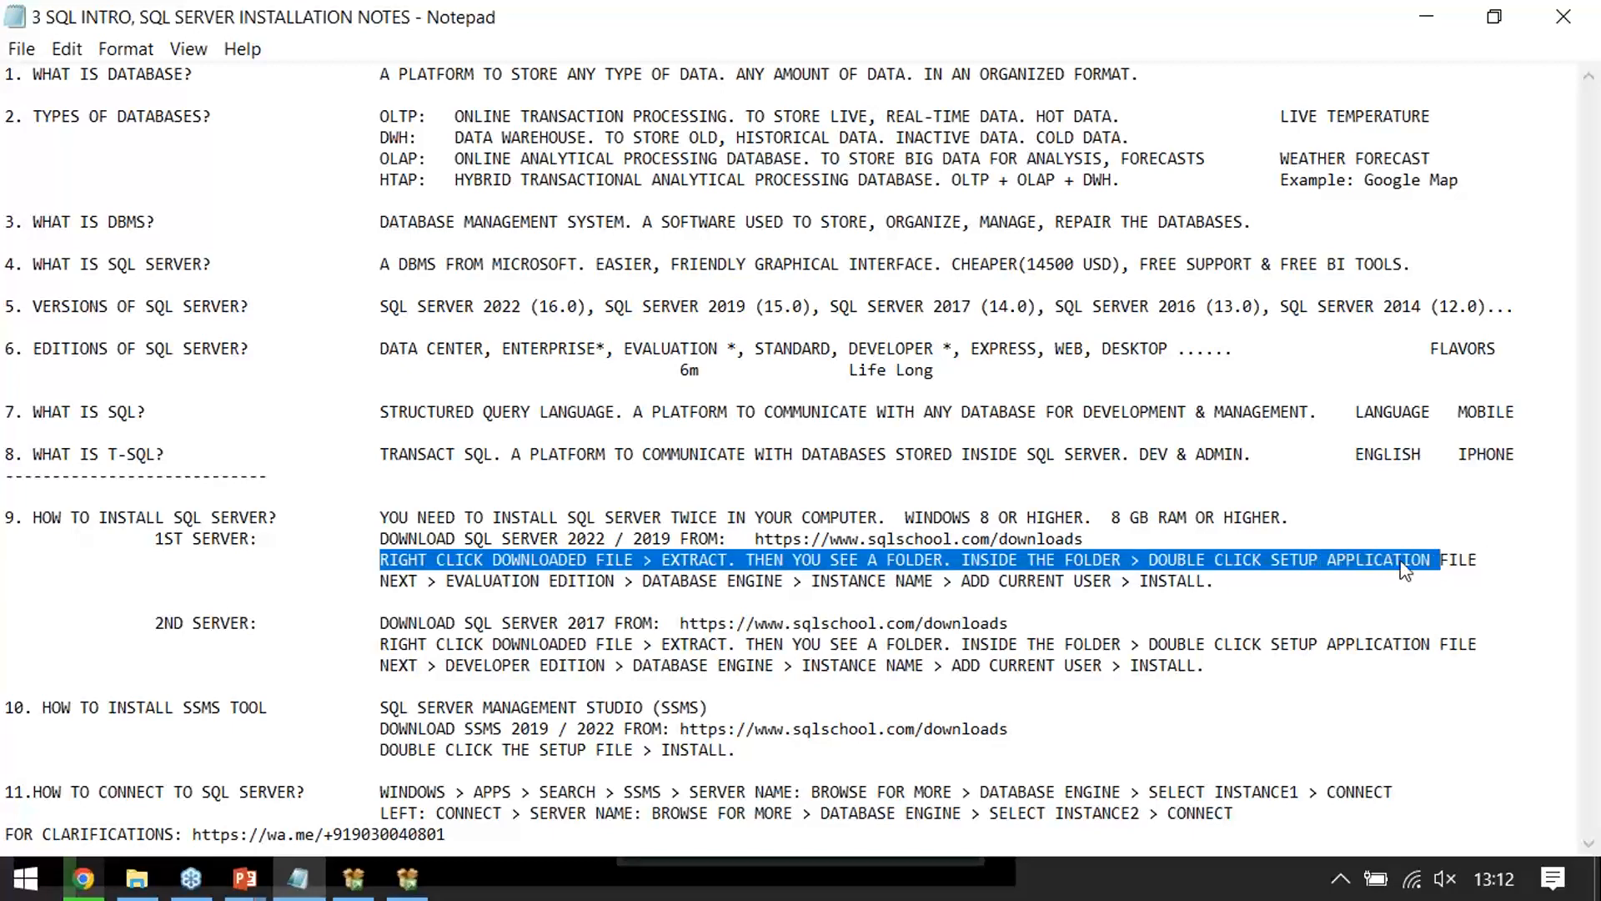
double_click(452, 579)
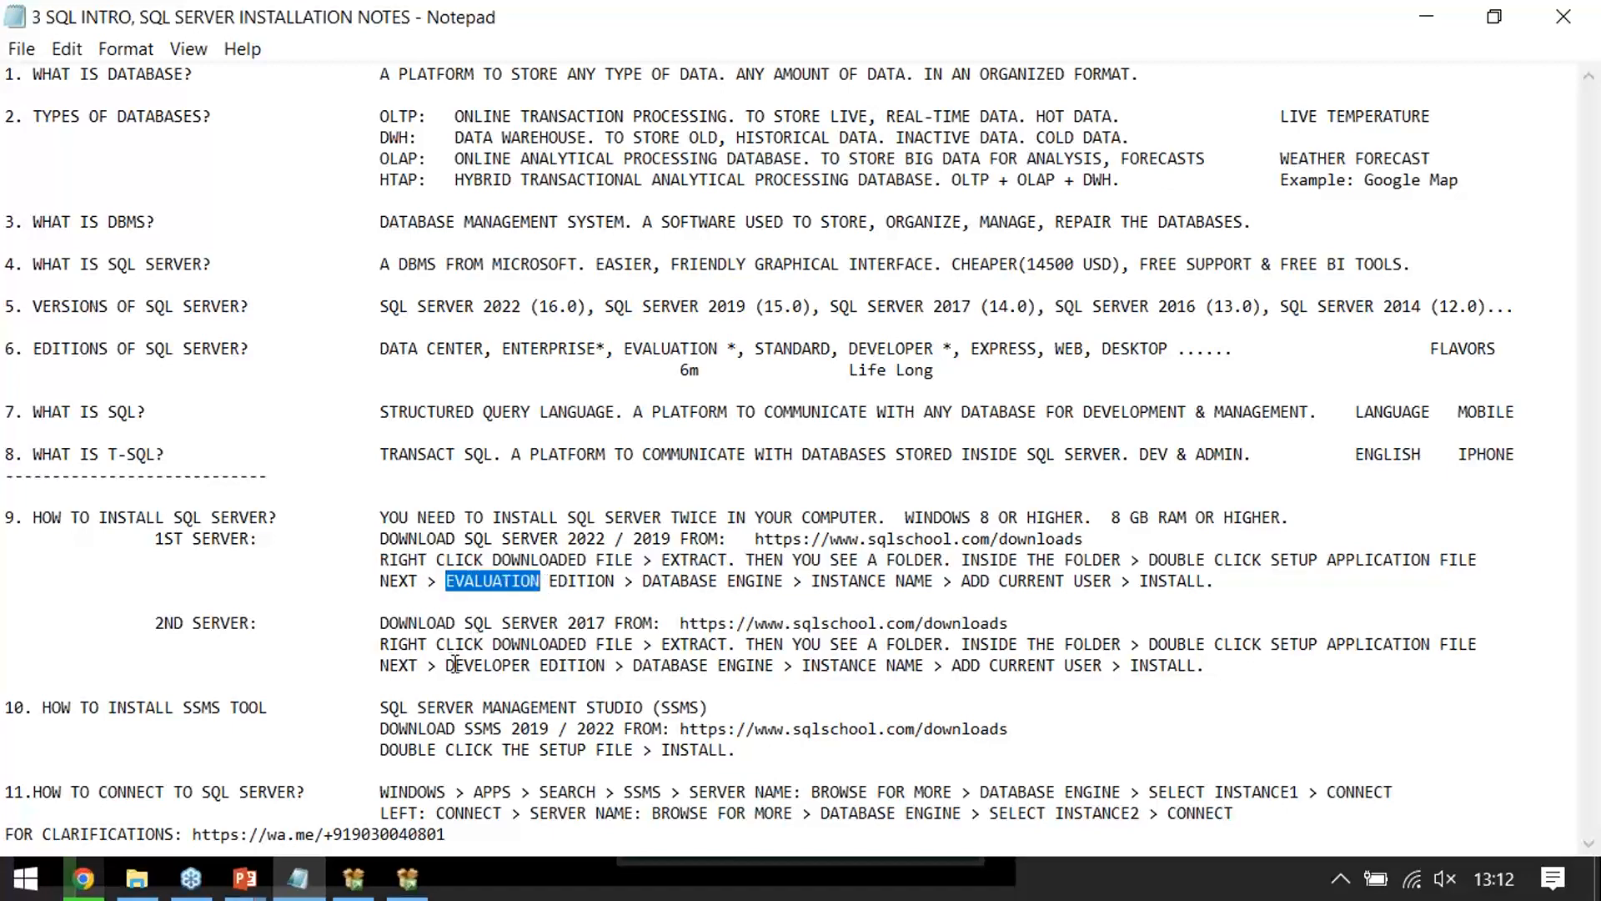
left_click_drag(454, 665, 538, 665)
In the 1ST SERVER instructions of the notes, expand DATABASE ENGINE to read SELECT DATABASE ENGINE (FOR OLTP)
left_click(652, 582)
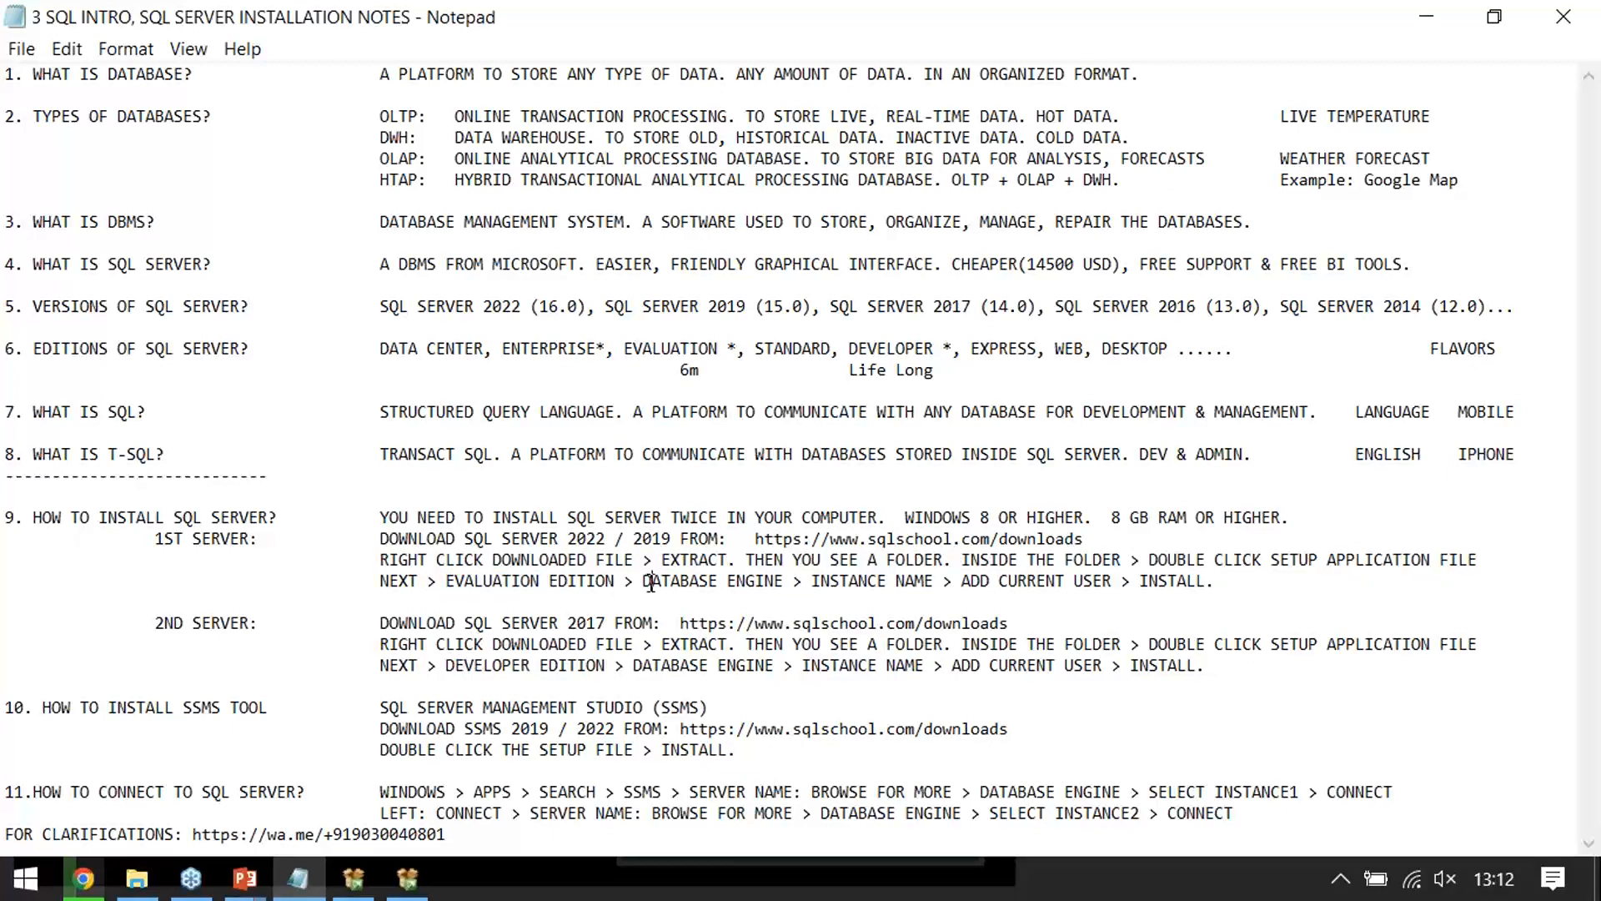
left_click_drag(652, 582, 791, 584)
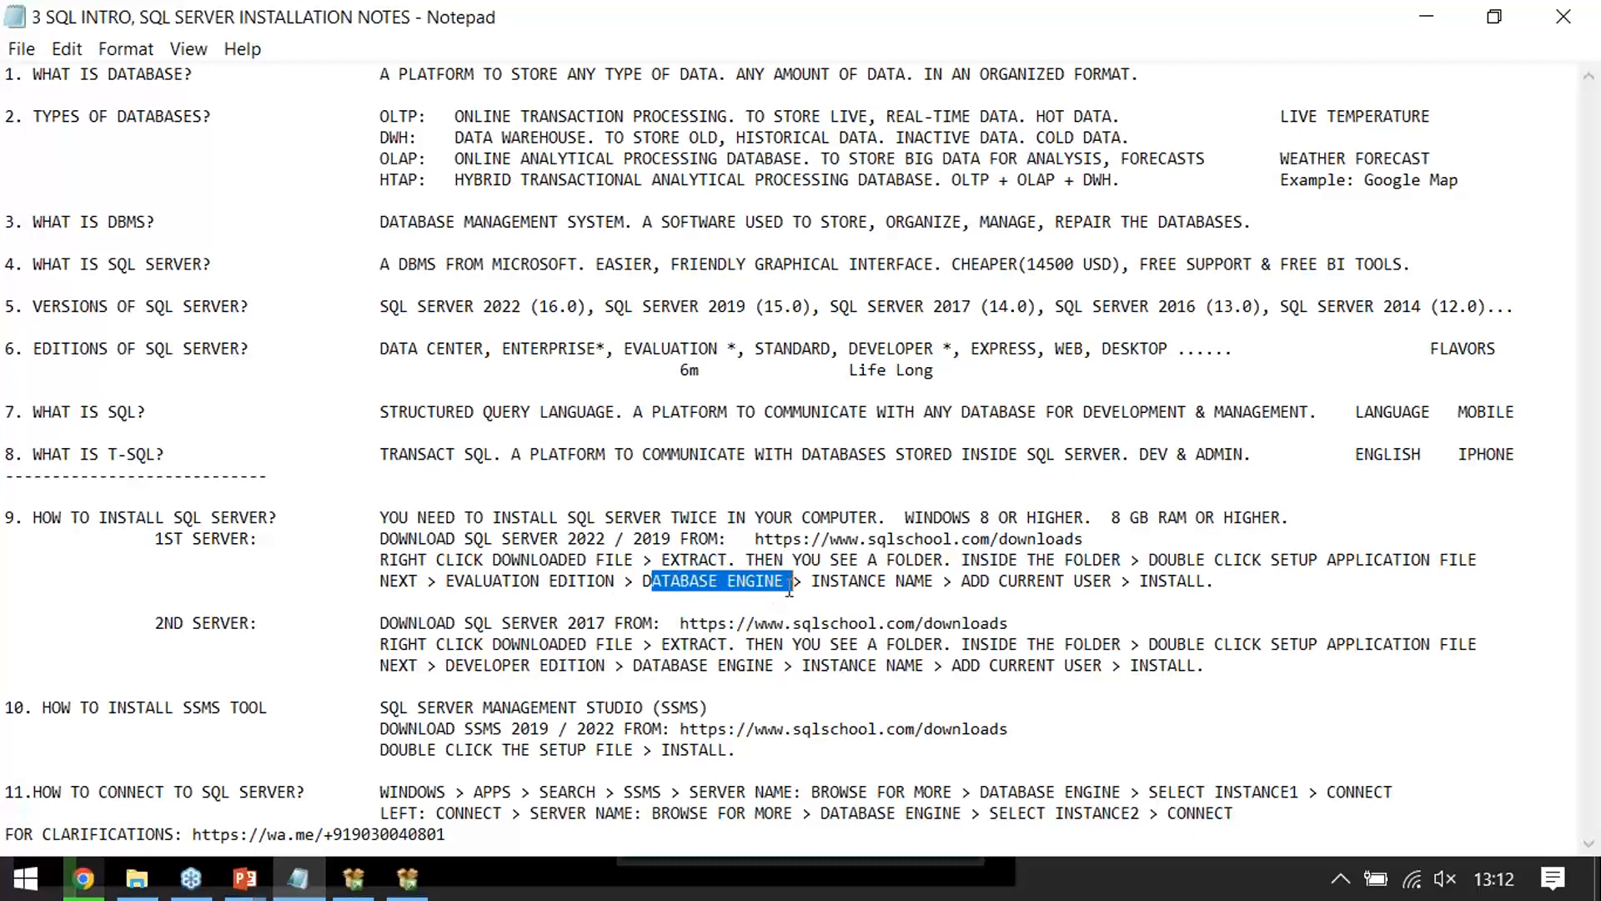
left_click(789, 584)
type("(FOR ")
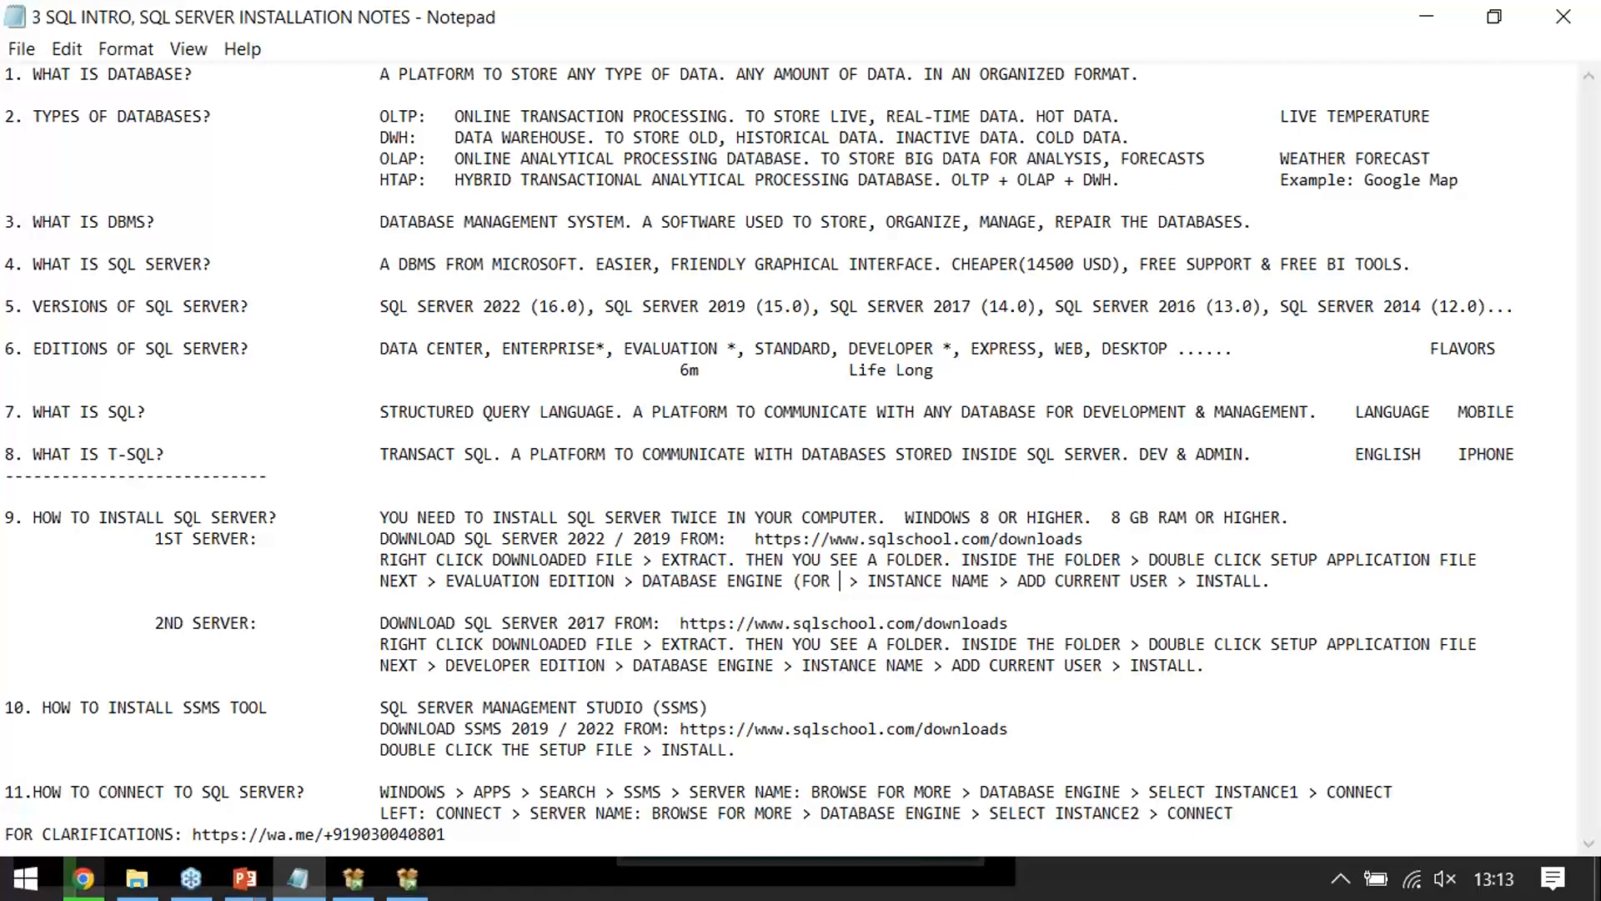
type("OLTP)")
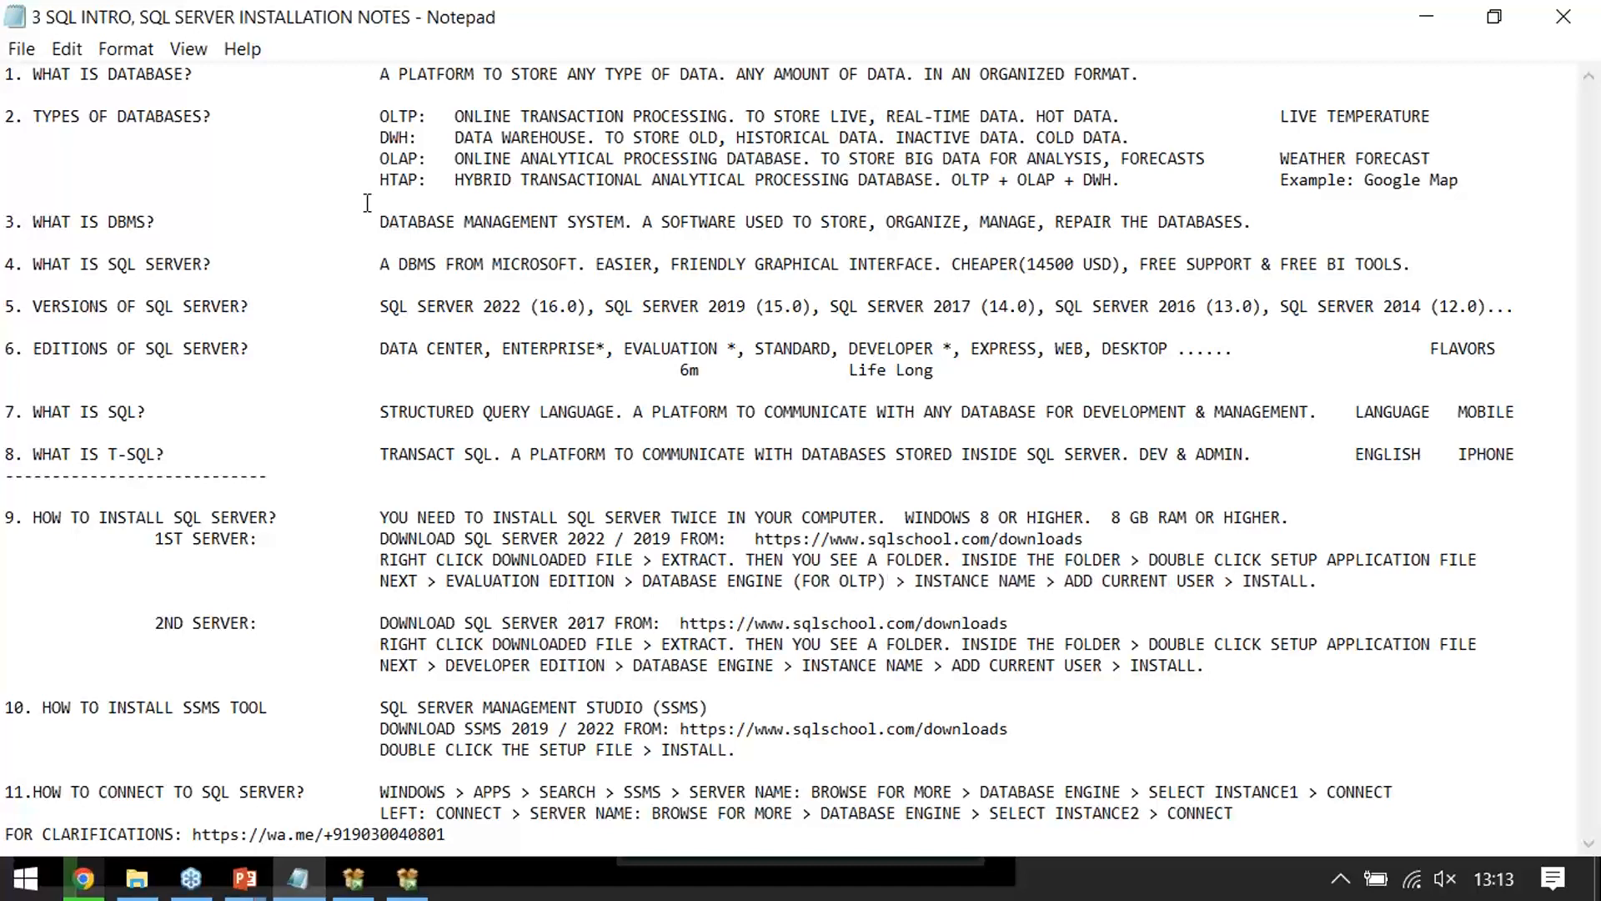
left_click_drag(380, 116, 746, 119)
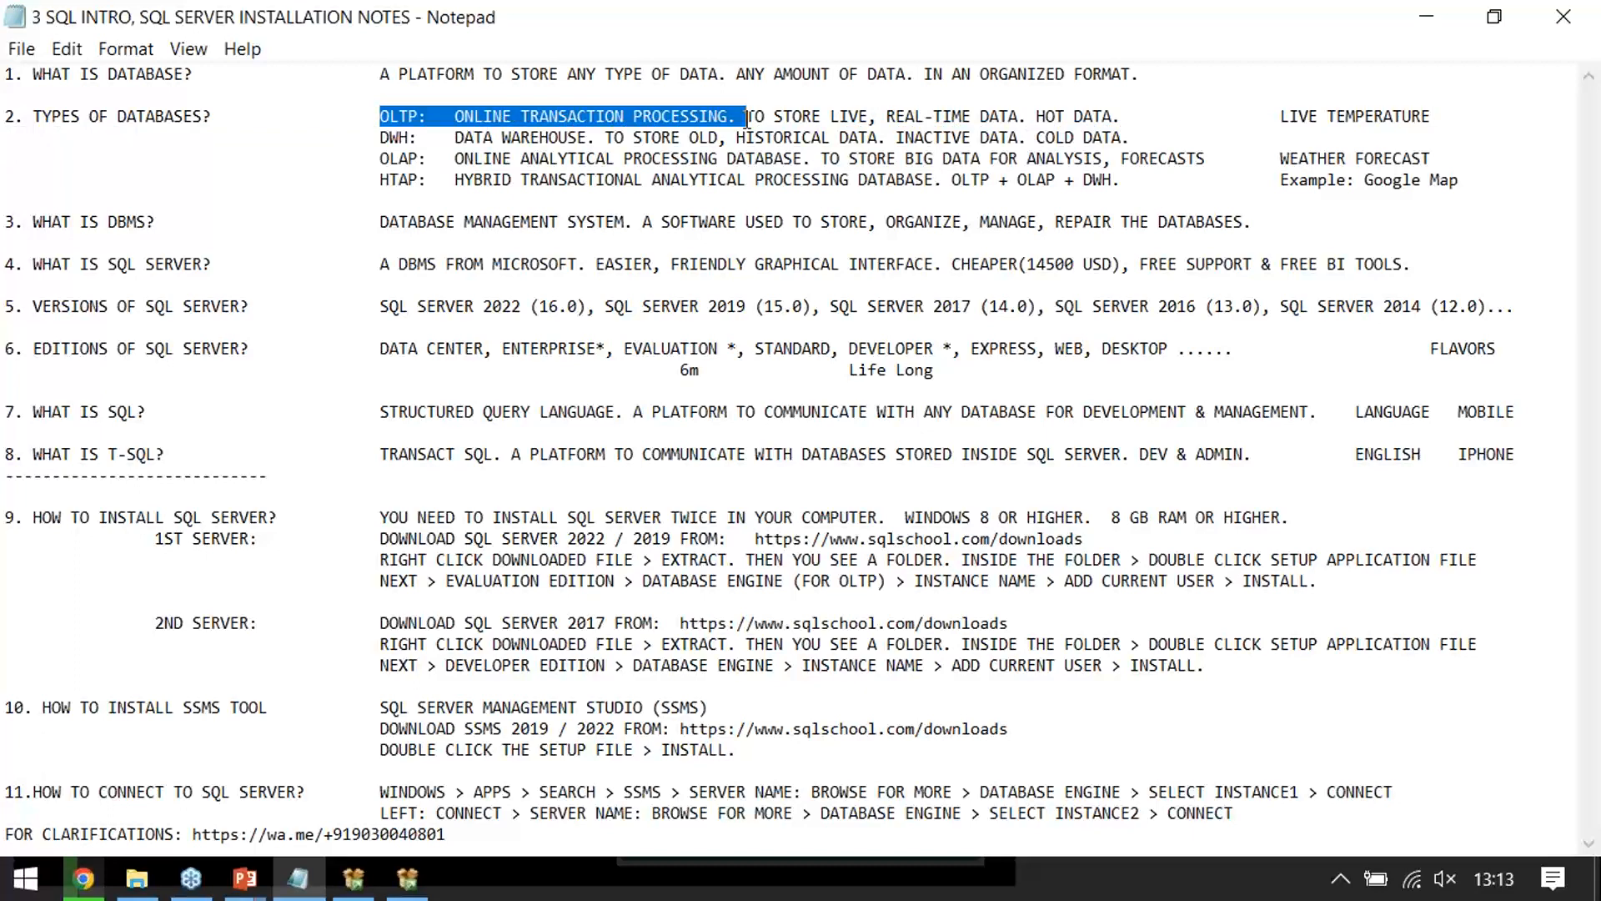
left_click(637, 581)
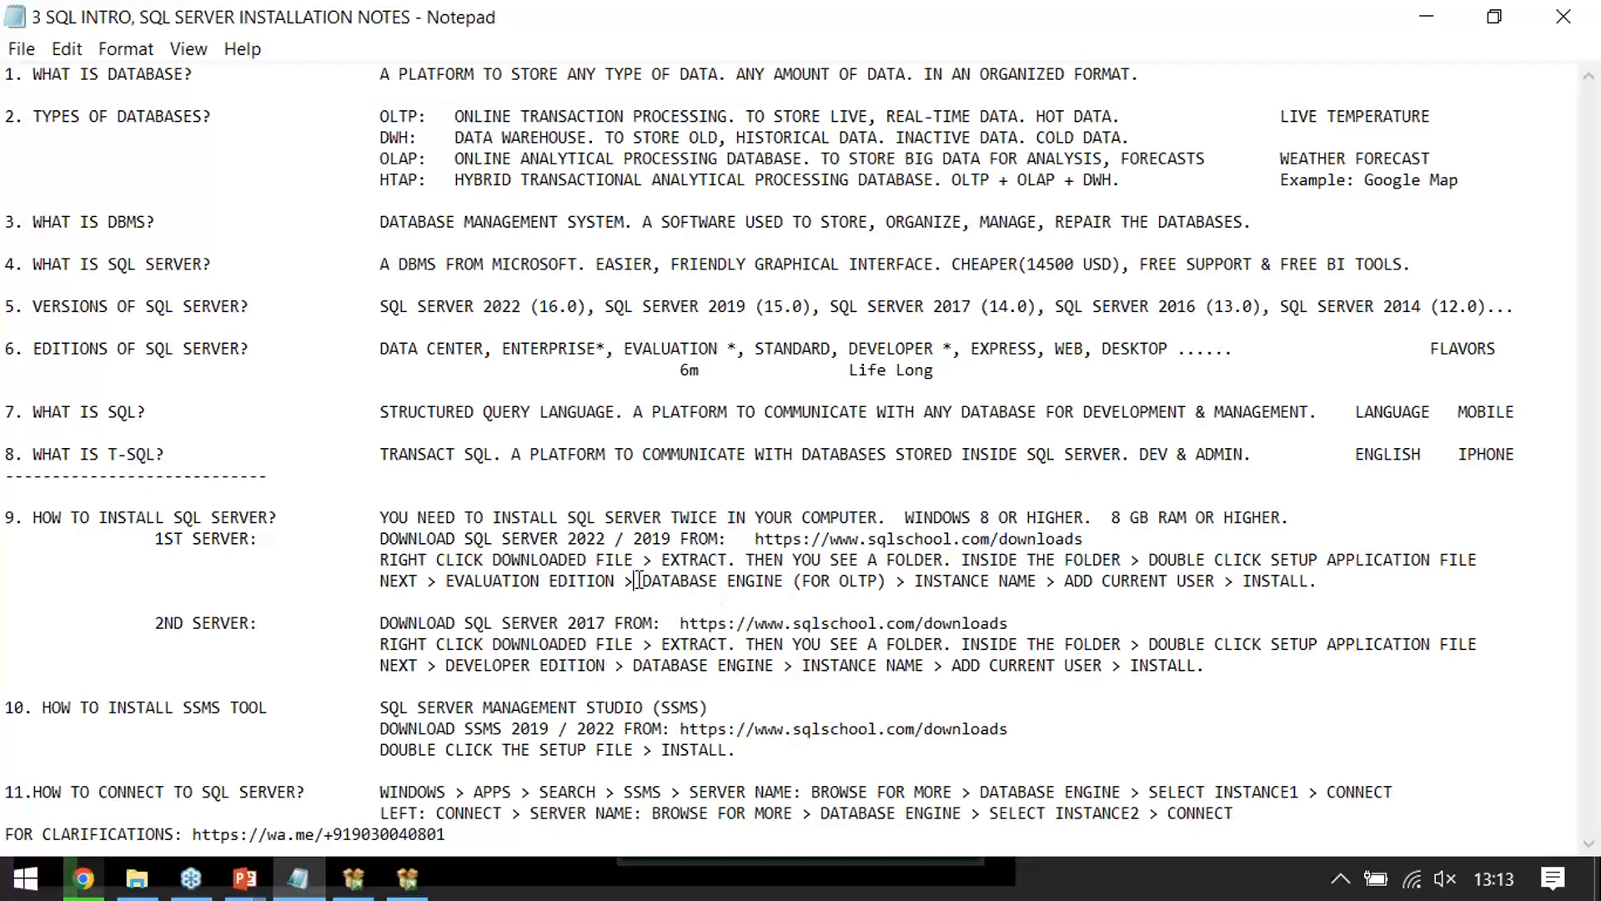
type("SELECT")
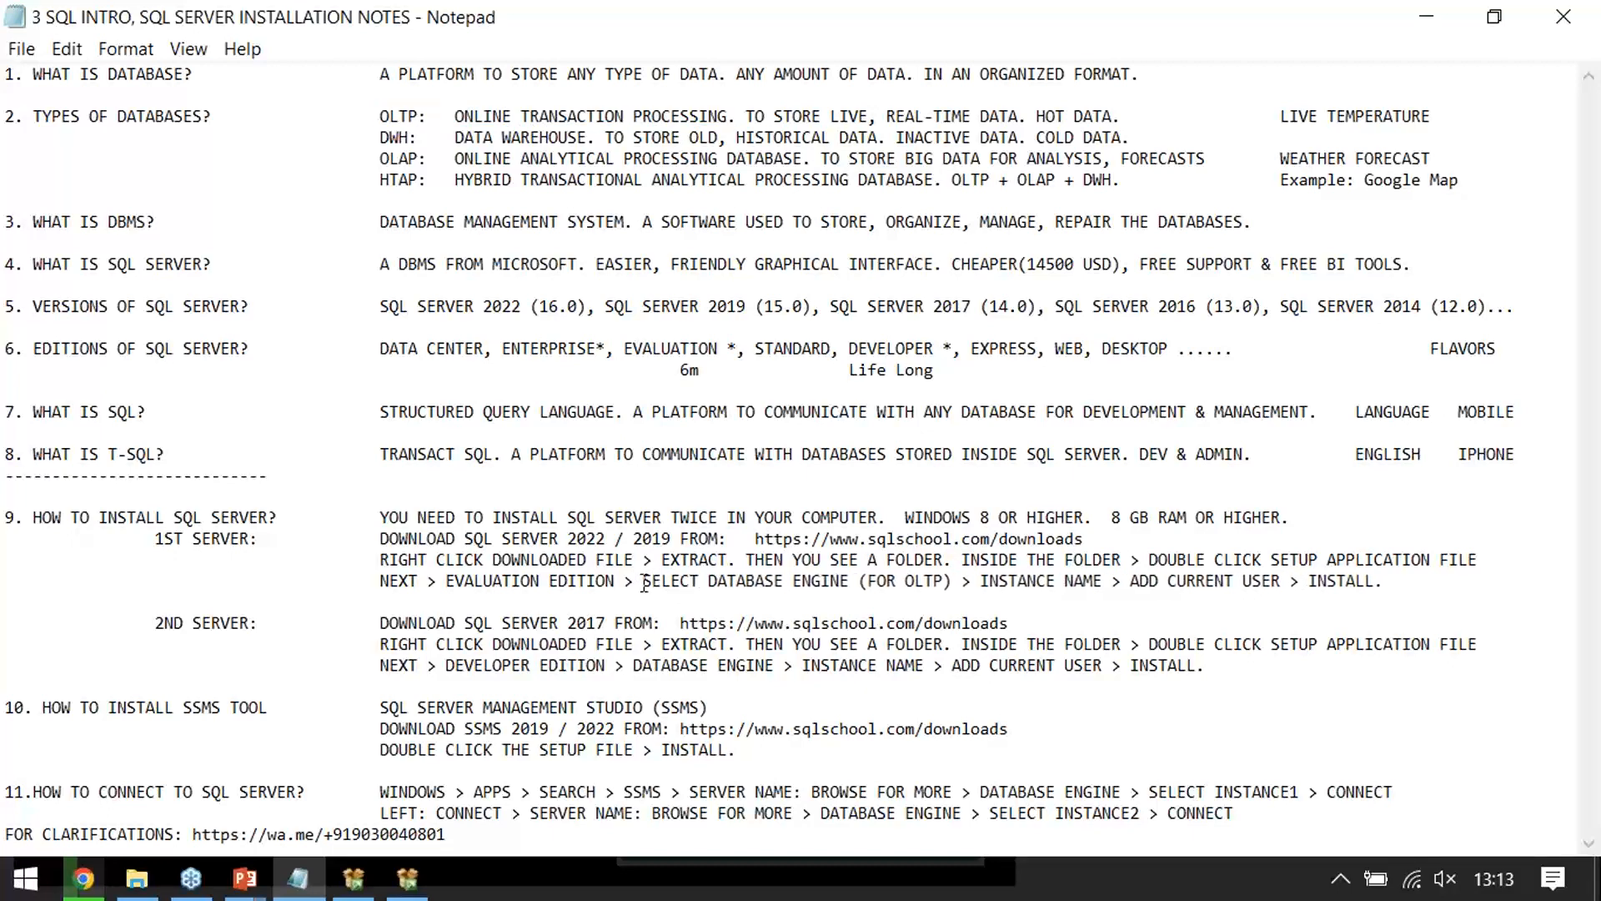
Copy the 1ST SERVER text from SELECT DATABASE ENGINE (FOR OLTP) through INSTALL over the matching text after DEVELOPER EDITION under 2ND SERVER
left_click_drag(642, 581, 1491, 576)
key("ctrl+c")
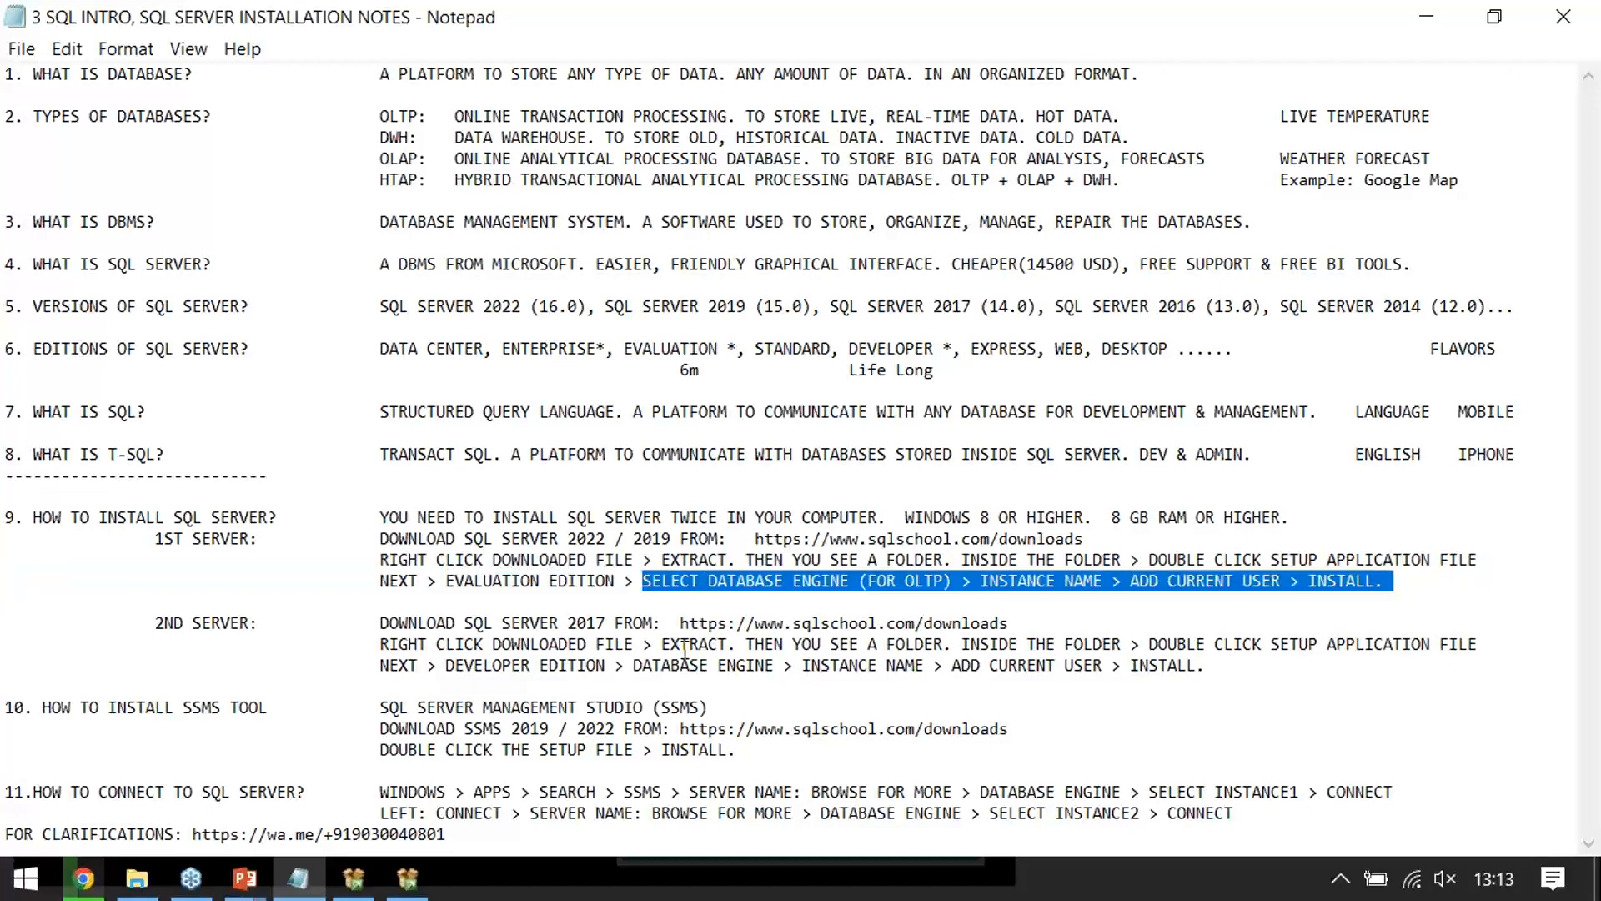
left_click_drag(636, 664, 1207, 665)
key("Delete")
key("ctrl+v")
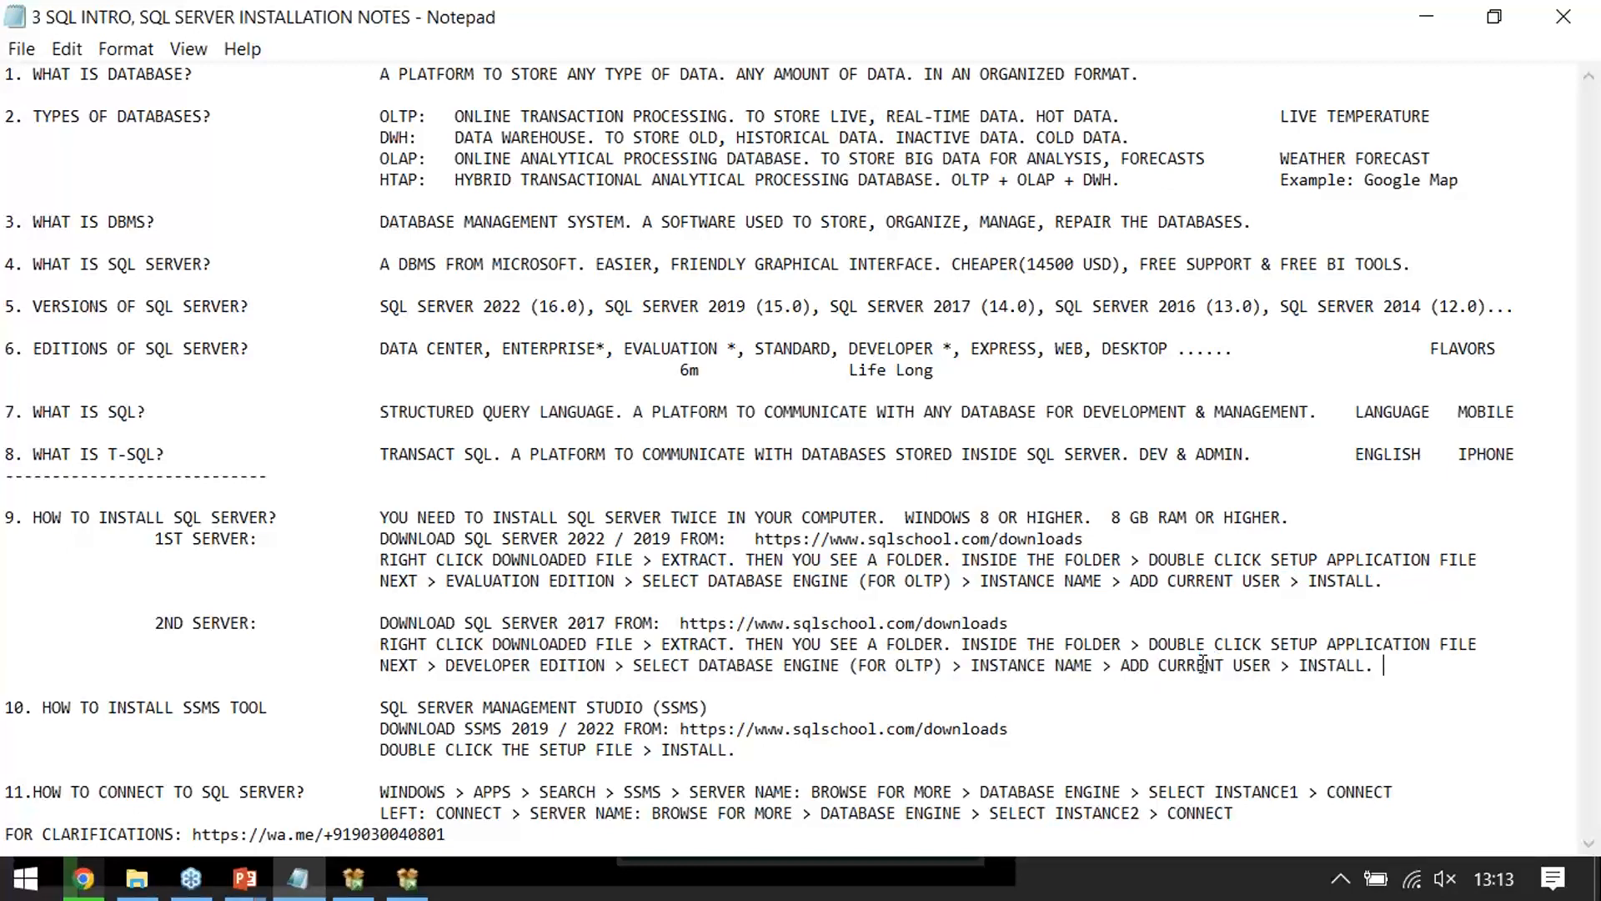
Highlight INSTANCE NAME in the notes, then switch to SQL Server 2019 Setup and name the instance SQLSERVERINSTONE
left_click_drag(980, 581, 1102, 581)
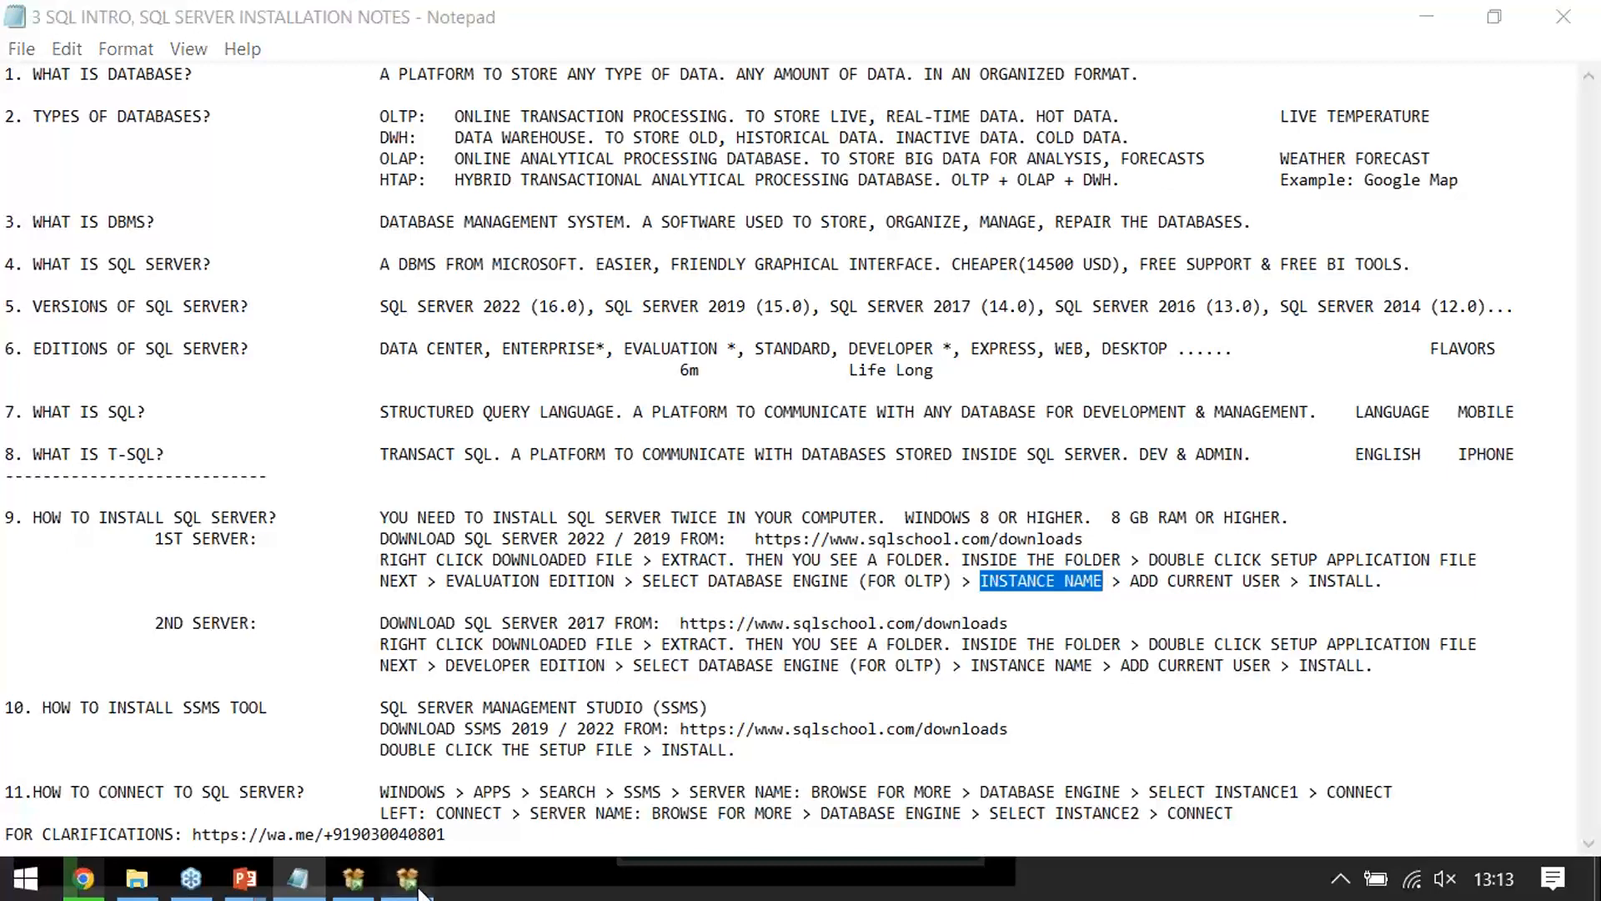
left_click(407, 878)
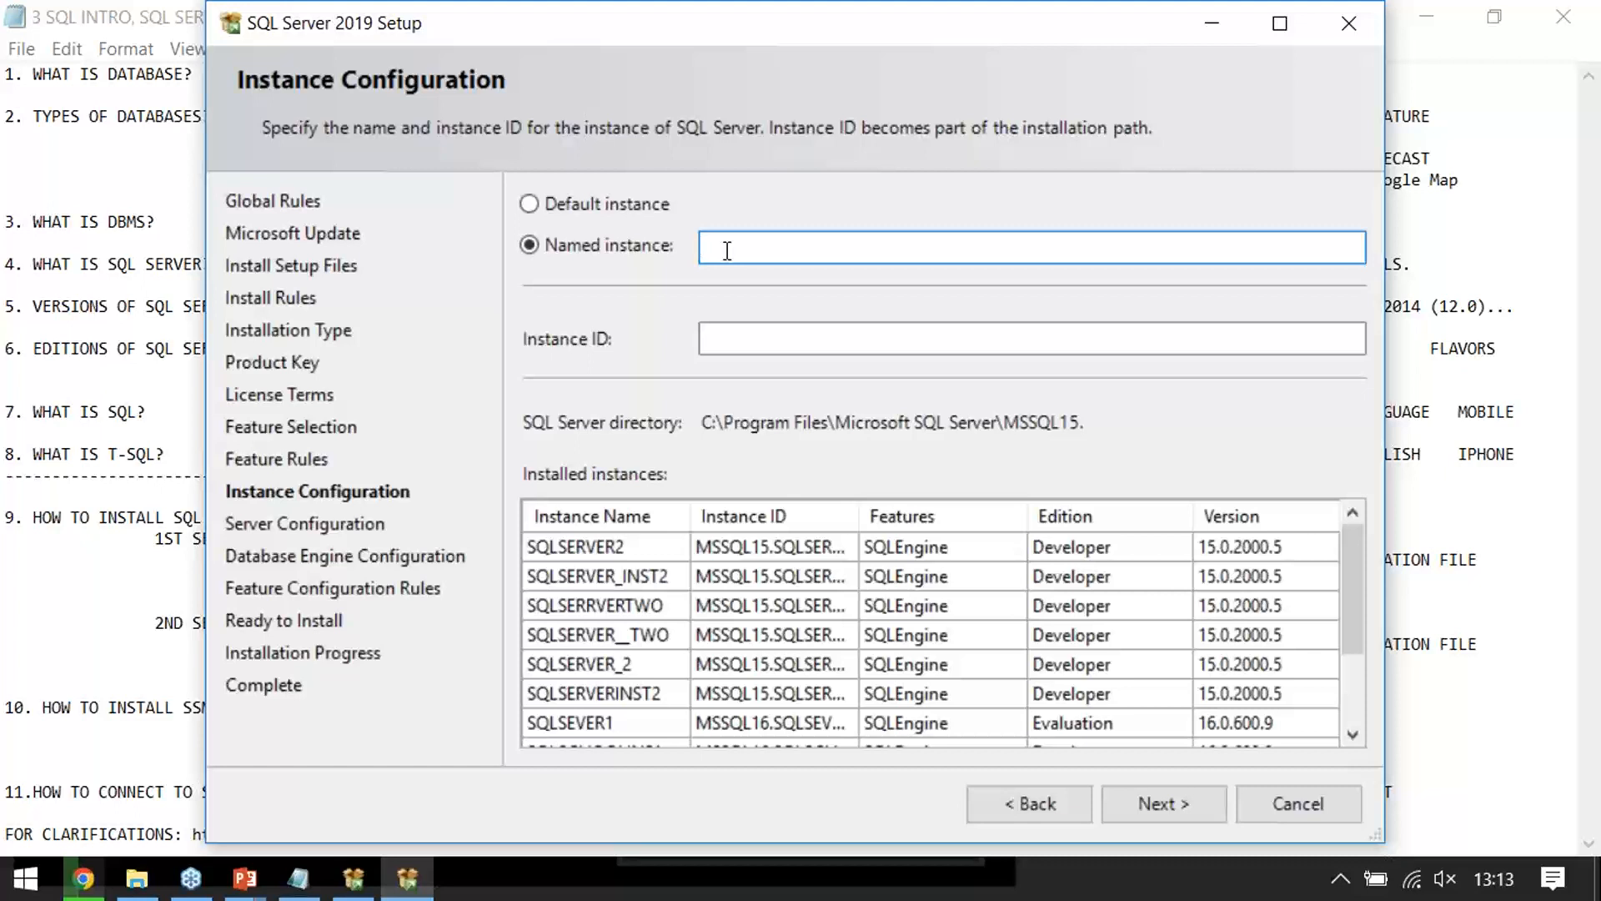
type("SQLSERVER")
type("IN")
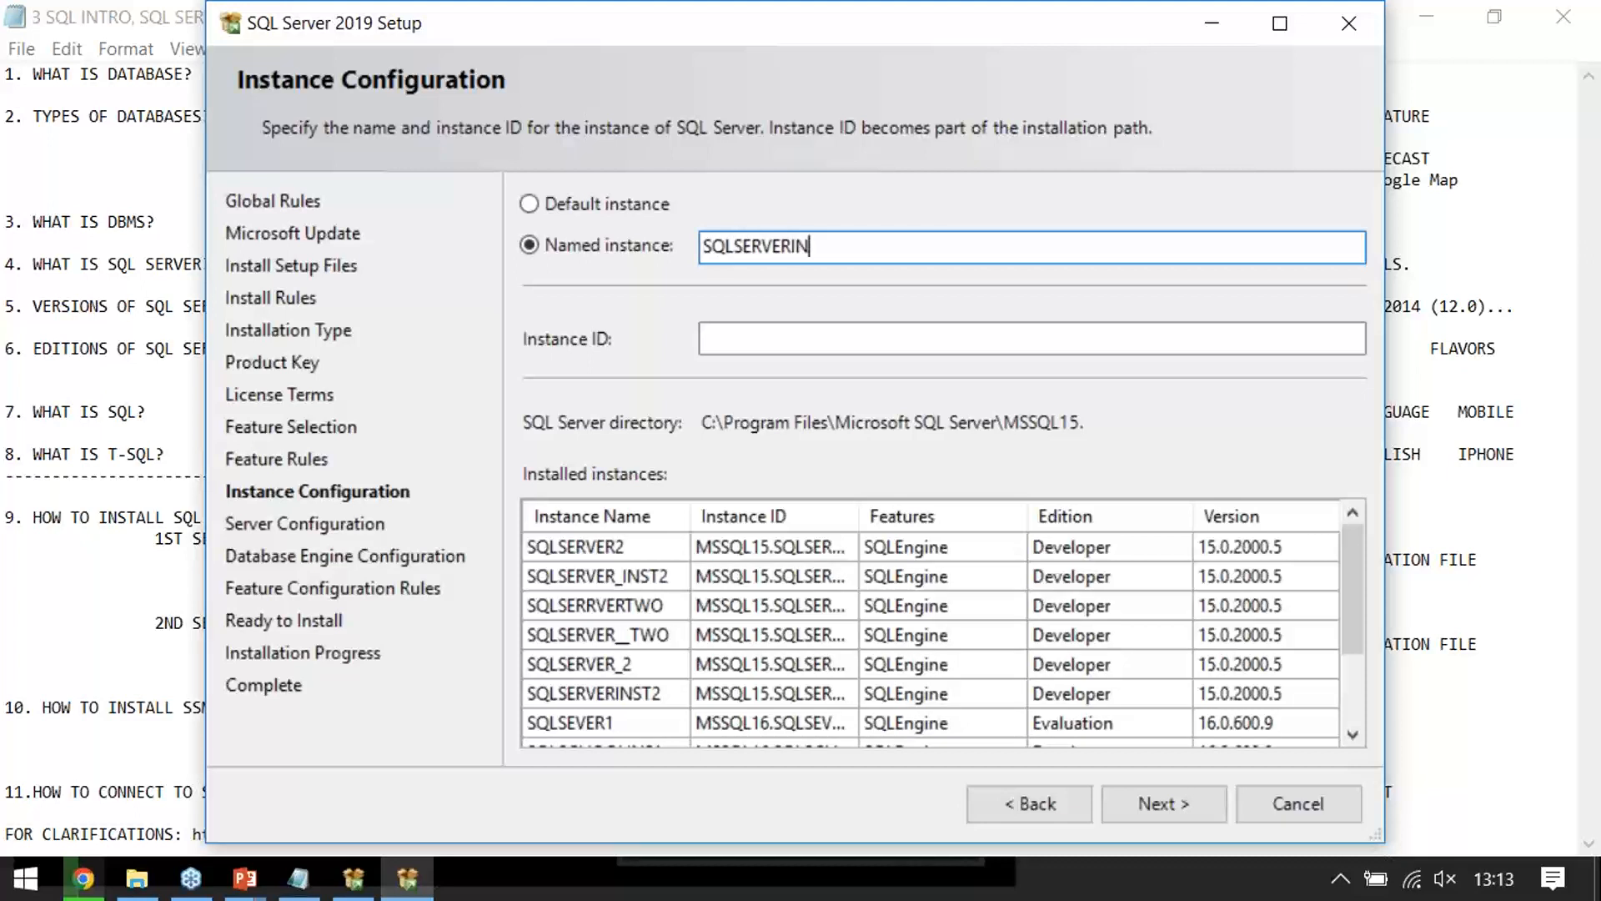
type("STONE")
left_click(751, 343)
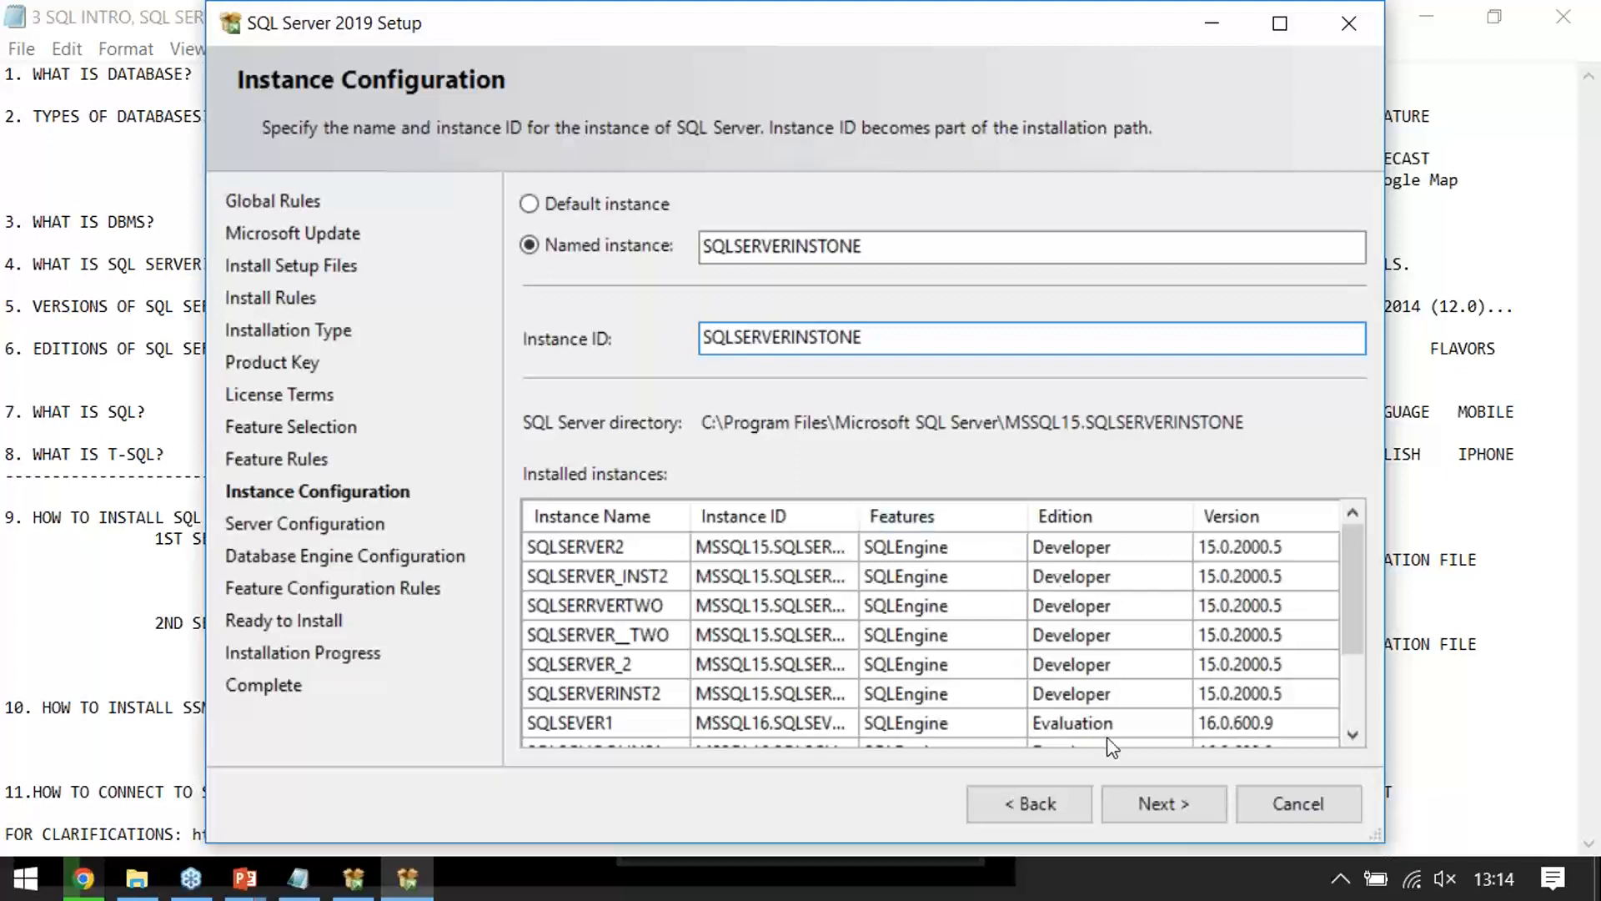
left_click(1164, 805)
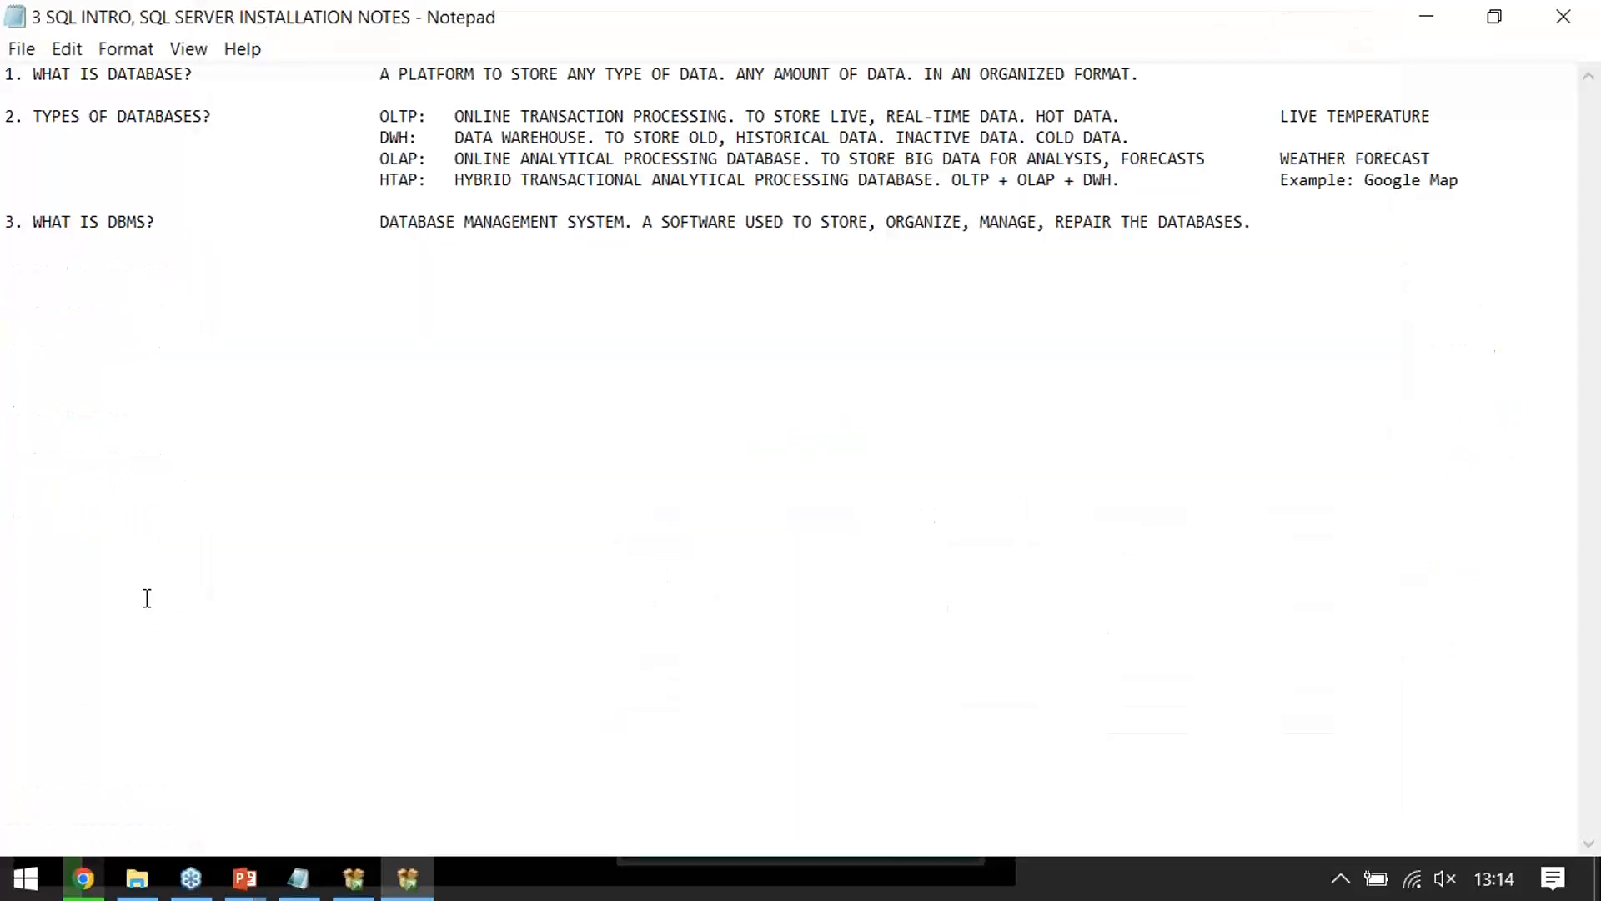
Highlight ADD CURRENT USER in the 1ST SERVER notes, then return to SQL Server 2019 Setup and advance to Database Engine Configuration
left_click_drag(1131, 581, 1337, 581)
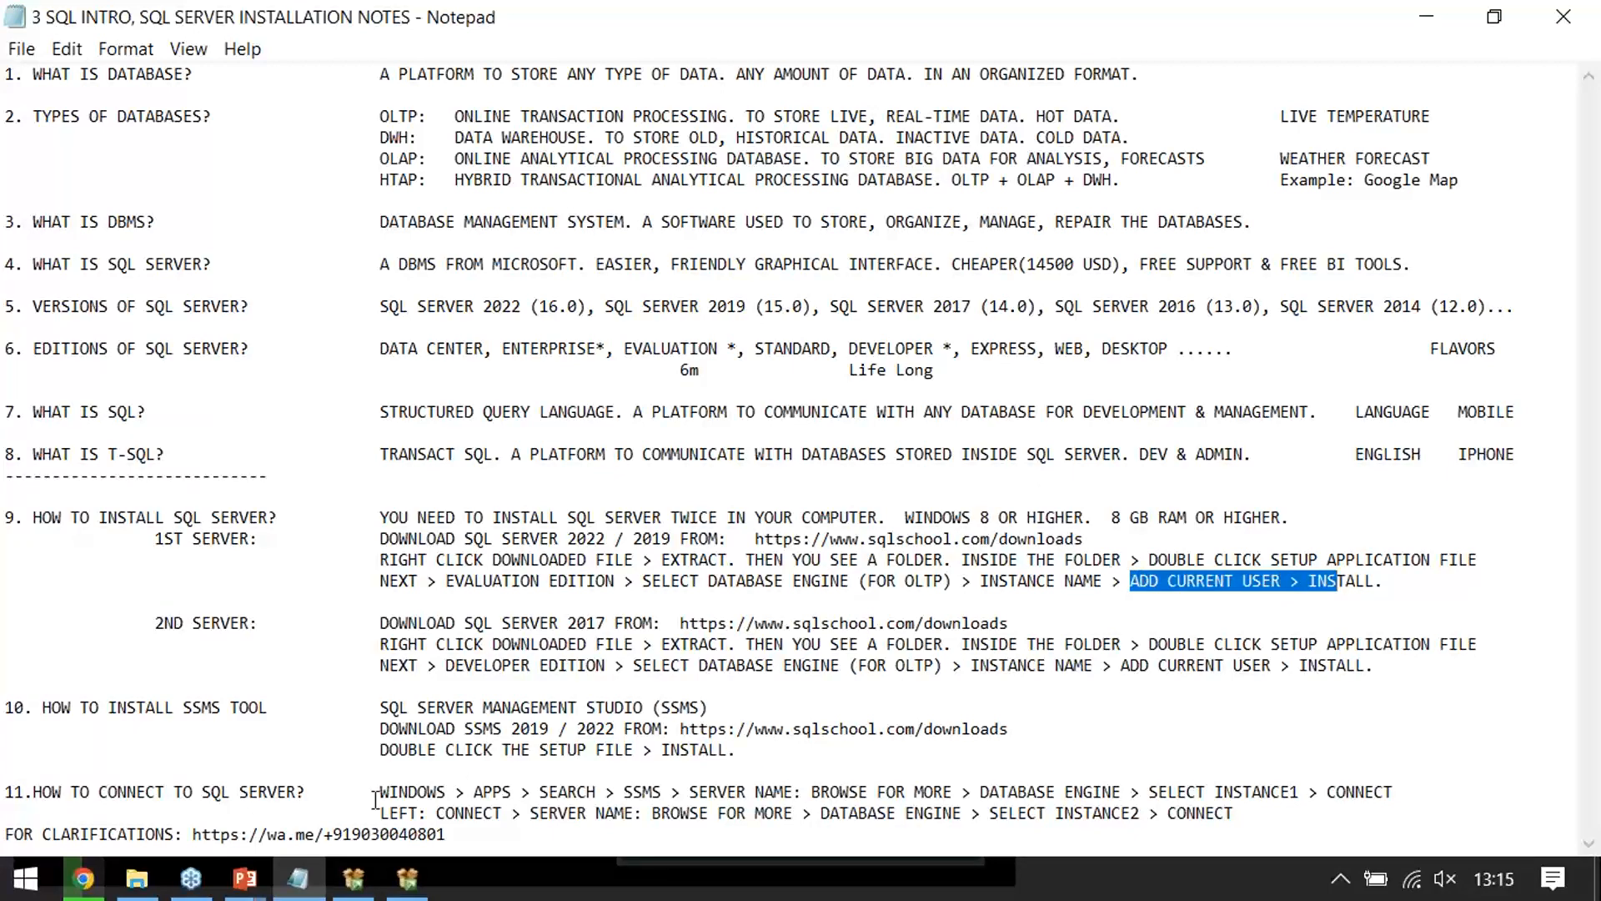
left_click(416, 894)
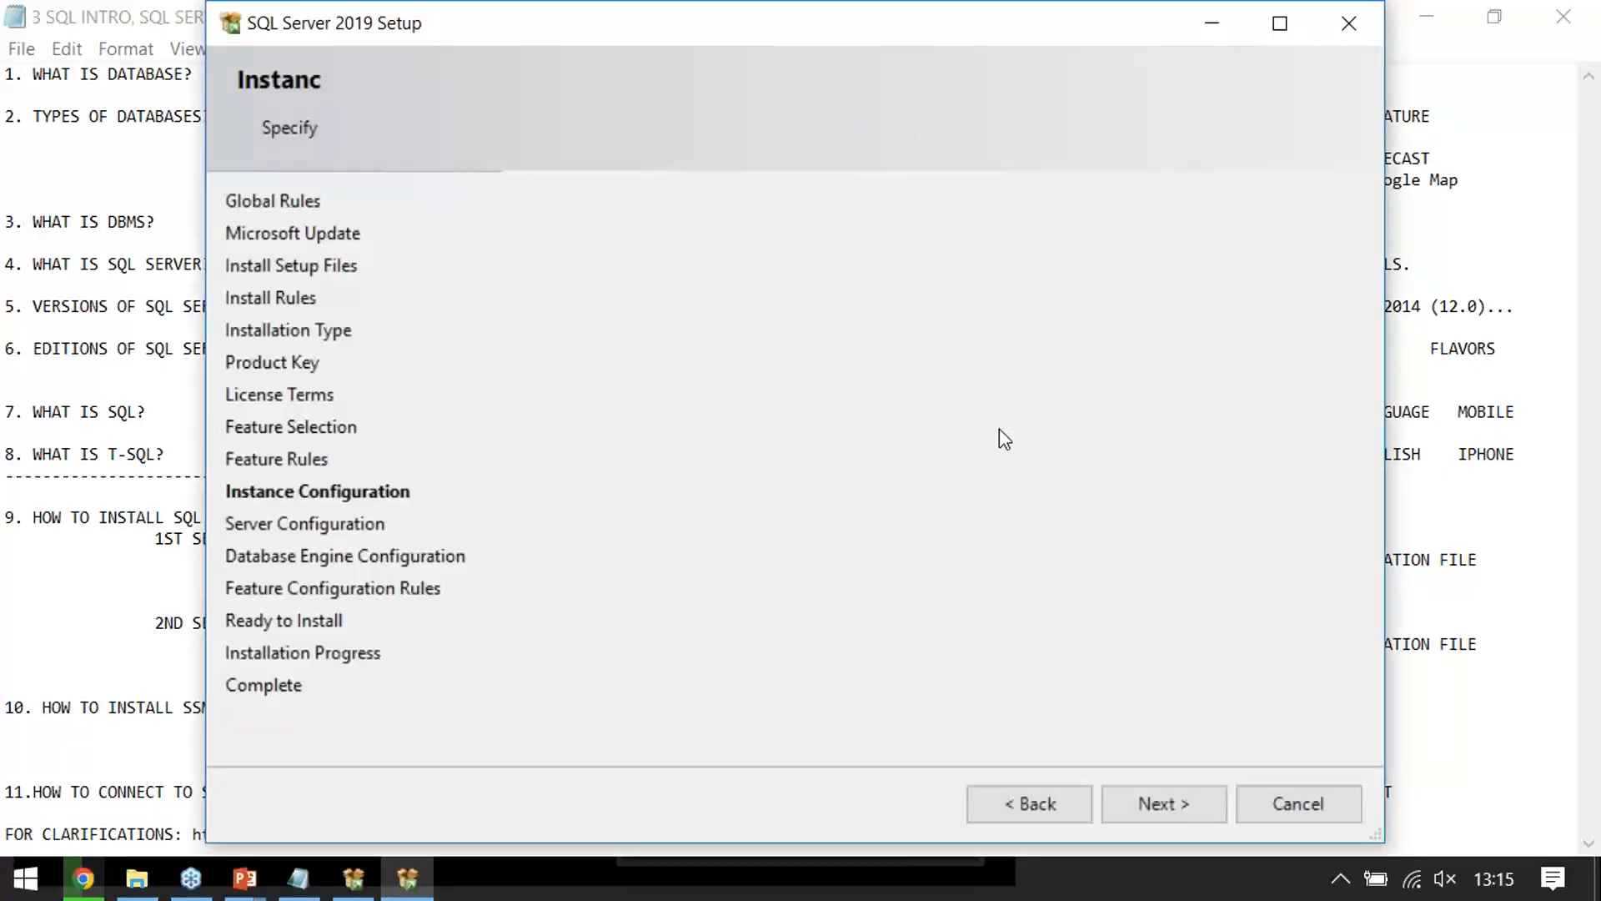
left_click(1158, 797)
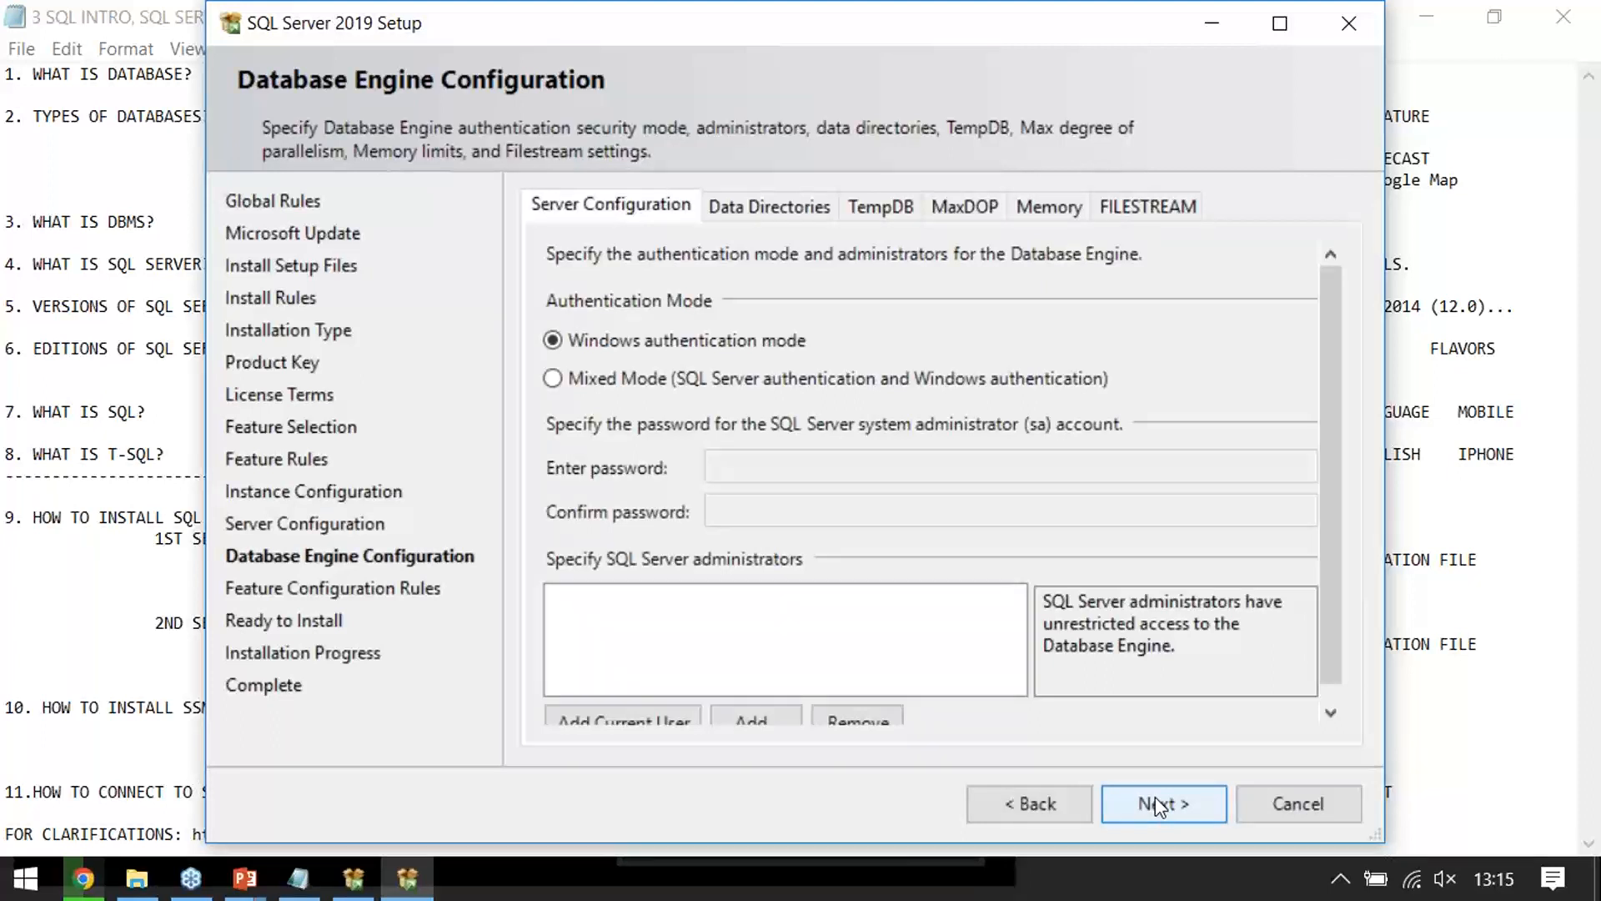
Add the current user as a SQL Server administrator and start the installation
left_click(1157, 804)
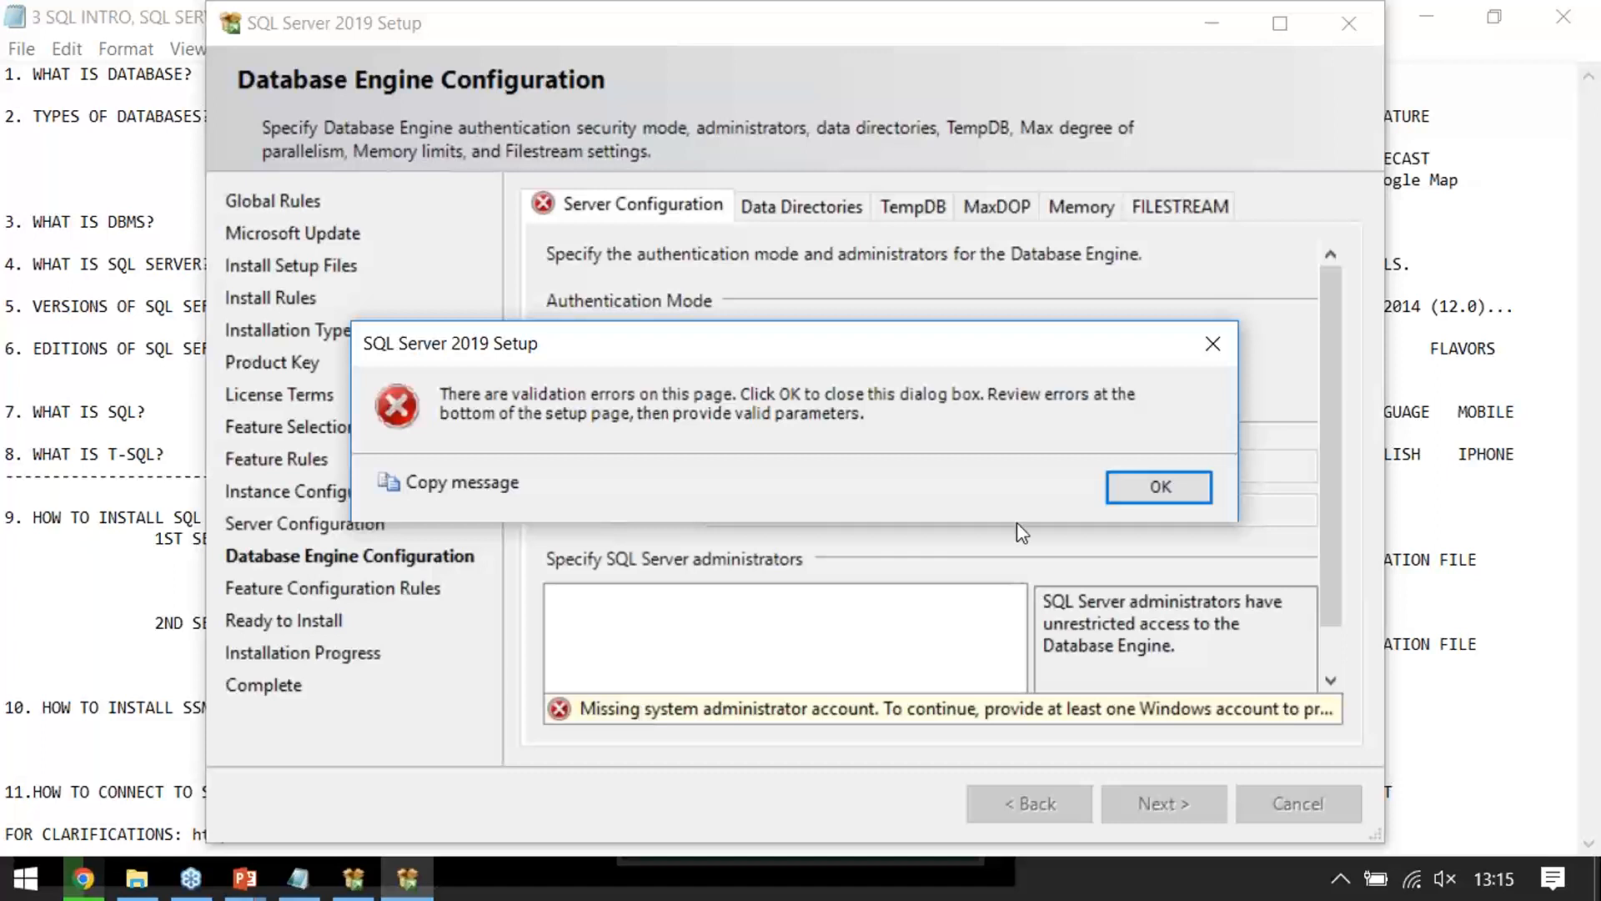
left_click(1160, 492)
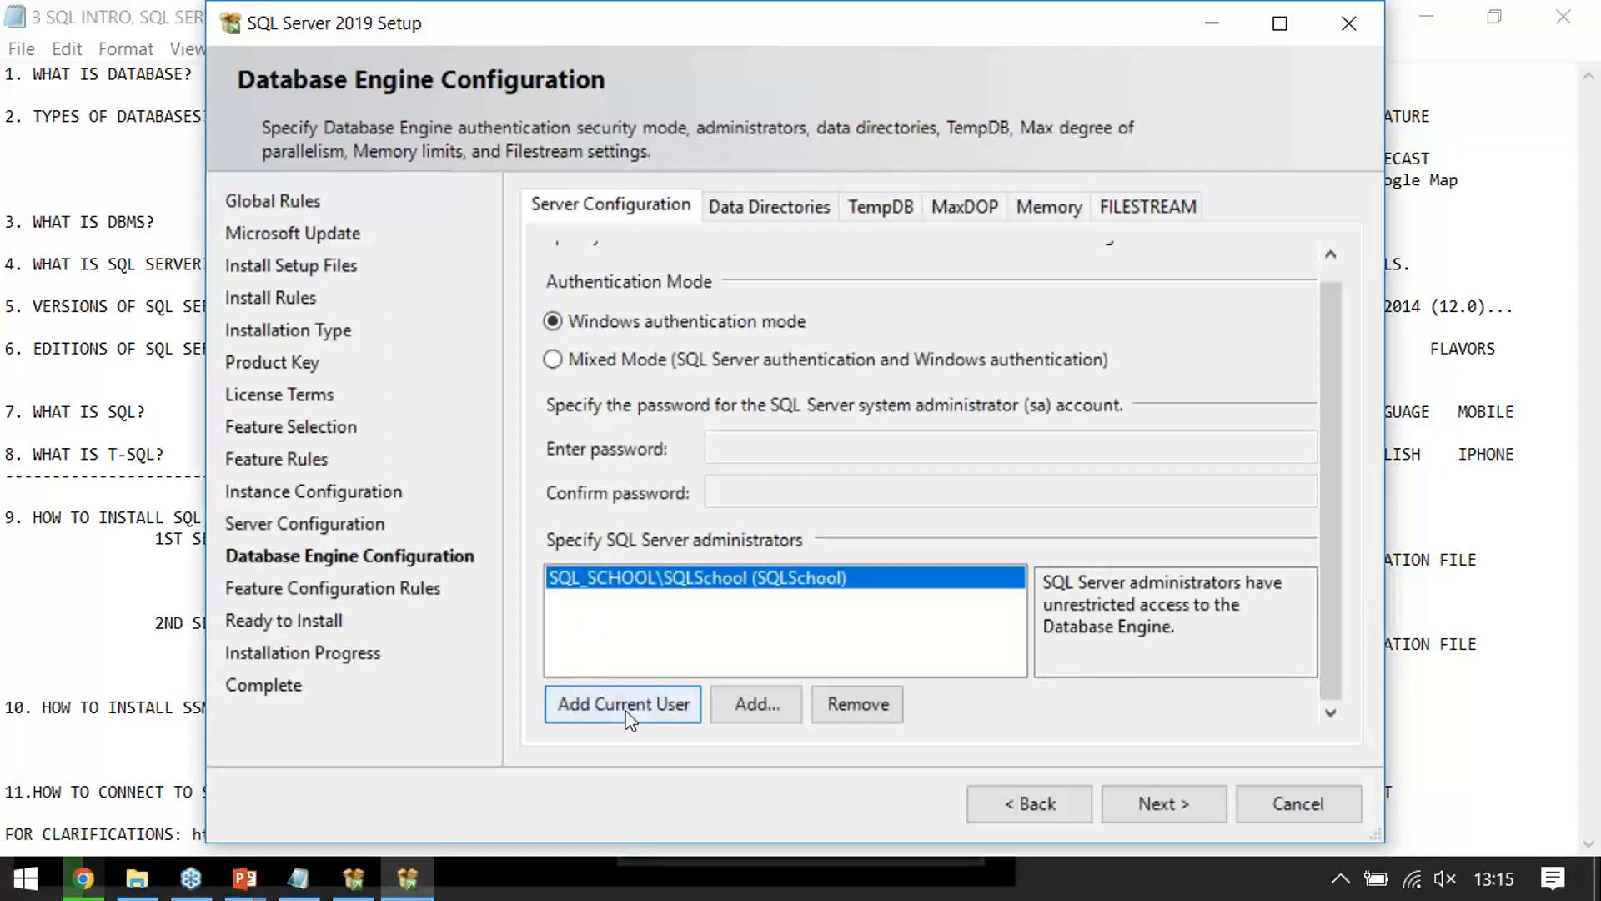
left_click(1165, 813)
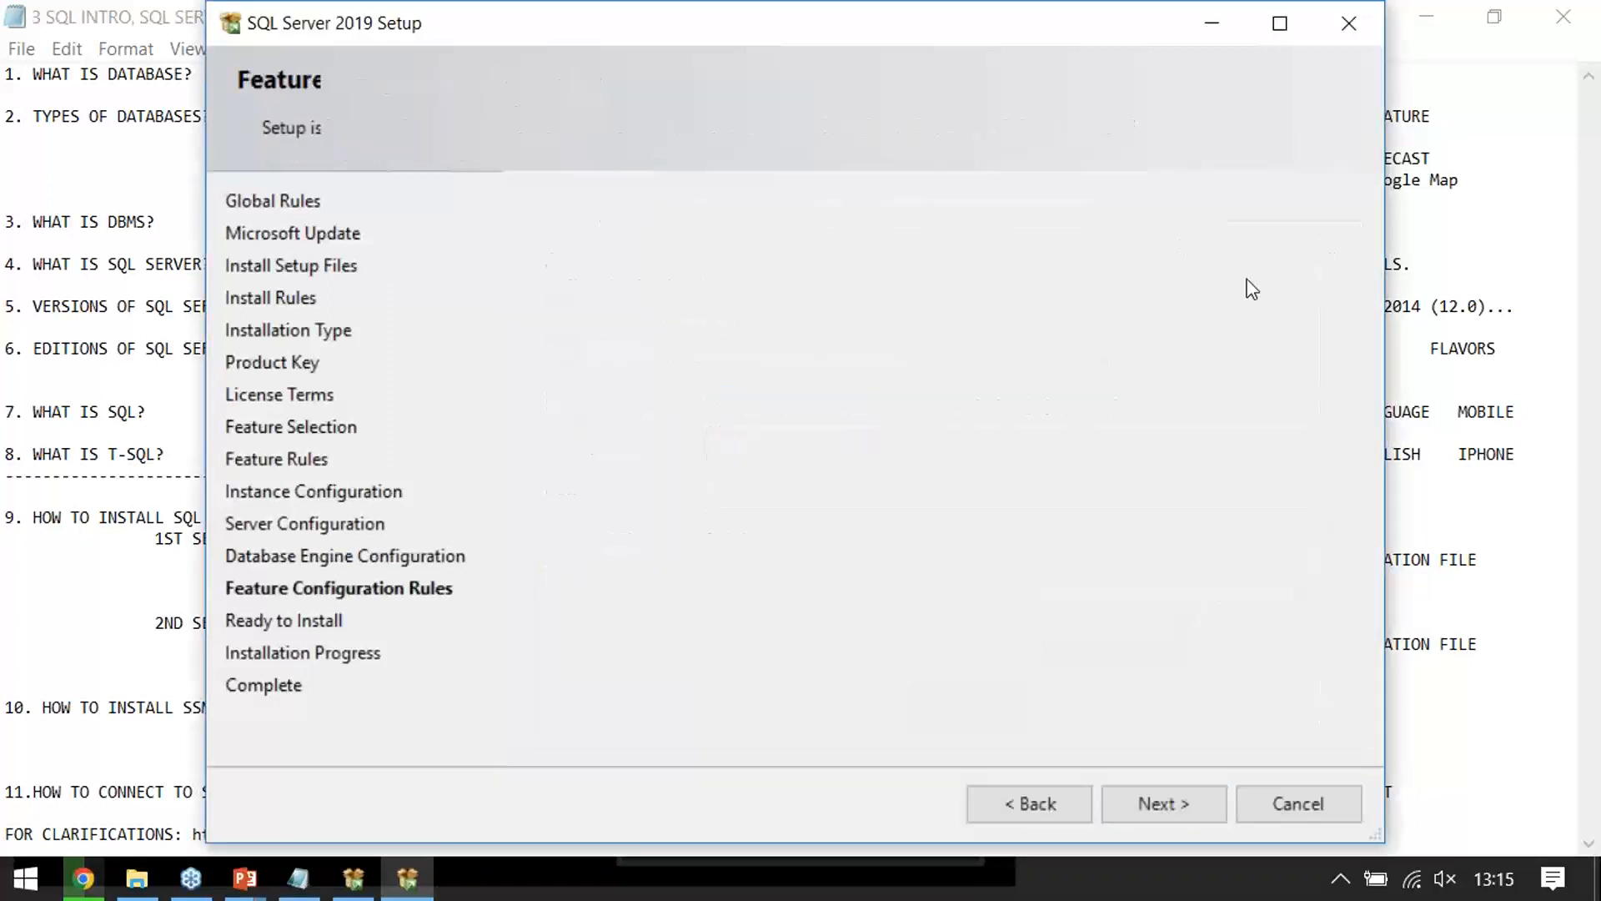
left_click(1158, 804)
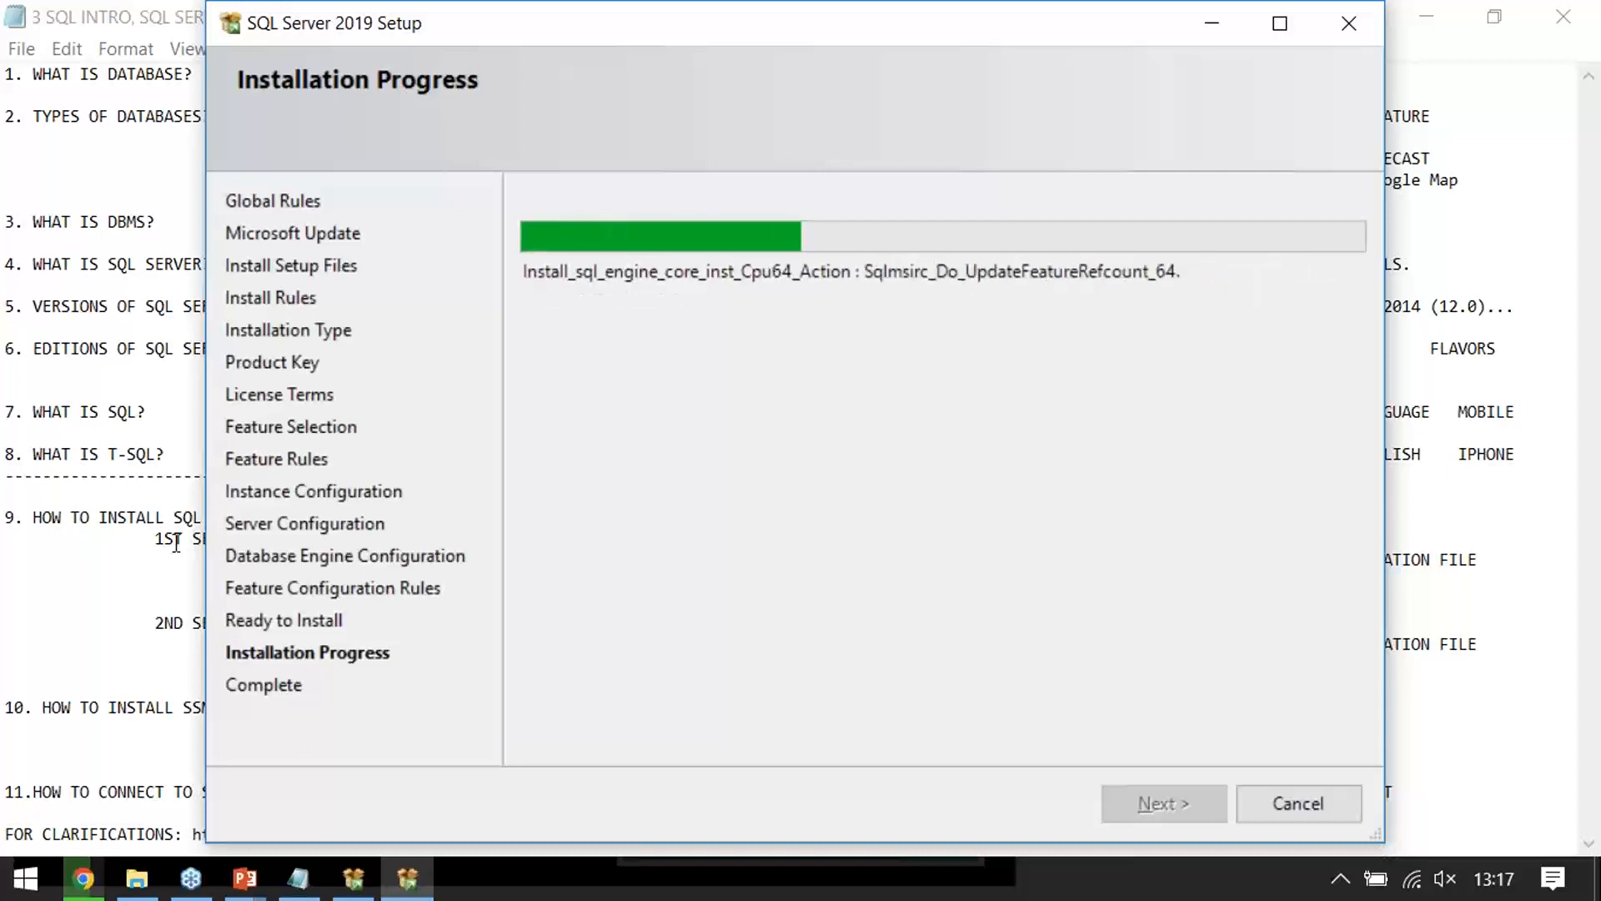
Switch to the notes, highlight both server instruction blocks, and change the 2ND SERVER download version to SQL SERVER 2019 / 2017
left_click_drag(155, 539, 138, 599)
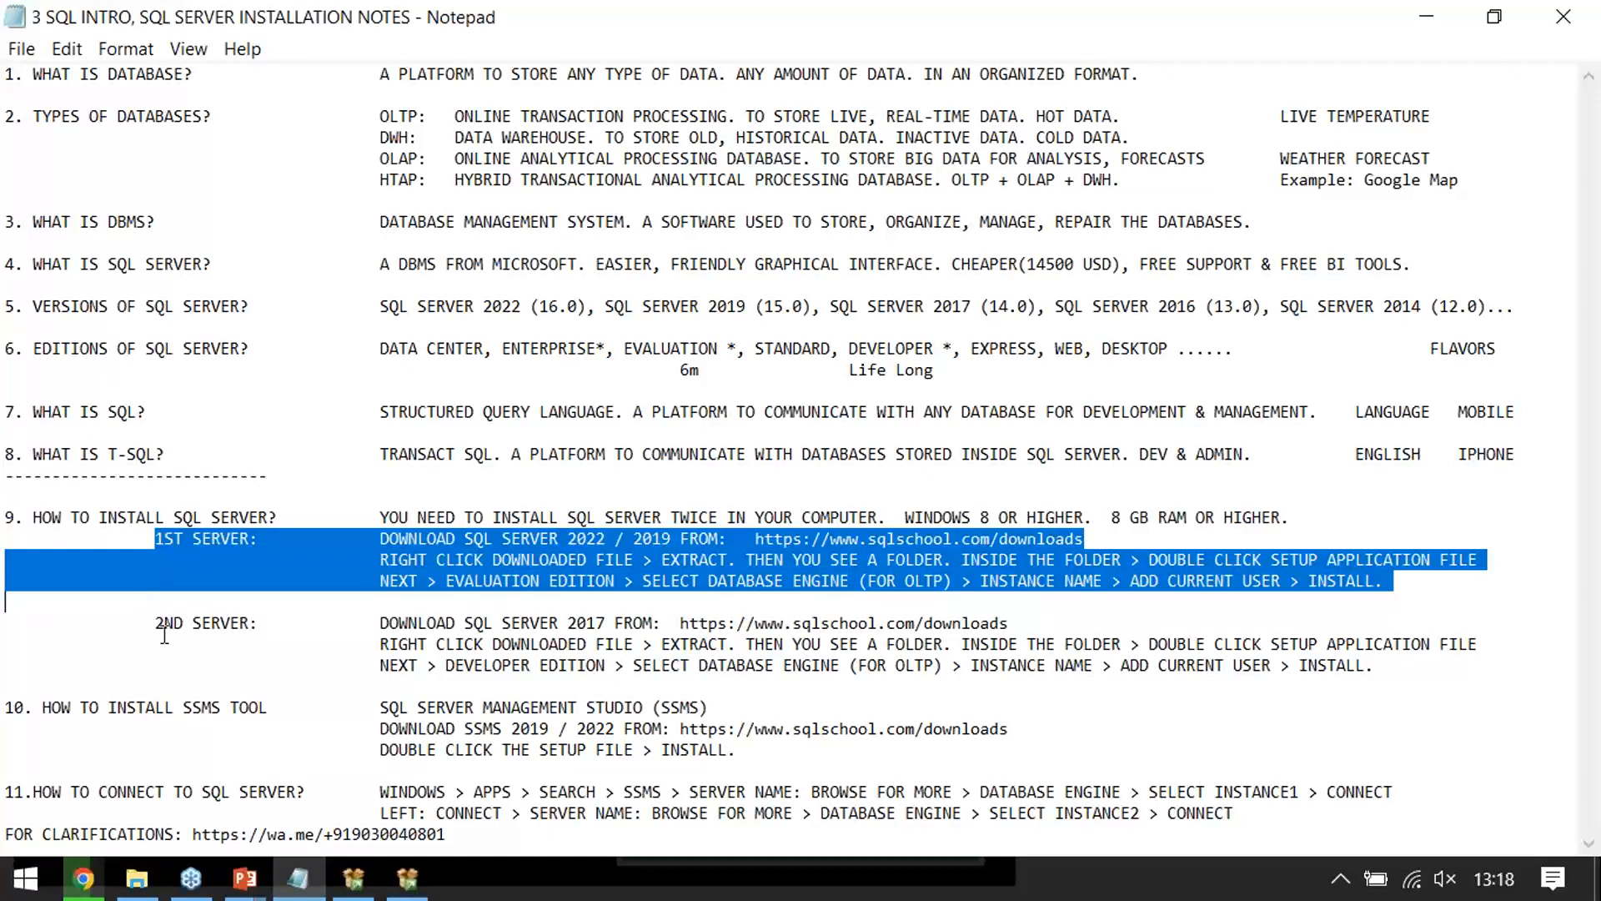
left_click_drag(153, 627, 519, 678)
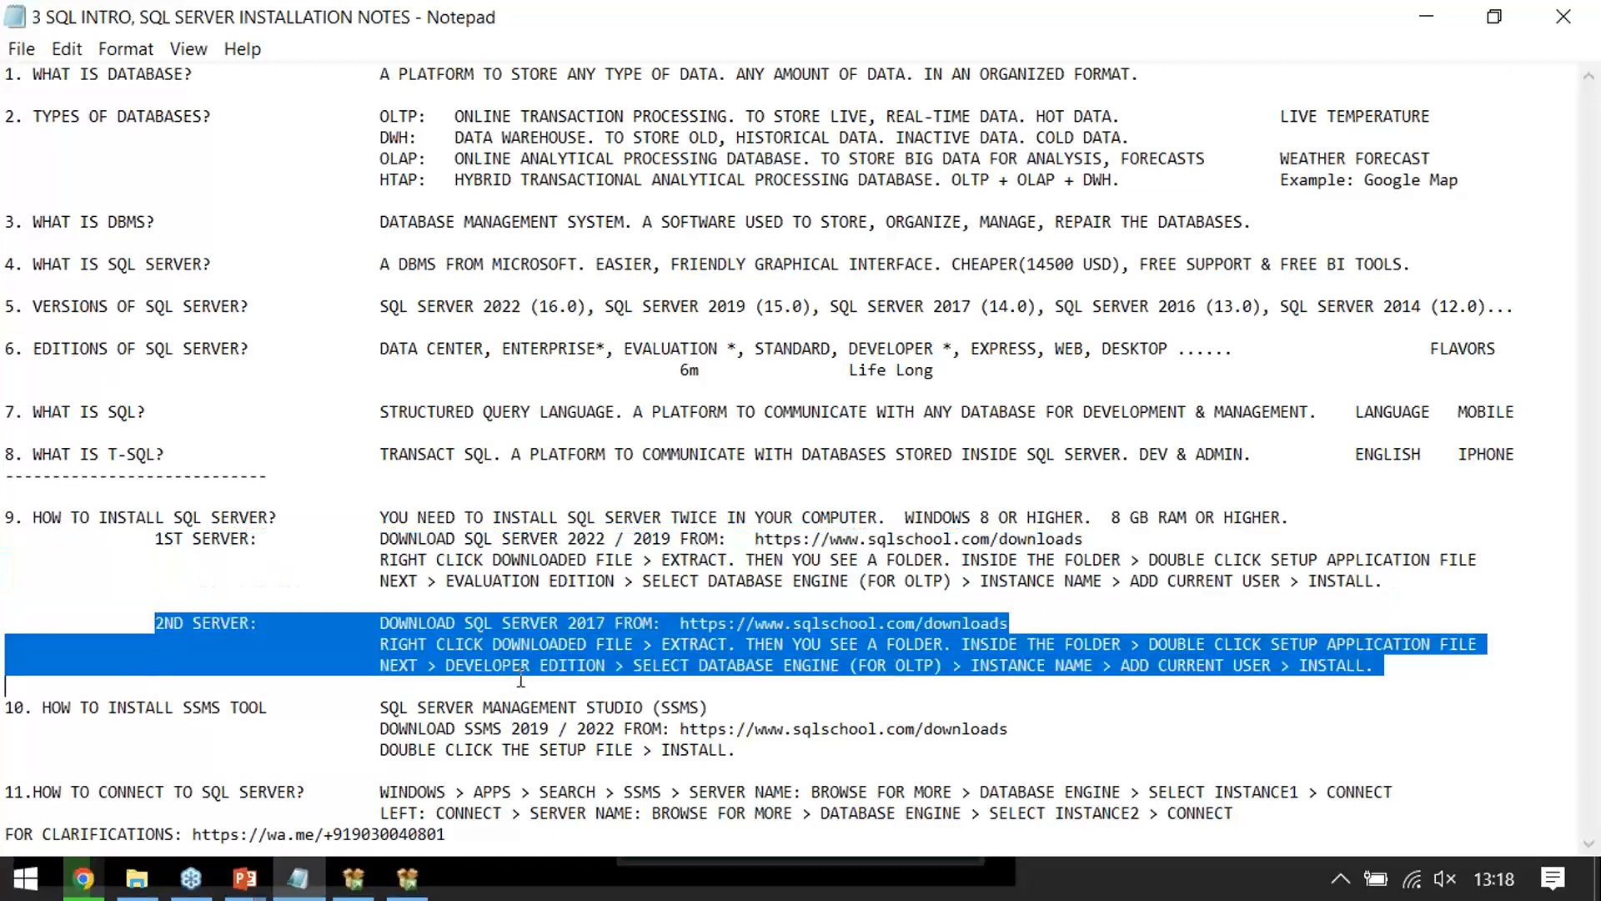
left_click(519, 678)
left_click_drag(609, 632, 597, 625)
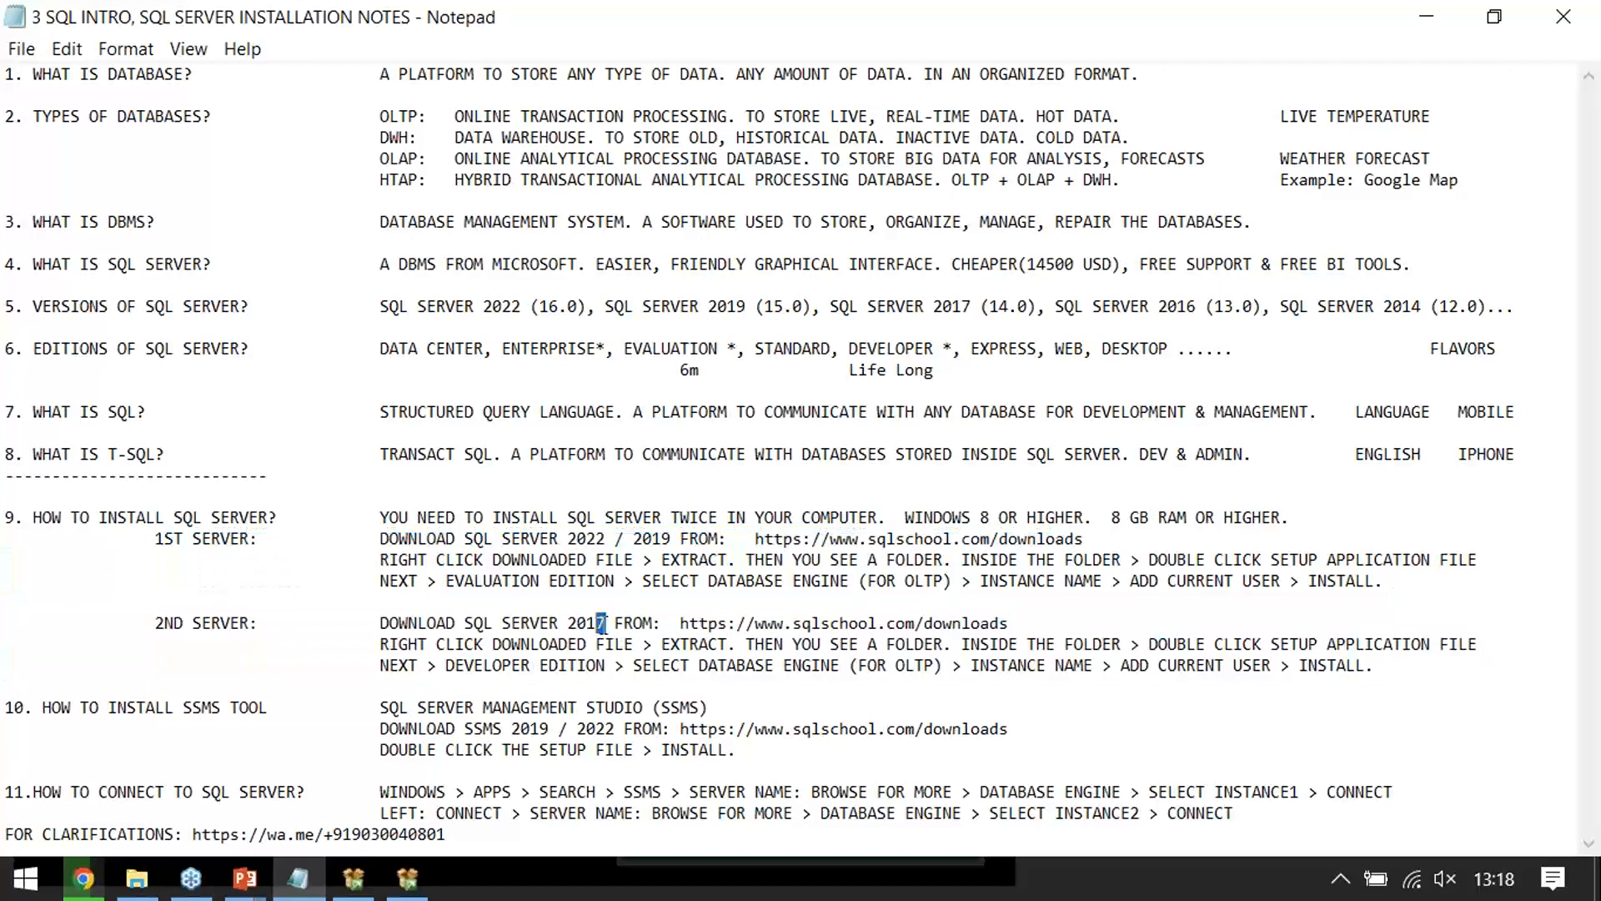
type("9 / 2017")
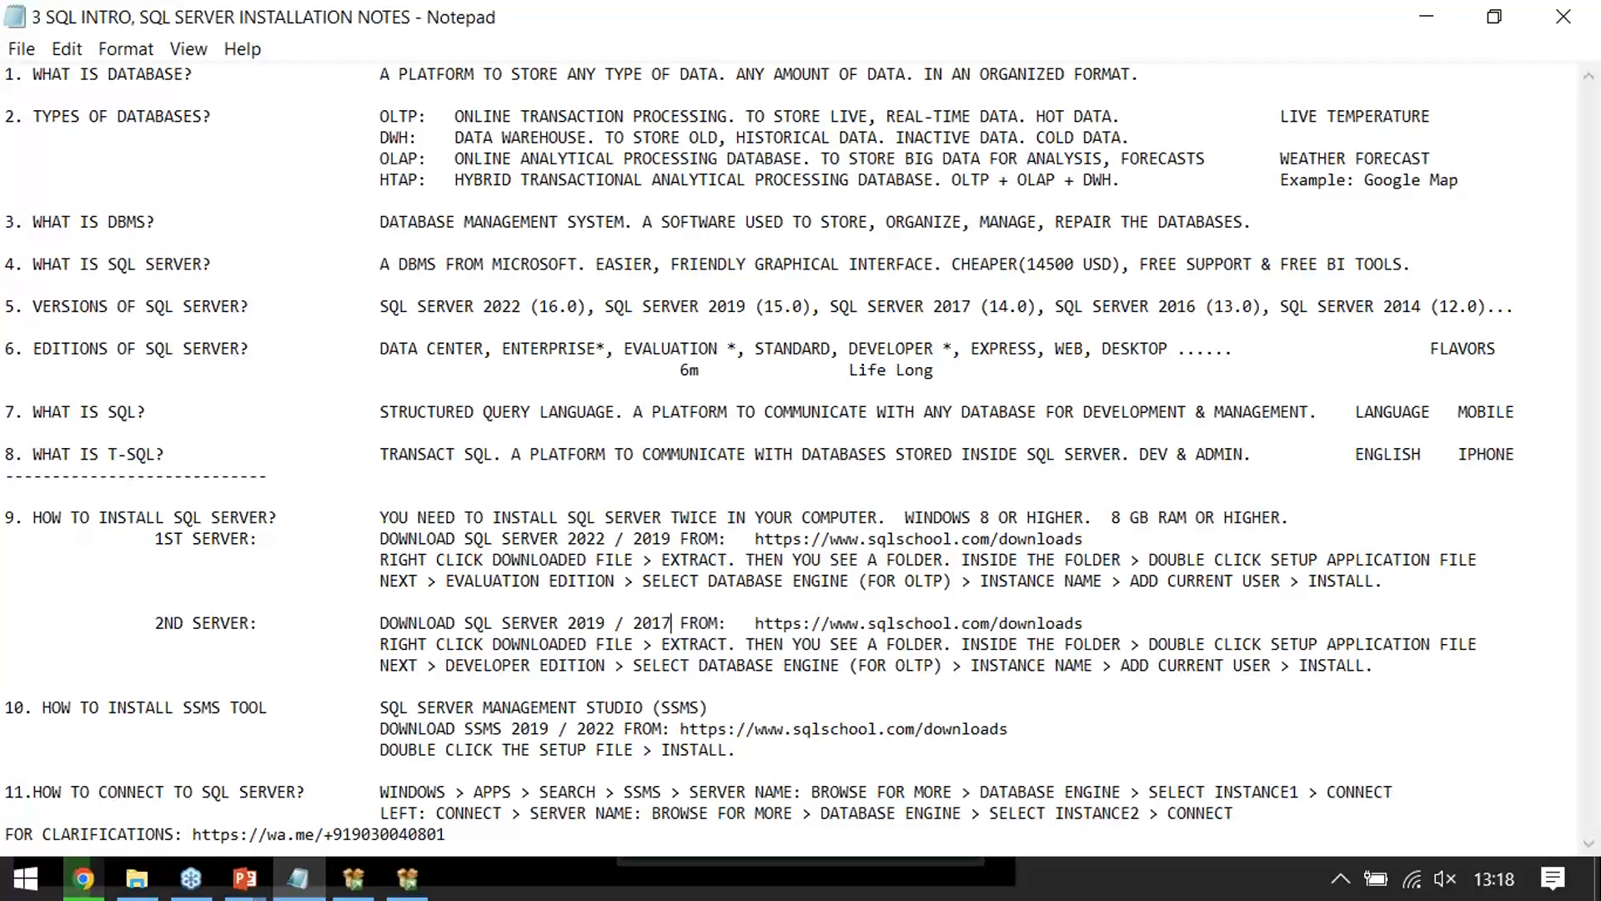
left_click(652, 538)
left_click(608, 631)
Switch to SQL Server 2019 Setup, reposition its window, and highlight the text in the installation details
left_click(406, 880)
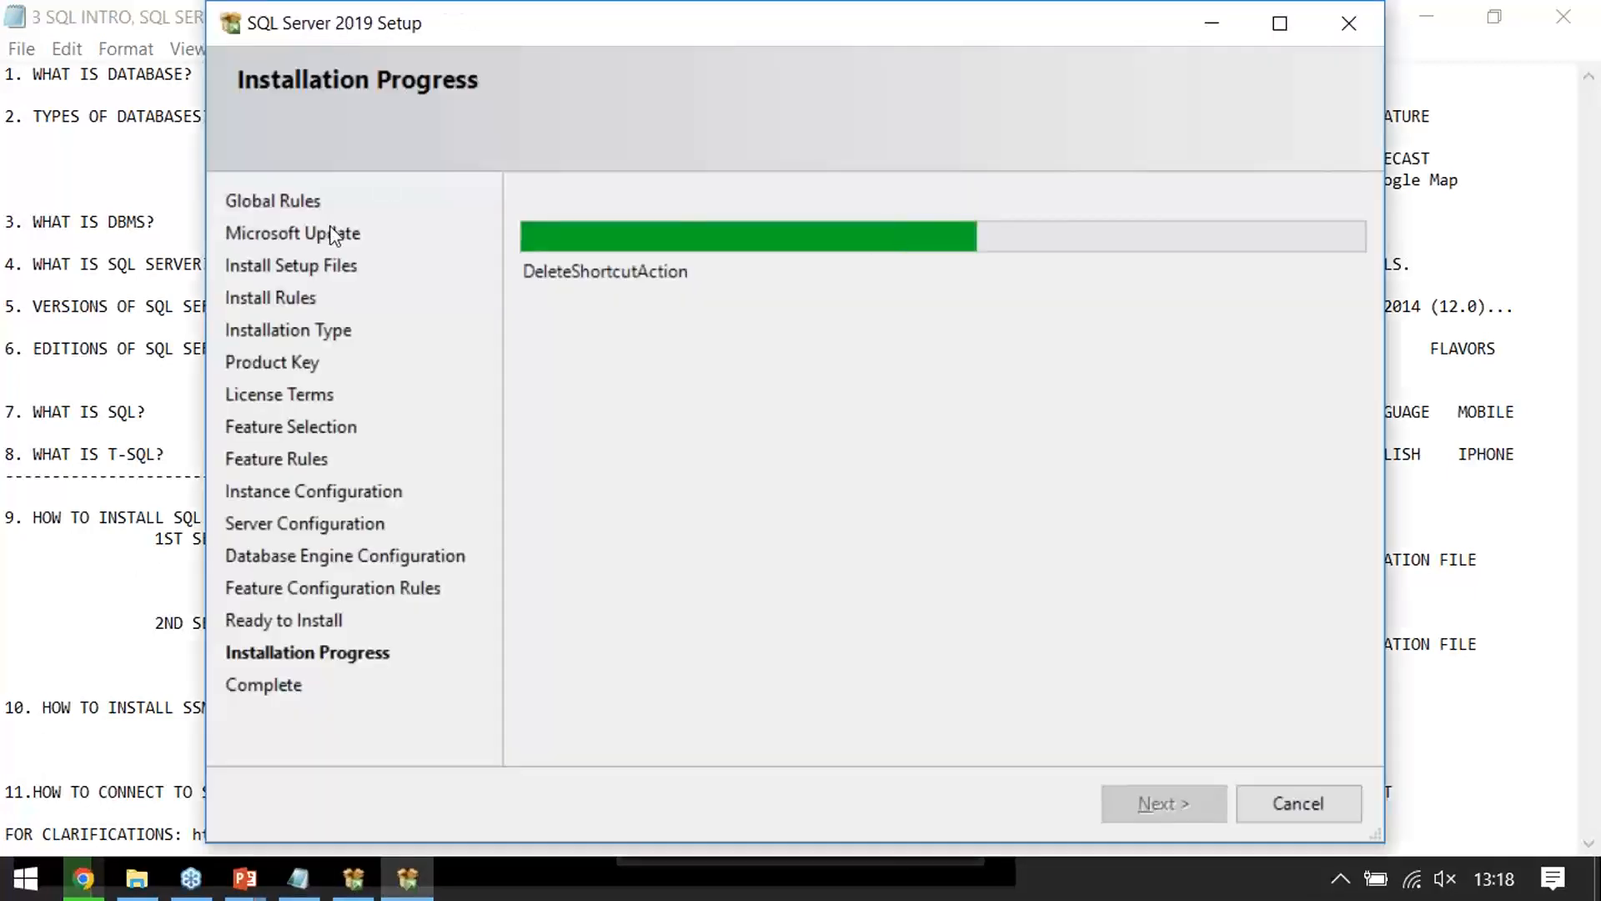
left_click_drag(334, 27, 279, 232)
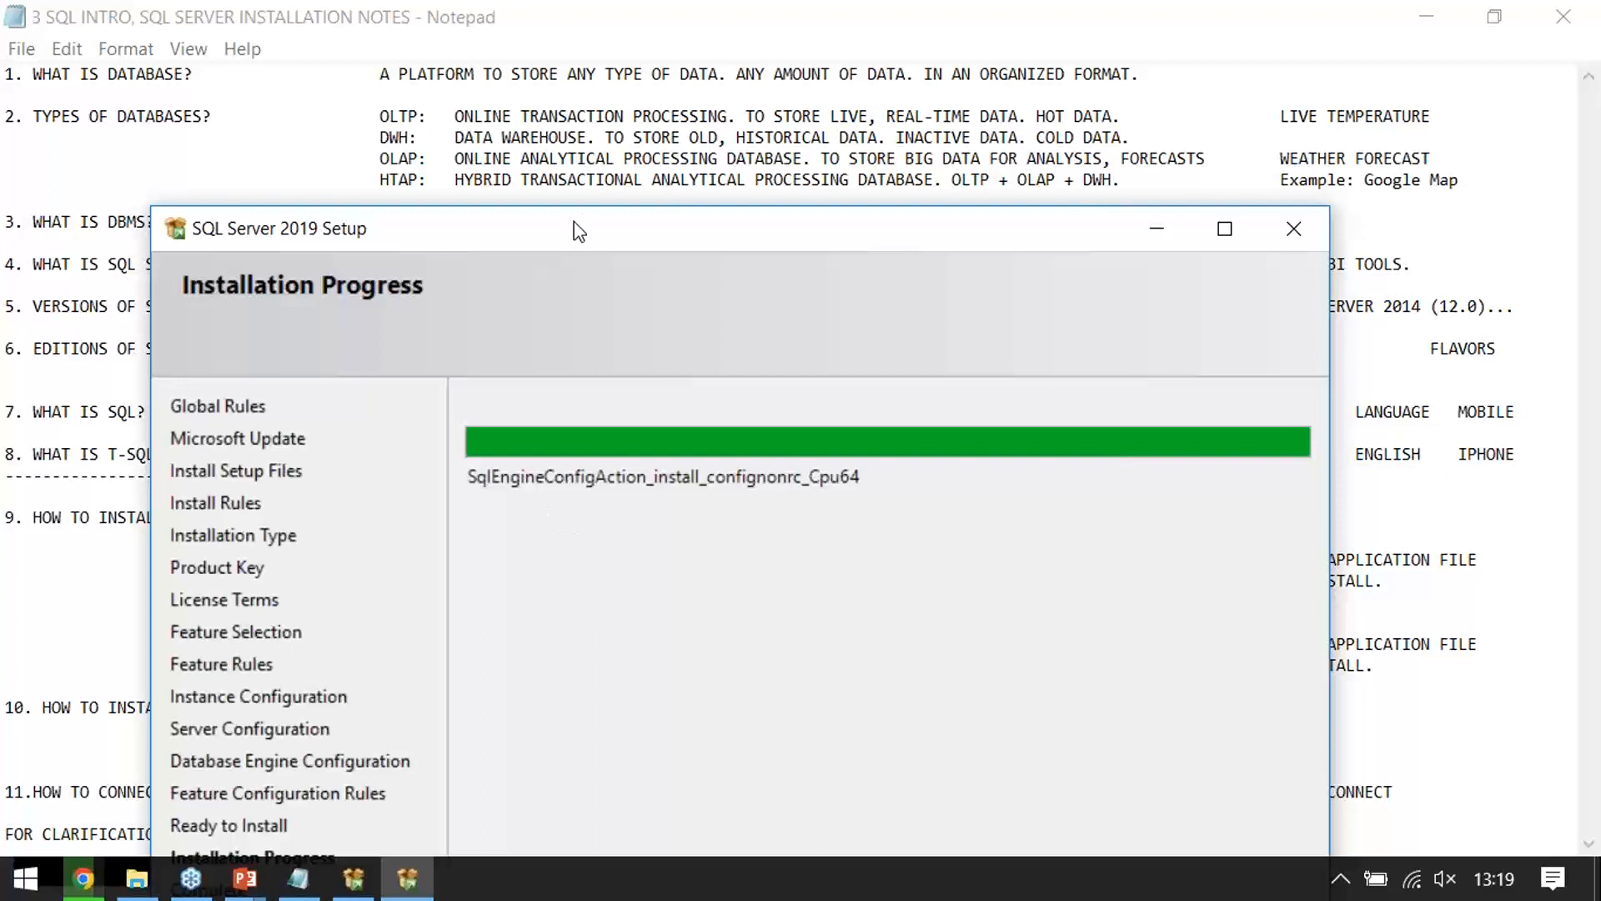
left_click_drag(574, 224, 546, 40)
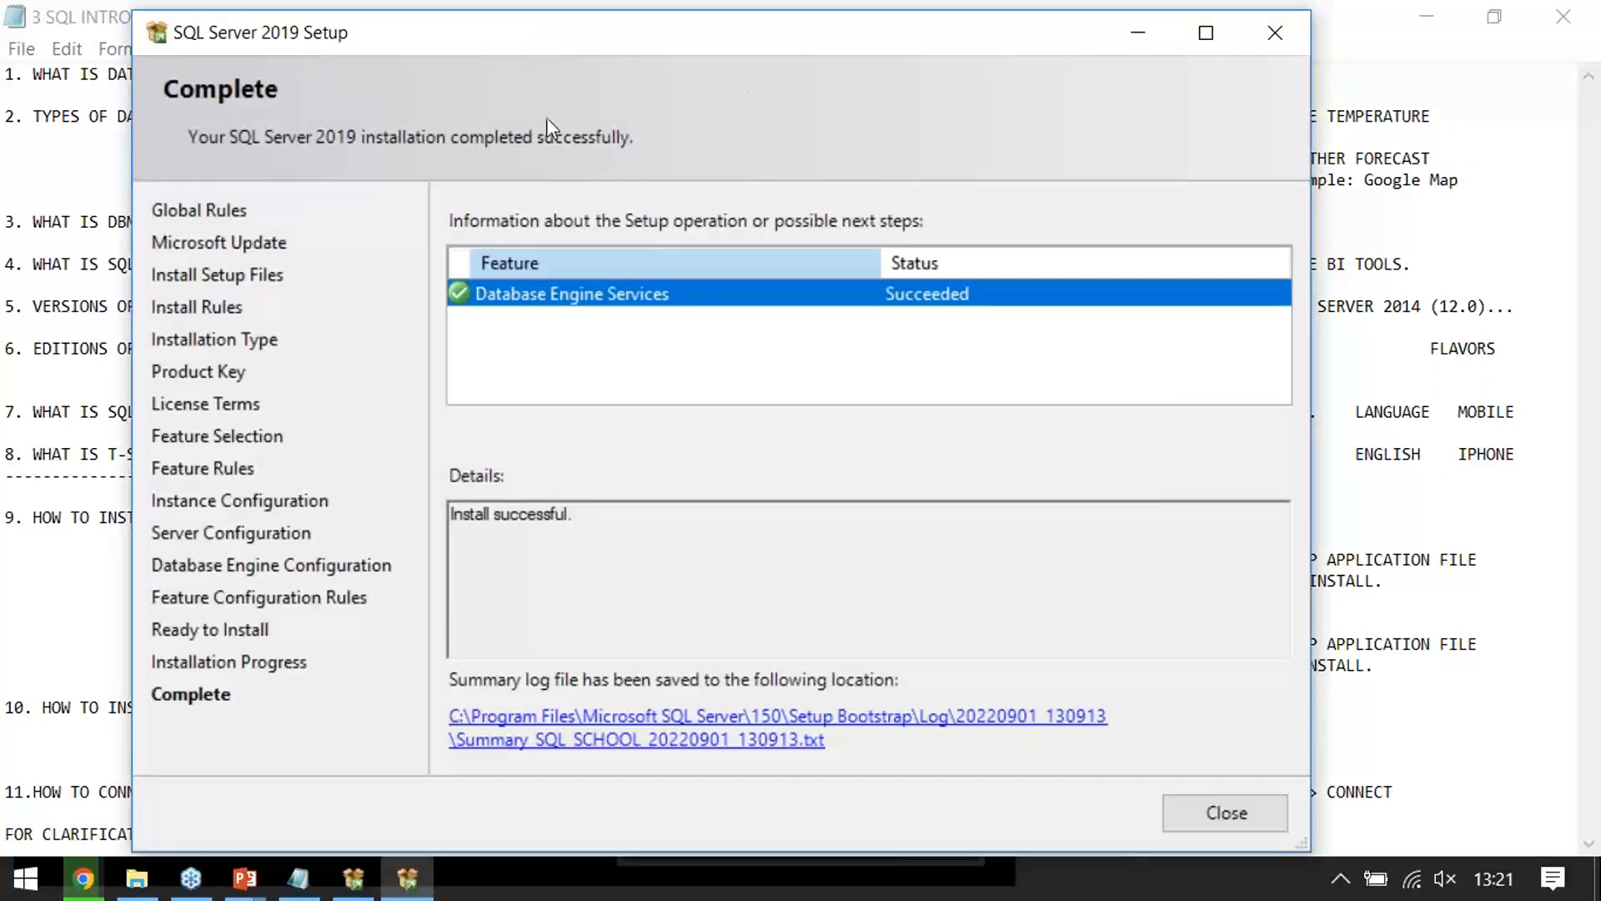
left_click_drag(580, 513, 452, 513)
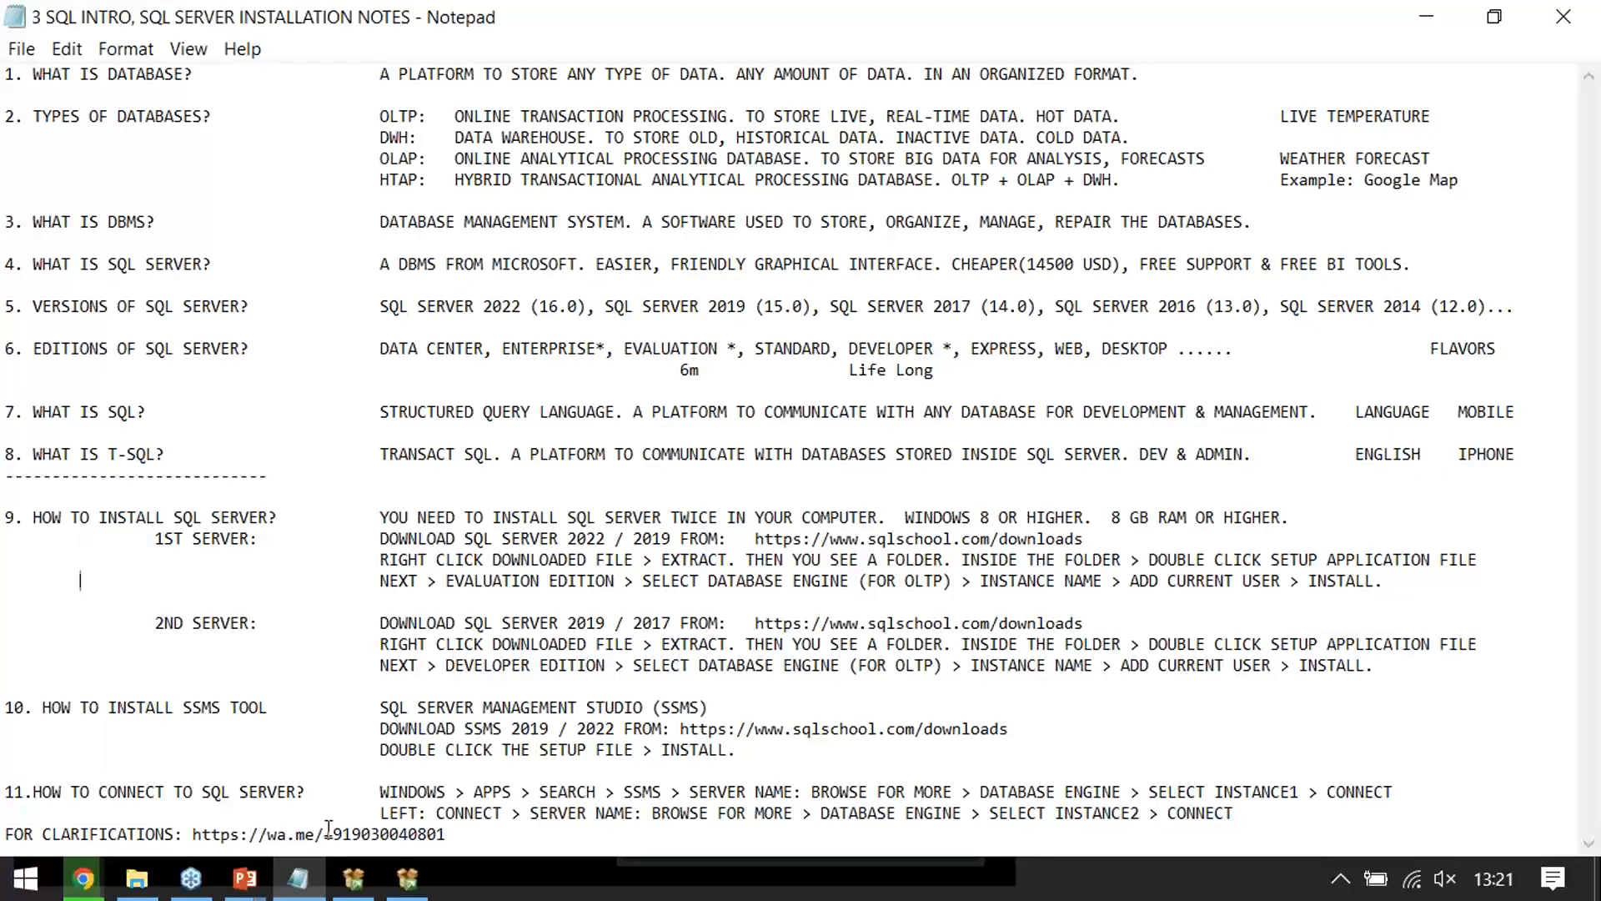
Highlight the contact phone number in the notes, then return to SQL Server 2019 Setup and close it
left_click_drag(333, 834, 457, 835)
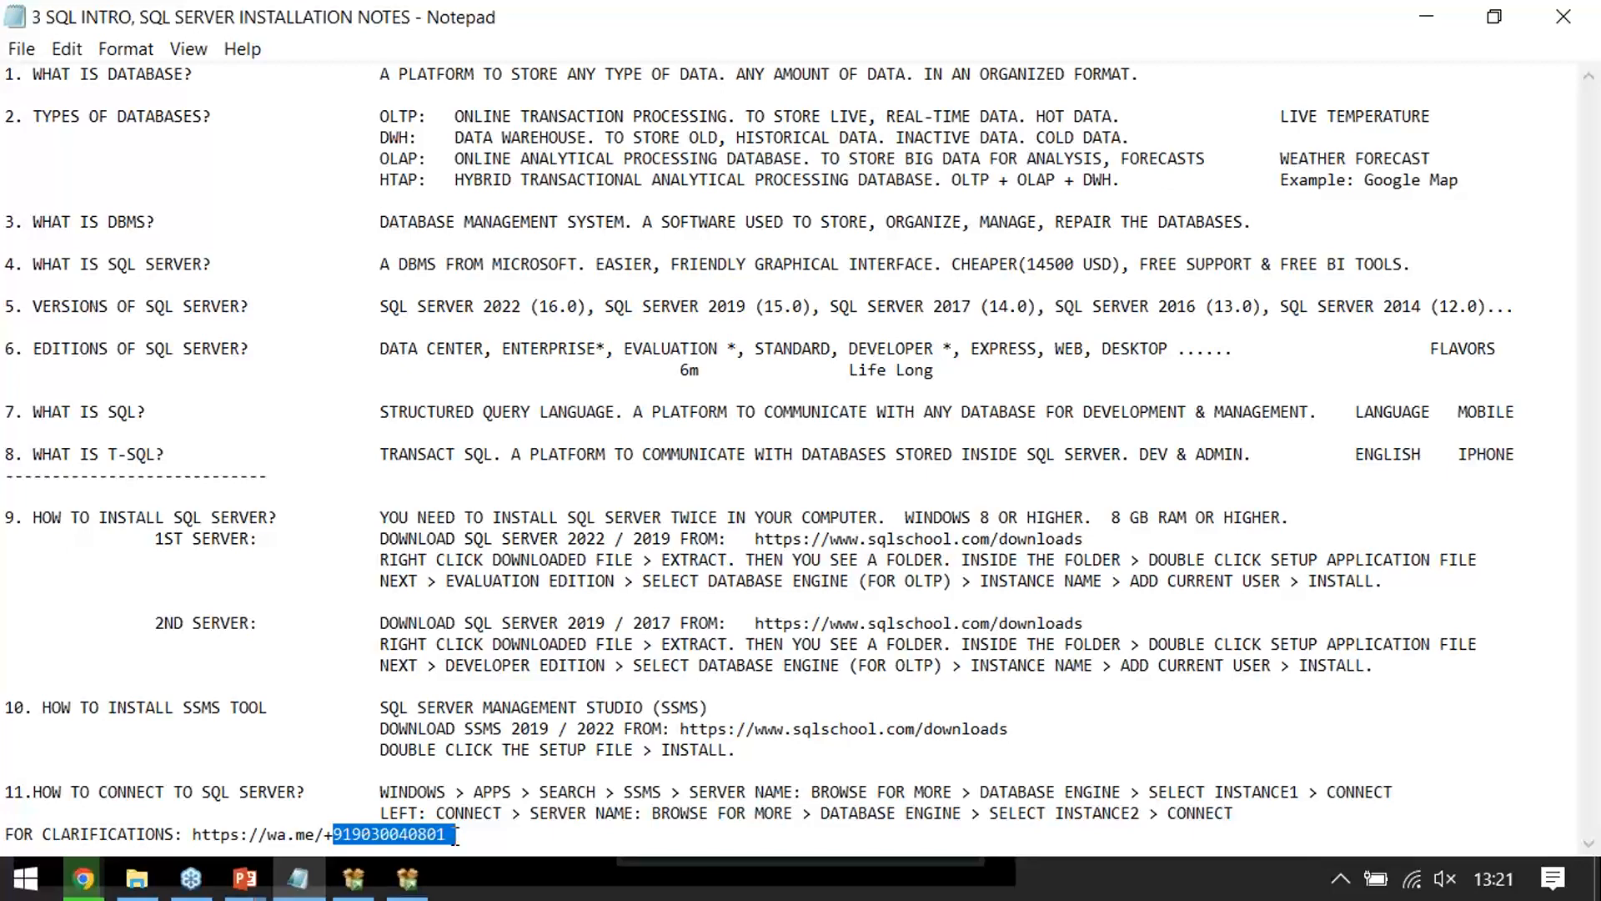
left_click(422, 891)
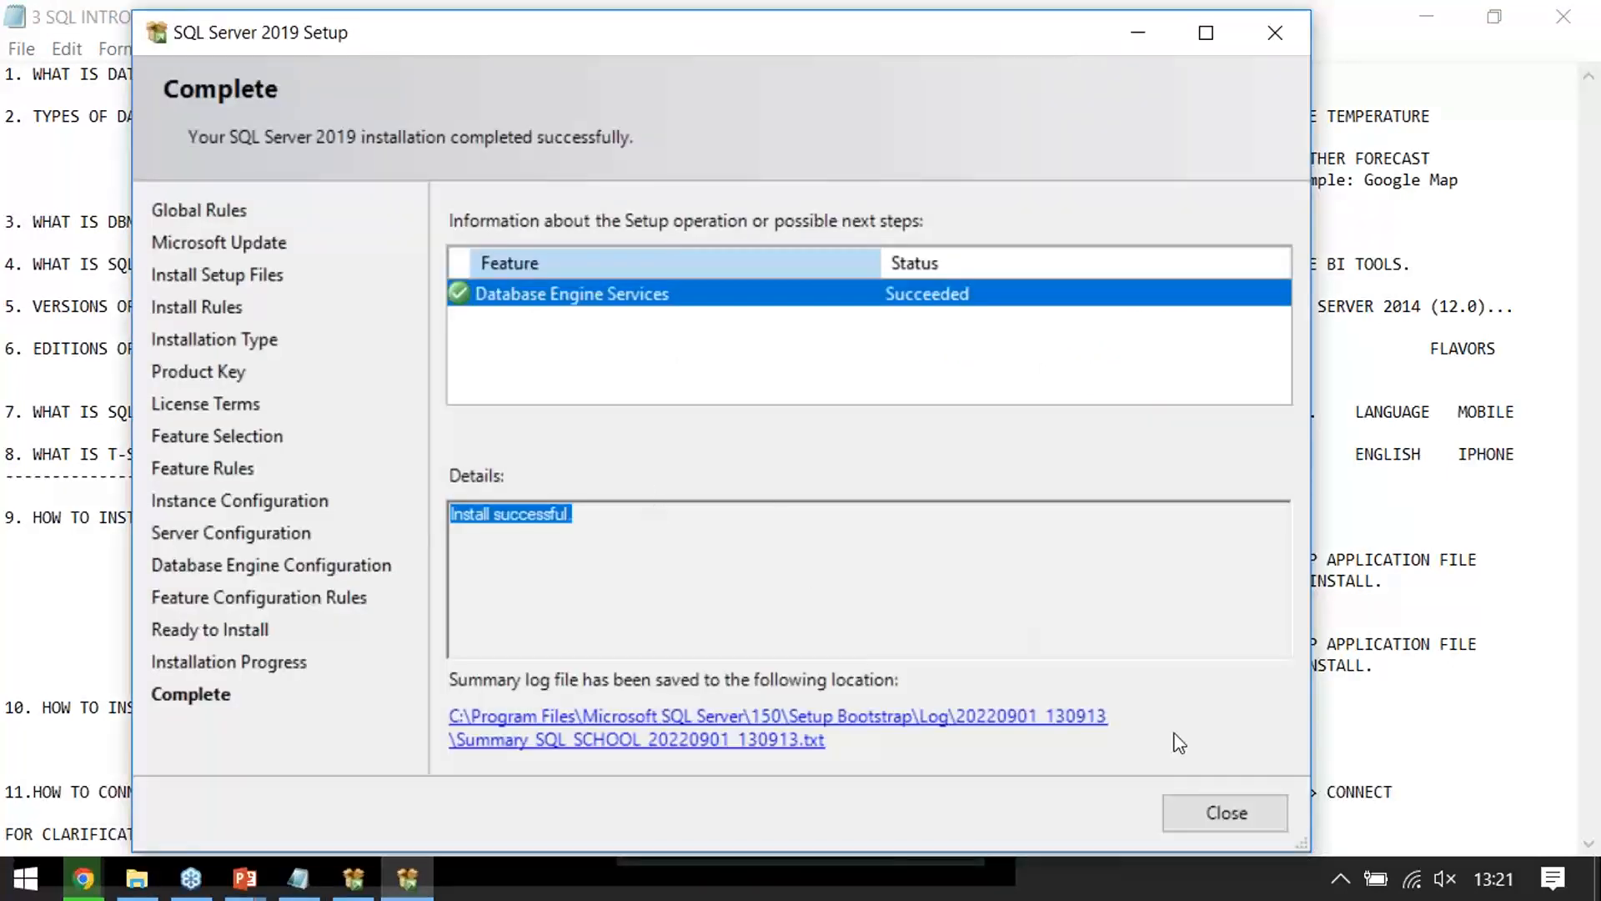
left_click(1206, 812)
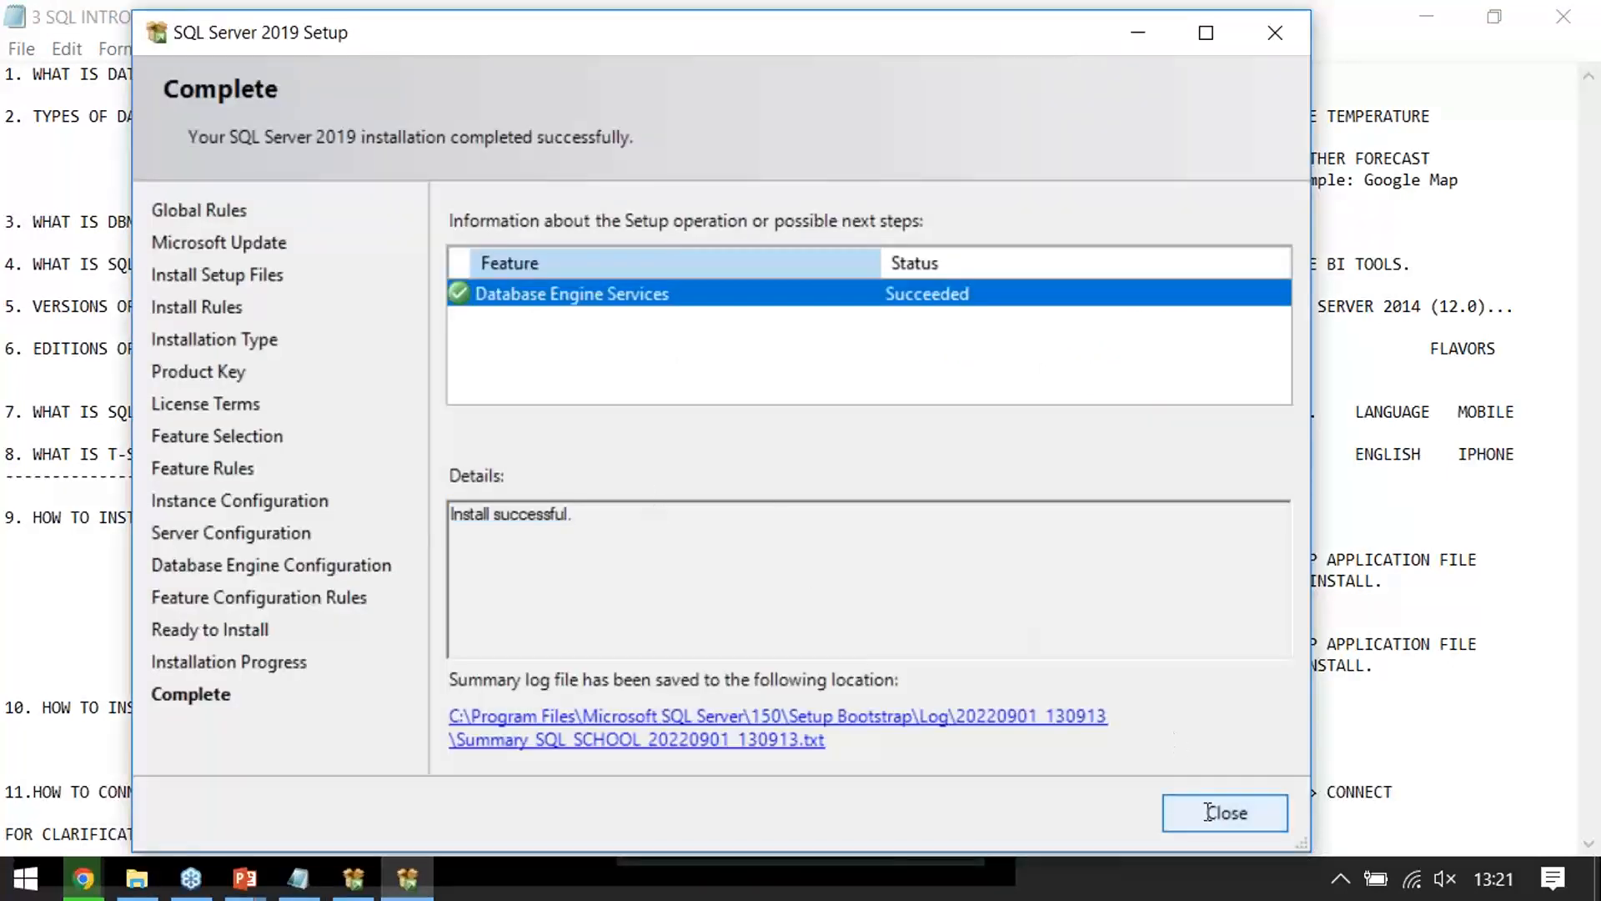
left_click(1207, 812)
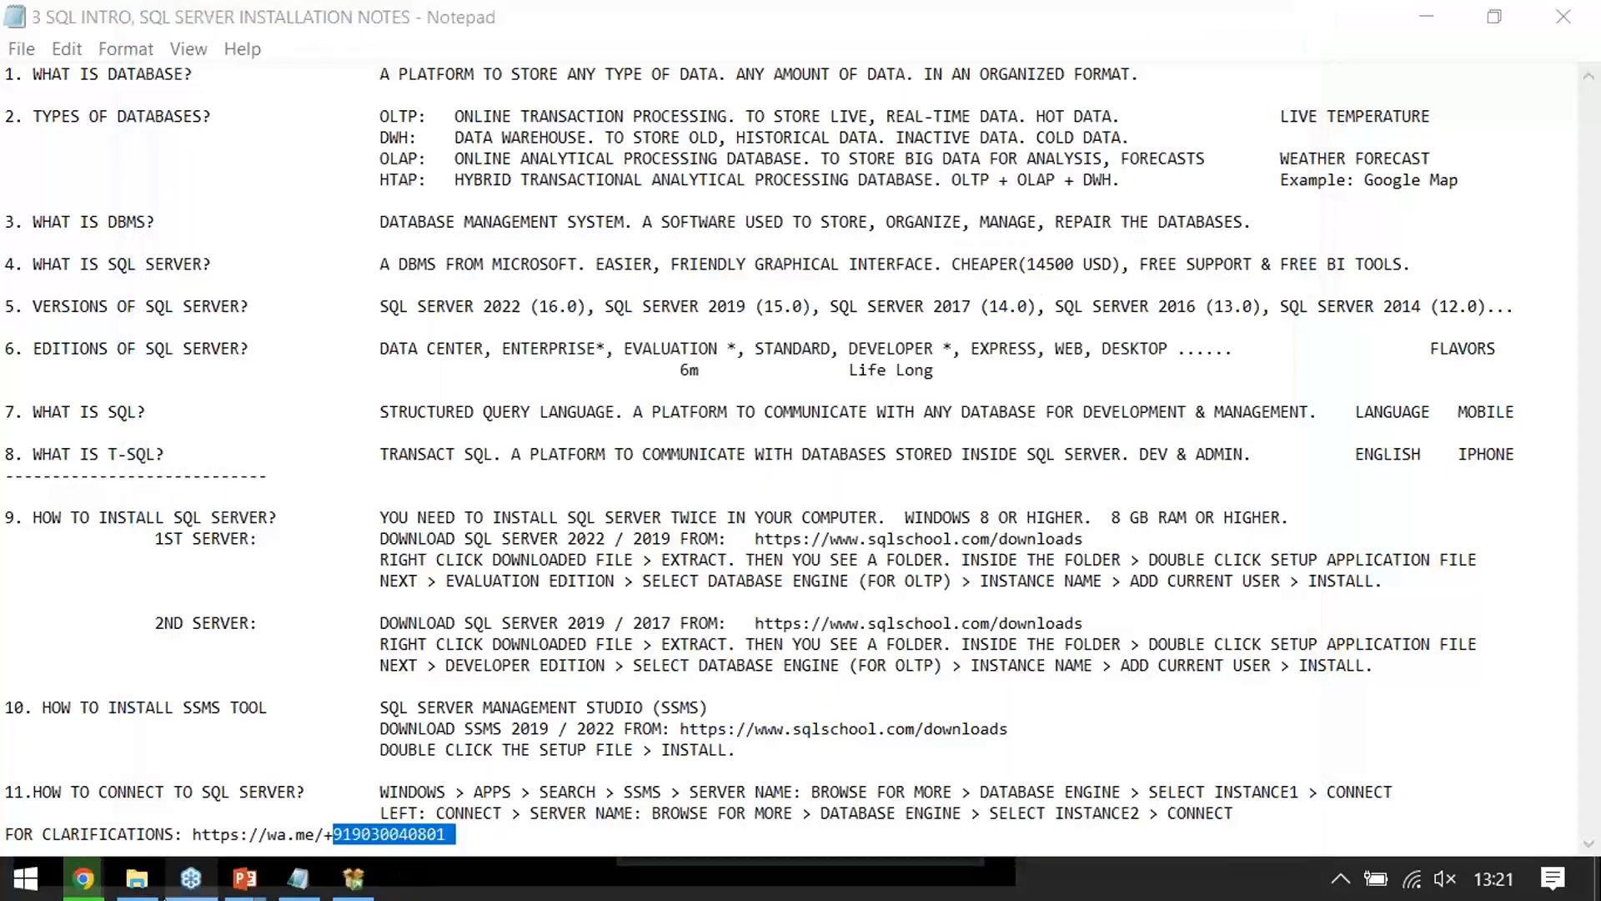
Switch to File Explorer, go up to the SQLServer folder, and select the SQLServer2022-x64-ENU archive
left_click(138, 879)
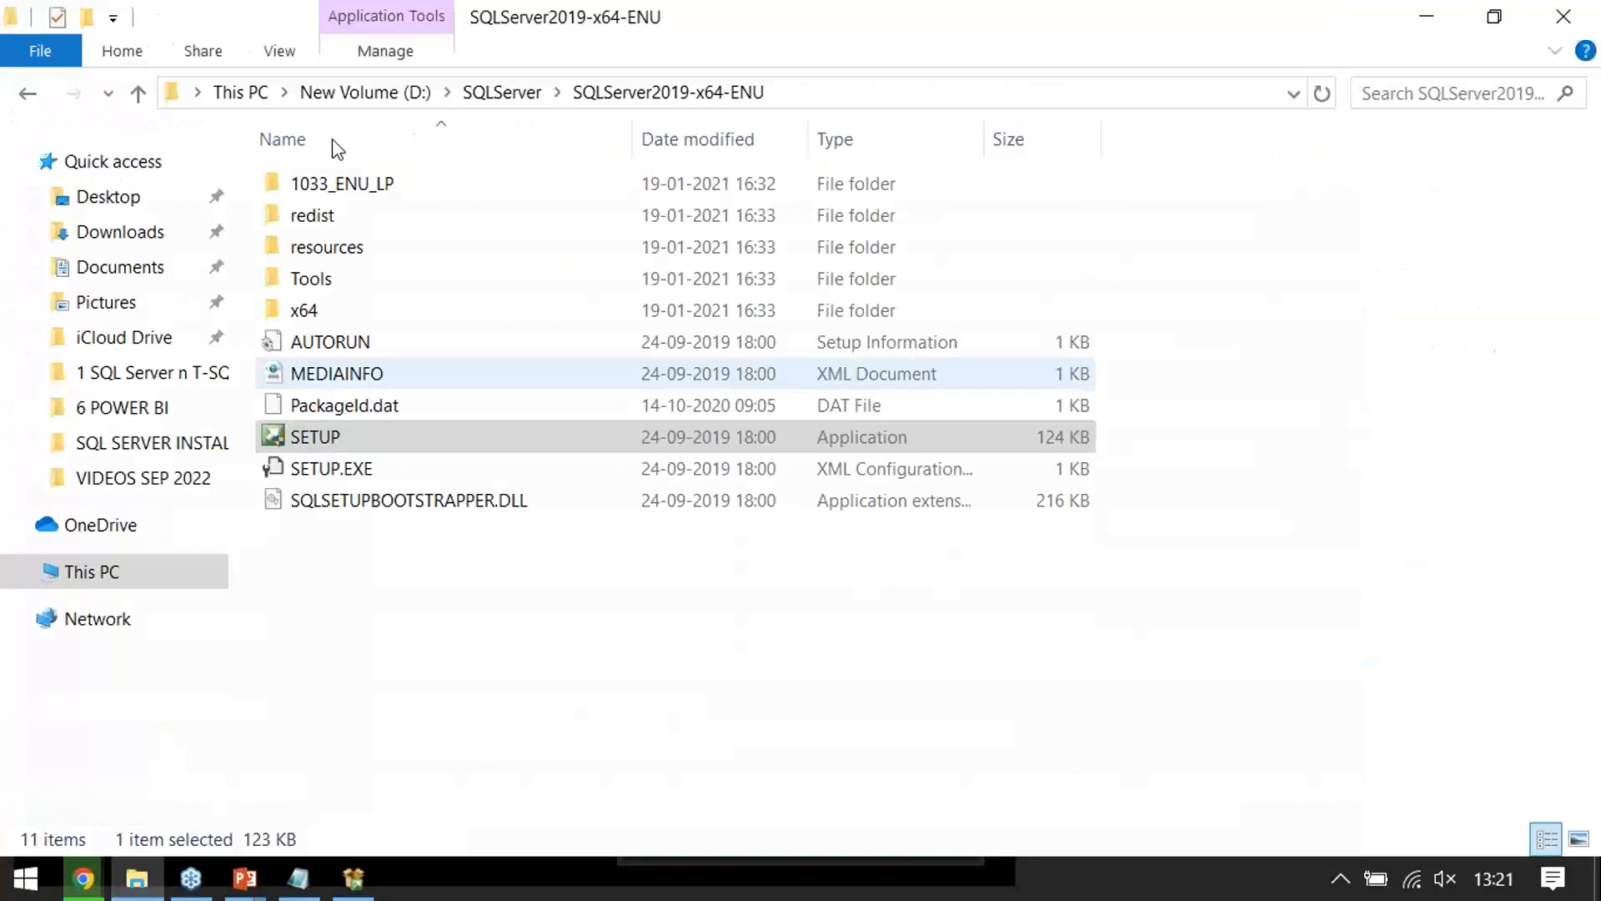
key("alt+Up")
left_click(408, 236)
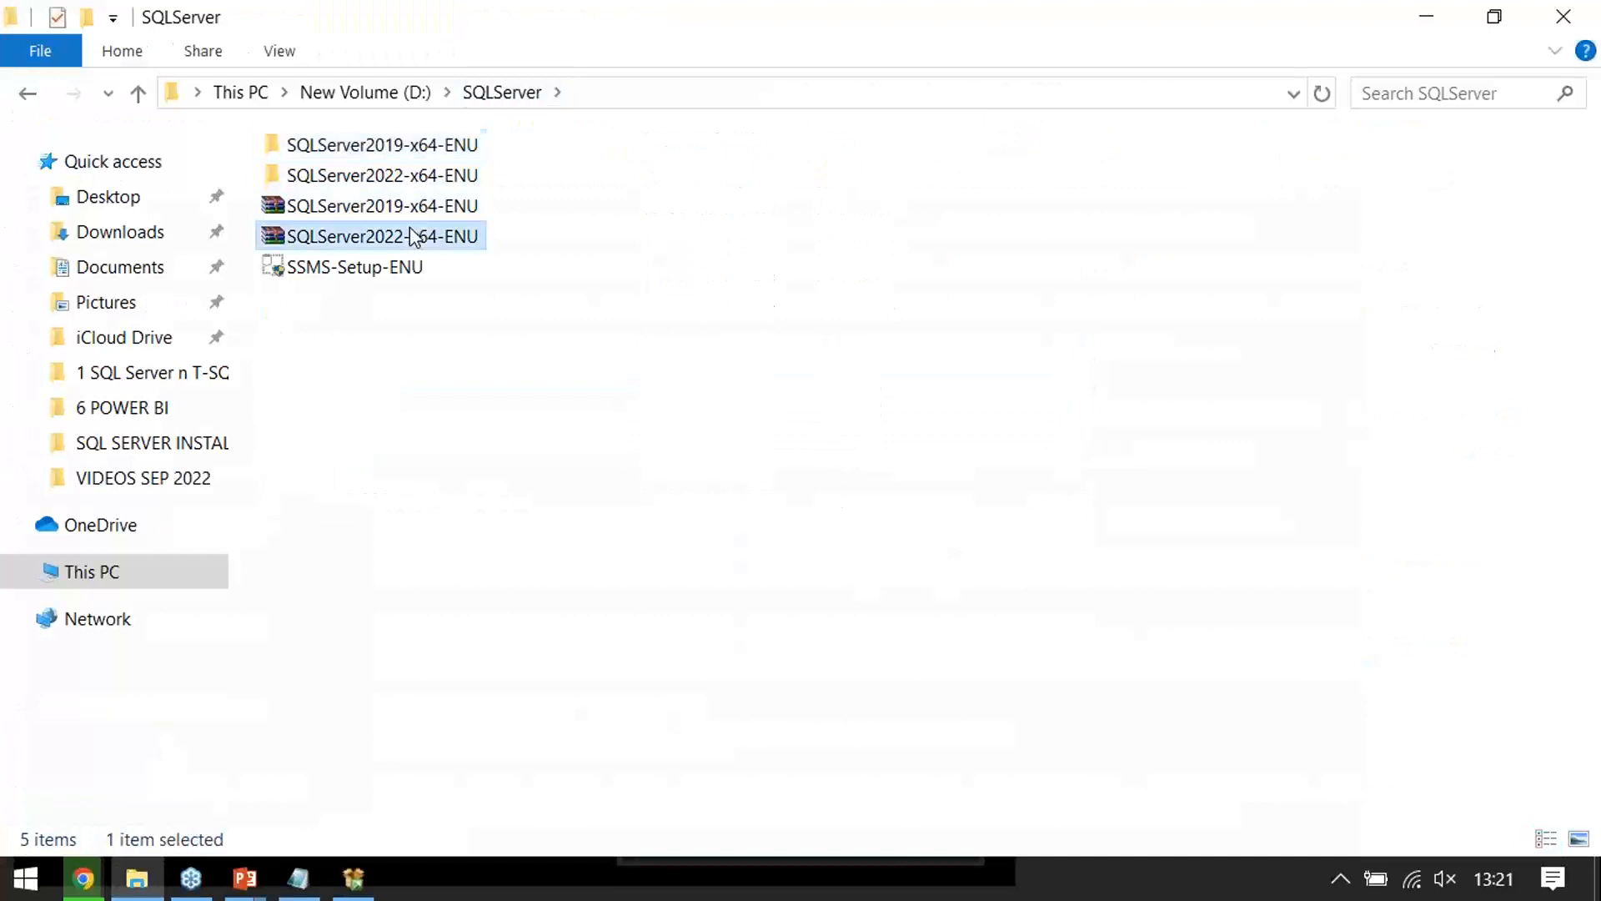
Open the extracted SQLServer2022-x64-ENU folder and launch its SETUP application
right_click(409, 229)
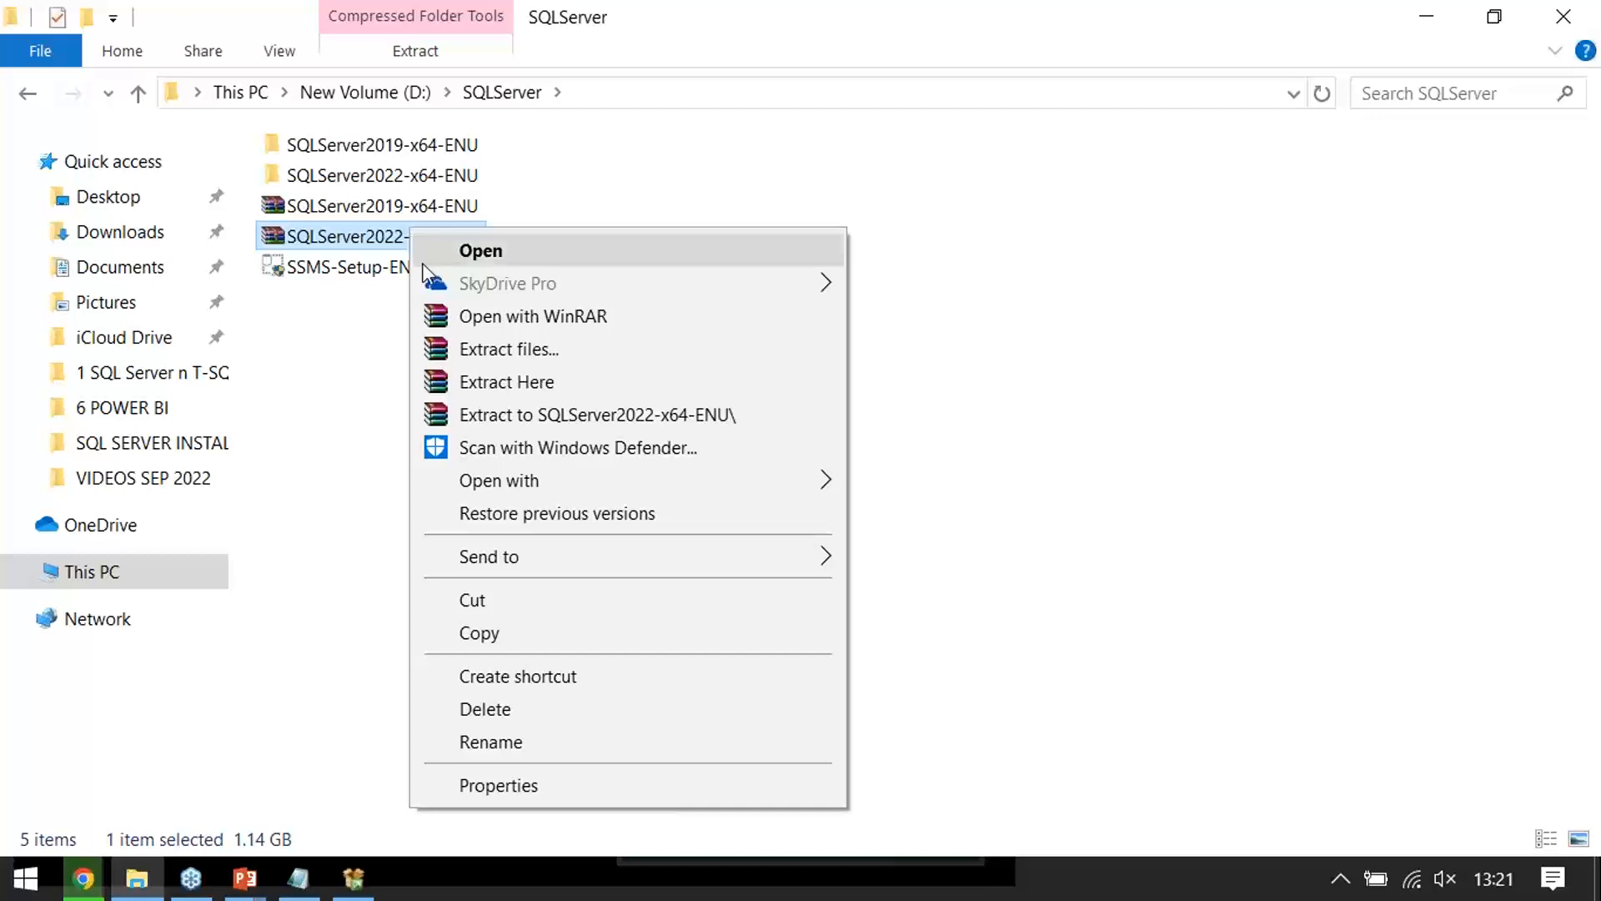
left_click(423, 184)
double_click(423, 182)
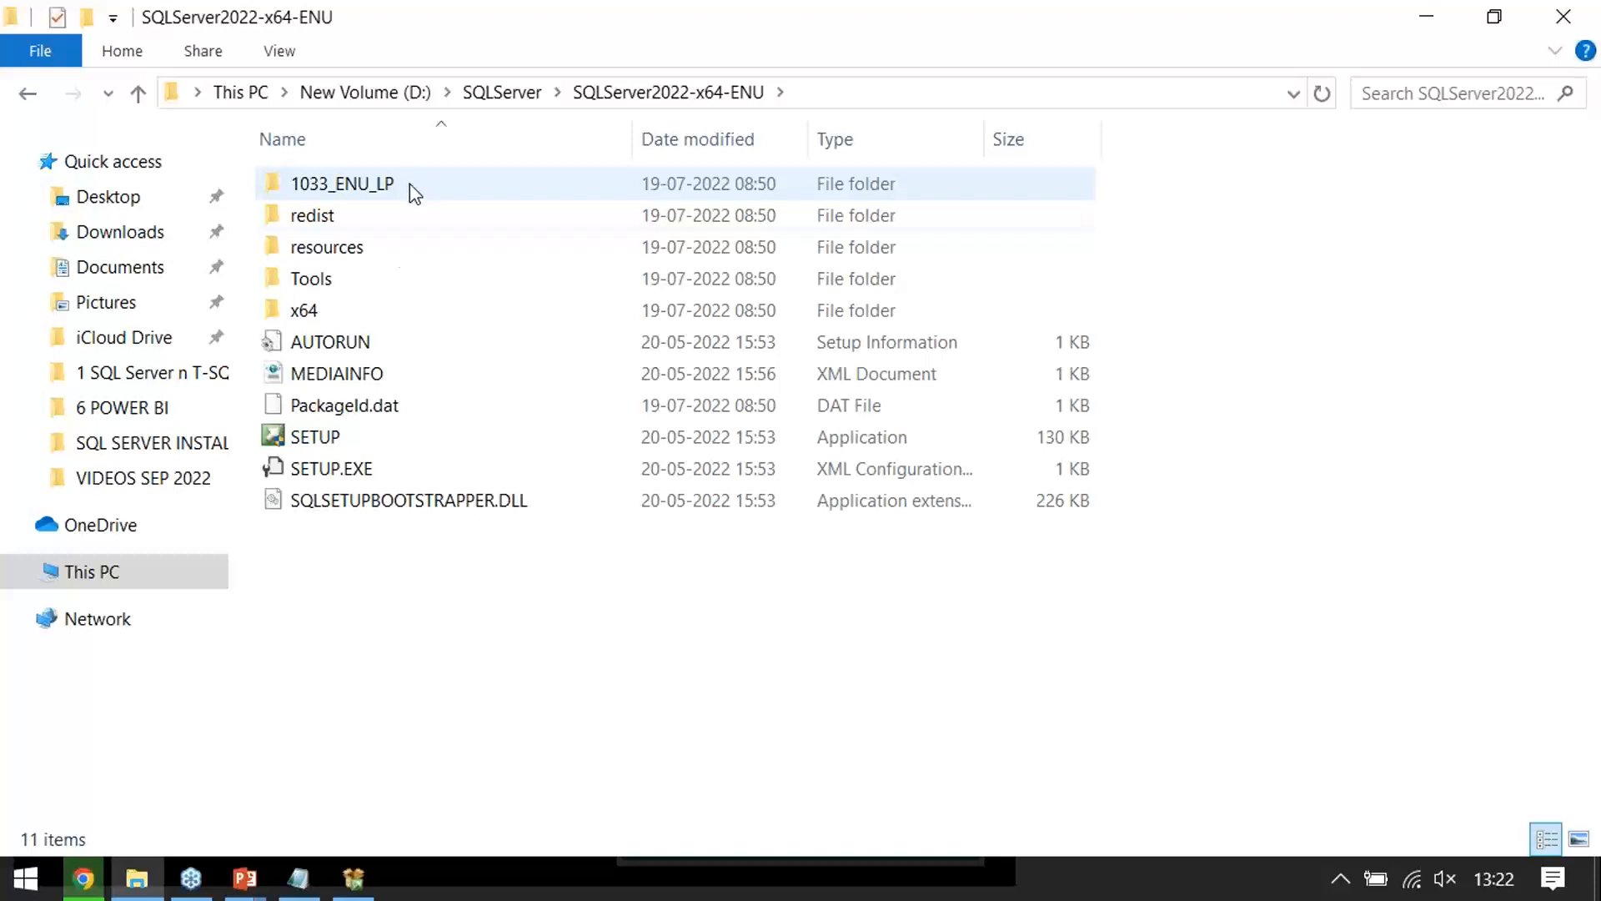
double_click(357, 442)
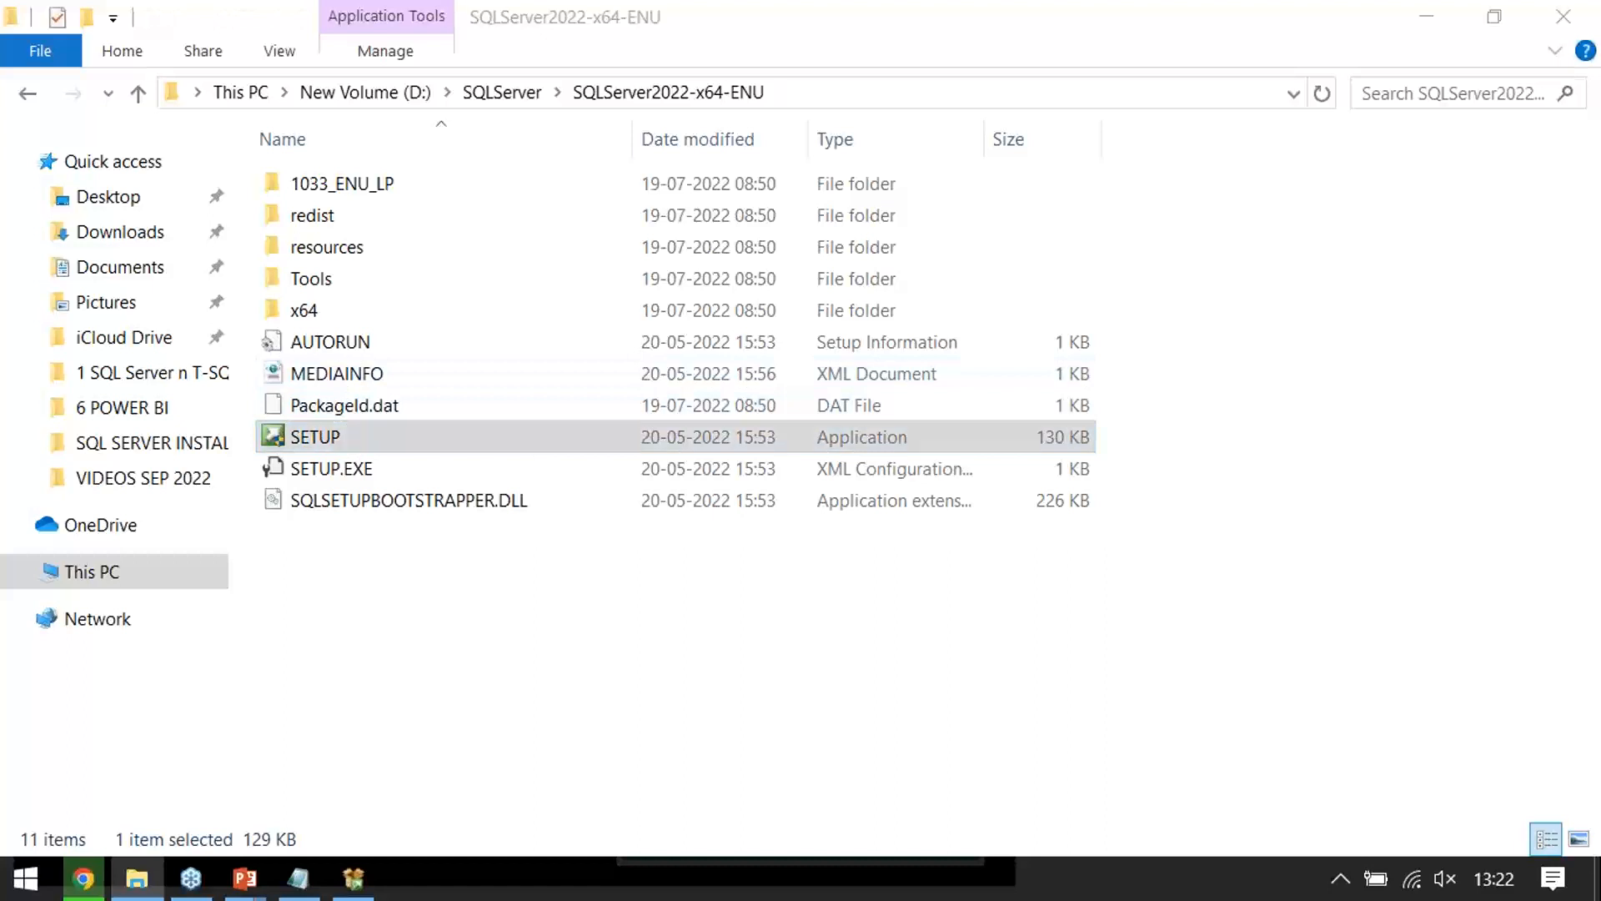
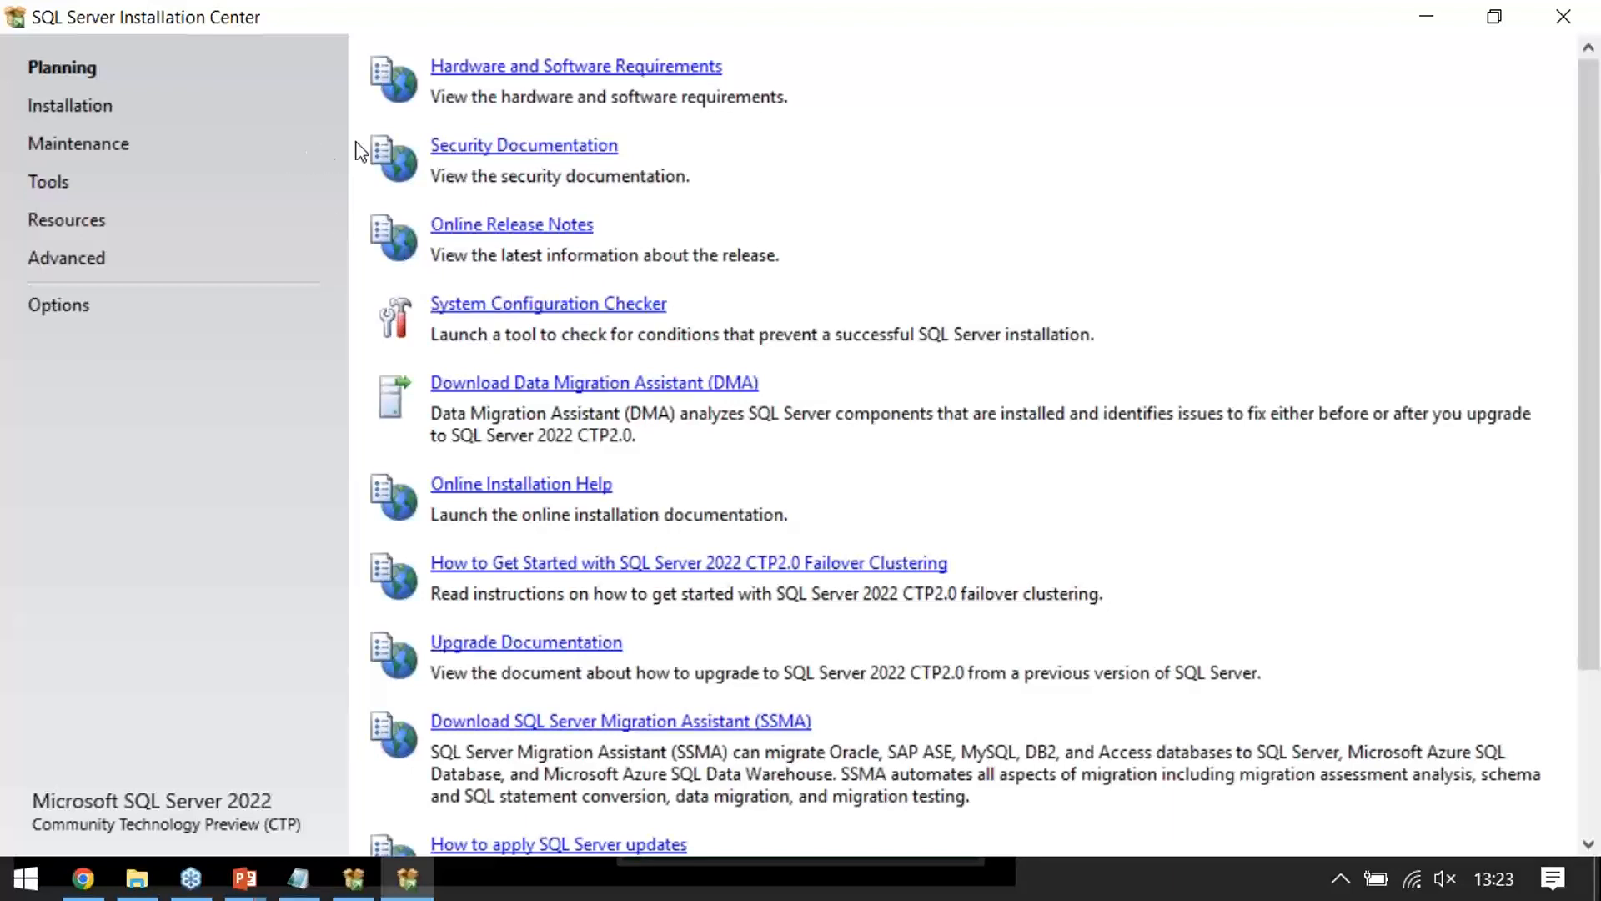
Run the System Configuration Checker, expand the Global Rules details, and close the check
left_click(528, 309)
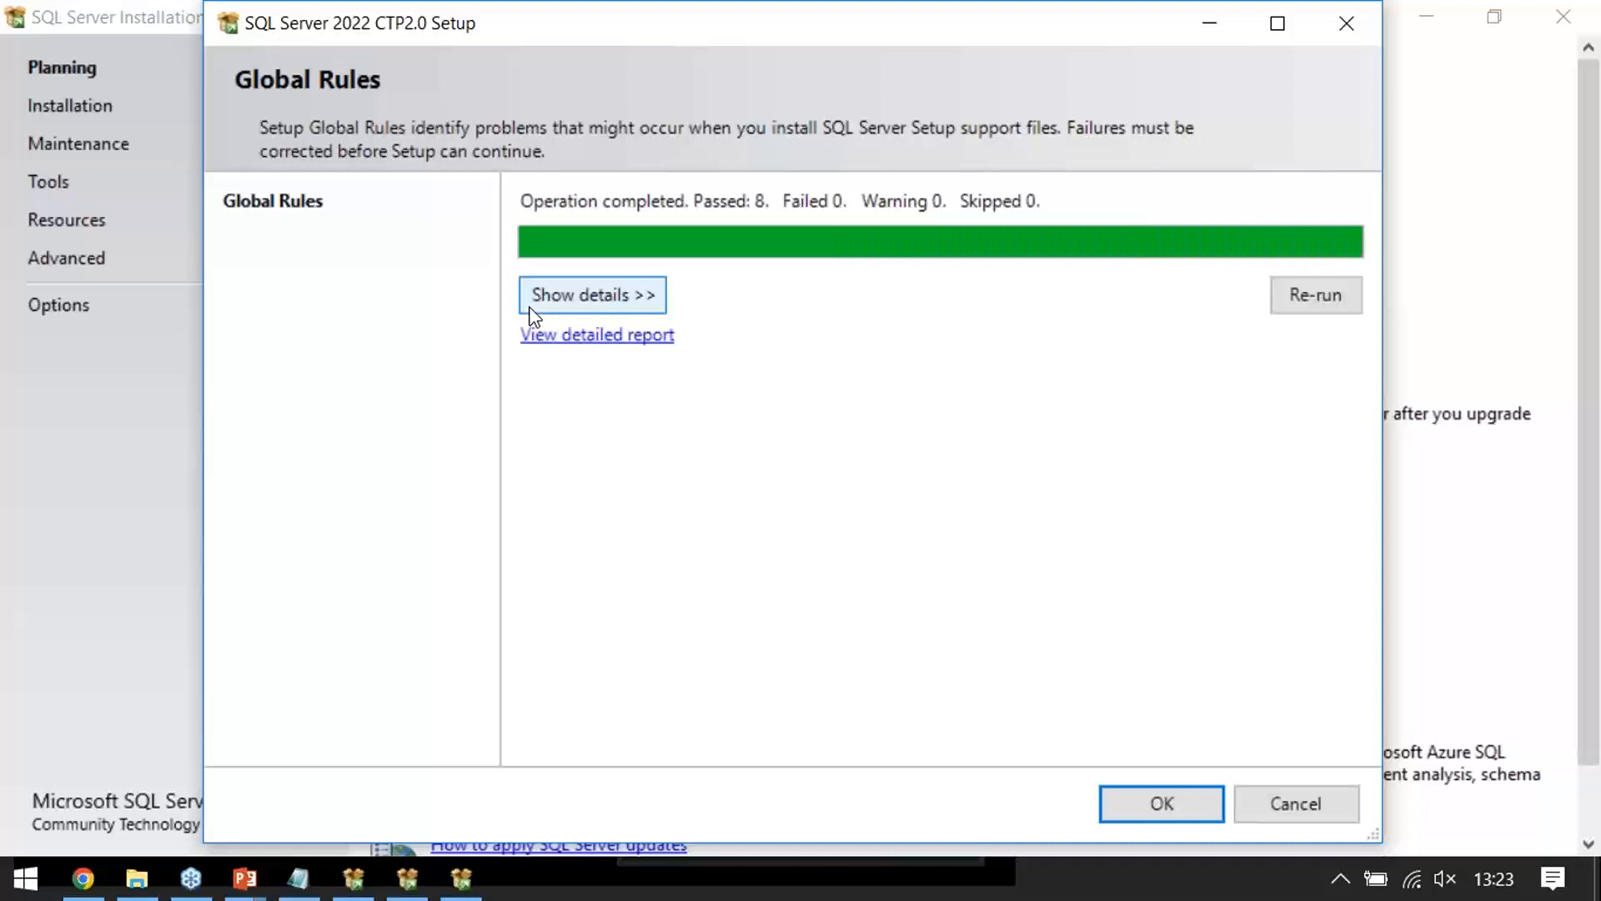
left_click(552, 293)
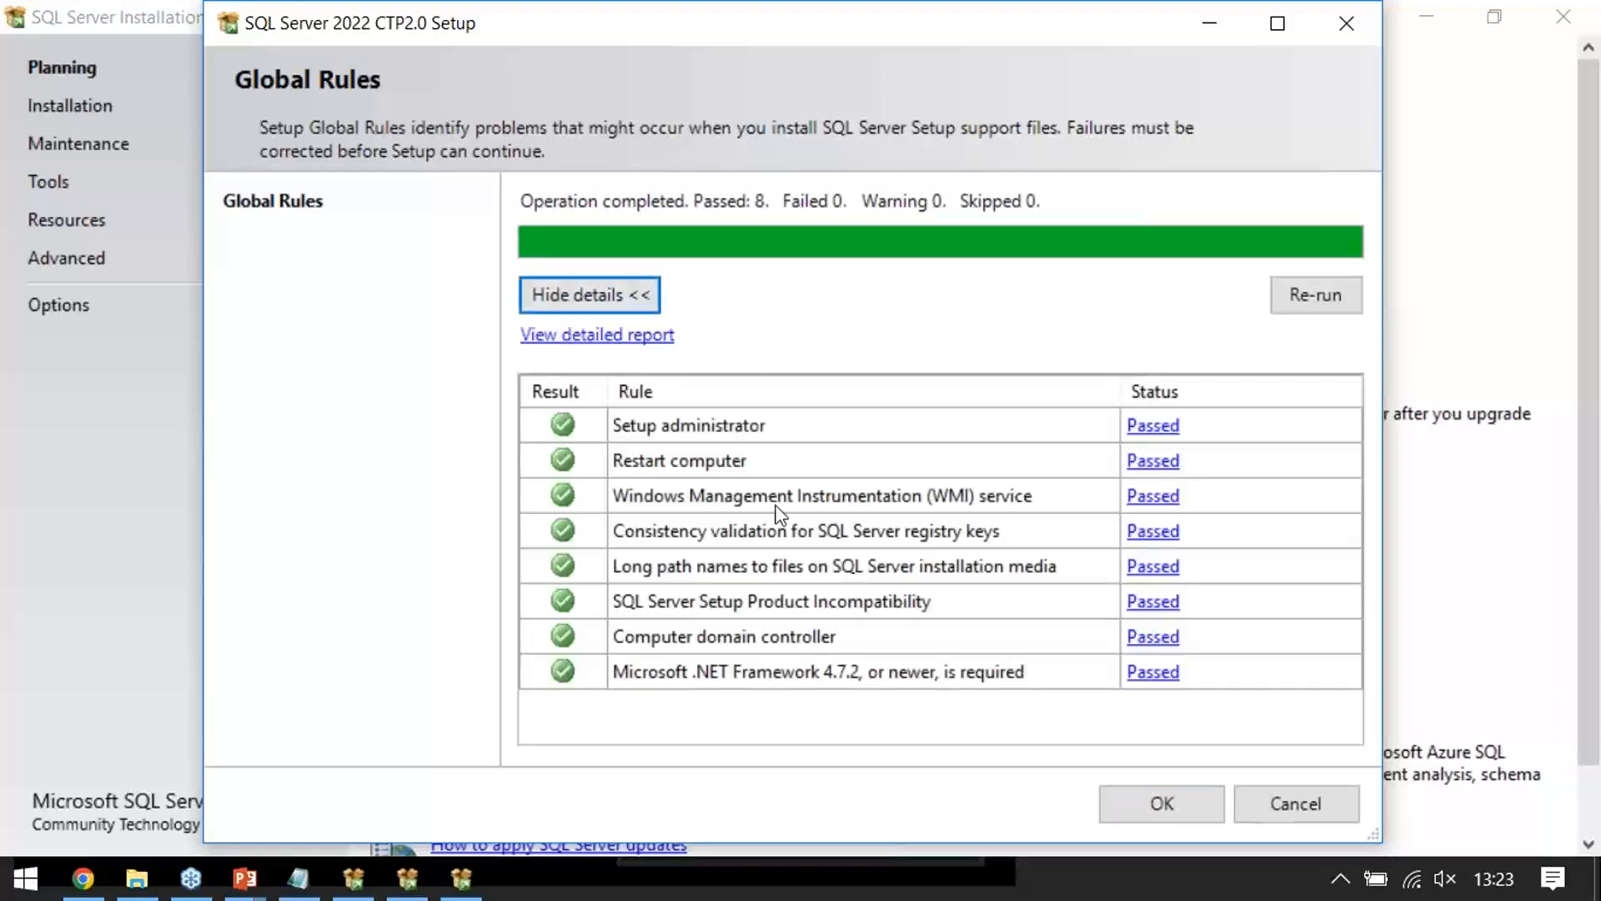
left_click(1152, 807)
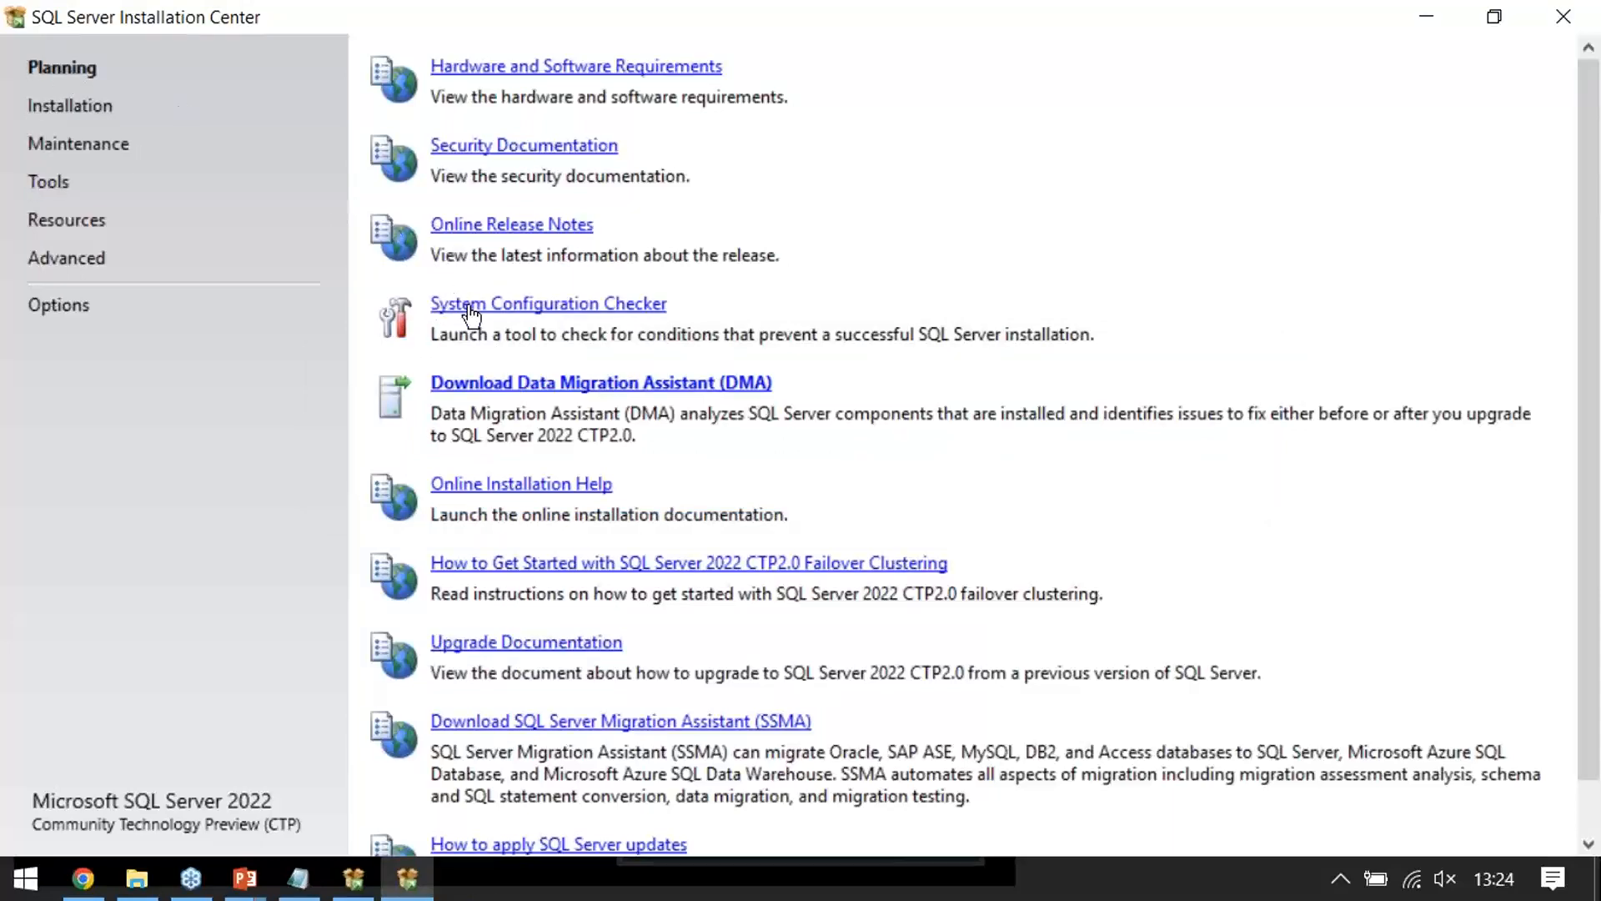
Launch a new SQL Server stand-alone installation and draw check marks beside Installation and over the stand-alone option
left_click(83, 108)
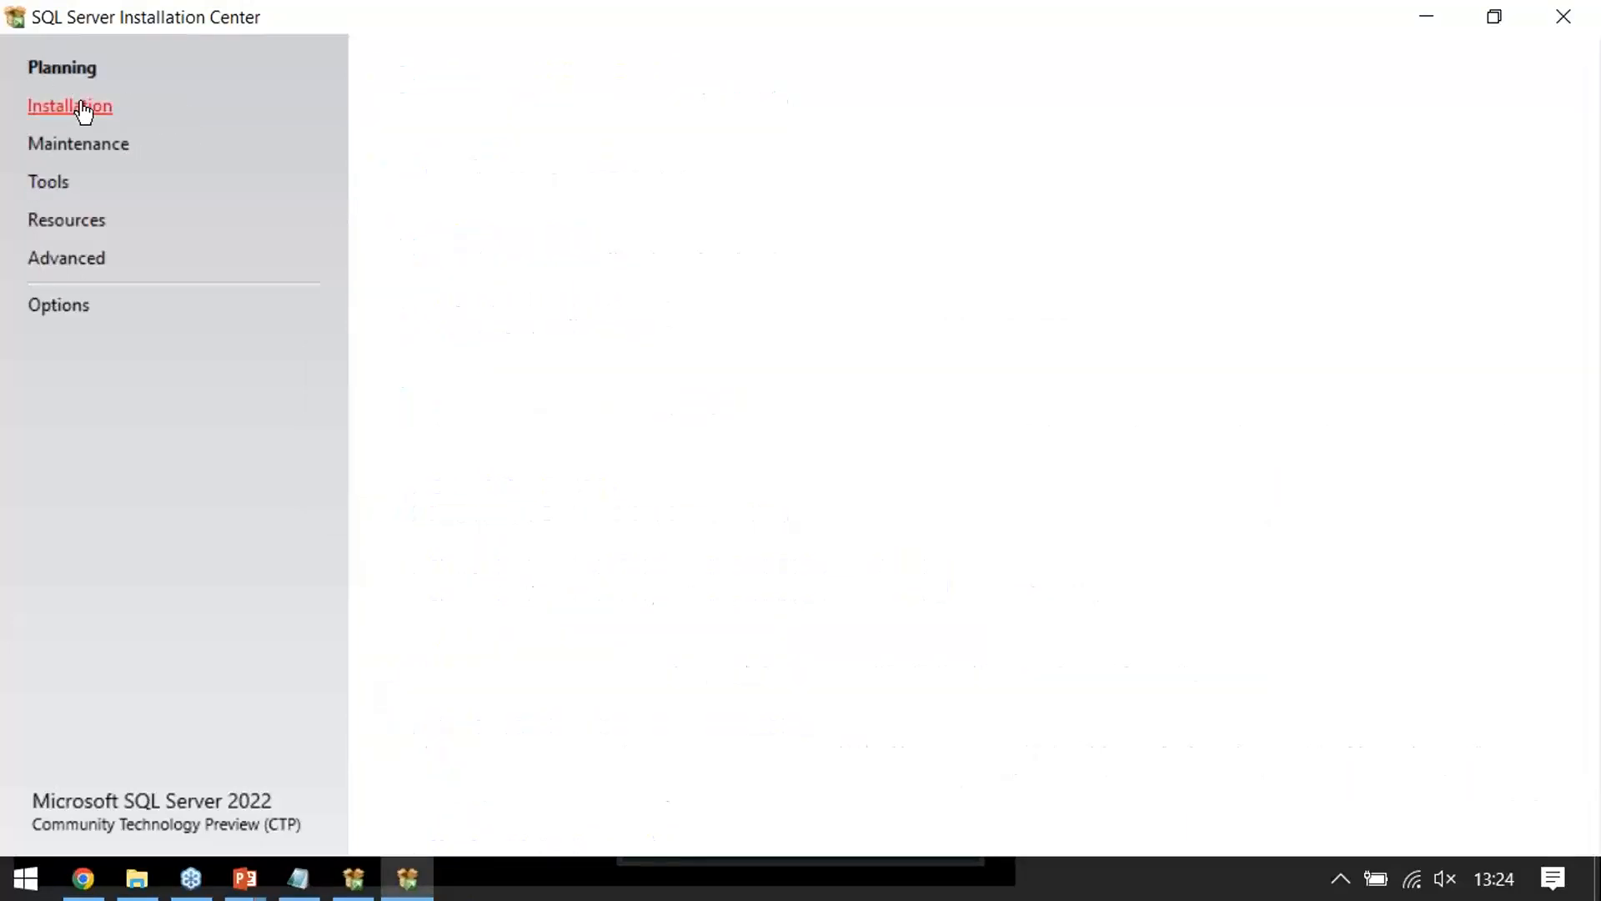
left_click(495, 71)
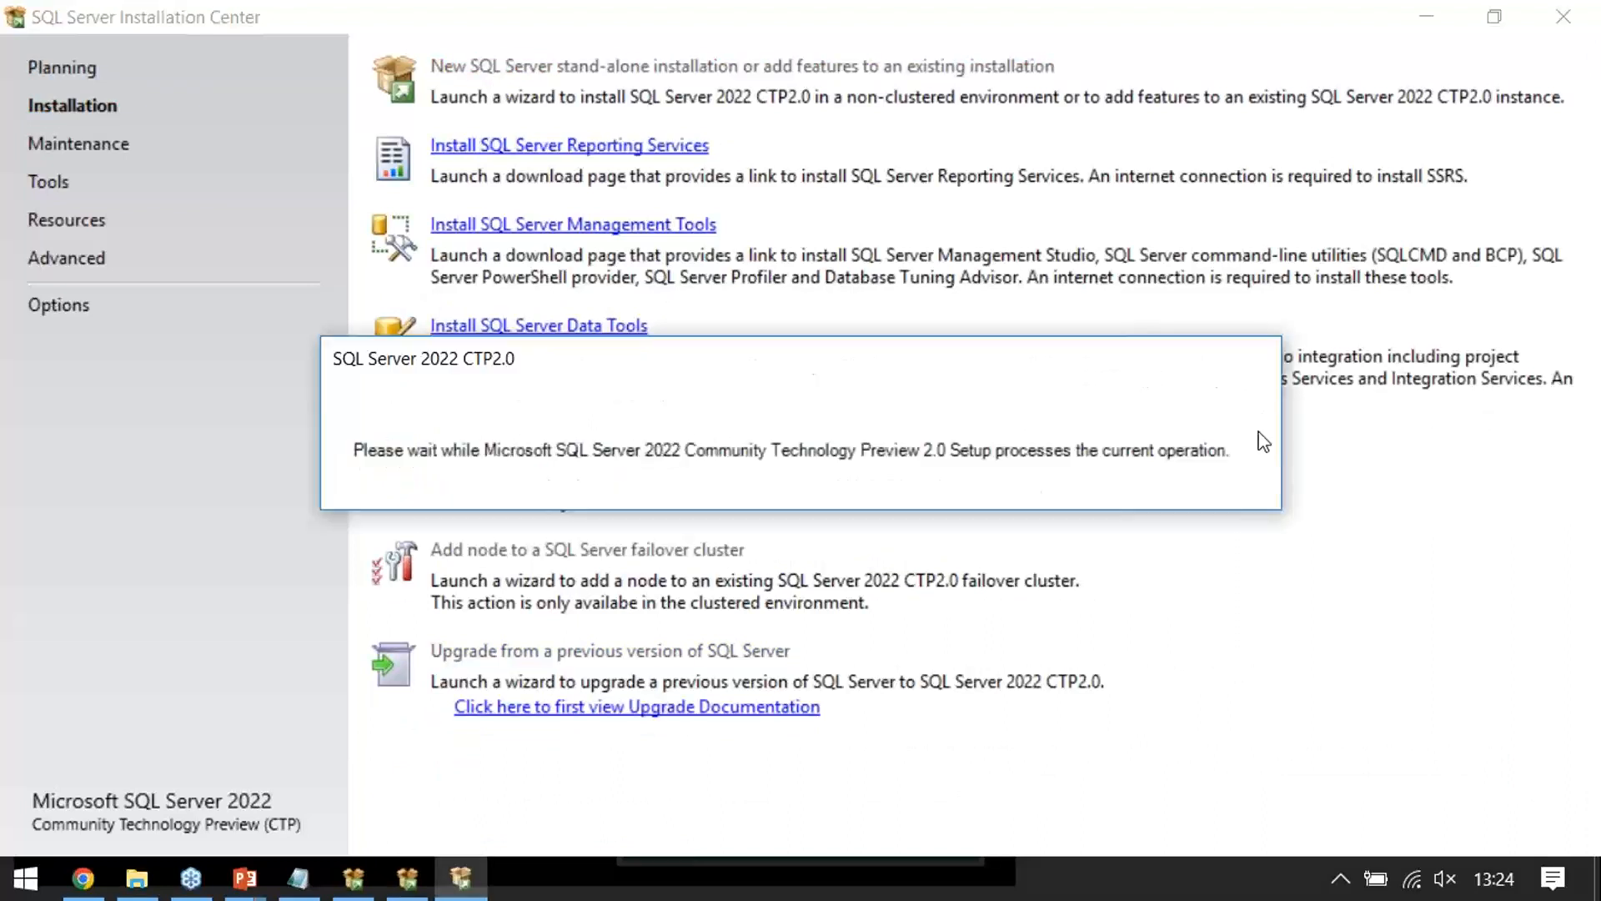
mouse_move(133, 95)
left_mouse_down()
mouse_move(143, 111)
mouse_move(185, 73)
left_mouse_up()
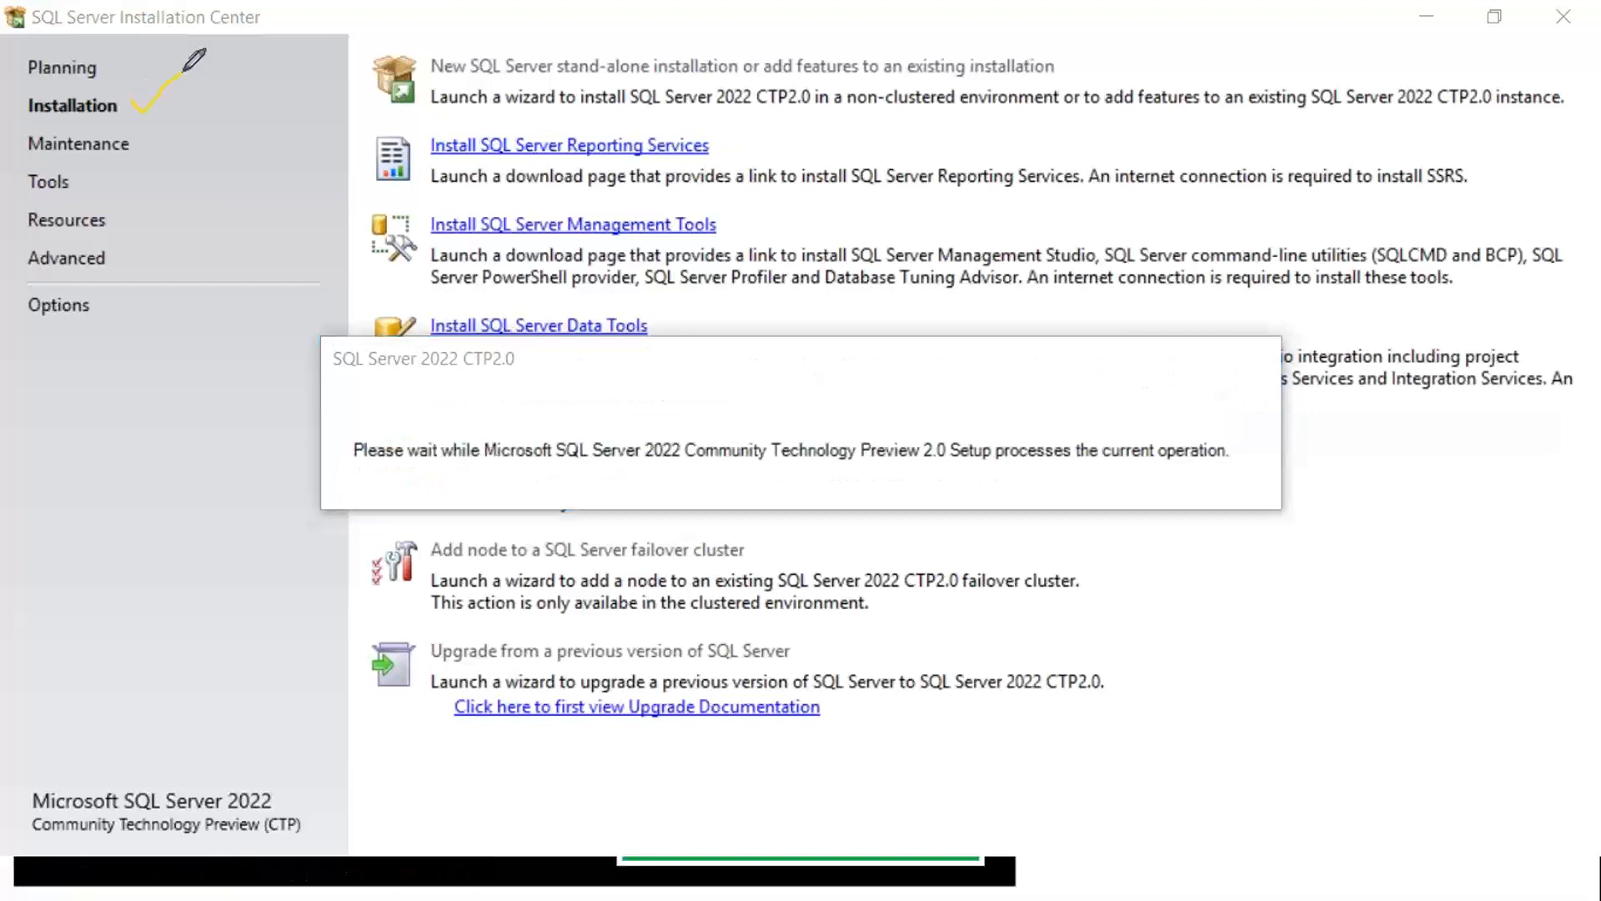
left_click_drag(364, 35, 463, 0)
mouse_move(136, 94)
left_mouse_down()
mouse_move(151, 110)
mouse_move(204, 60)
left_mouse_up()
mouse_move(360, 25)
left_mouse_down()
mouse_move(364, 42)
mouse_move(405, 36)
mouse_move(460, 2)
left_mouse_up()
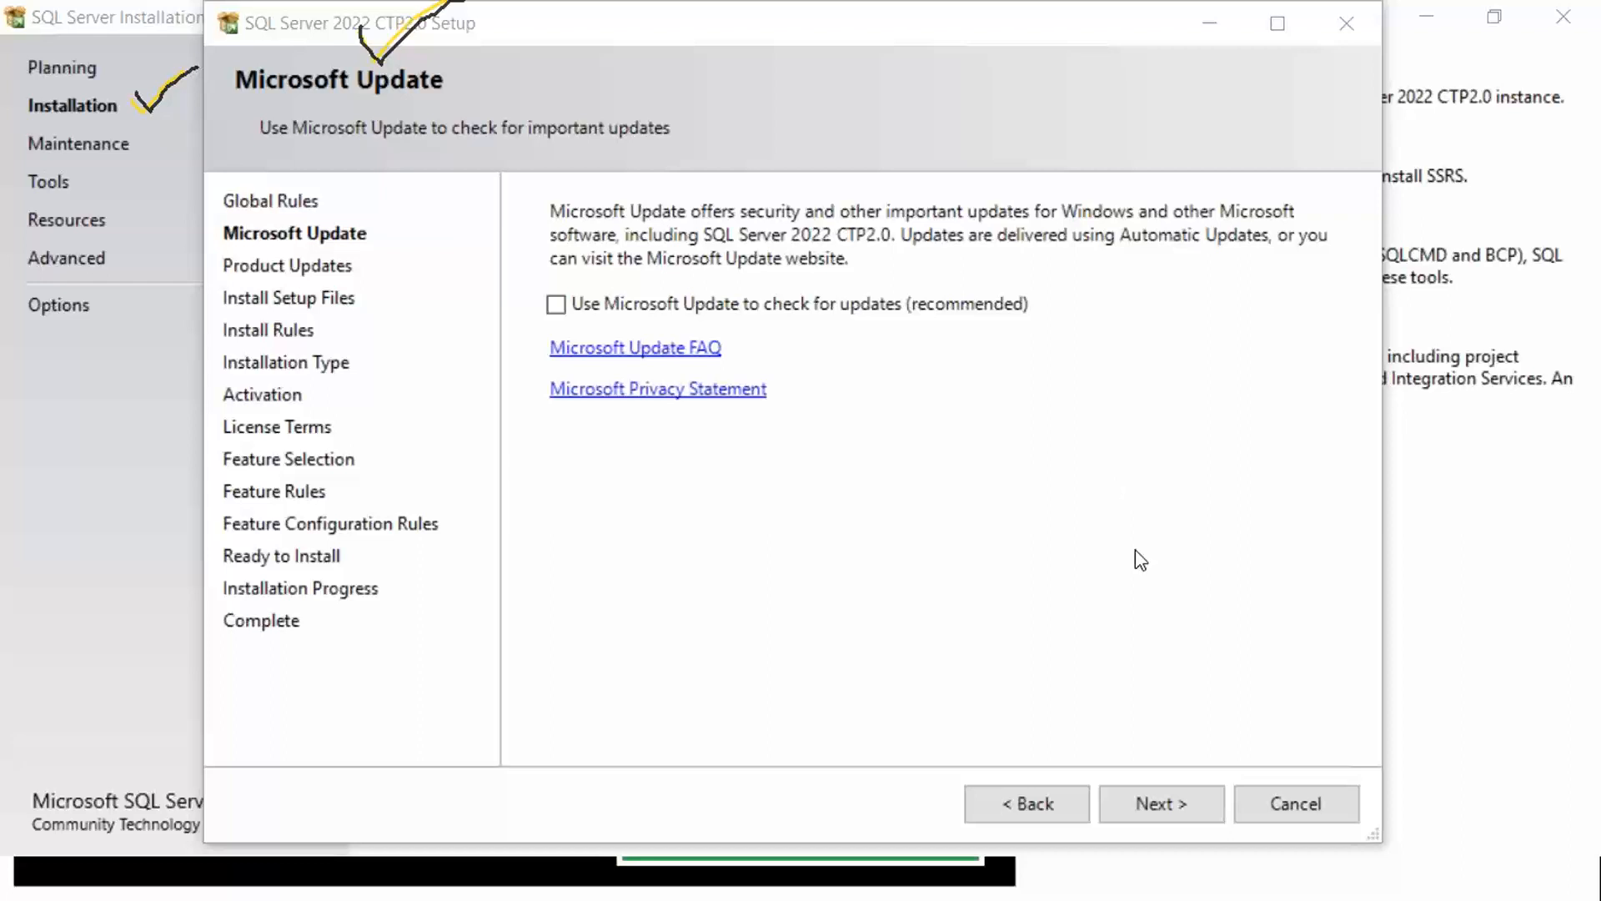
Continue past Microsoft Update and Product Updates without enabling updates, and proceed with a new installation of SQL Server 2022 CTP2.0
left_click(1175, 791)
left_click(1174, 791)
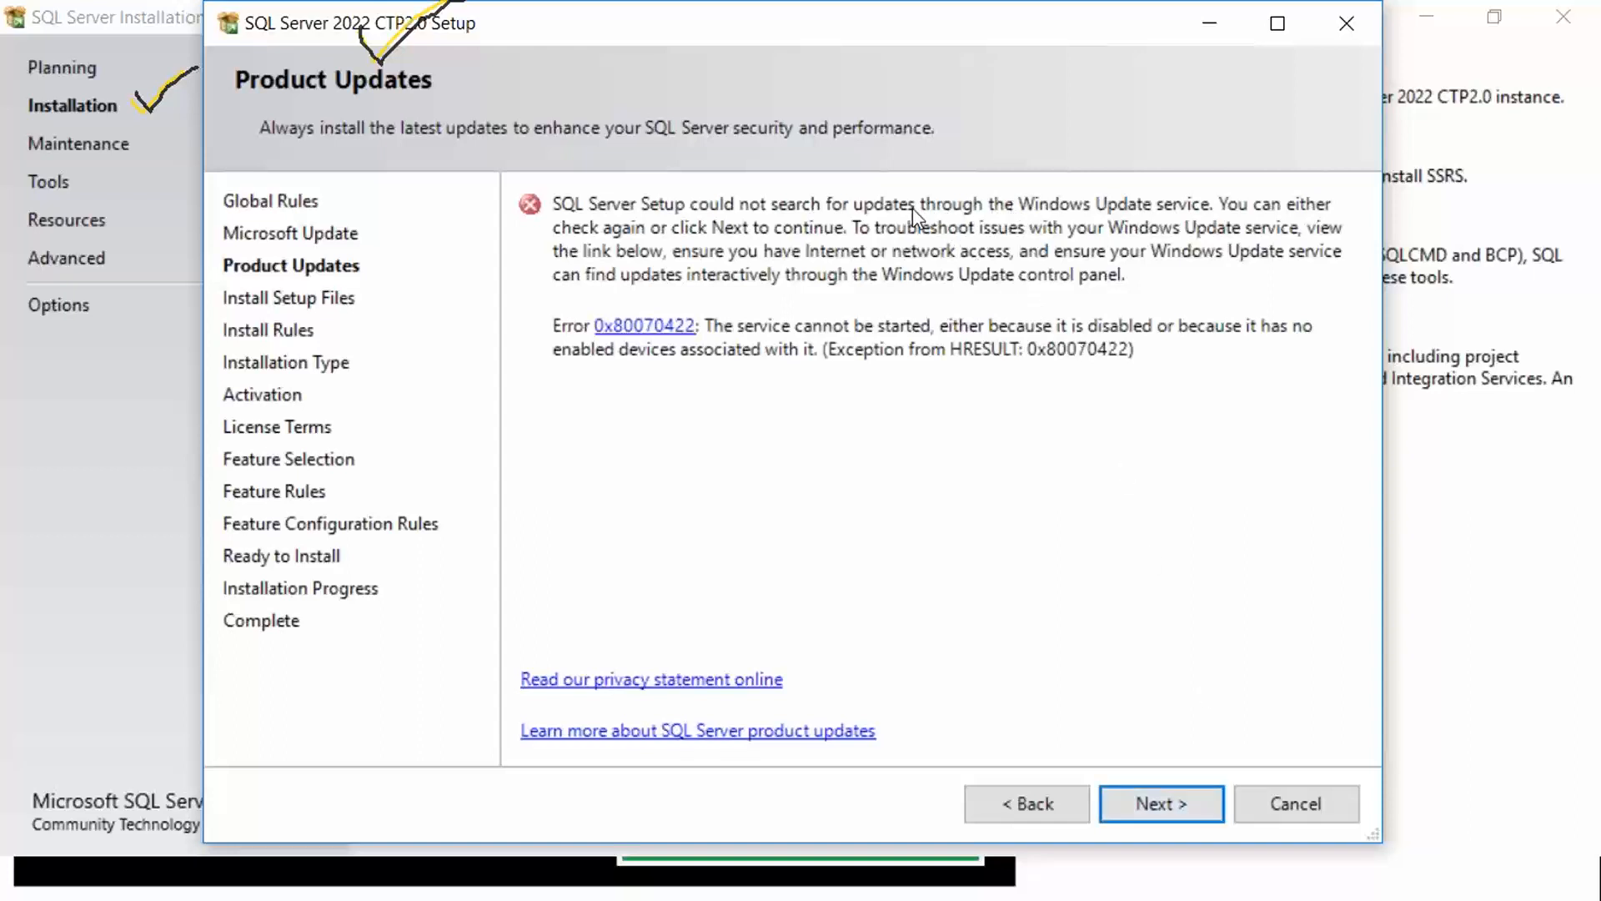
left_click(1197, 809)
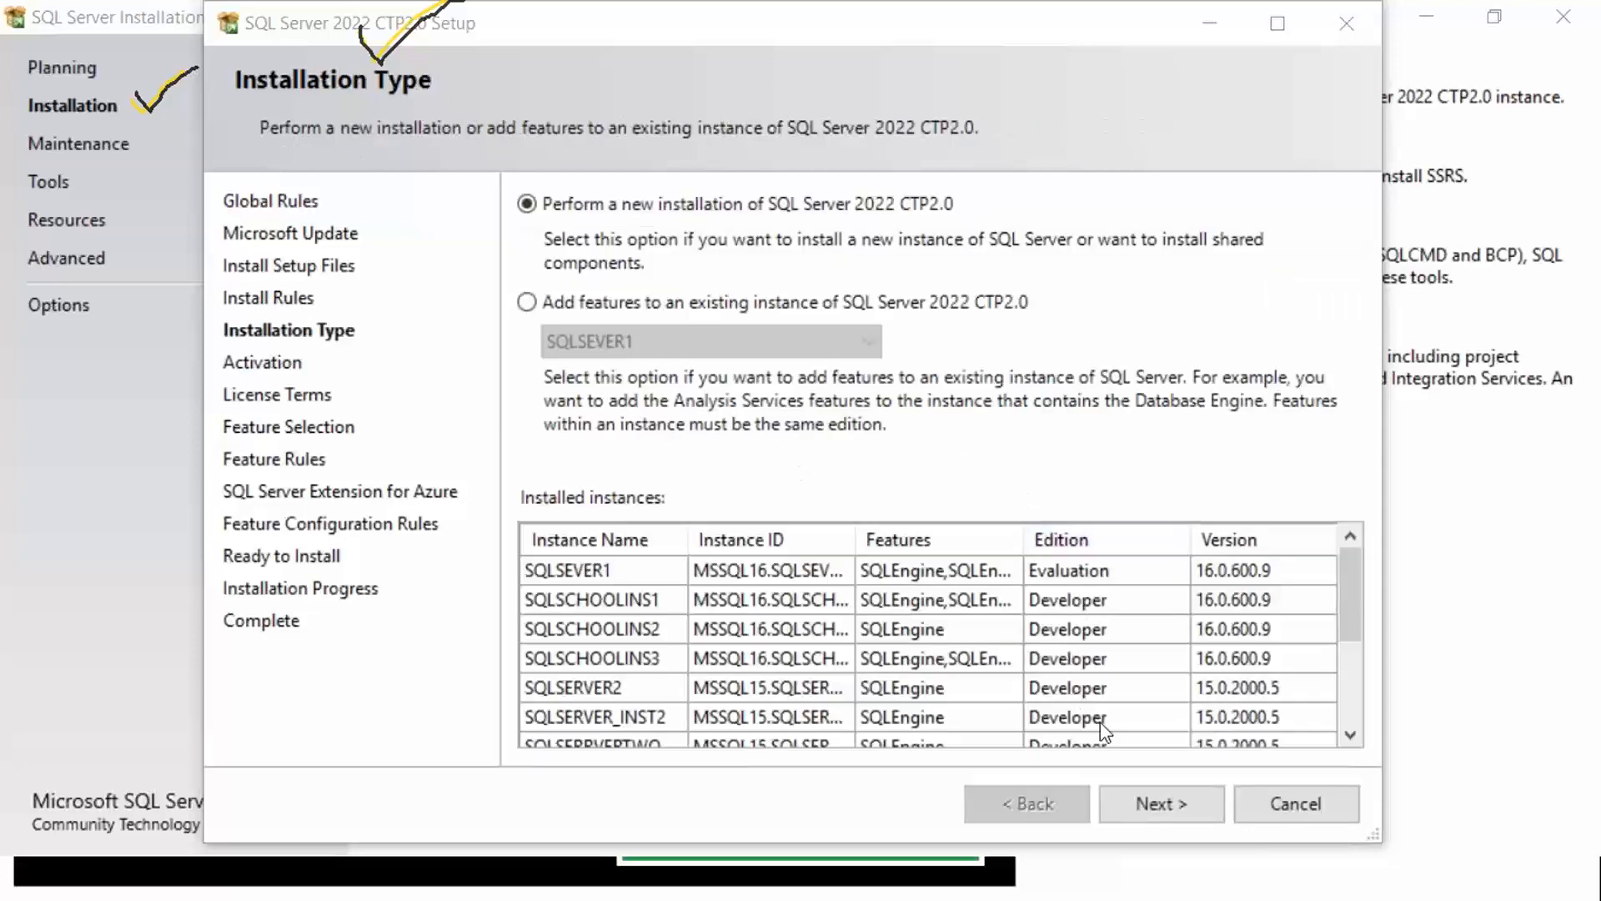
left_click(1163, 809)
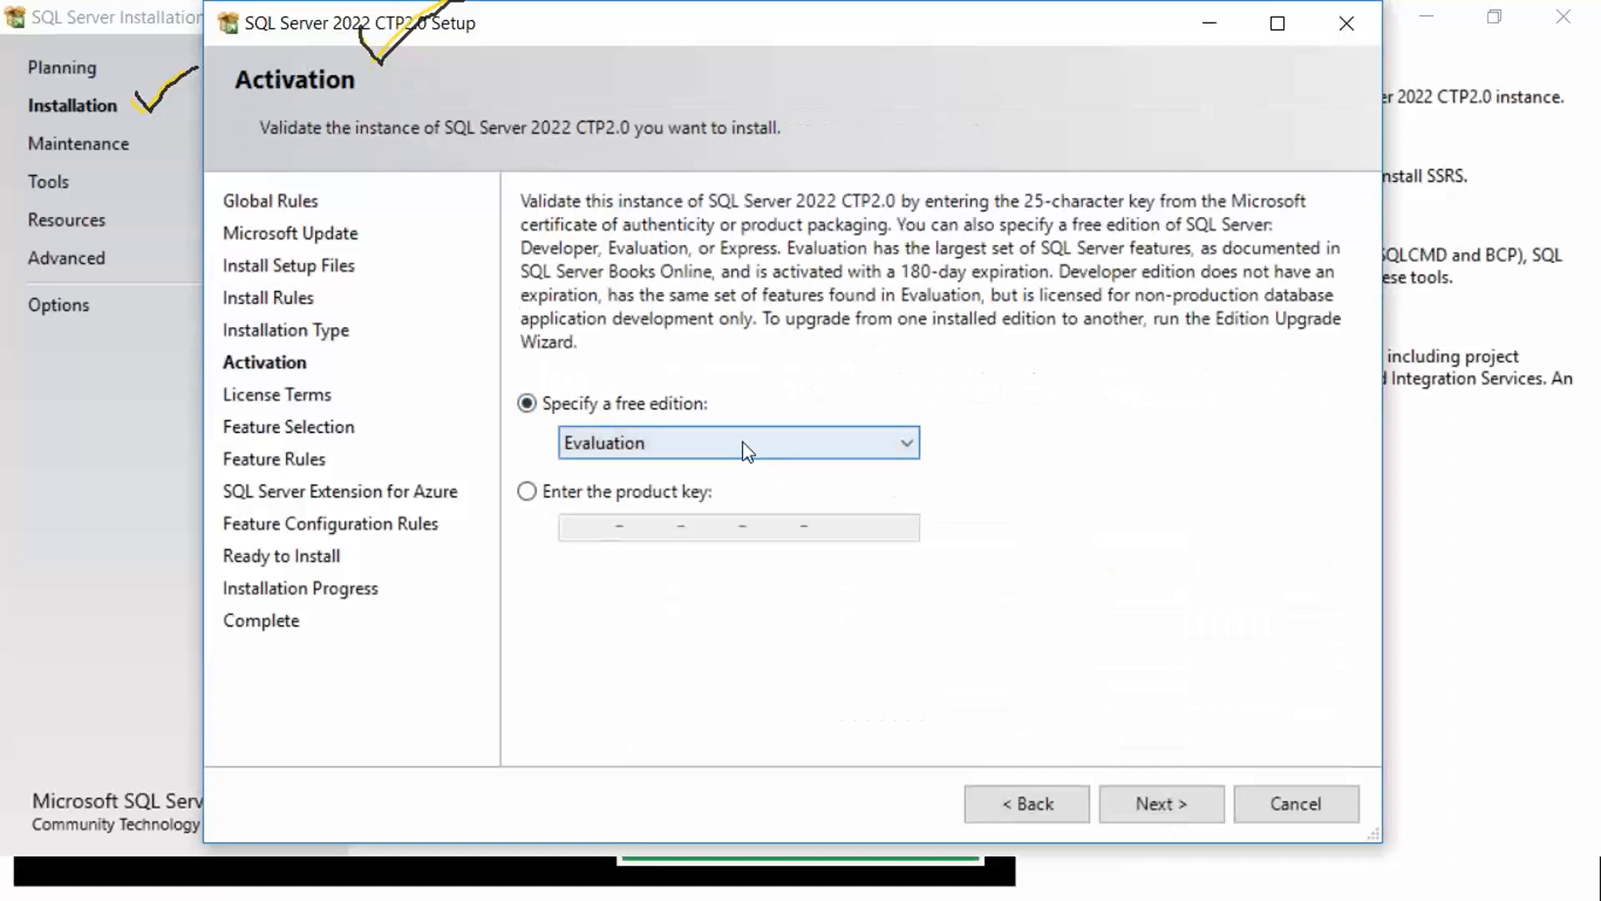
Choose the free Developer edition and accept the license terms
left_click(742, 442)
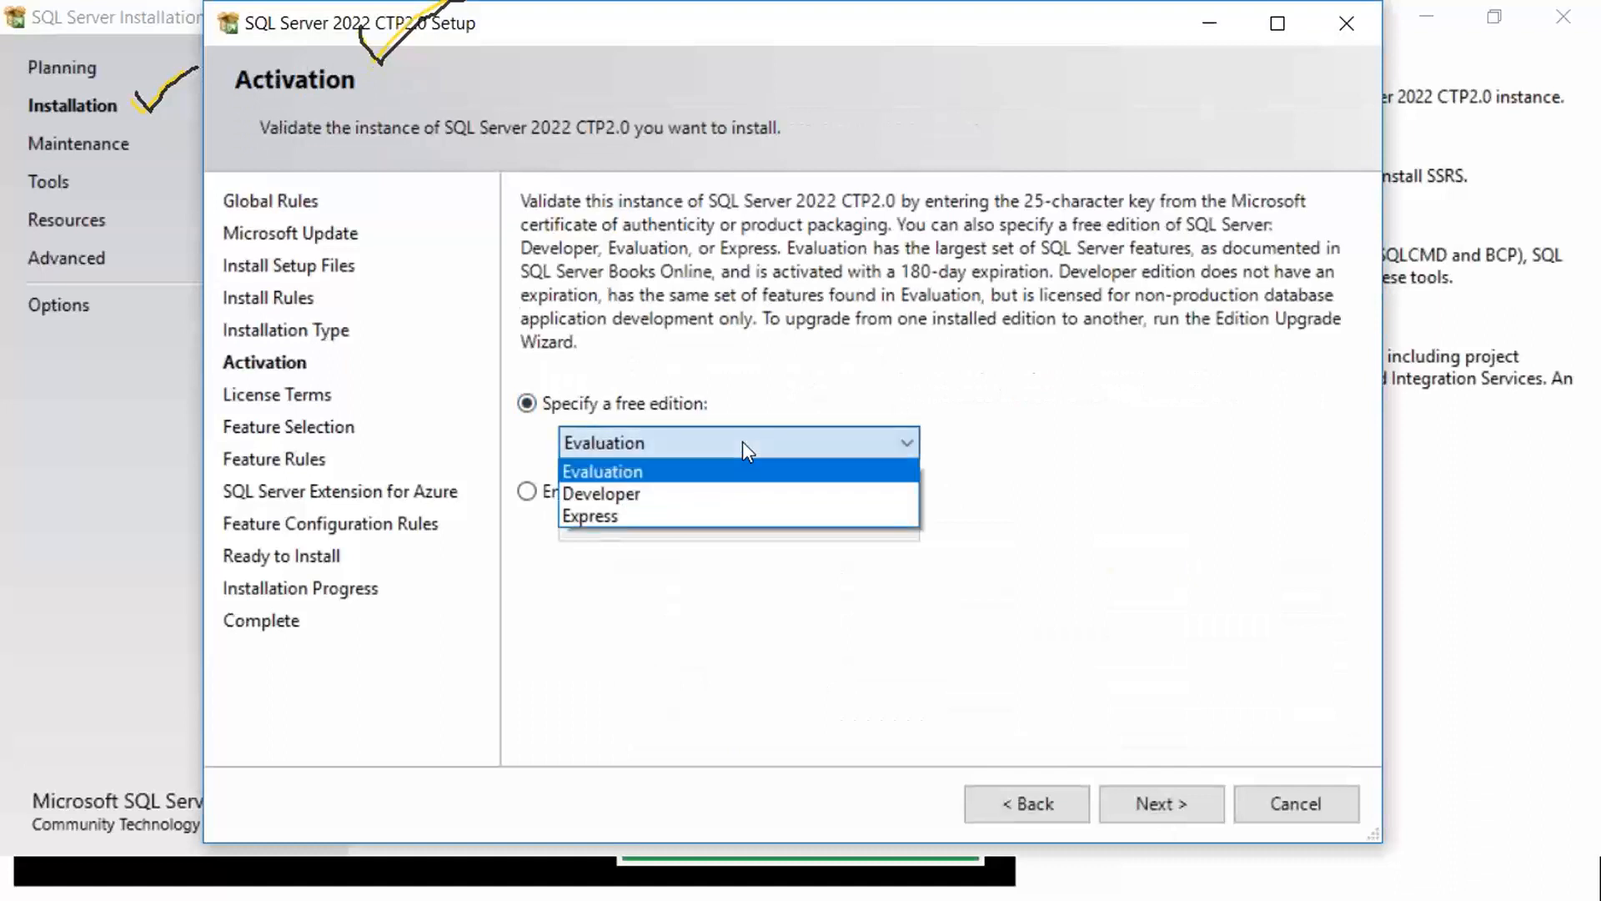
left_click(714, 500)
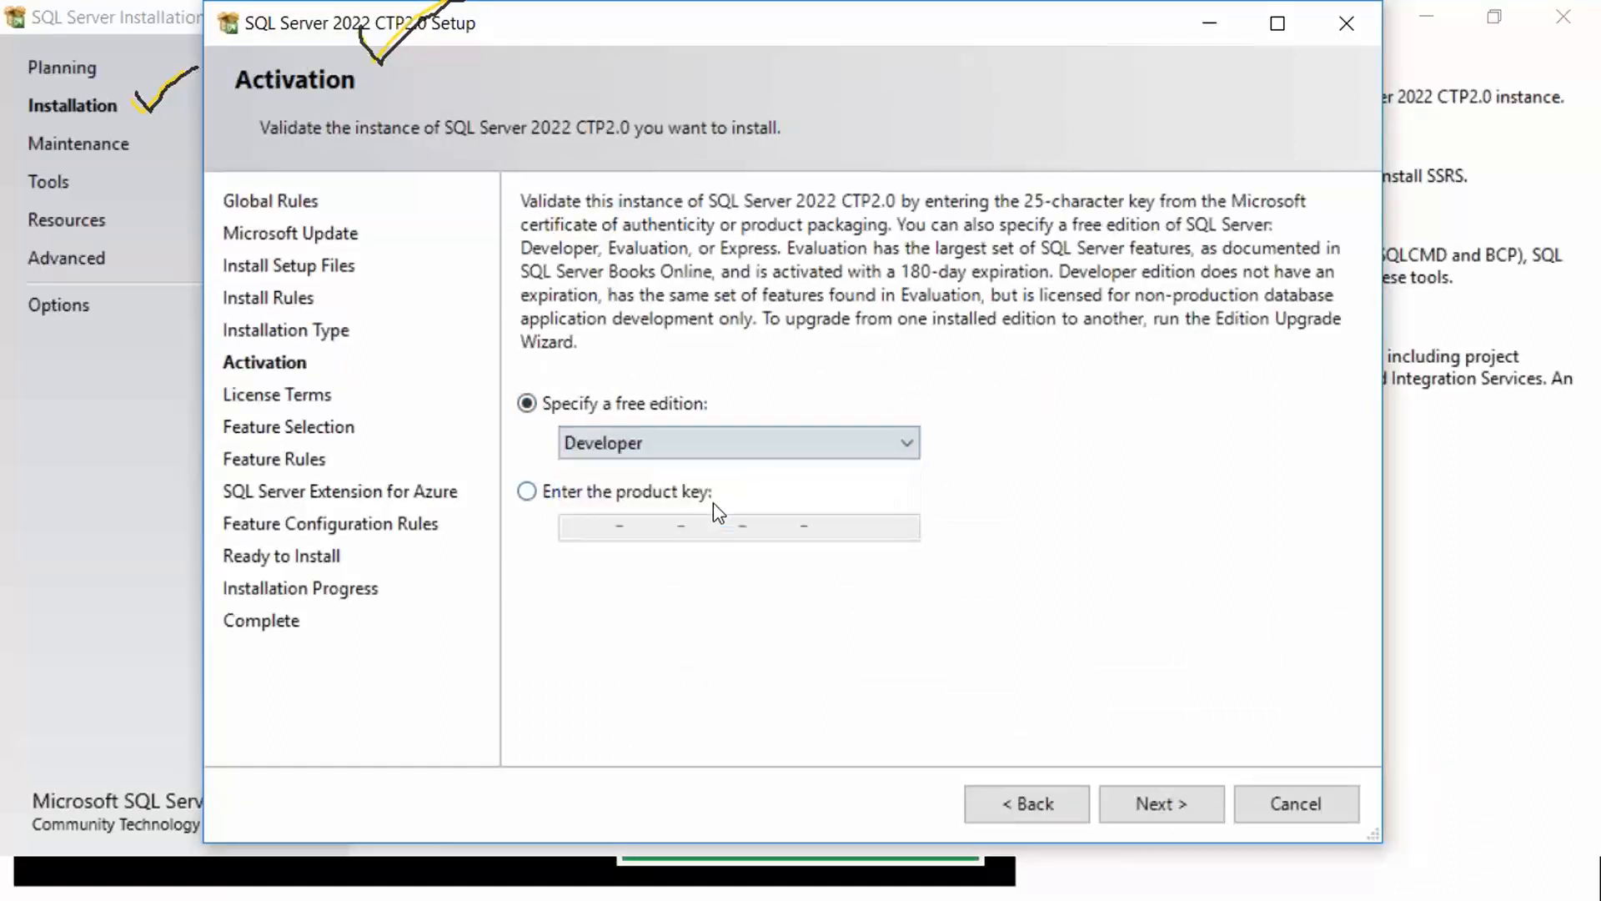
left_click(1159, 804)
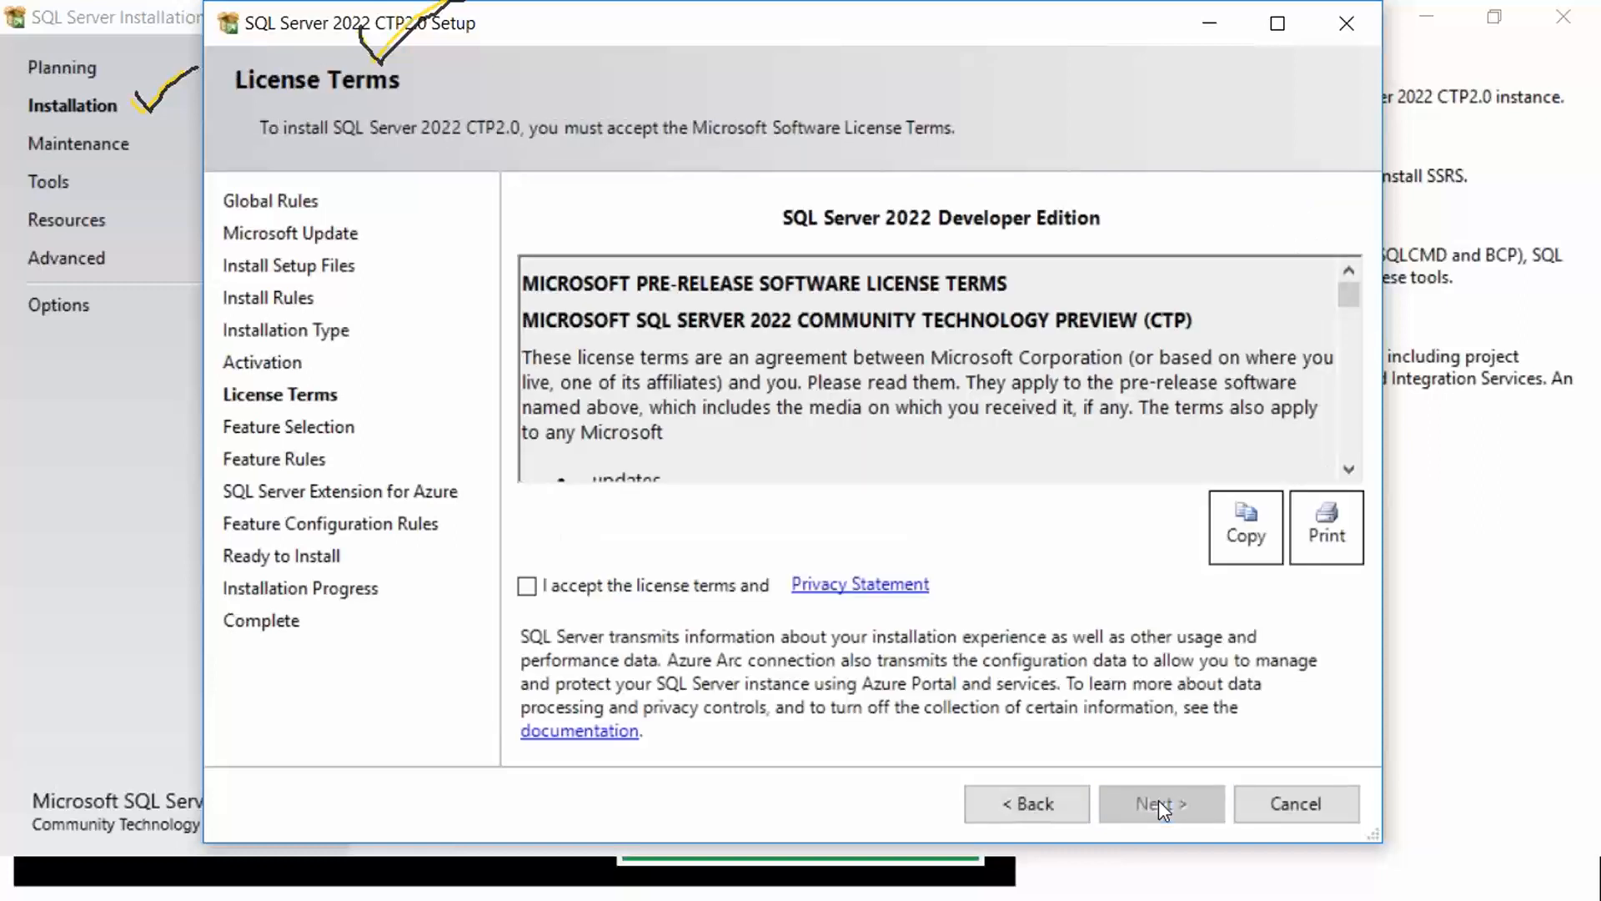
left_click(636, 584)
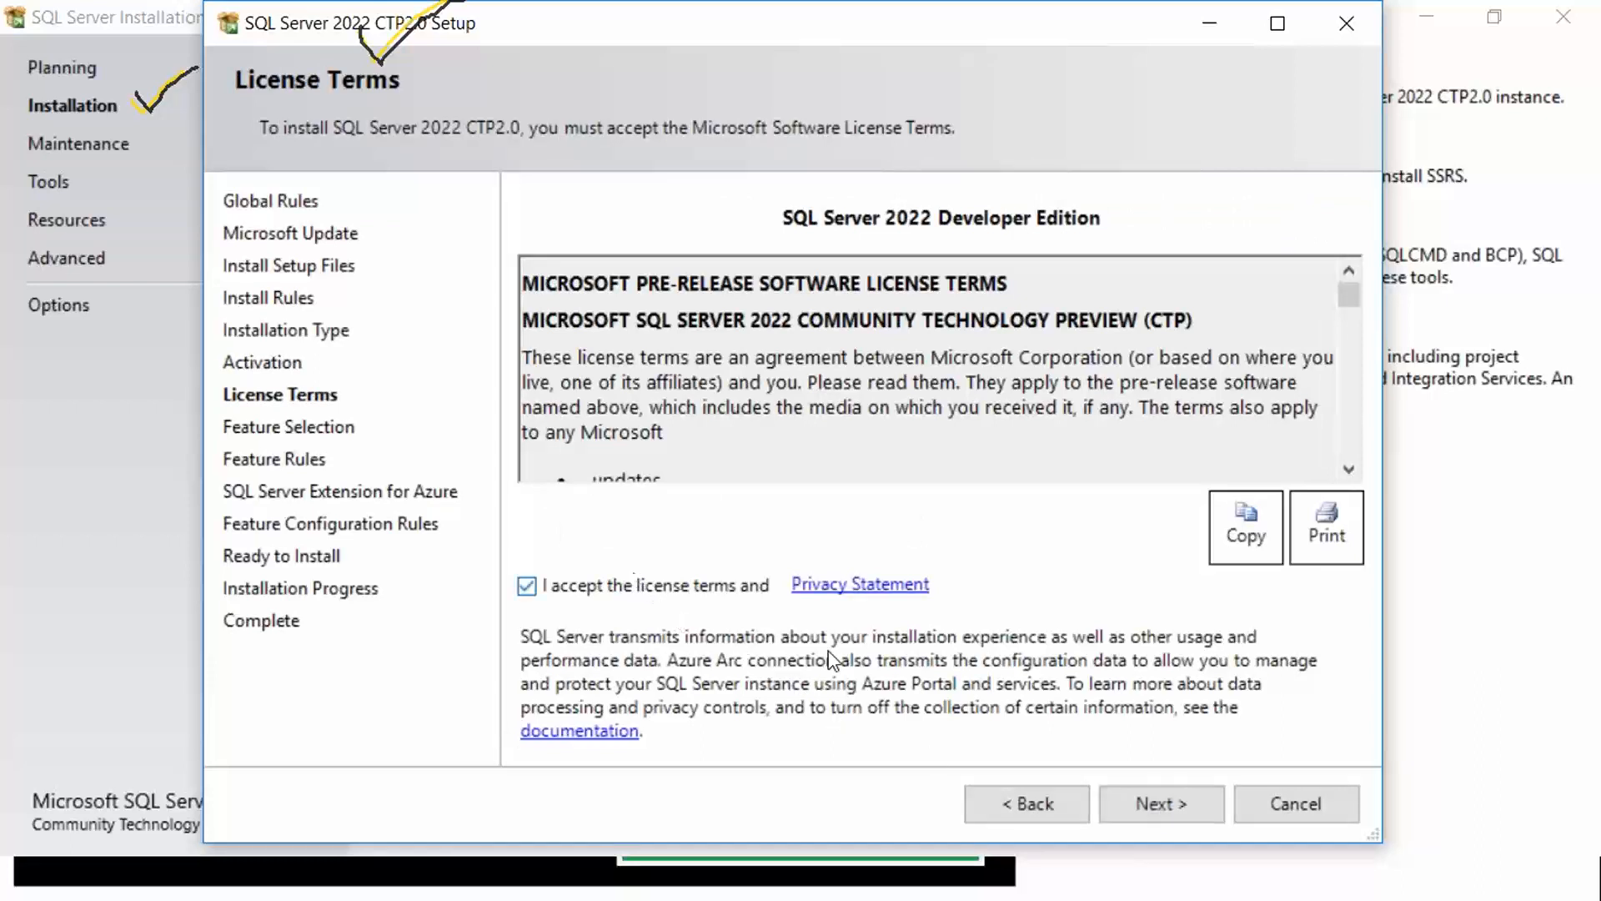
left_click(1132, 800)
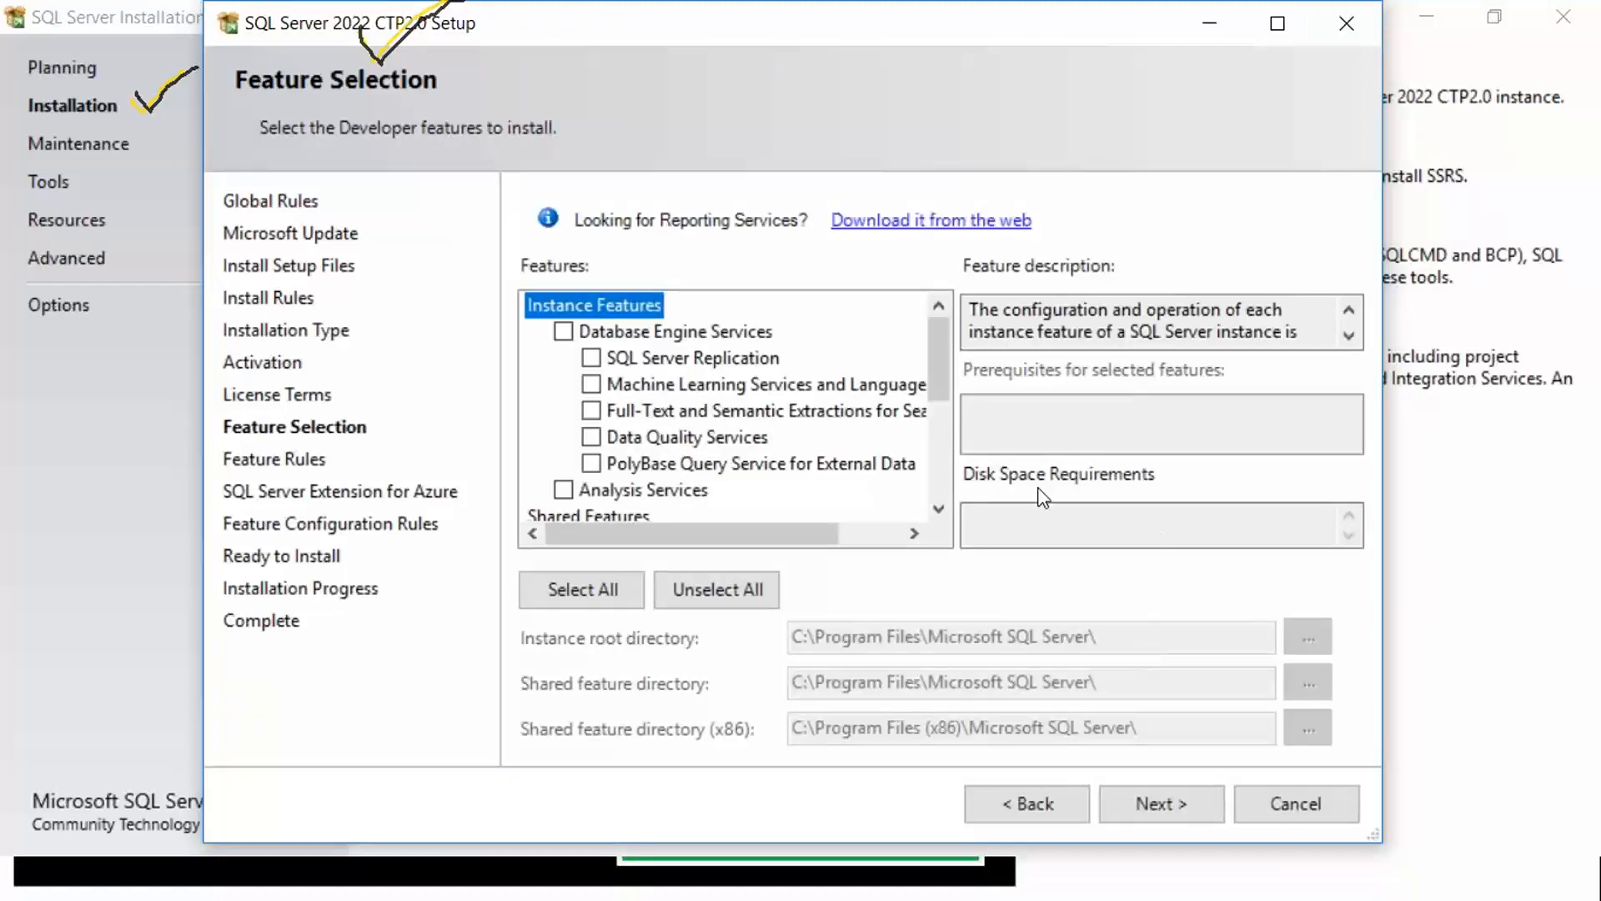
Include Database Engine Services, exclude SQL Server Extension for Azure, and continue with the feature selection
left_click(564, 332)
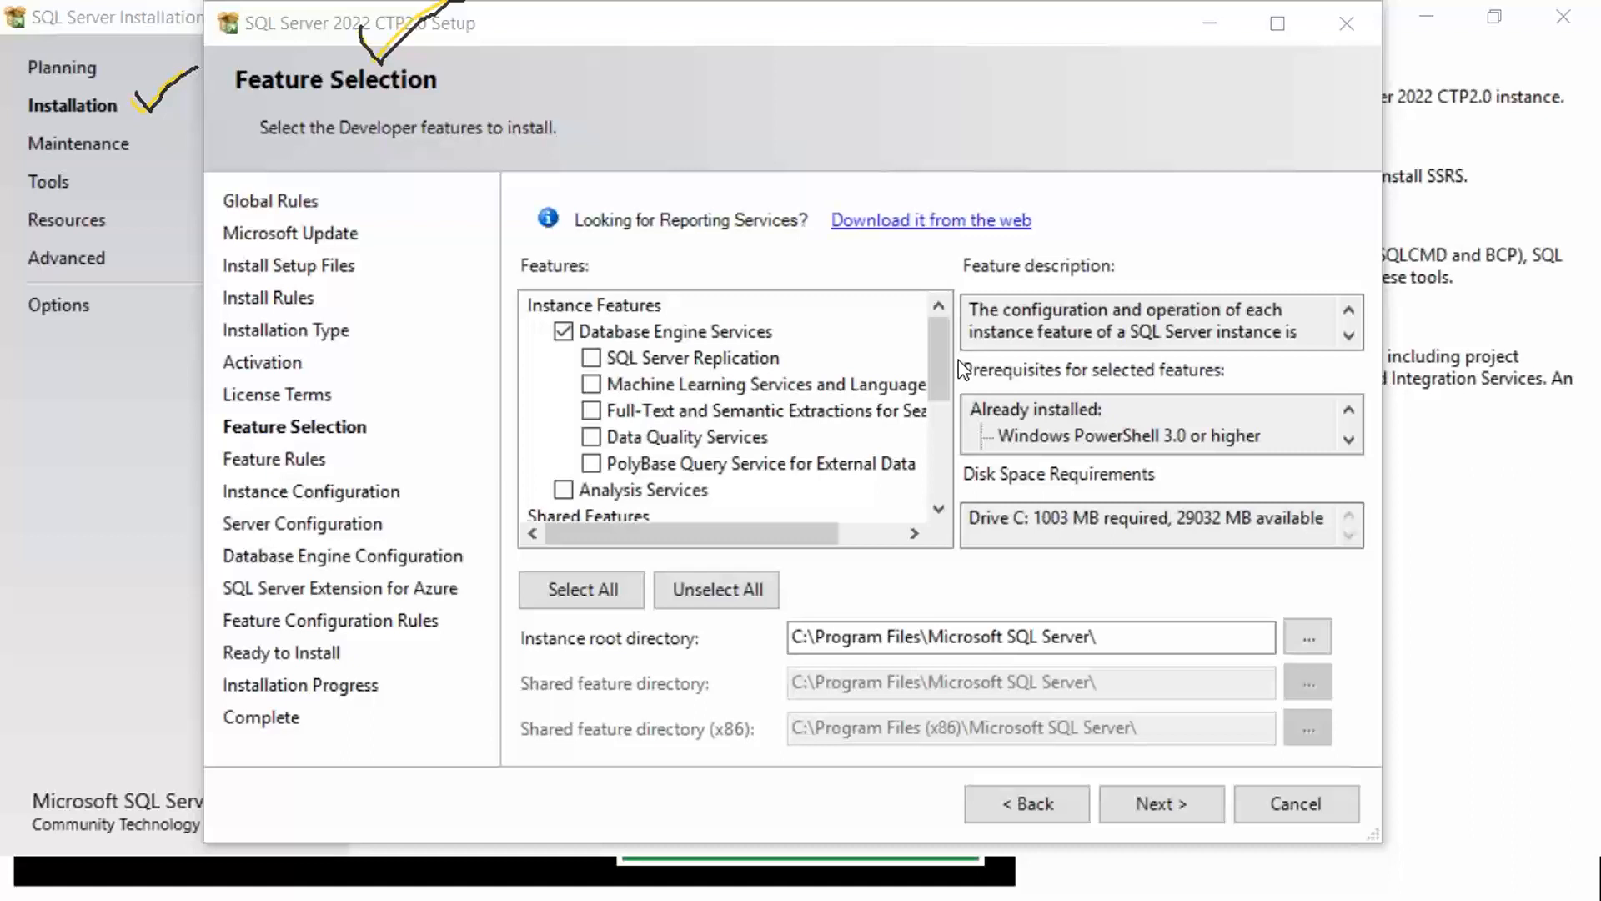
left_click(643, 334)
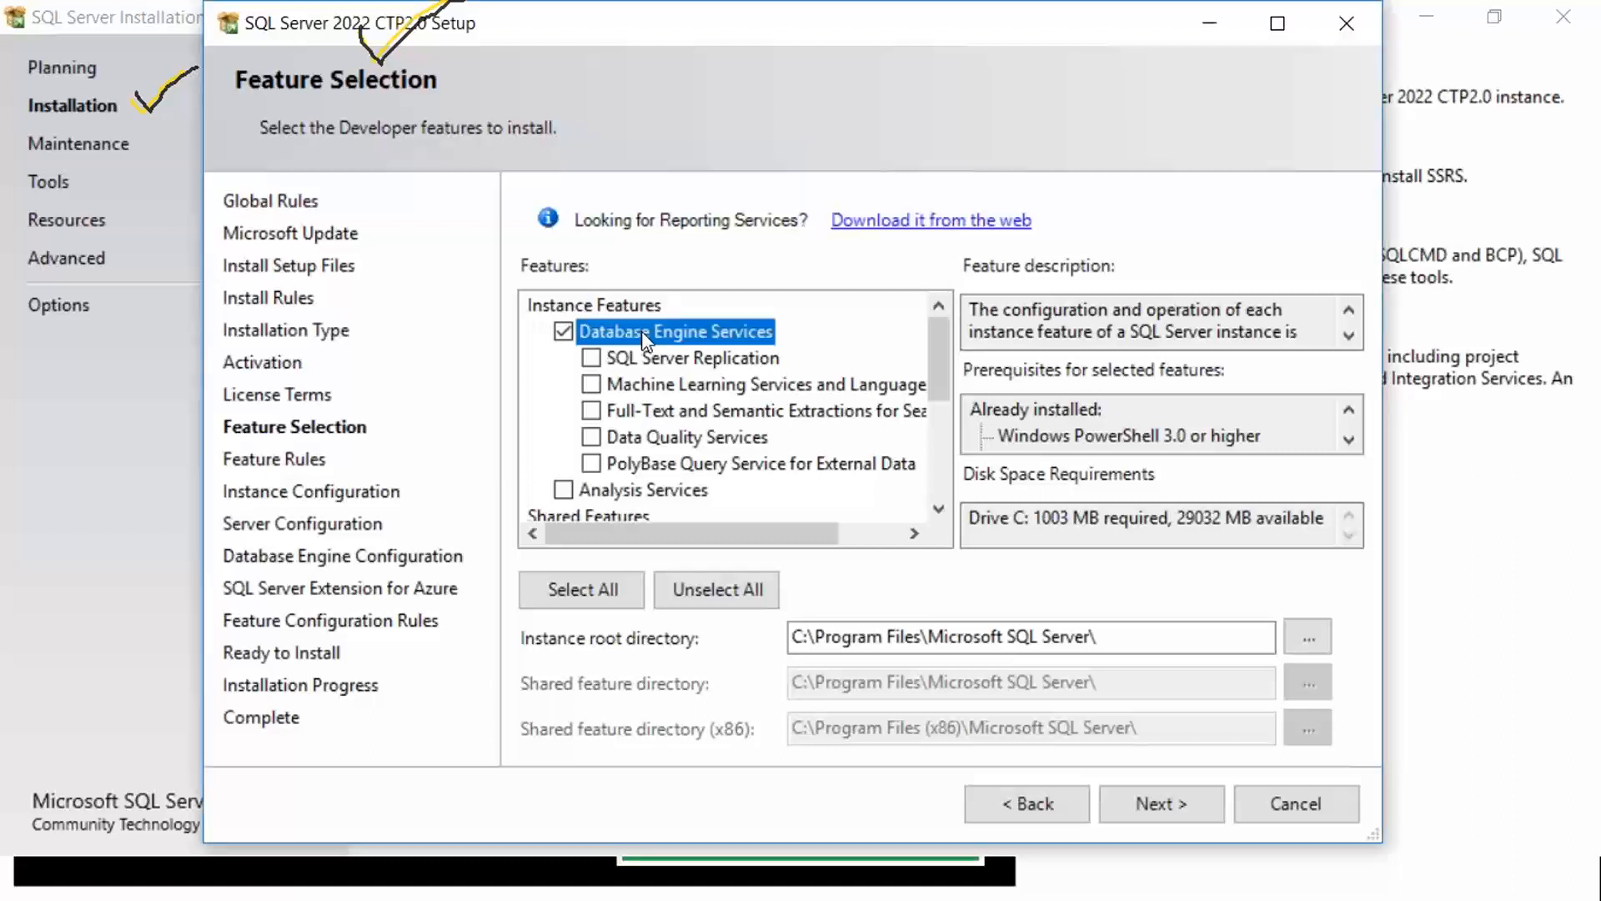
scroll(937, 359, "down", 3)
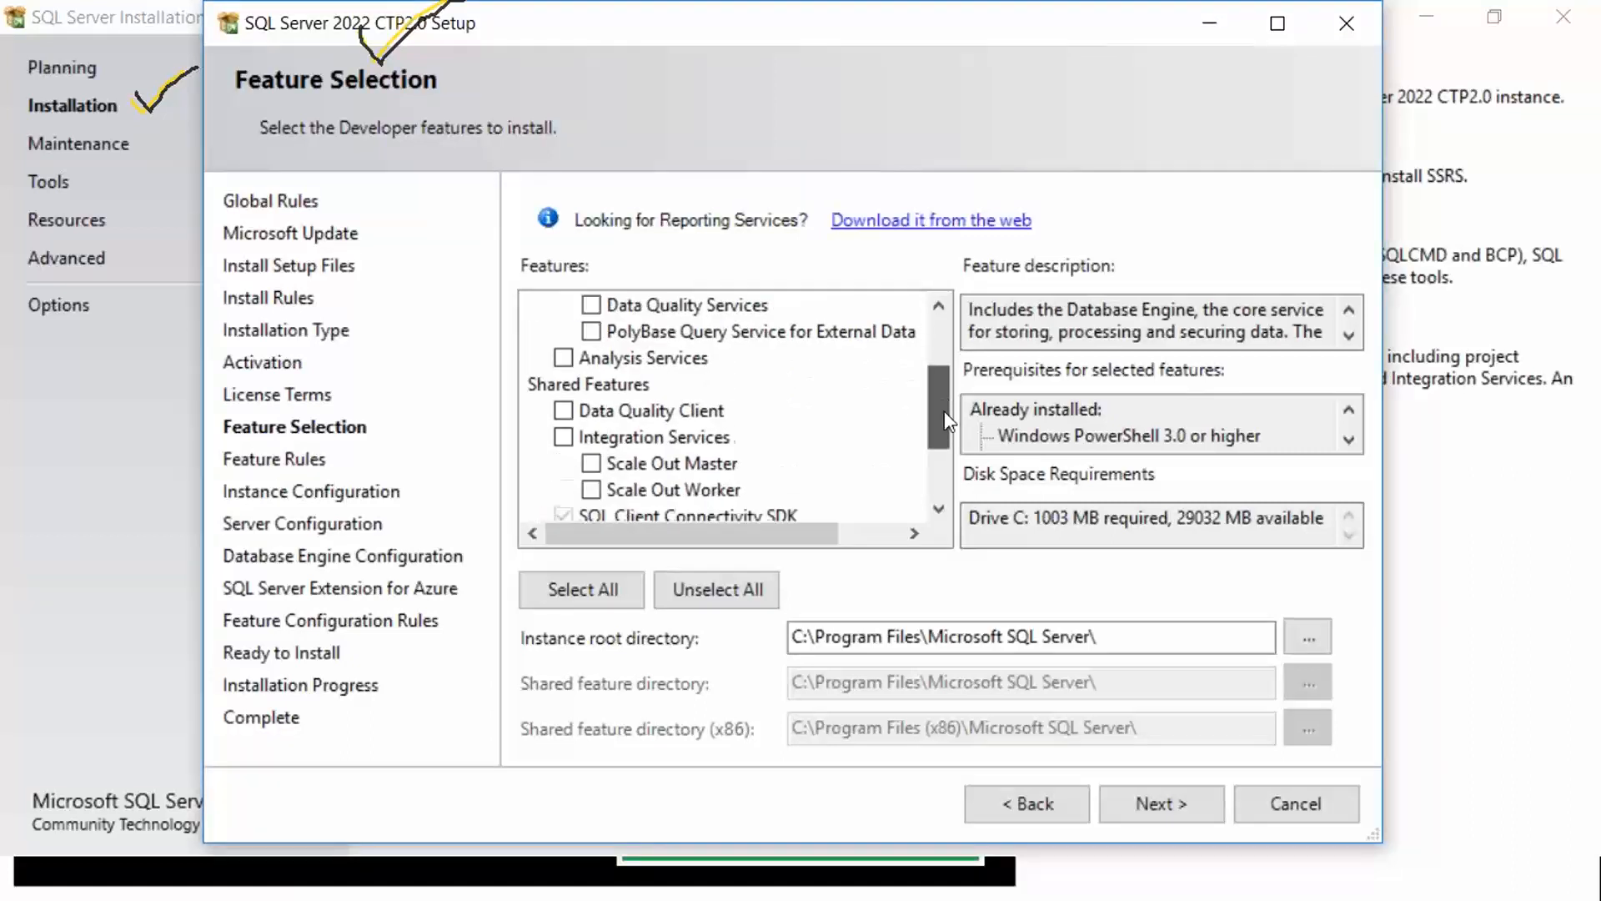
left_click(564, 463)
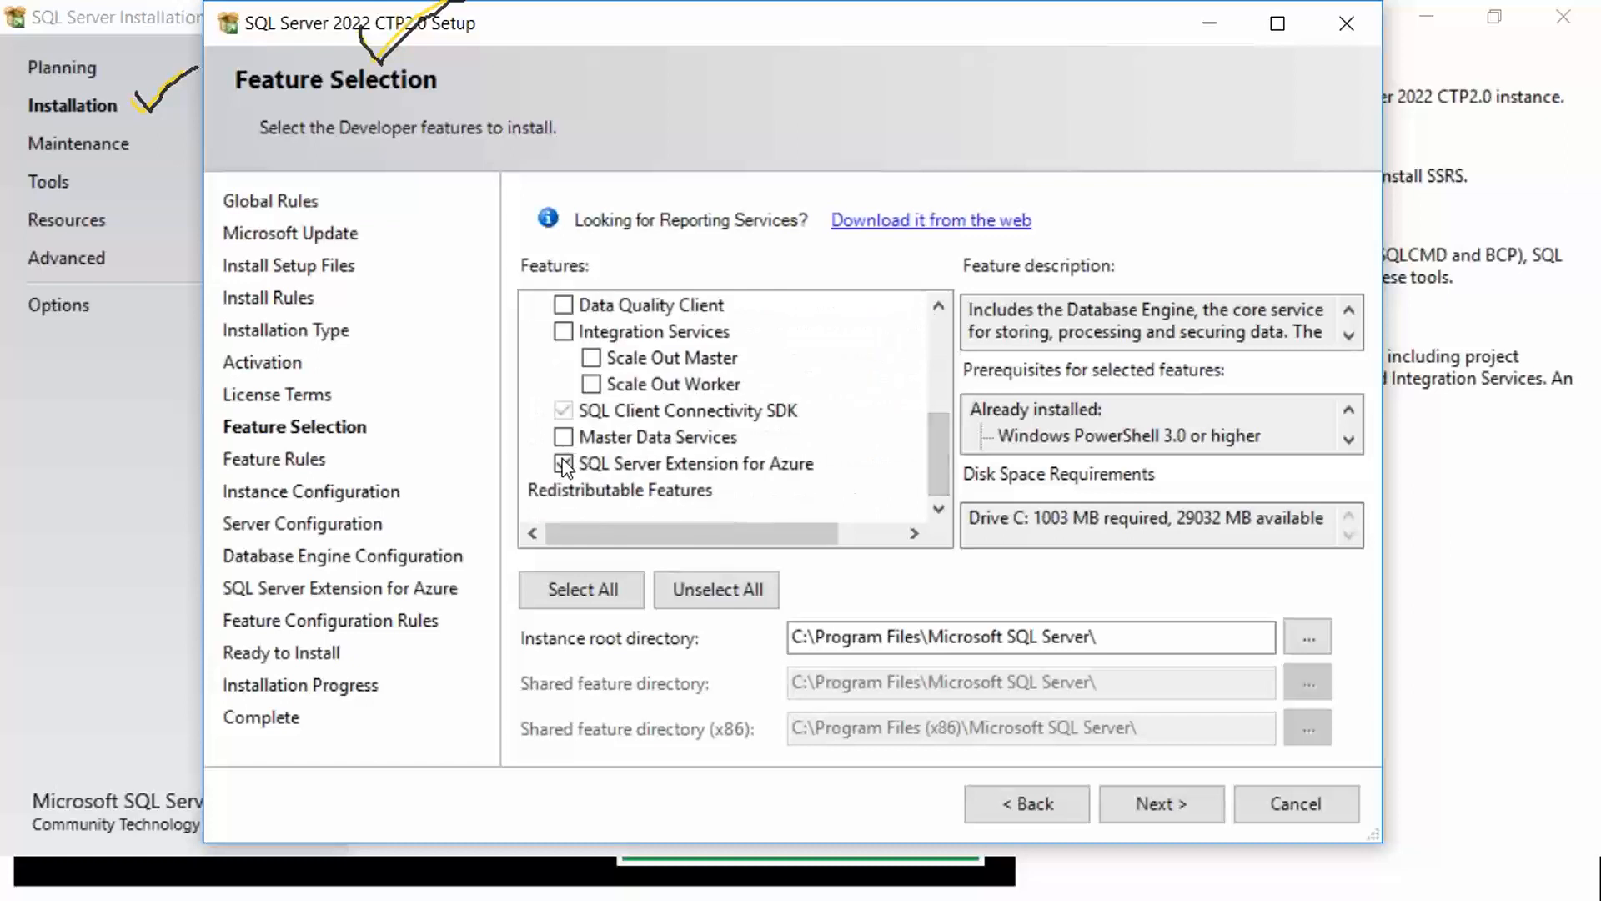
left_click(638, 467)
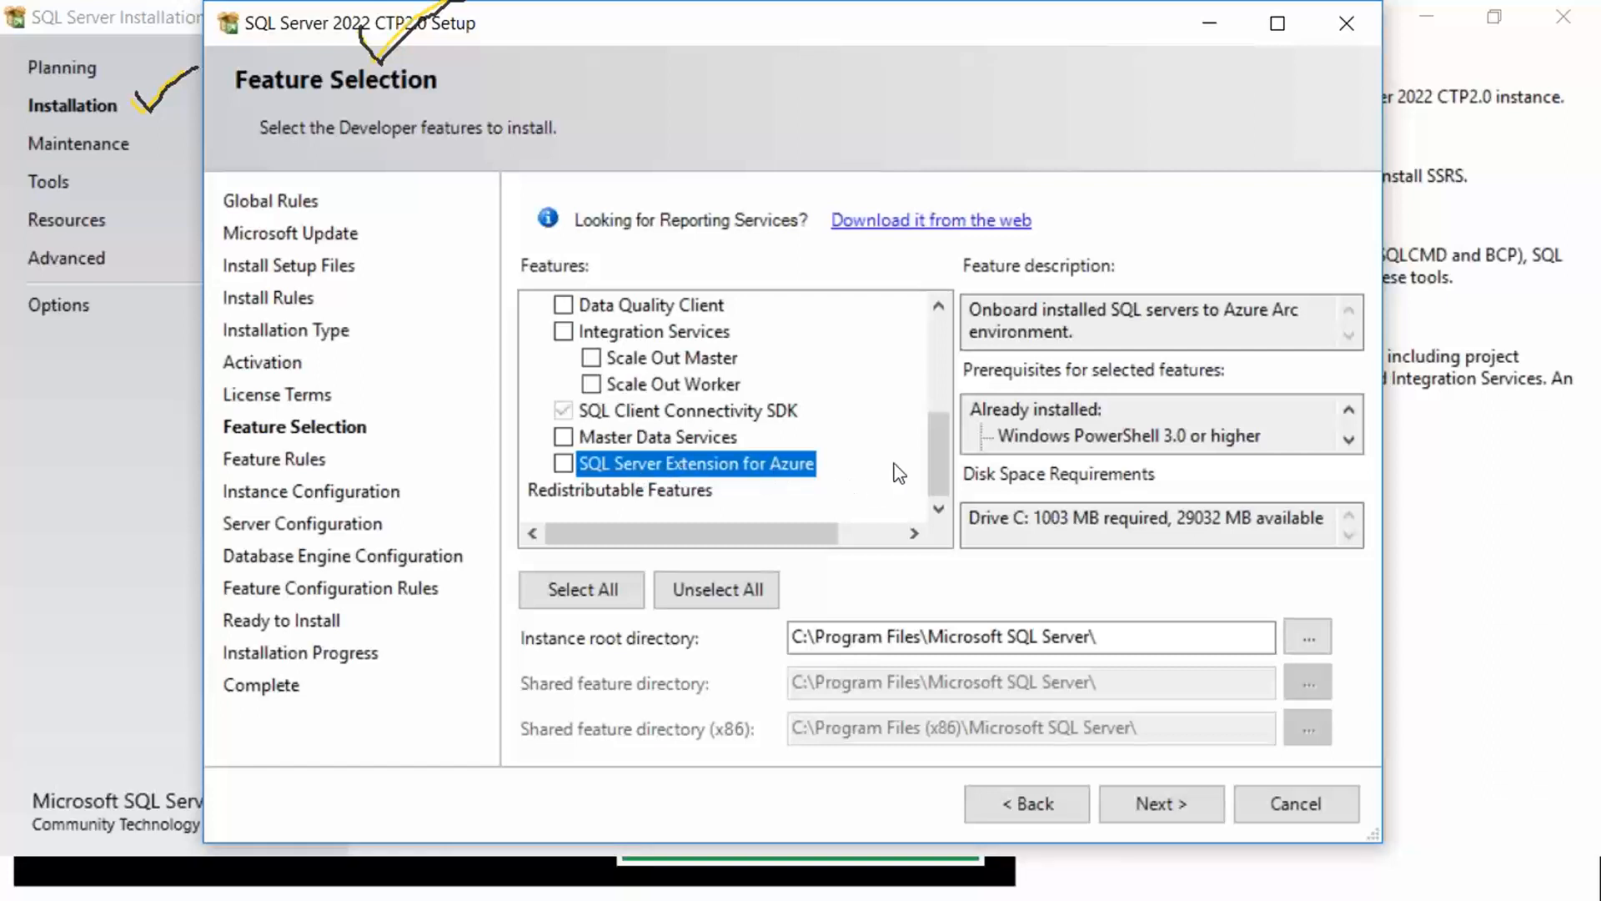
left_click_drag(939, 466, 922, 369)
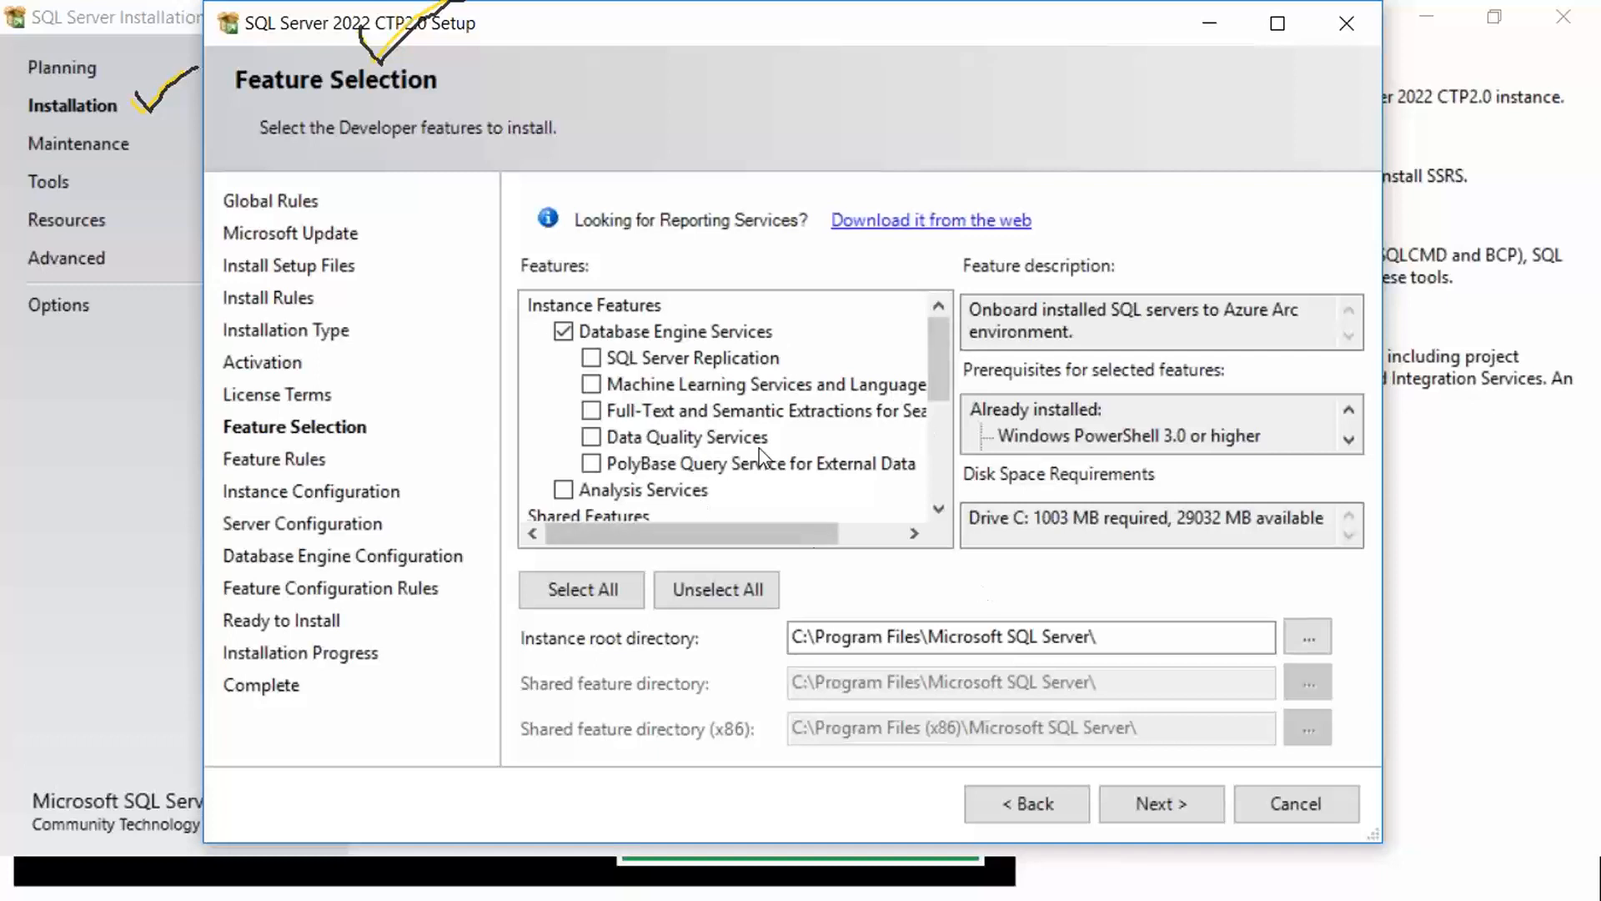
left_click_drag(936, 373, 938, 470)
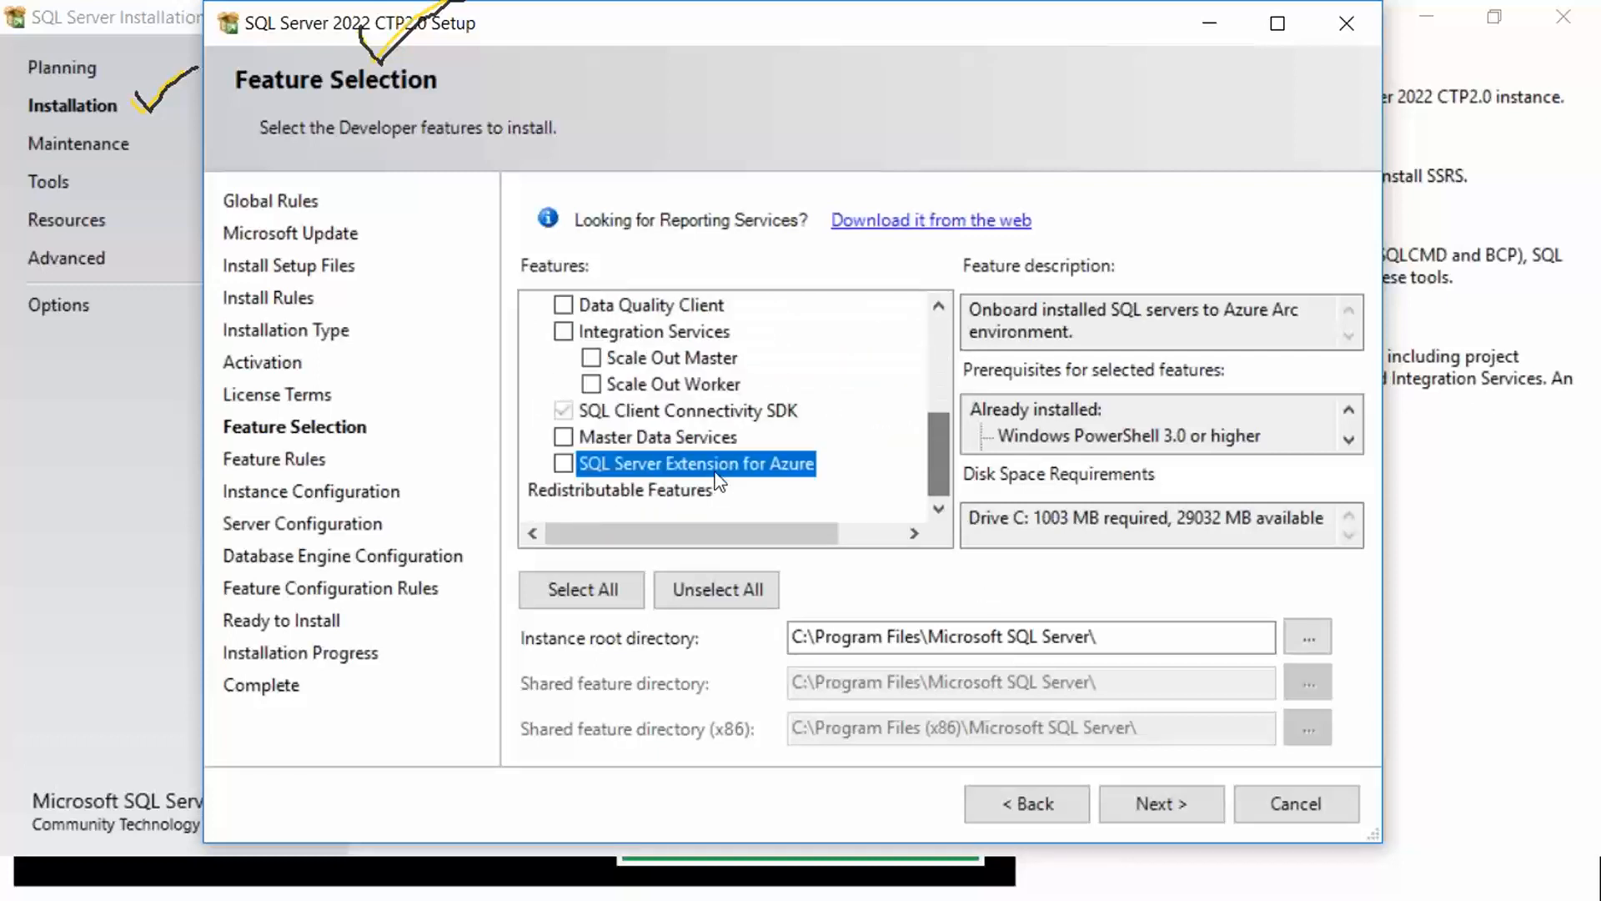
left_click(1133, 802)
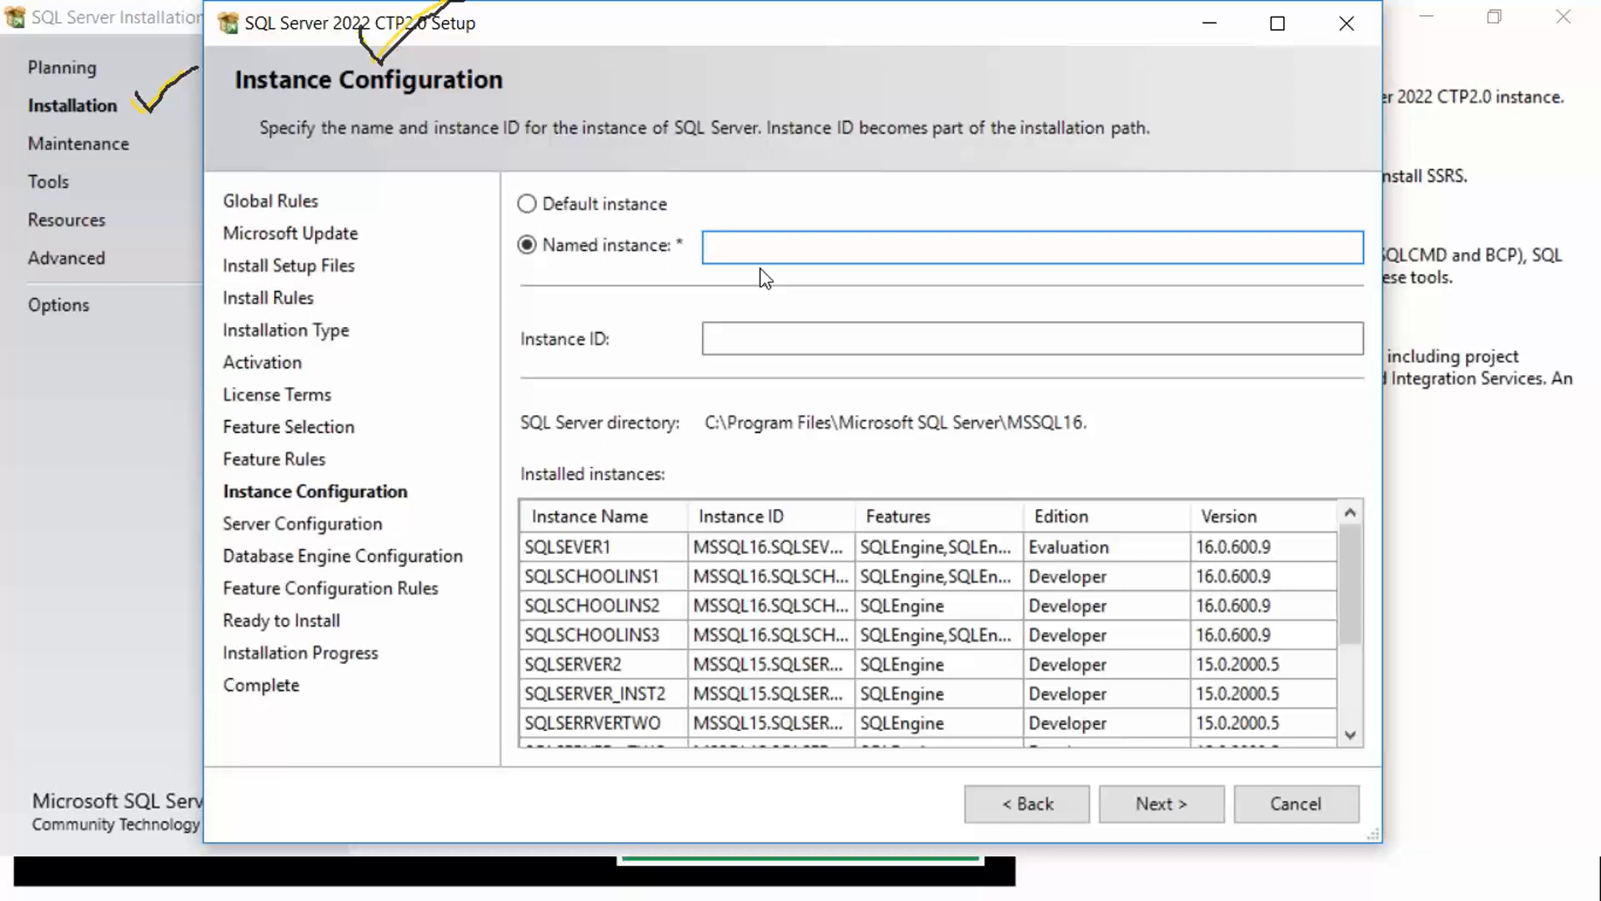
Name the instance SQLSCHOOLINST2 and review the installed instances list with the Instance Name column widened
type("SQLSCHOOLINST")
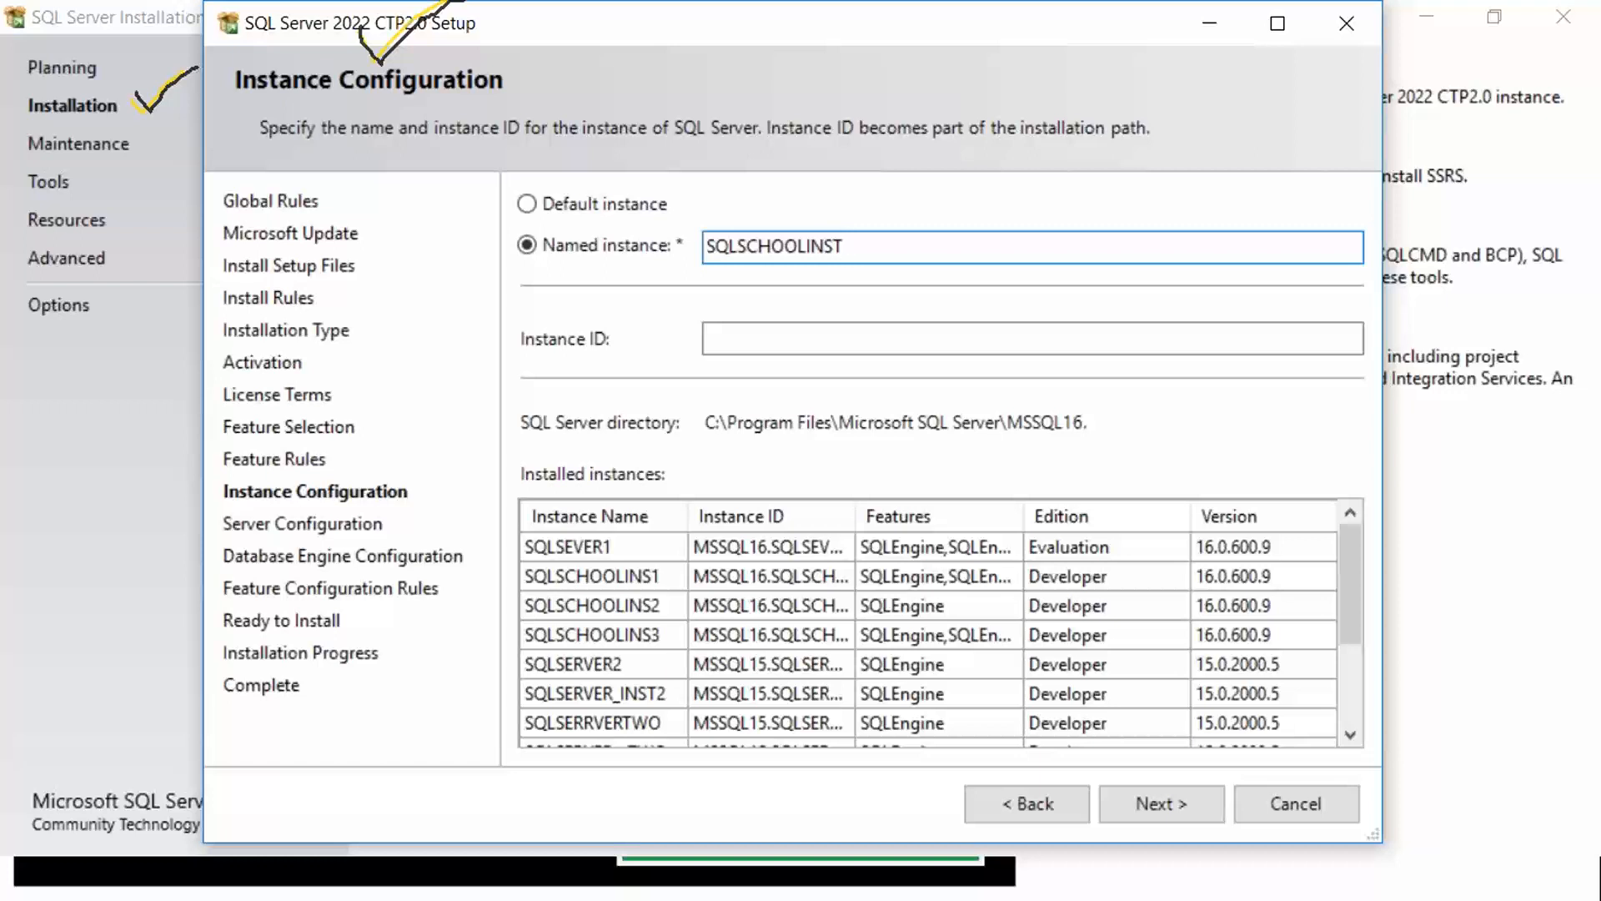
type("2")
left_click(770, 332)
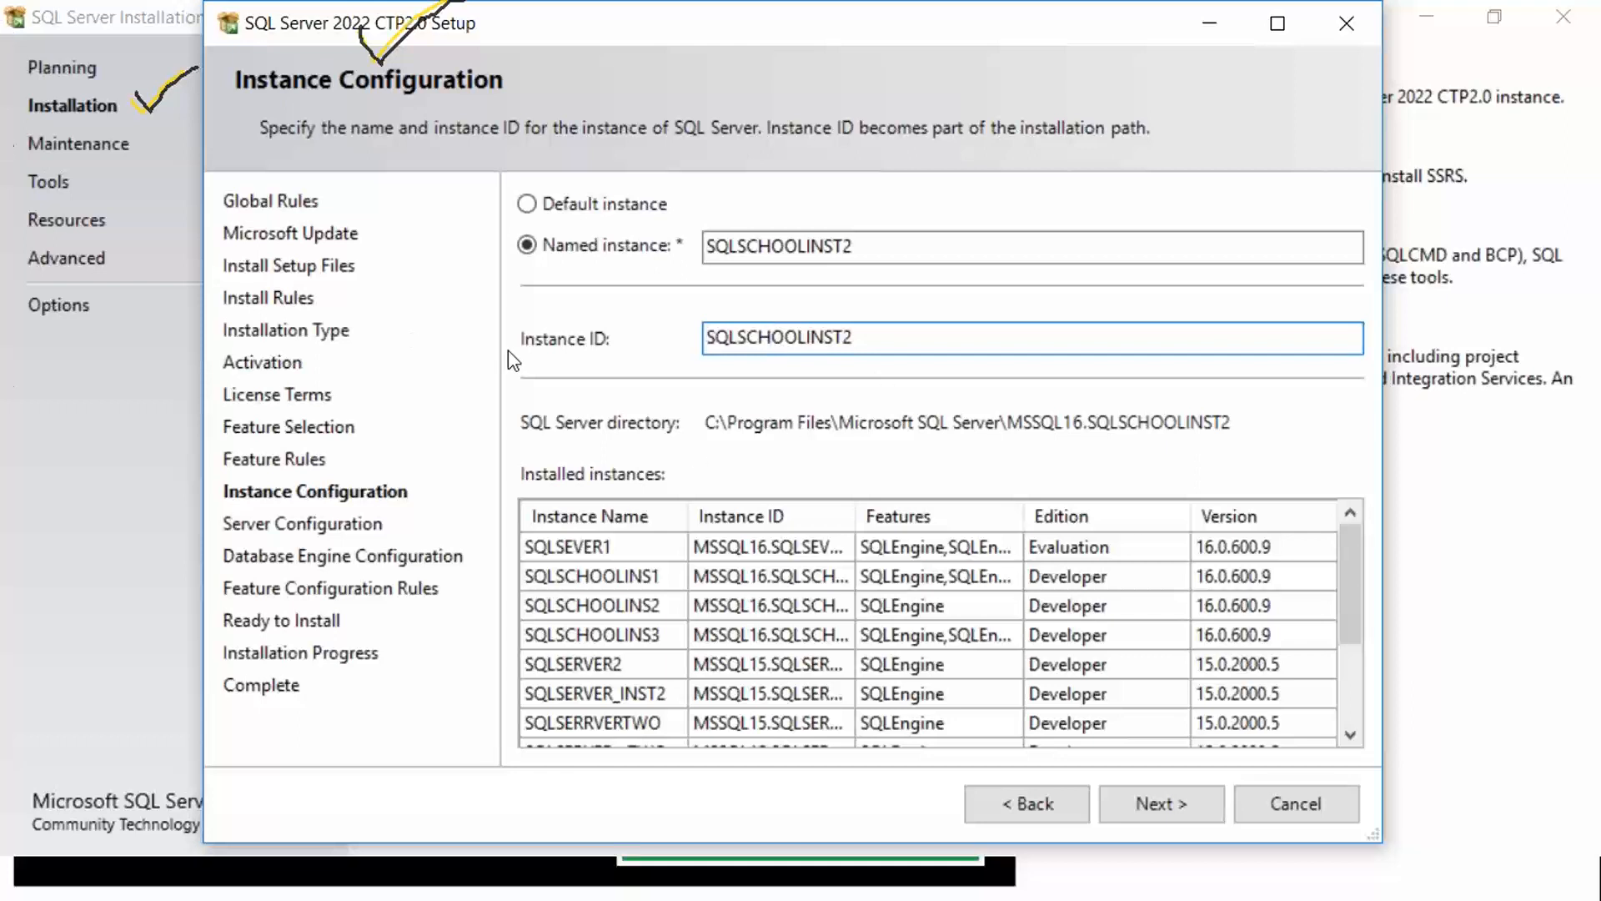
left_click_drag(1349, 568, 1370, 740)
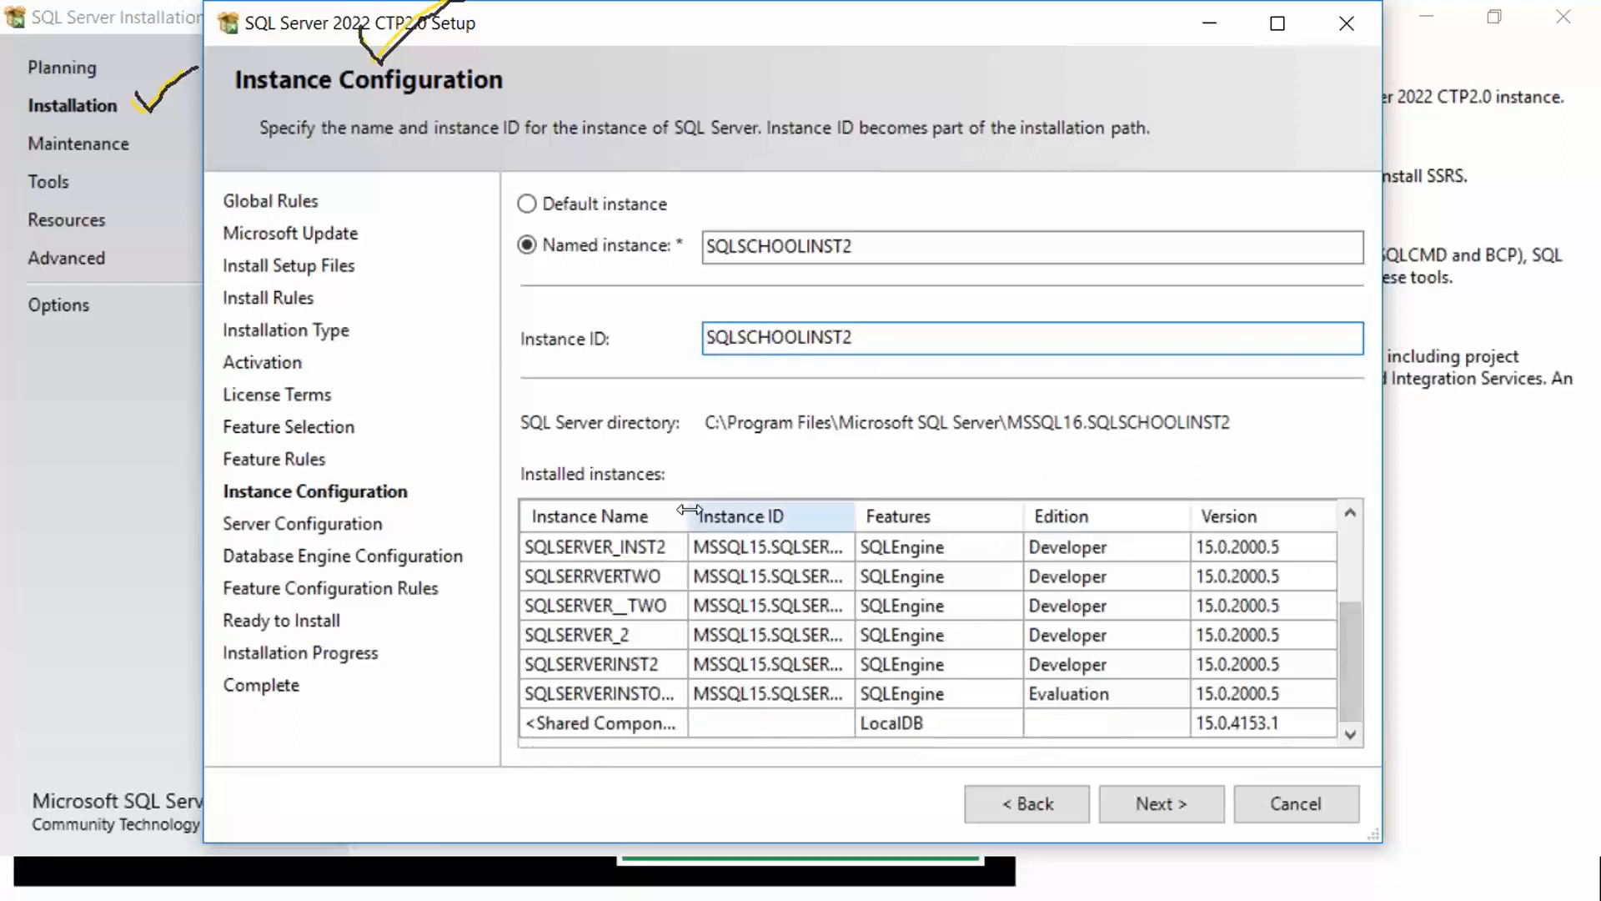
left_click_drag(792, 546, 793, 546)
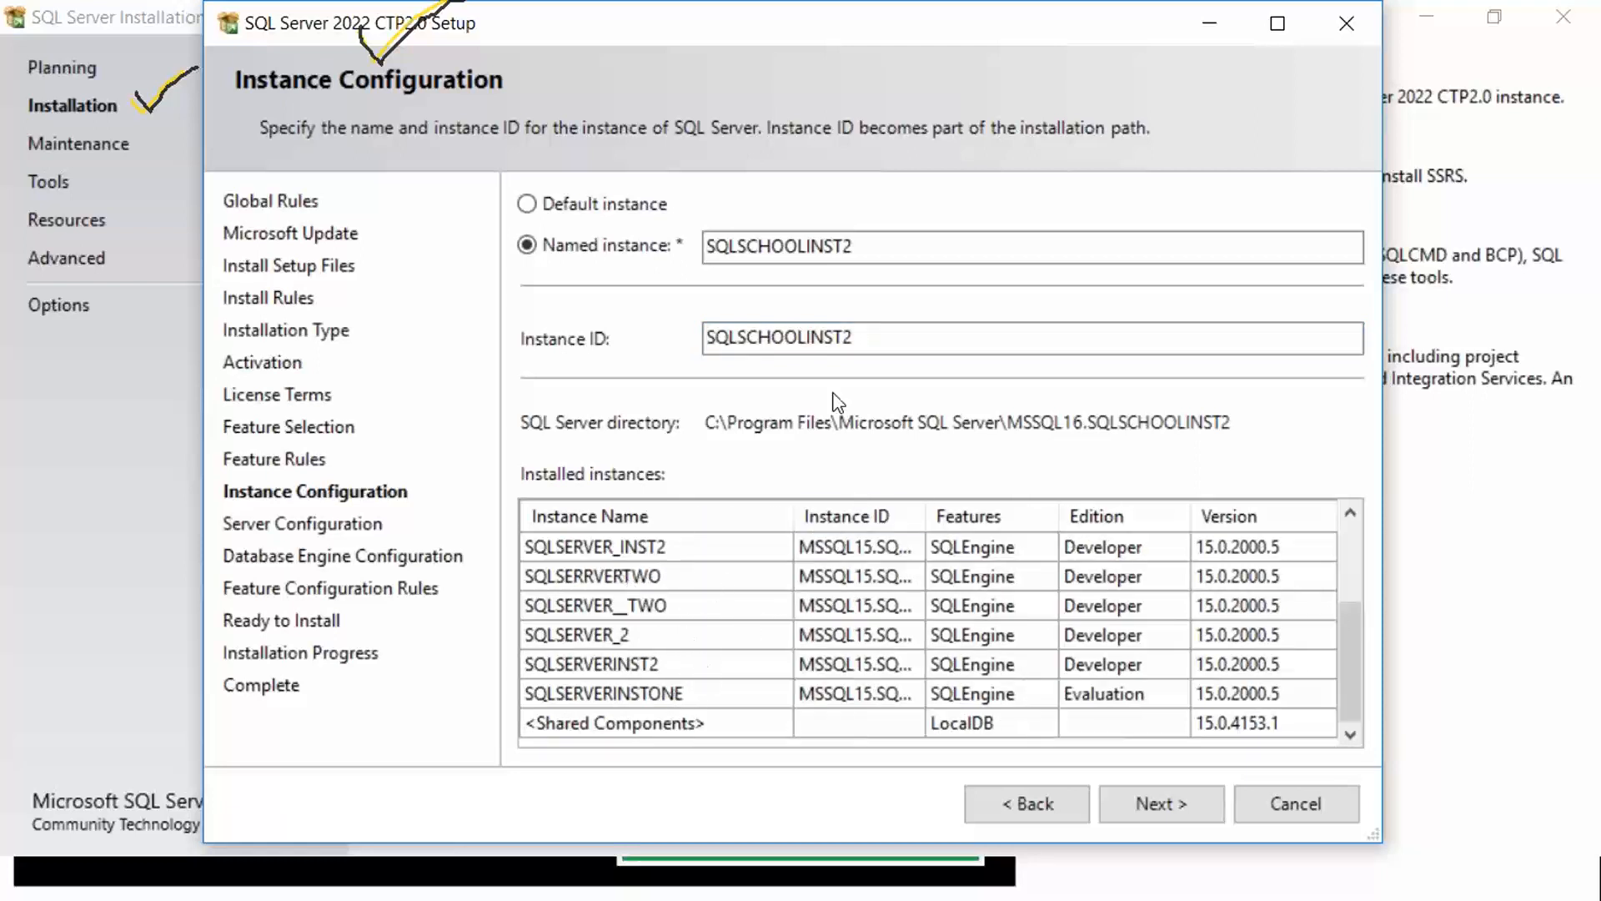
Change the named instance and its instance ID to SQLSCHOOLINSTTWO, and proceed to Server Configuration
left_click_drag(858, 250, 845, 248)
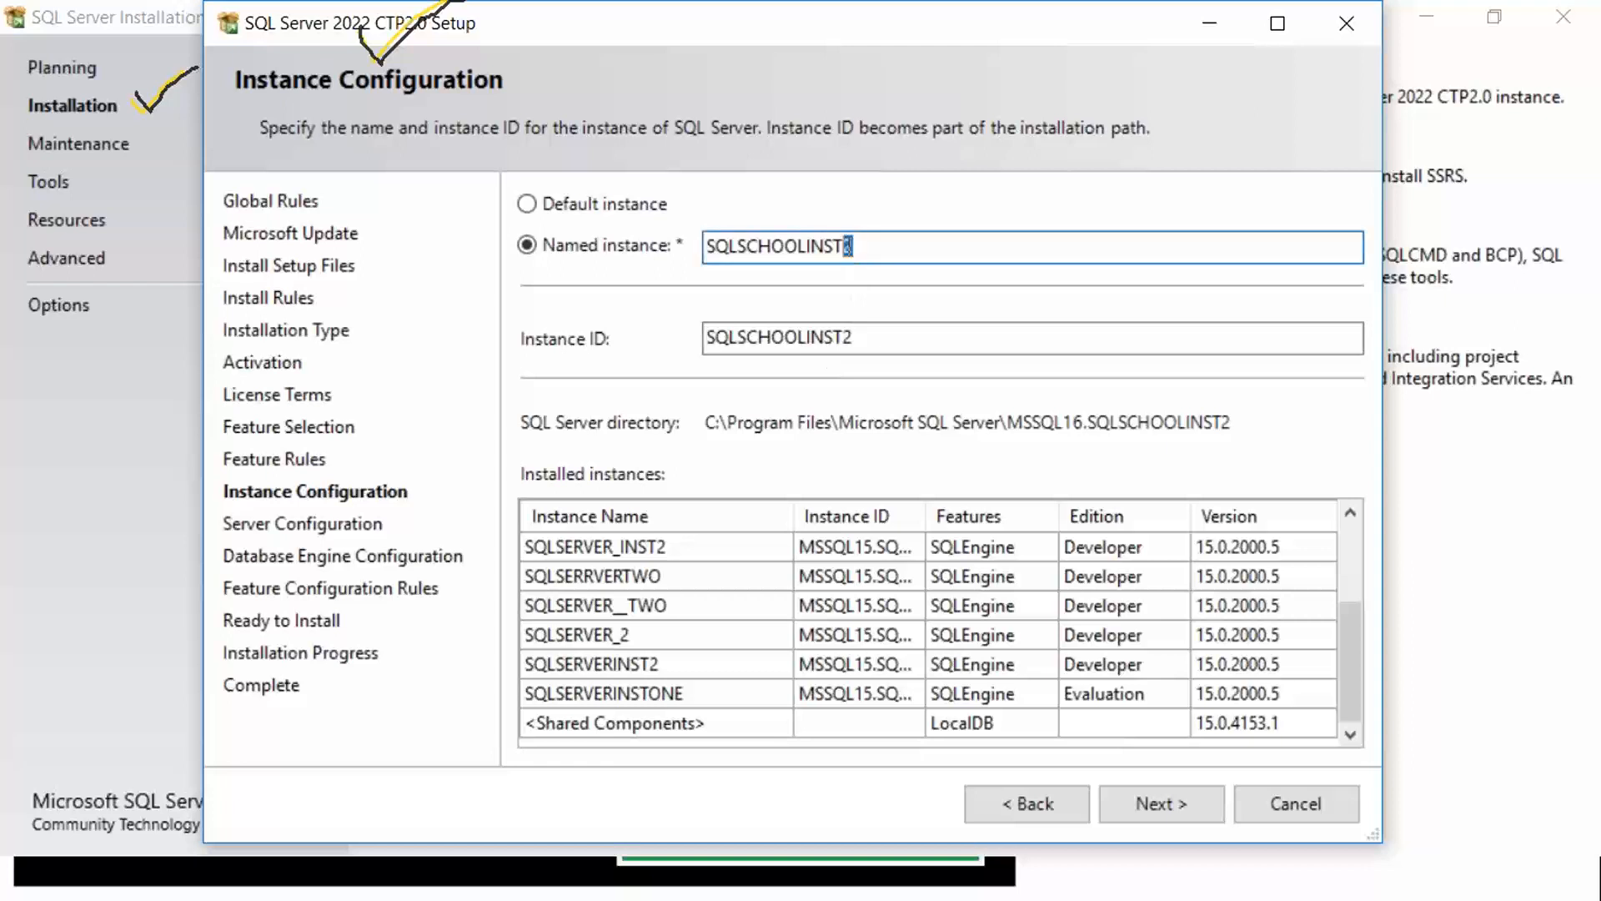
left_click(849, 247)
type("TW")
key("Left")
key("Left")
key("BackSpace")
key("Right")
key("Right")
type("O")
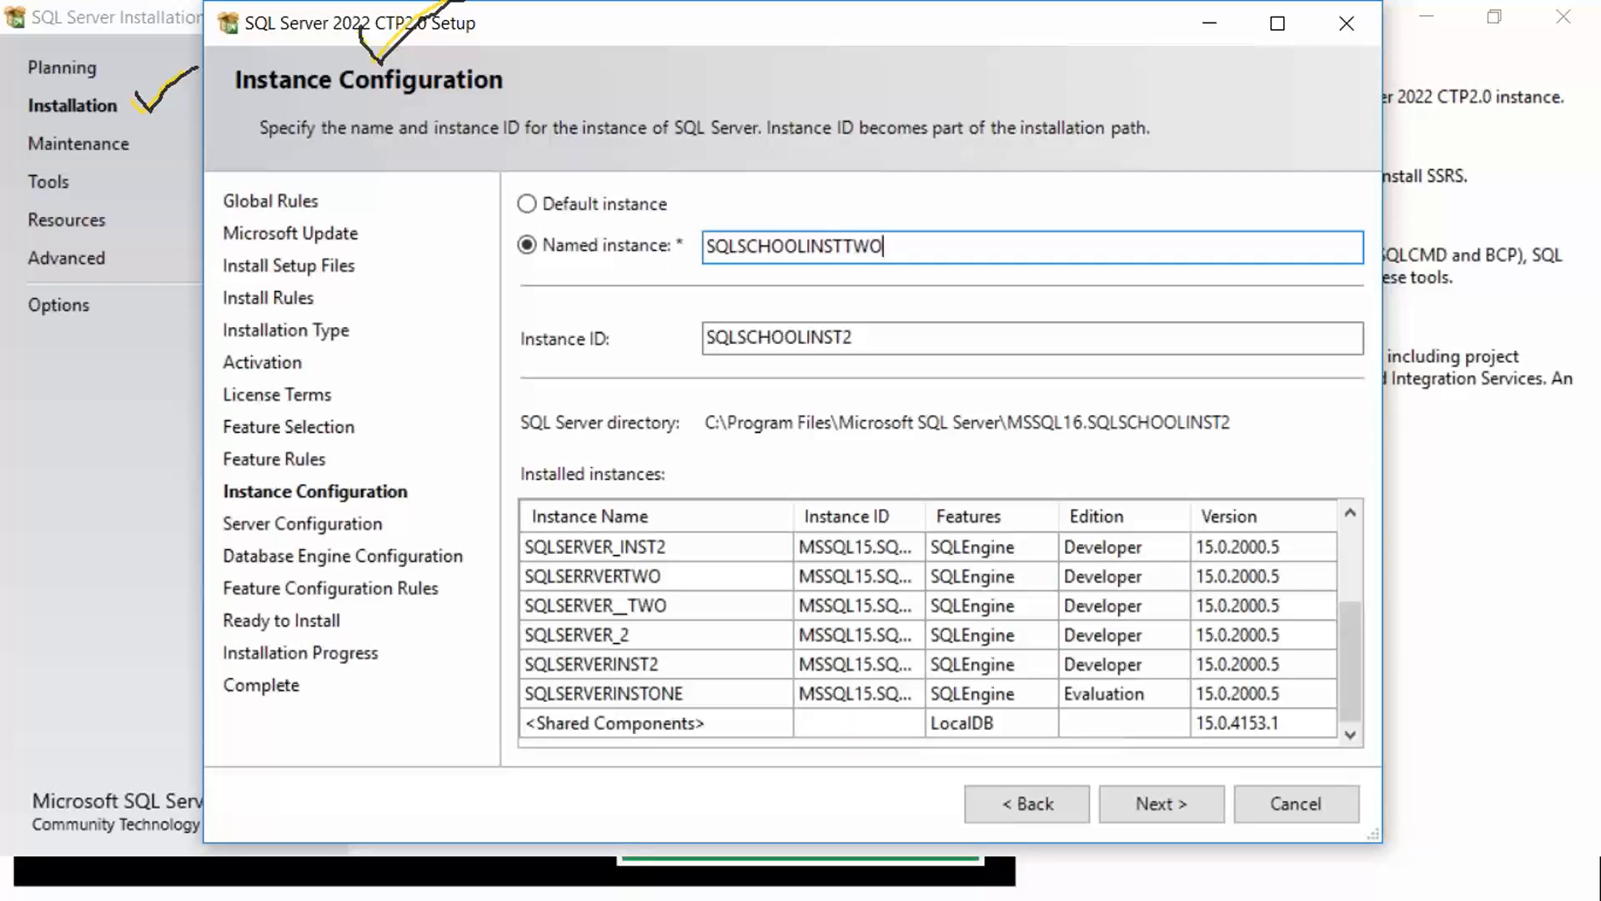
left_click(858, 337)
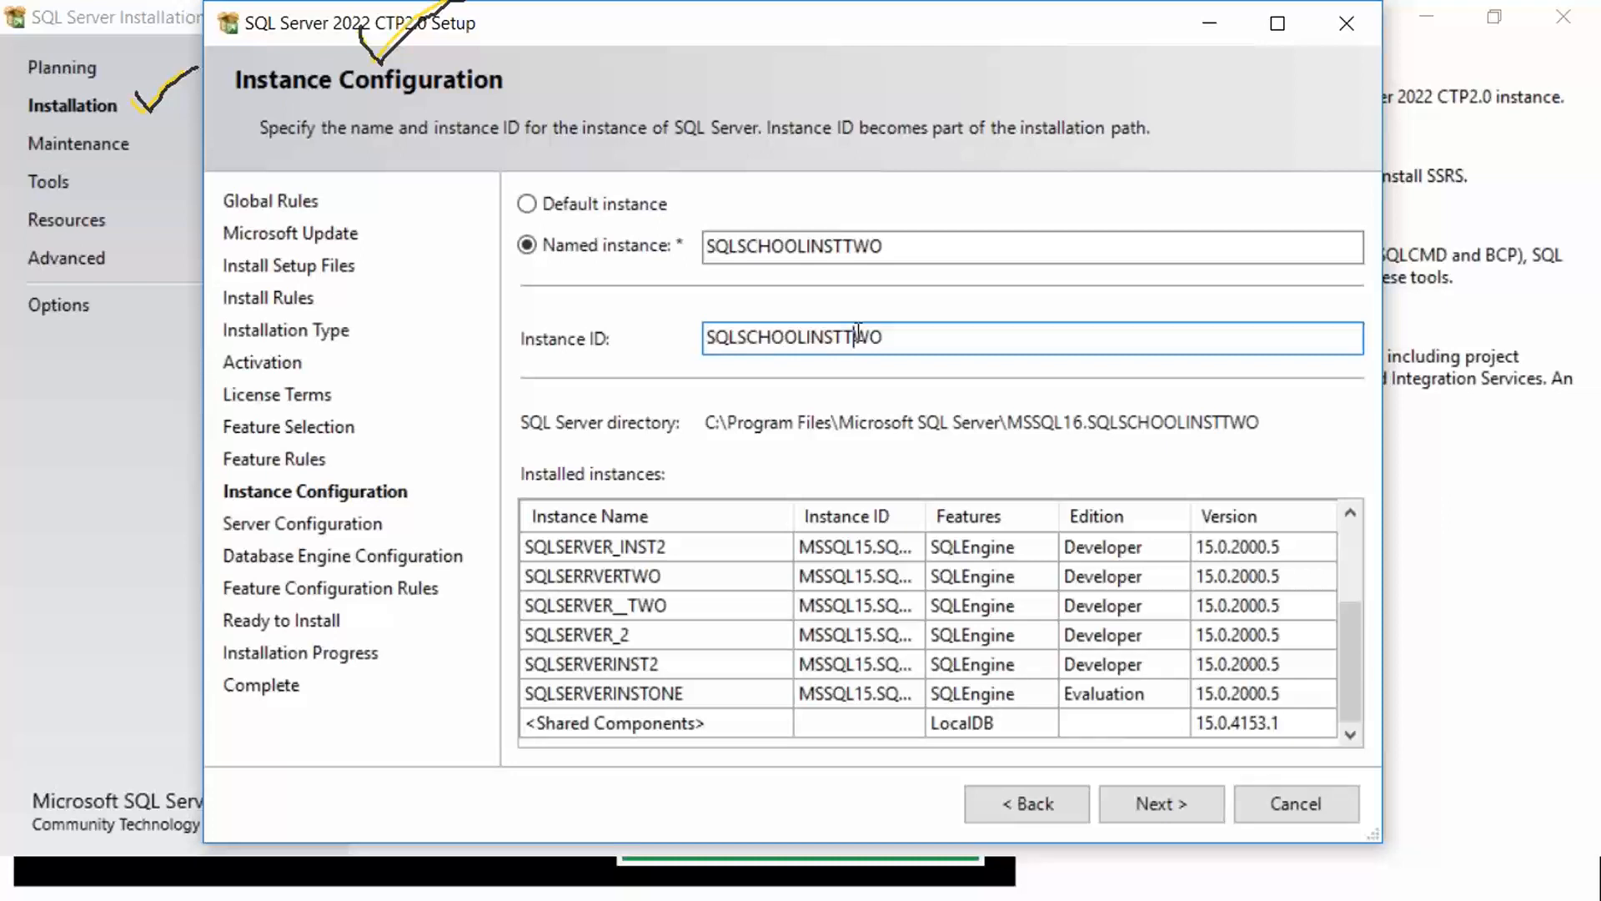
left_click(1194, 806)
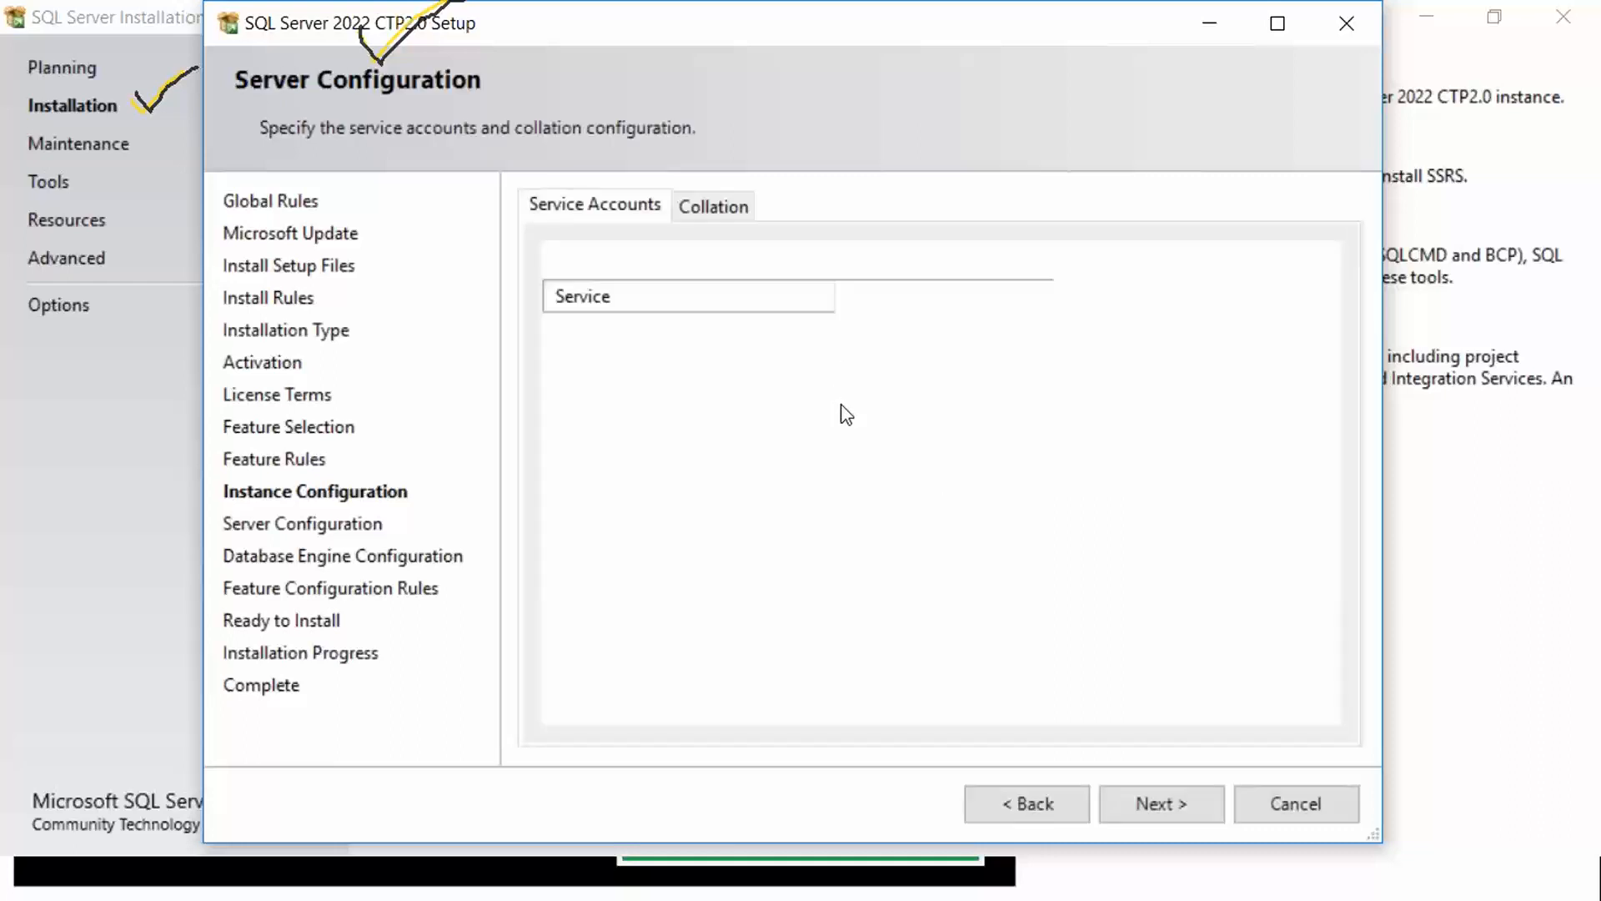
Keep the default service accounts and Windows authentication, add the current user as SQL Server administrator, and start the installation
left_click(1155, 802)
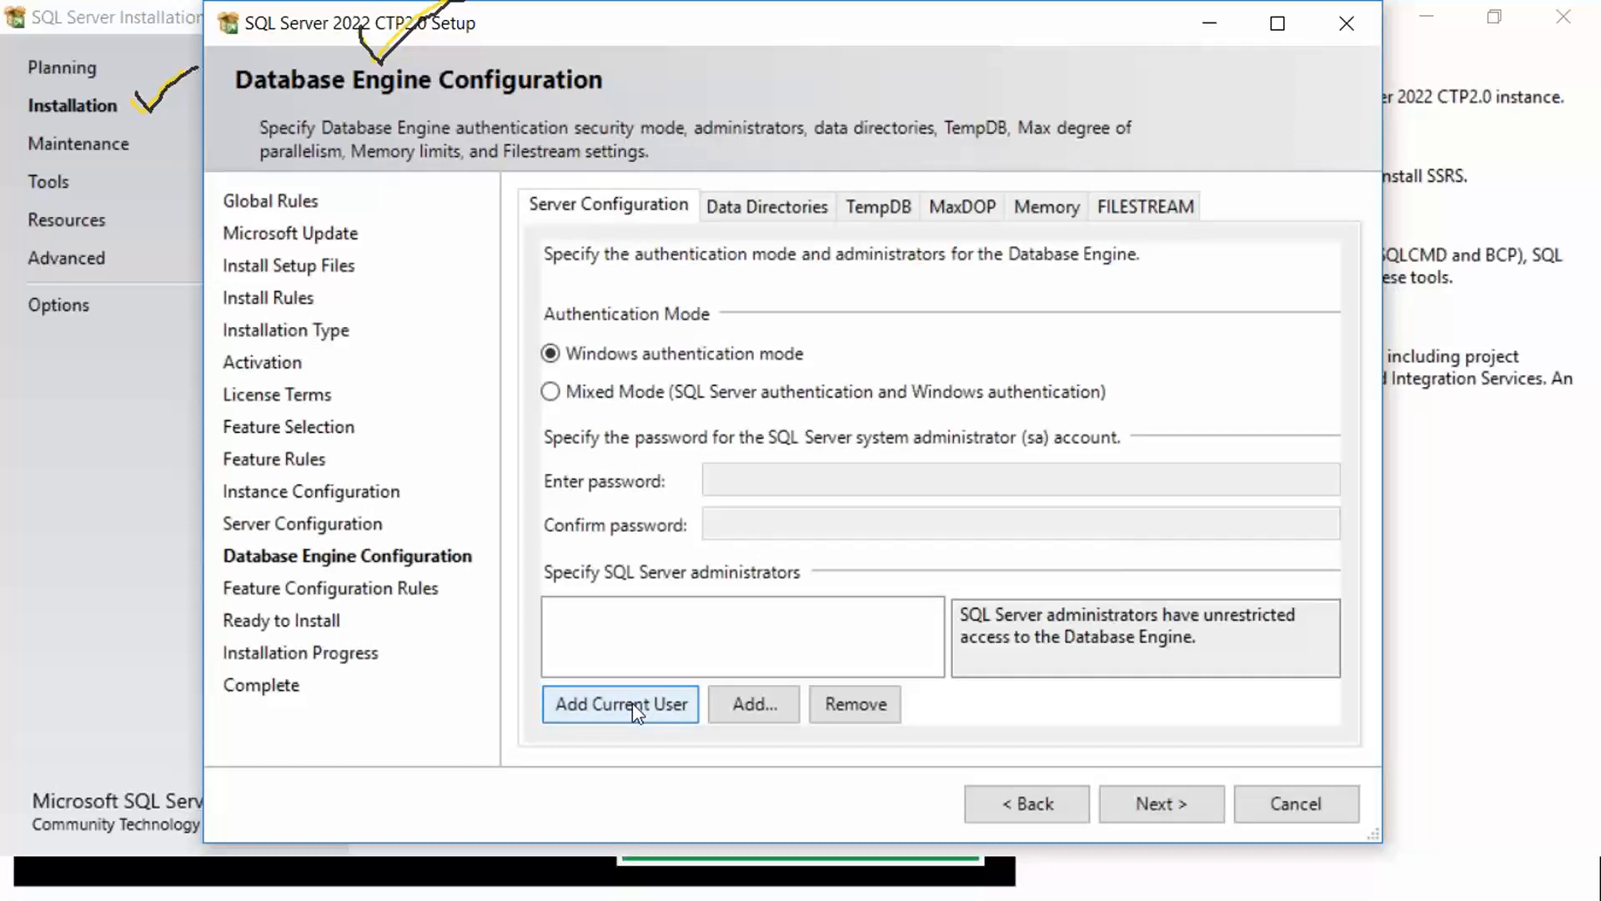
left_click(1148, 806)
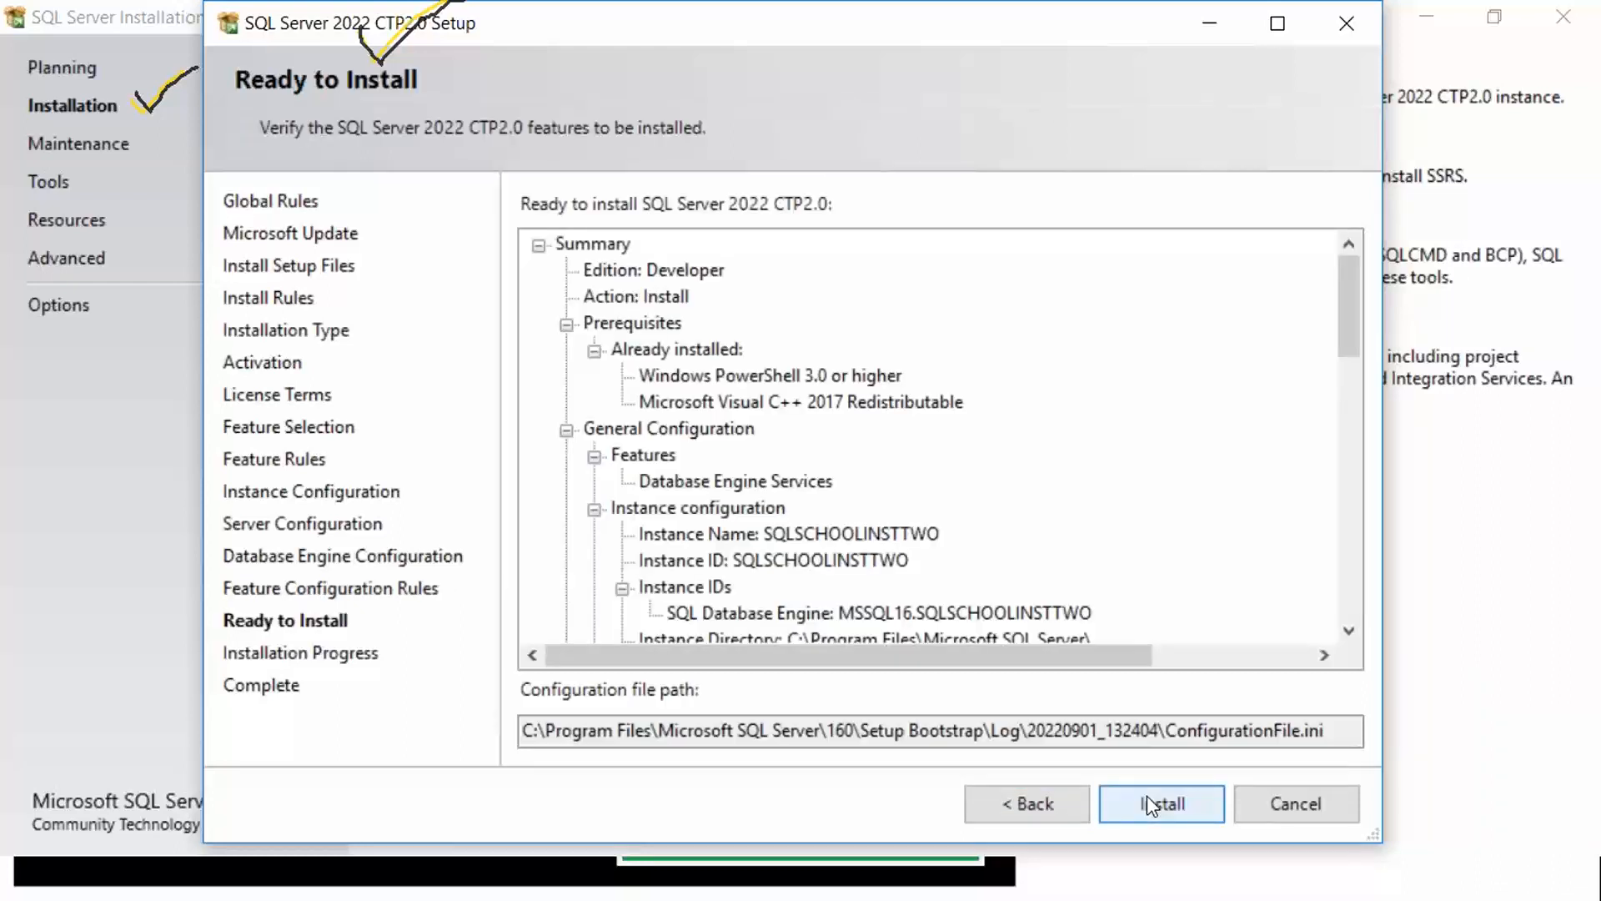
left_click(1148, 799)
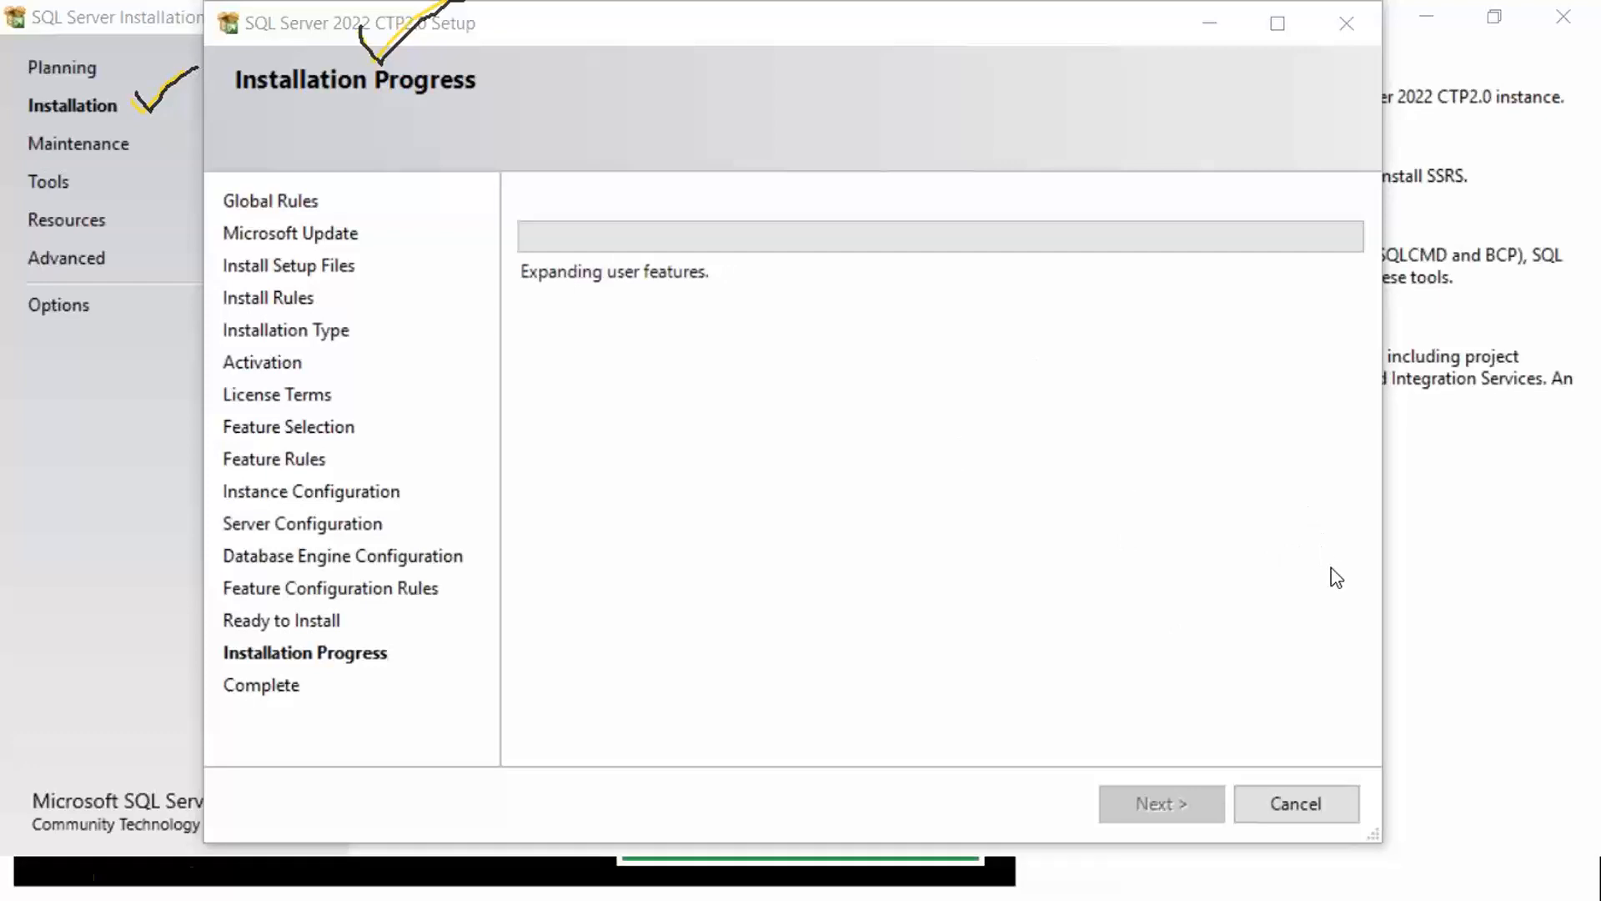
Run SSMS-Setup-ENU from the SQLServer folder on drive D: and choose to repair the Management Studio installation
left_click(136, 878)
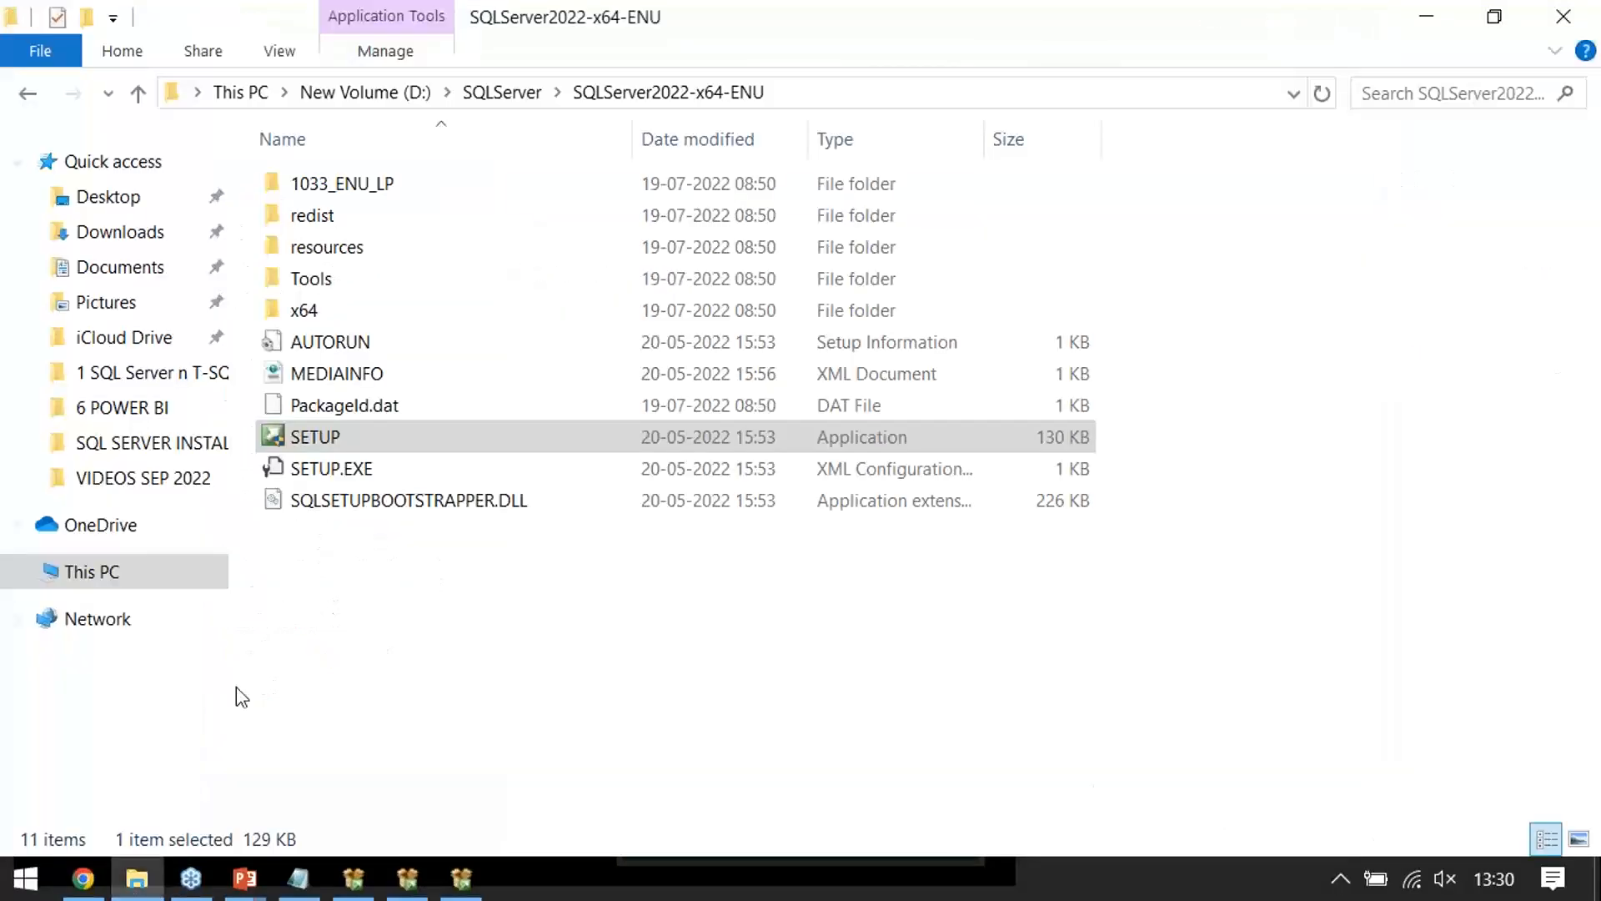
left_click(500, 93)
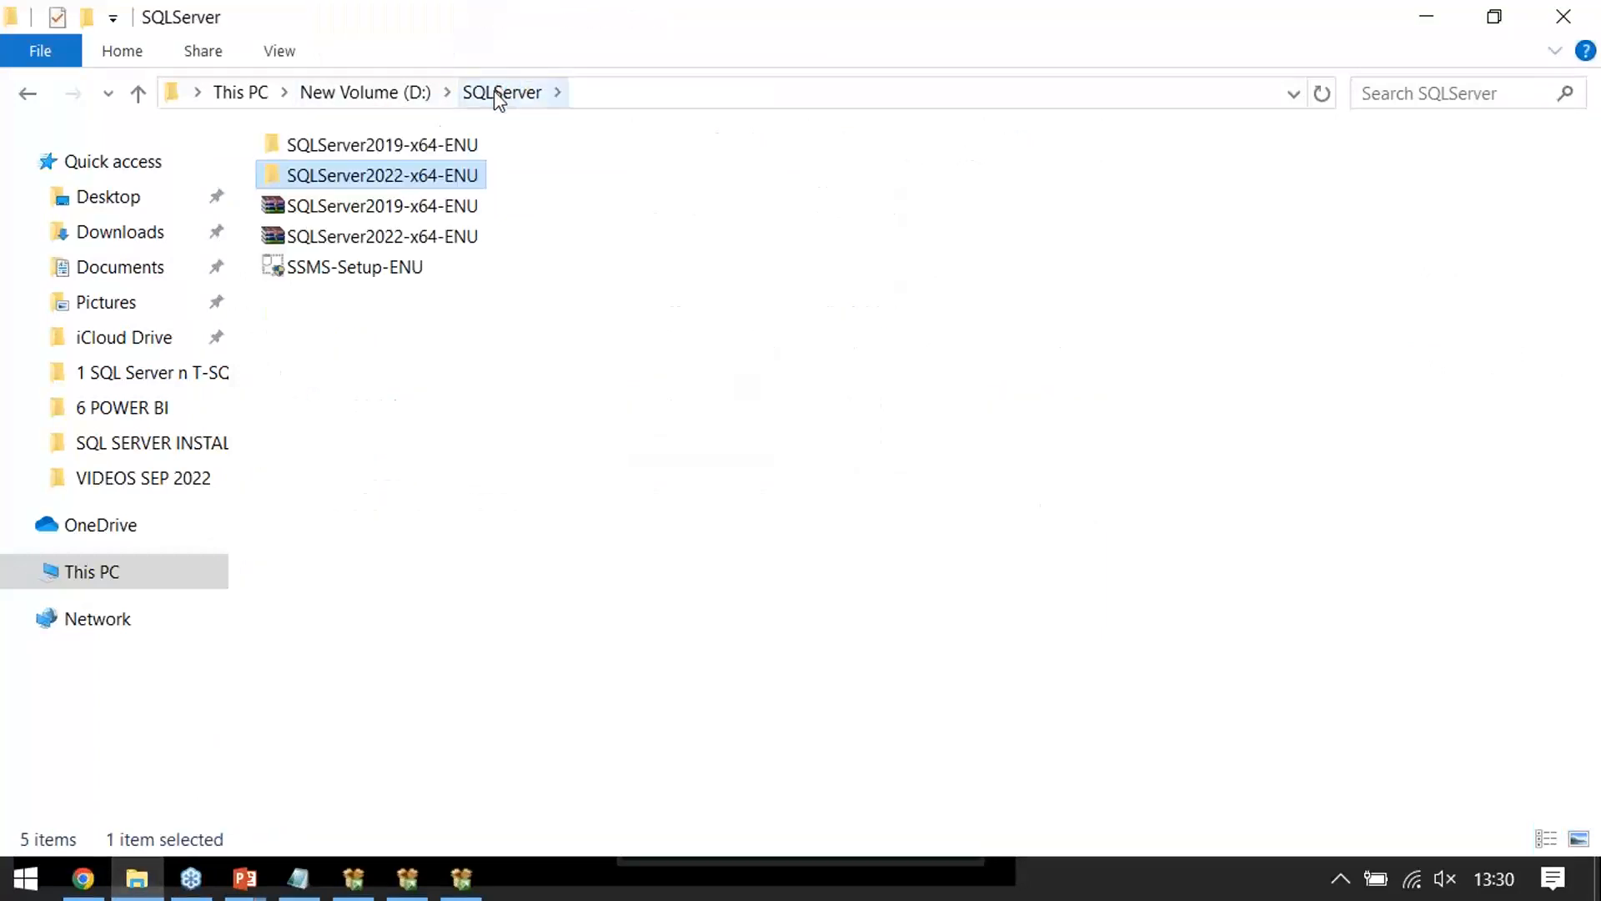
left_click(347, 272)
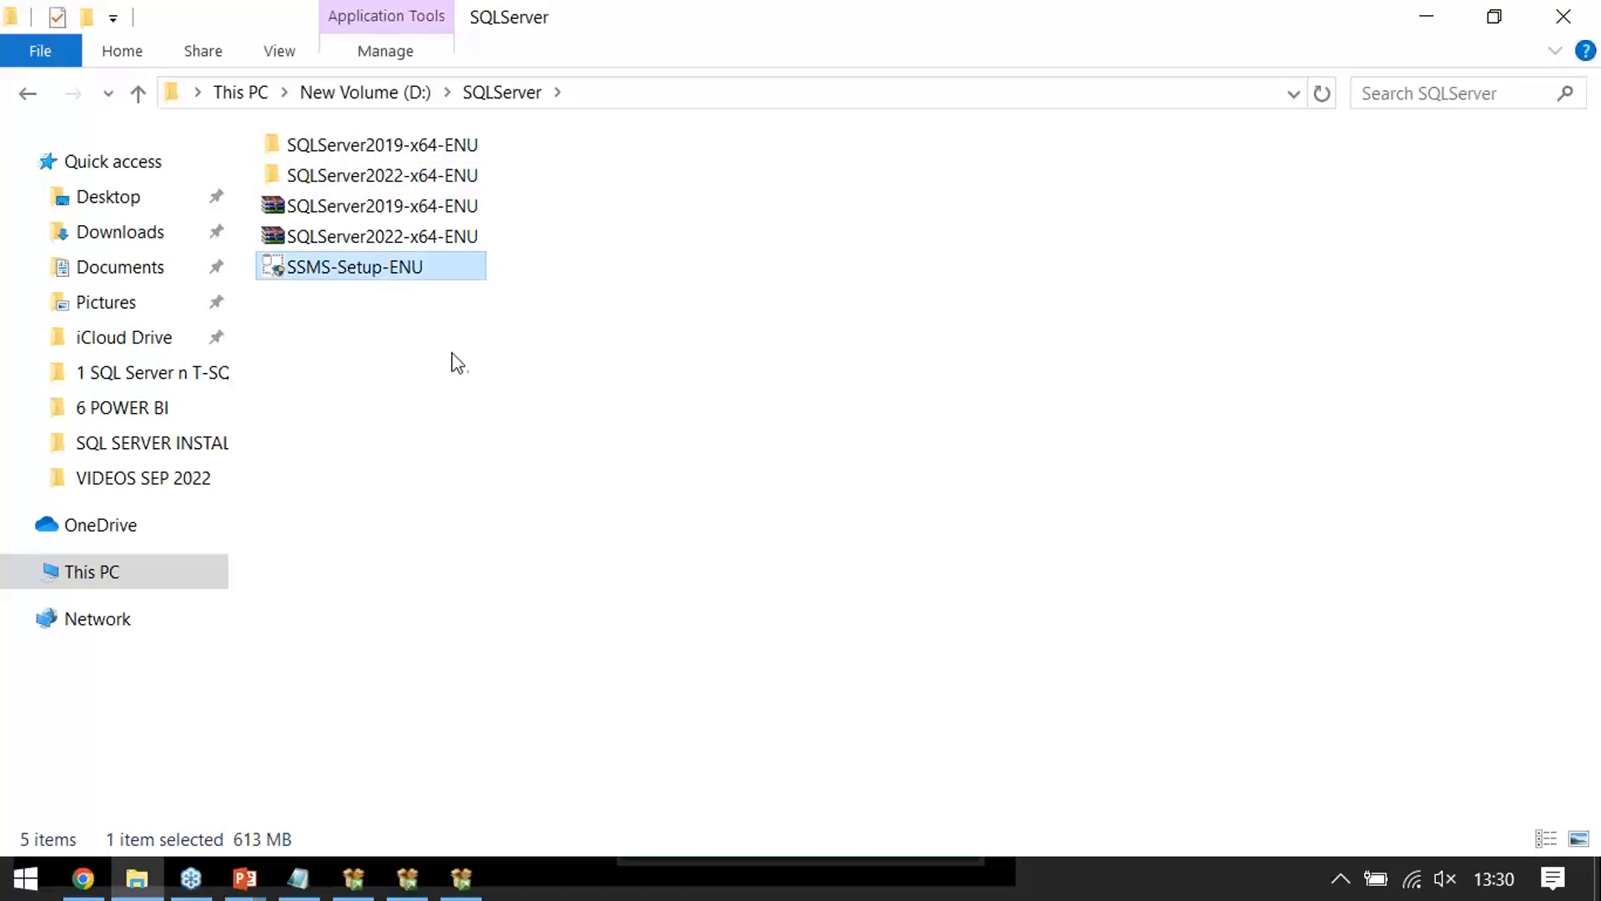
double_click(392, 273)
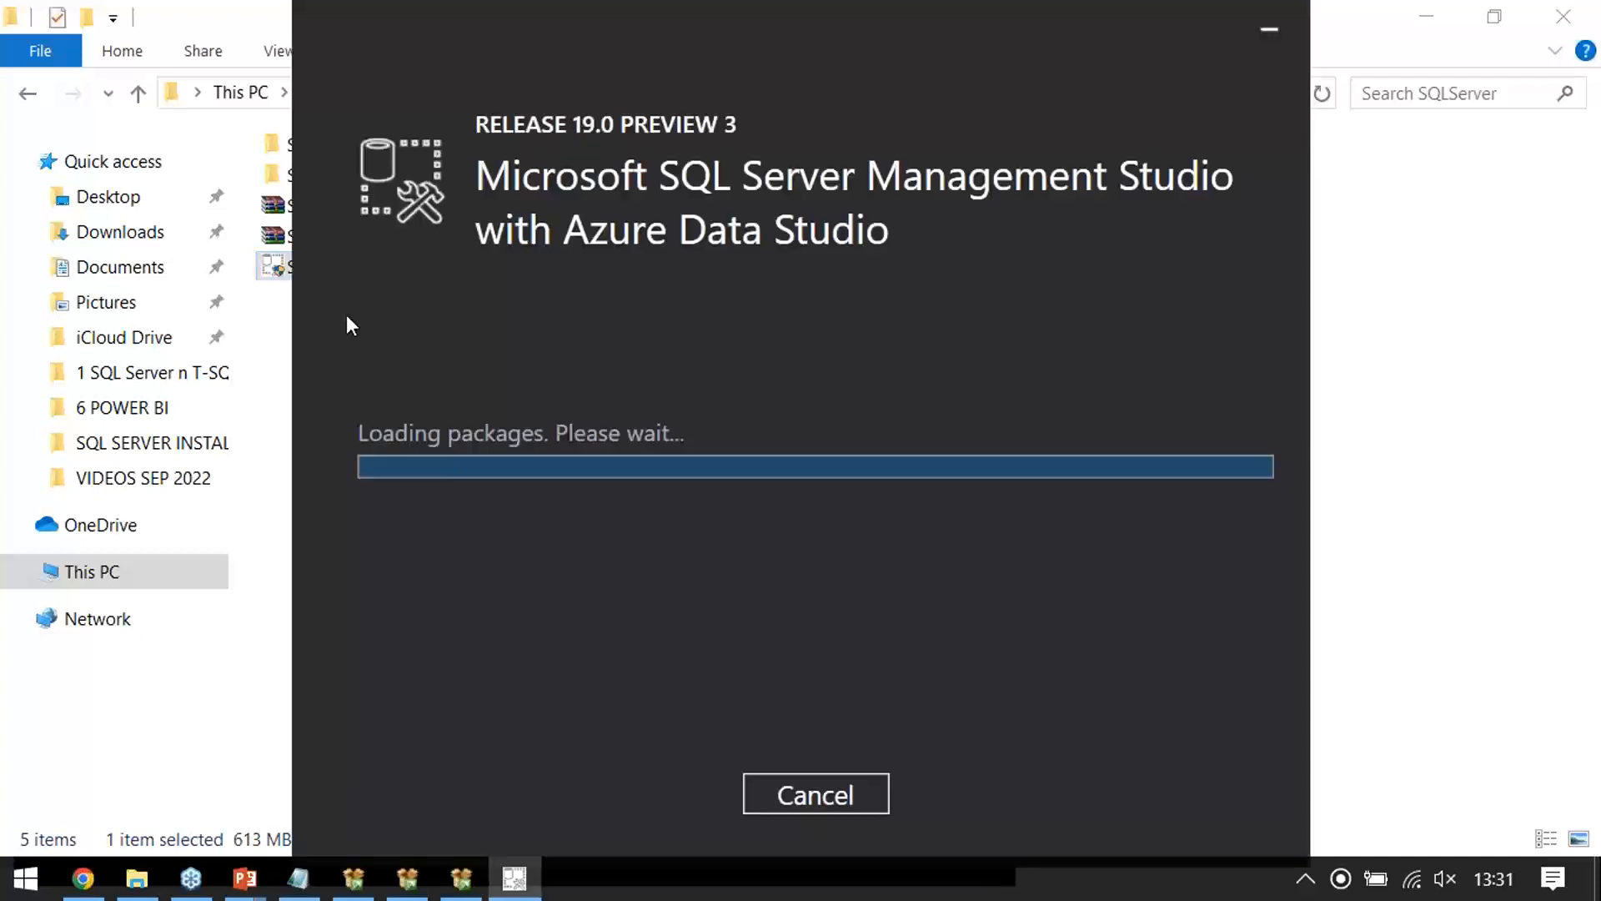
left_click_drag(752, 46, 645, 55)
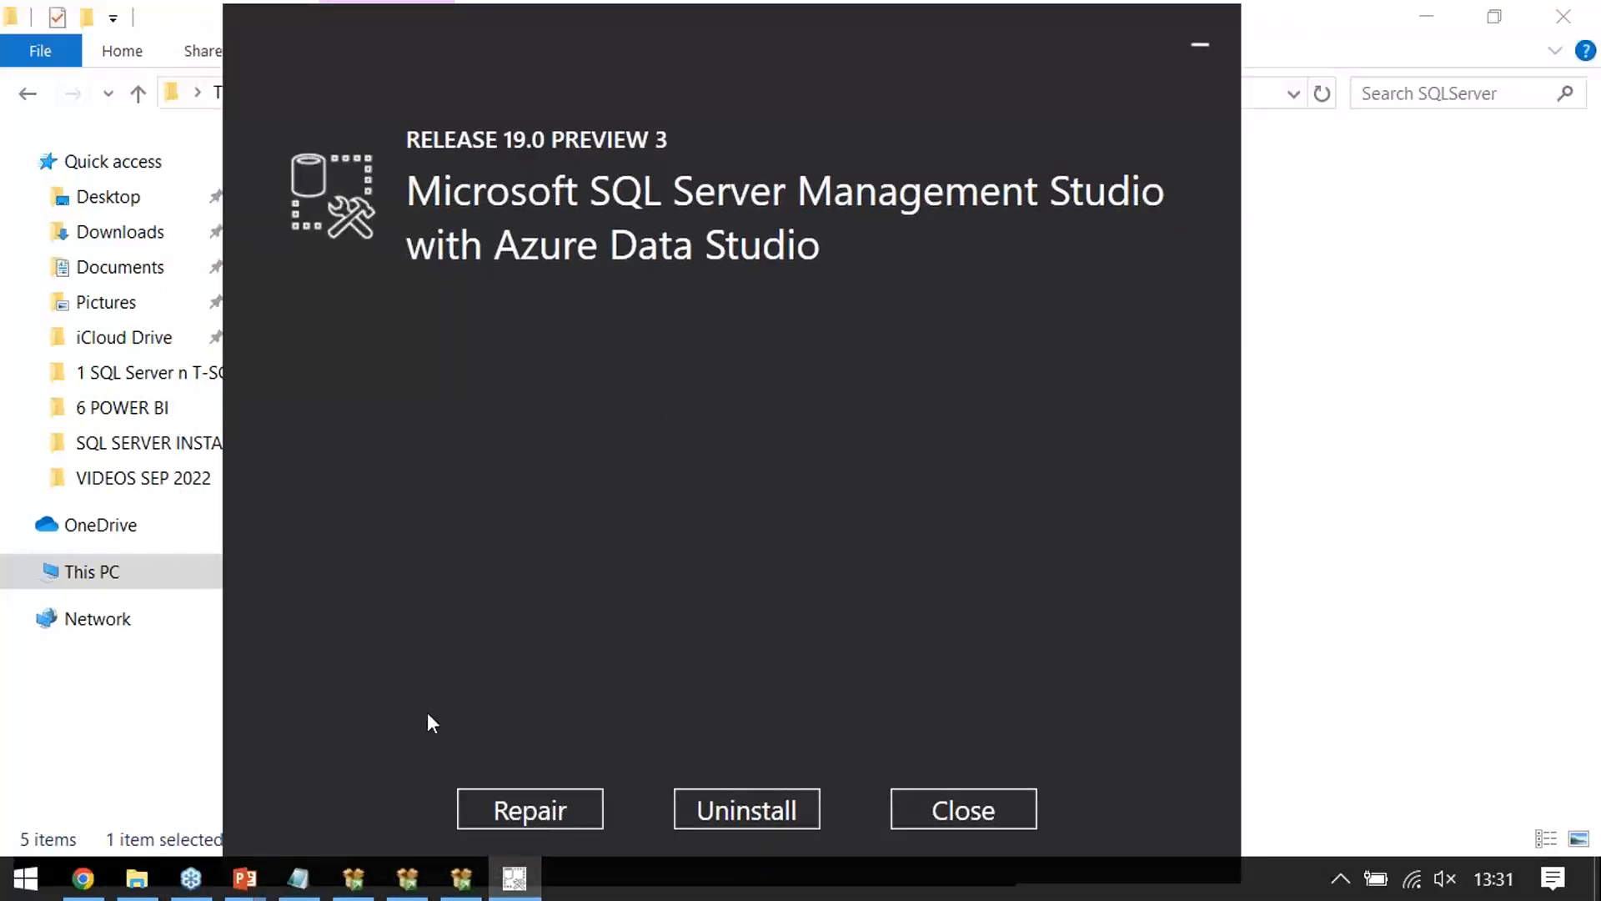
left_click(548, 797)
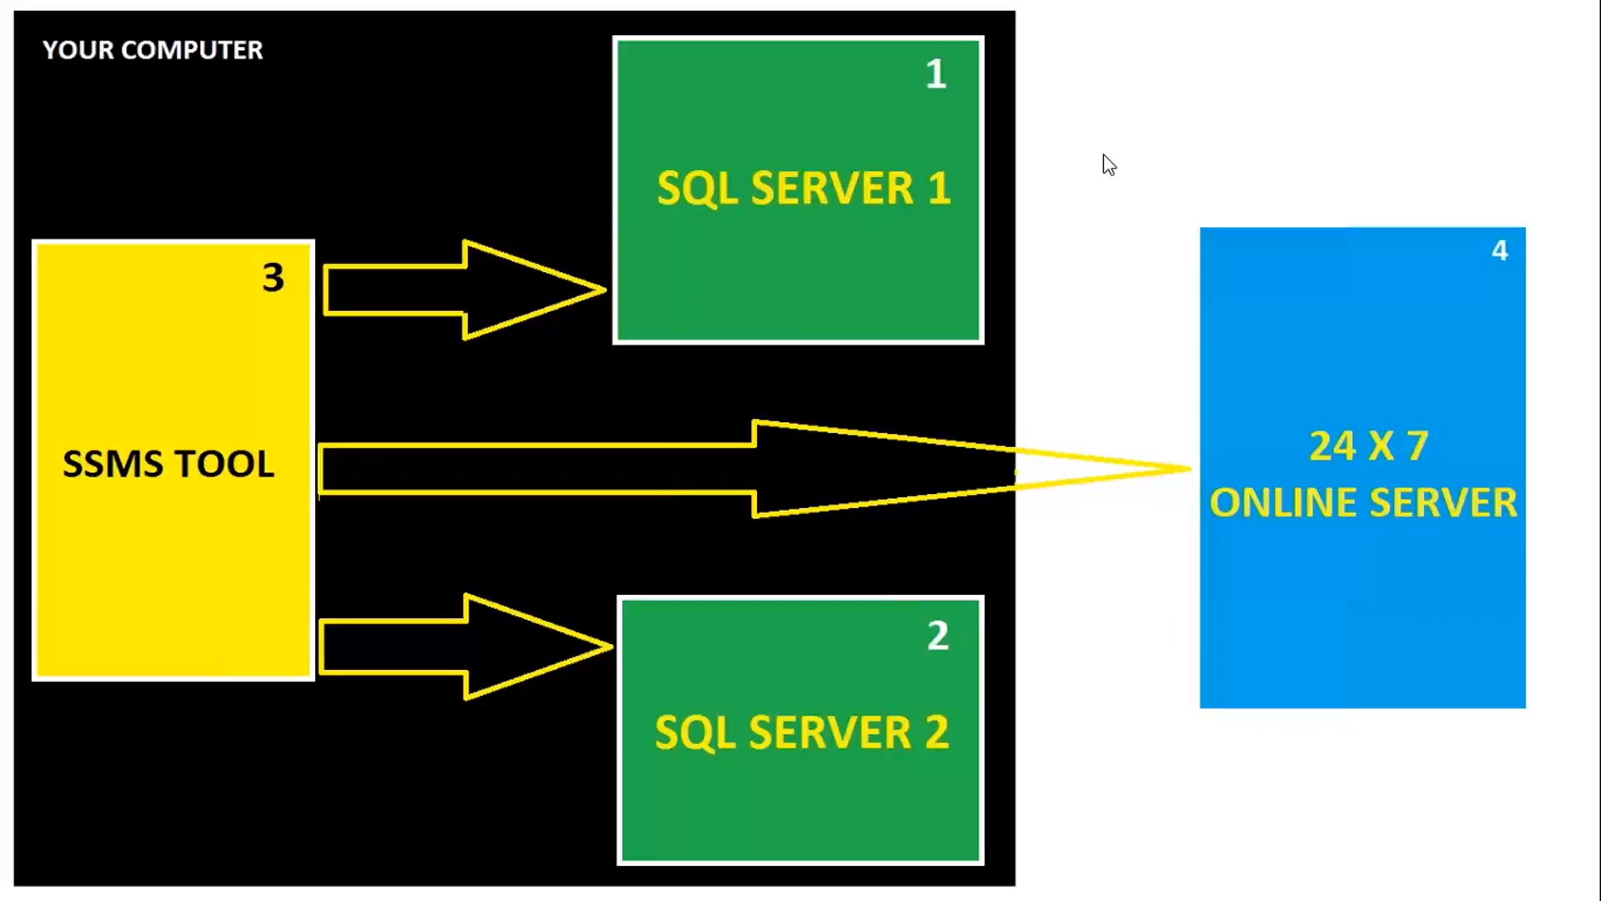
Switch to the Notepad installation notes and highlight the instructions for installing both servers and SSMS and for connecting to SQL Server
key("alt+Tab")
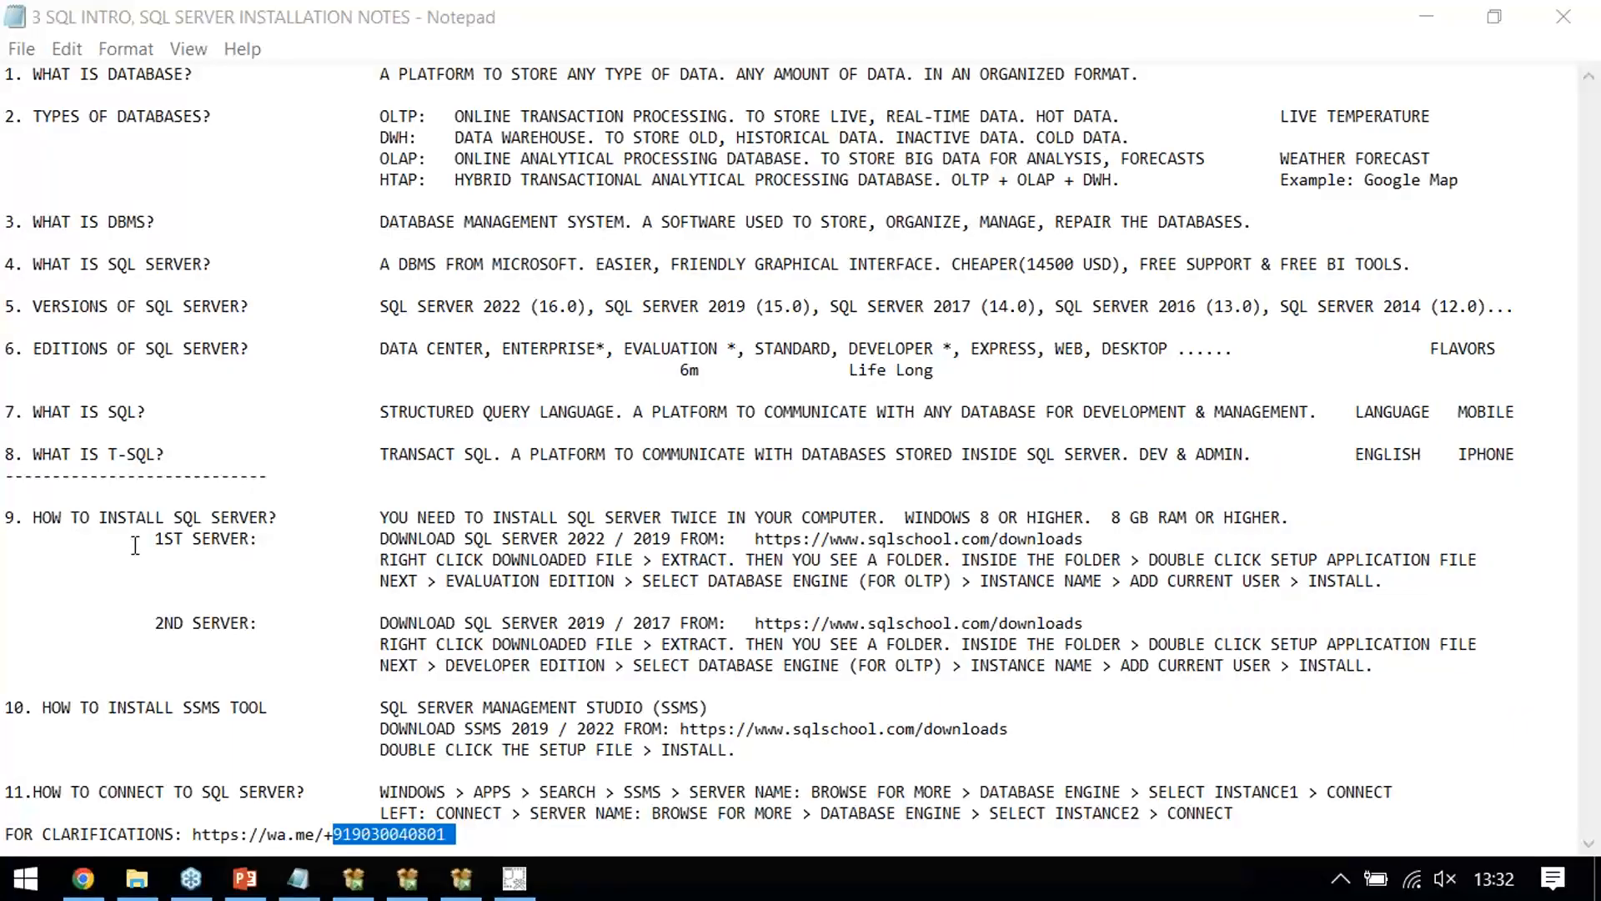
left_click_drag(135, 545, 437, 603)
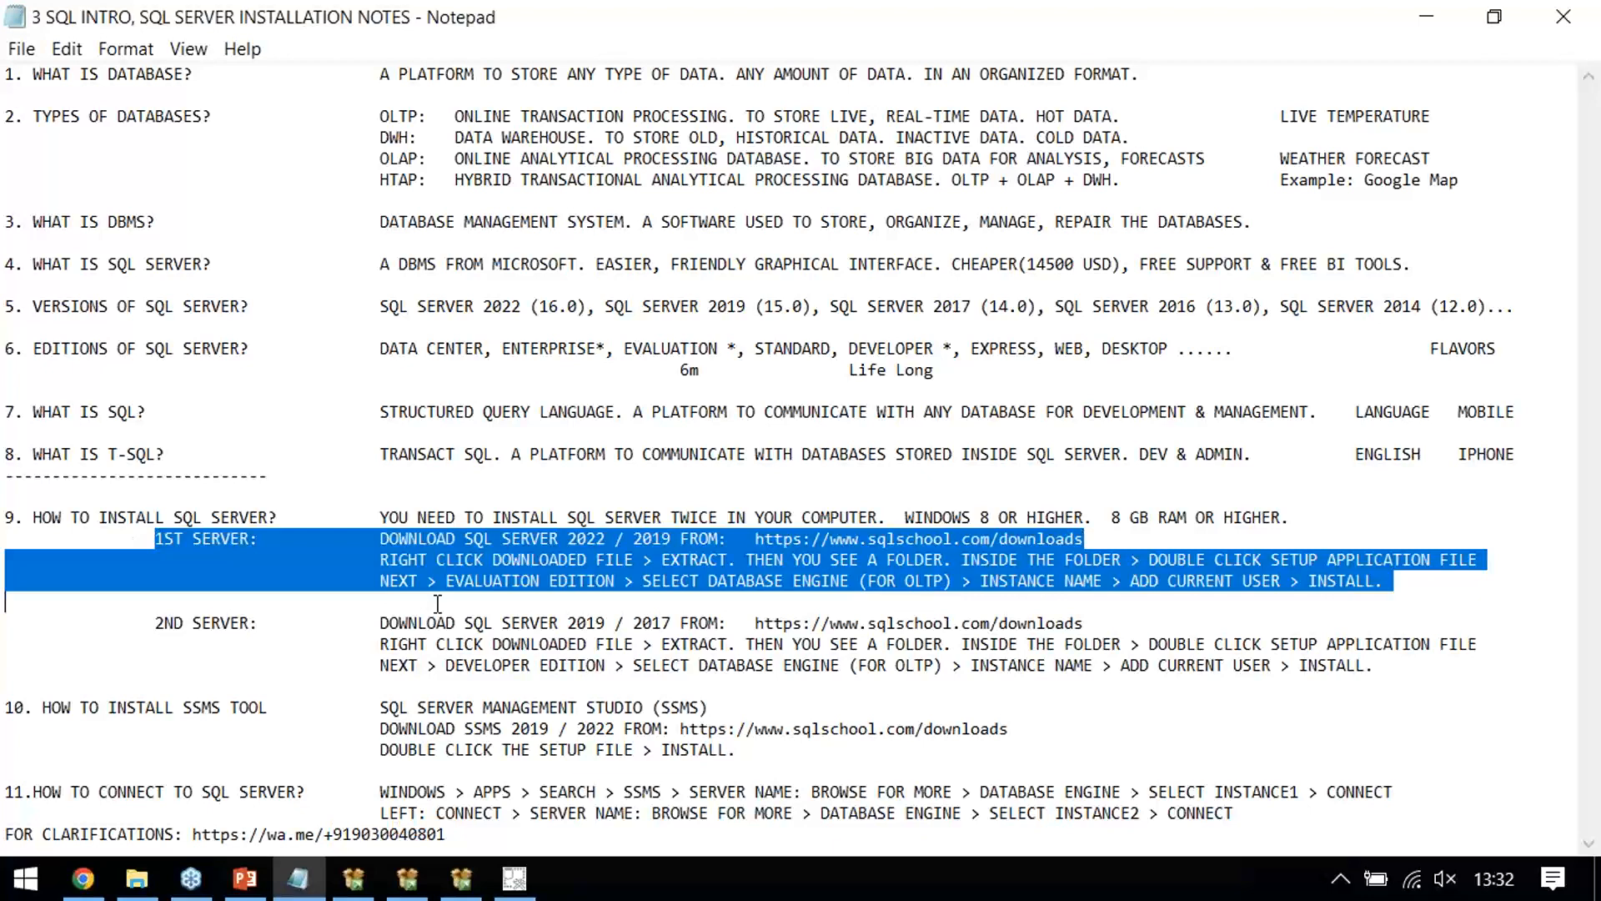
left_click_drag(438, 603, 516, 757)
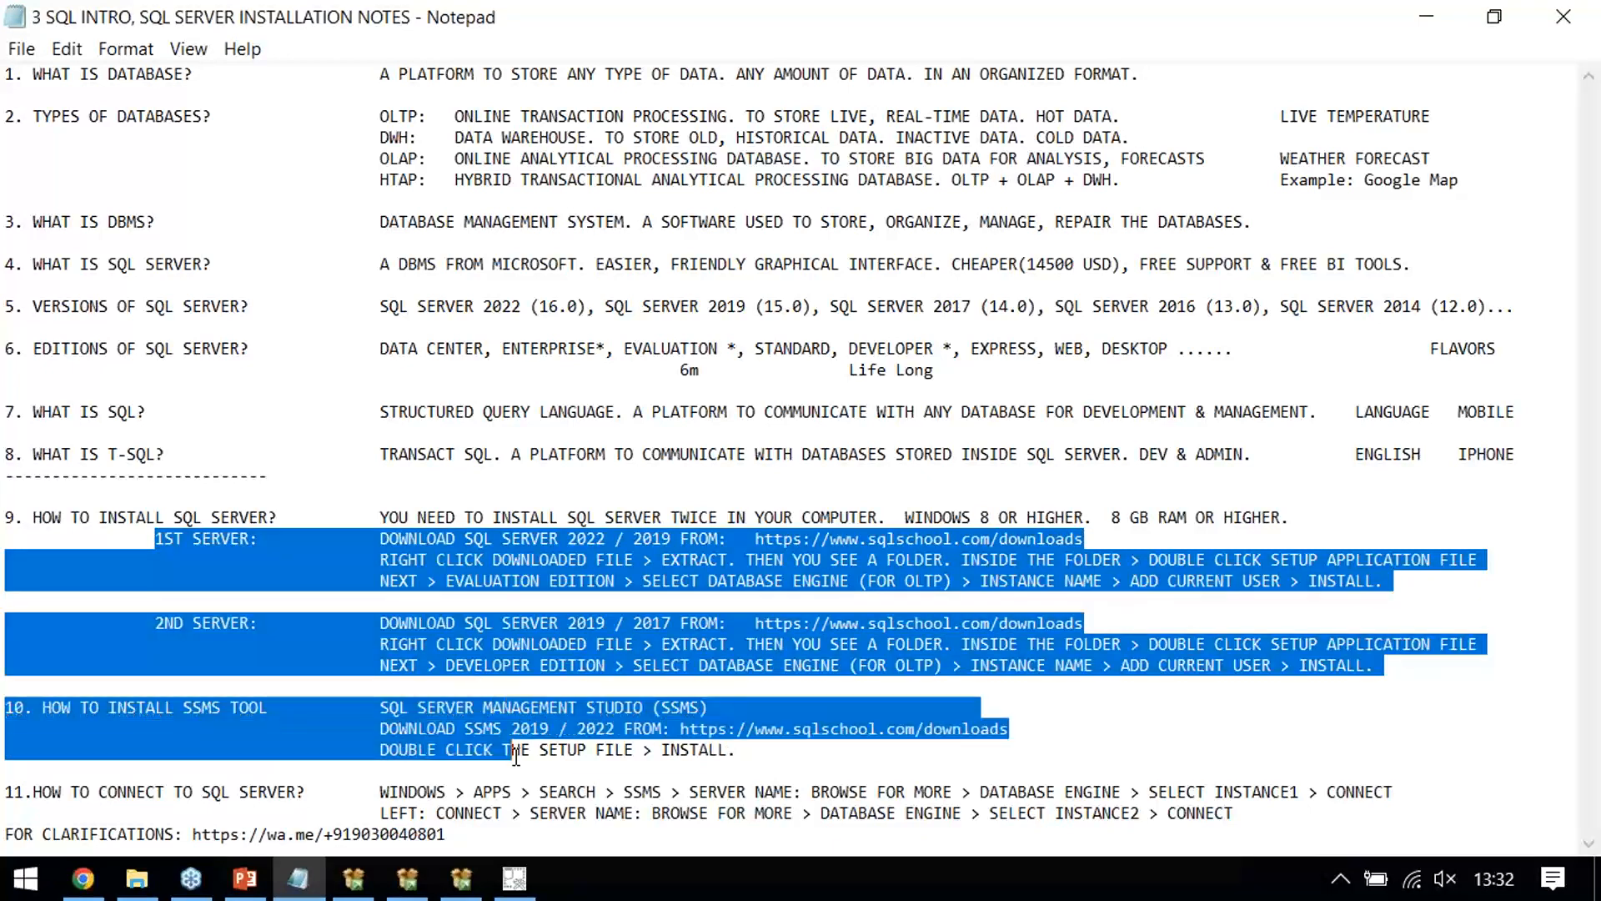
left_click(35, 791)
left_click_drag(35, 791, 326, 784)
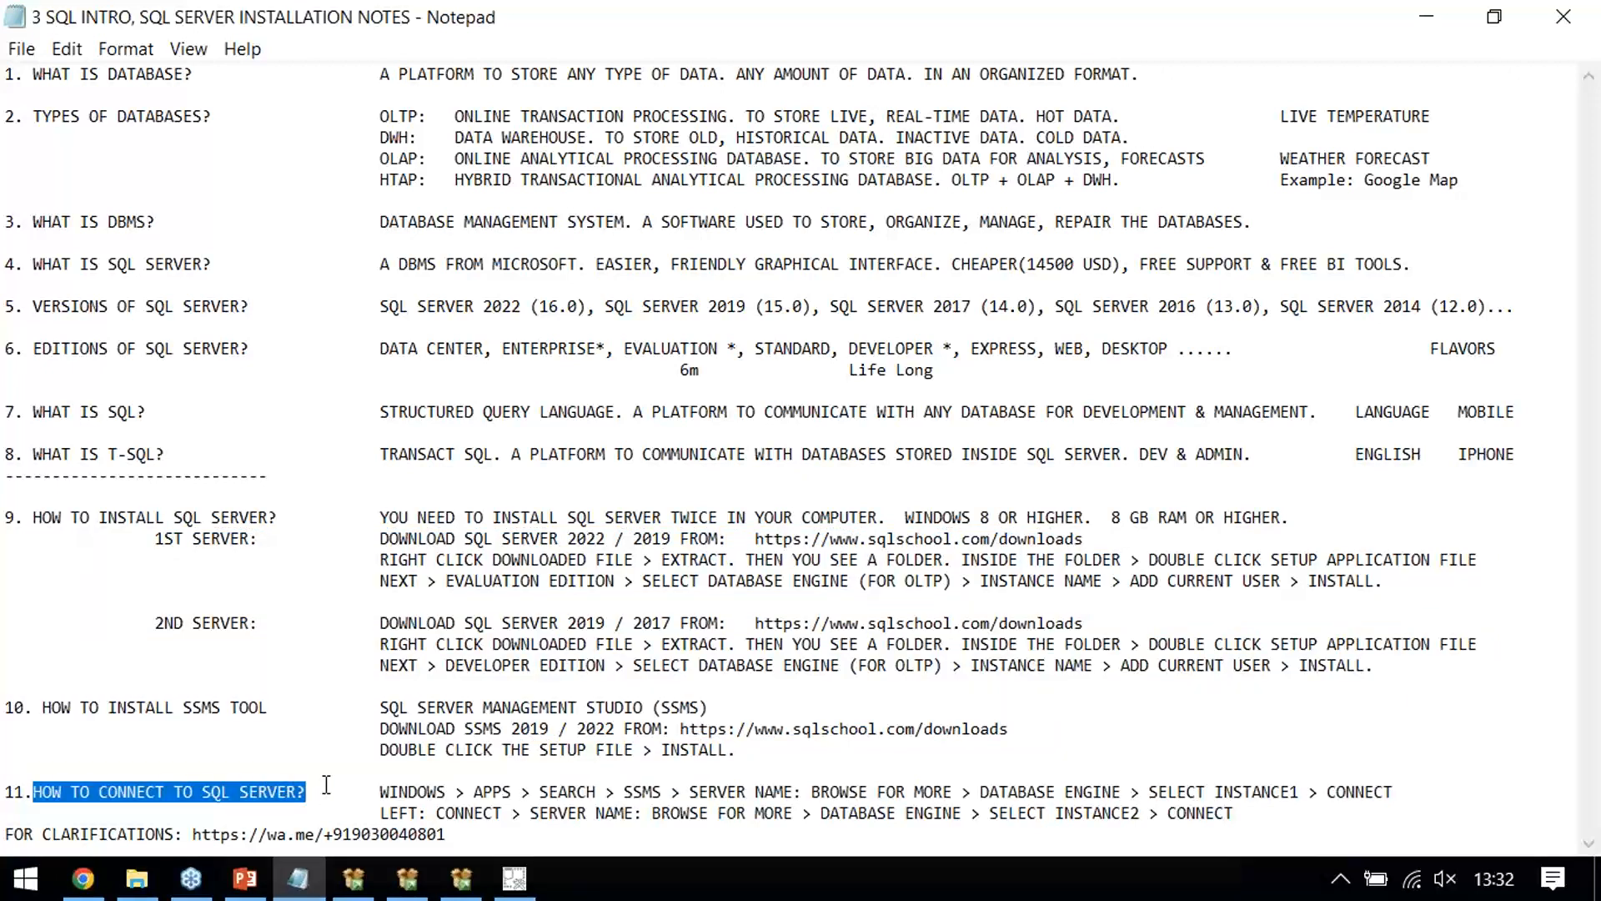
left_click_drag(379, 792, 672, 792)
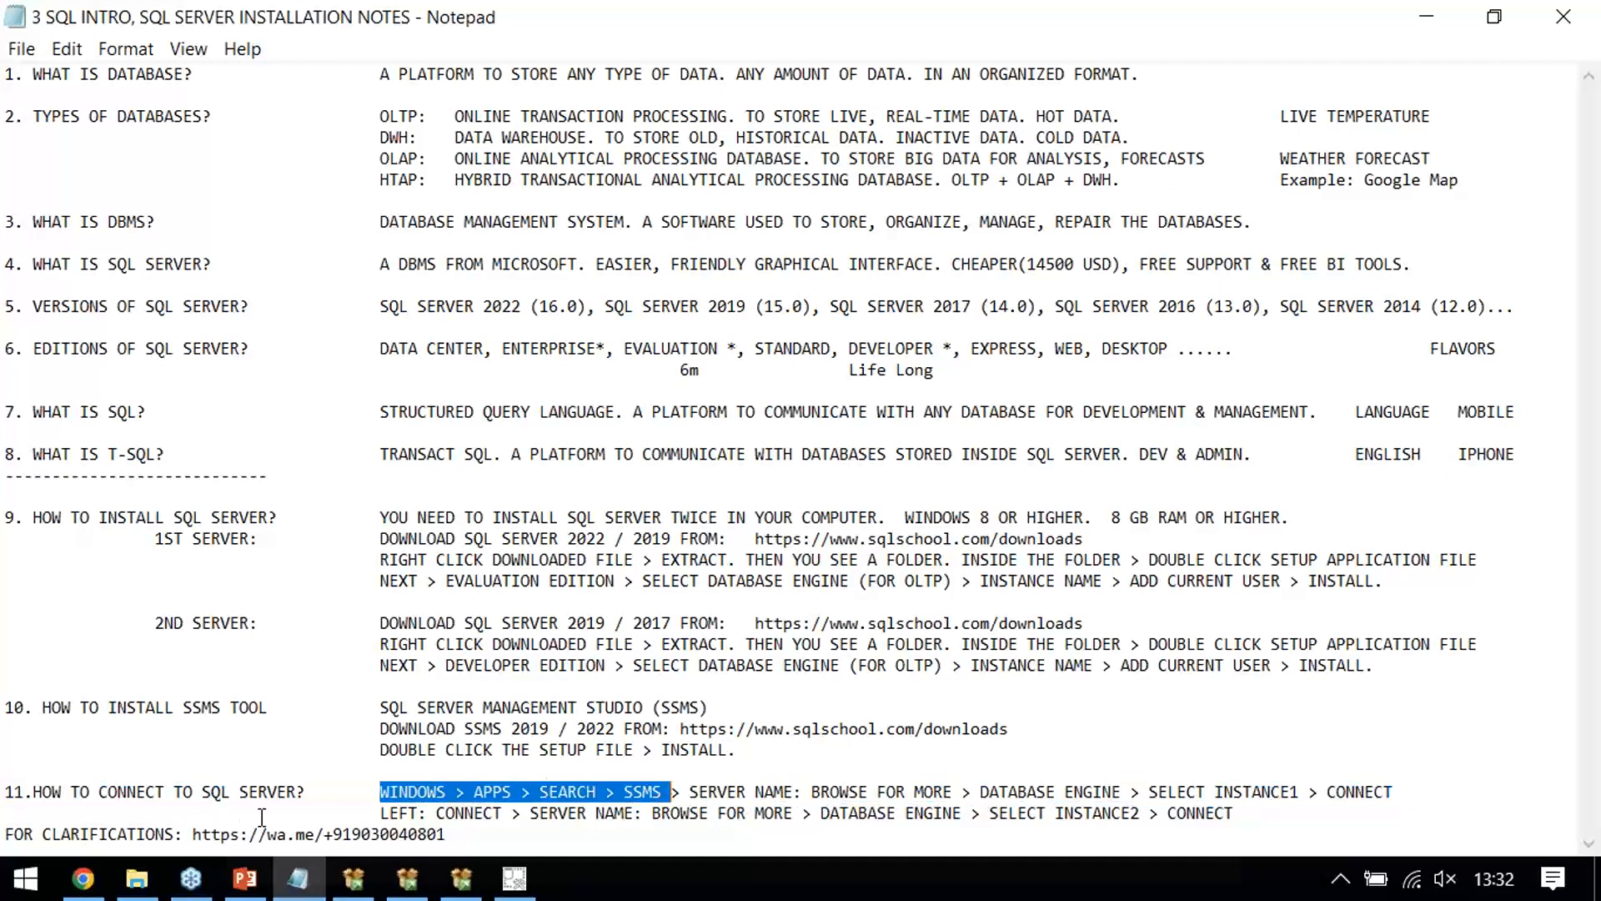
Search Windows for SSMS and launch Microsoft SQL Server Management Studio 19
left_click(25, 884)
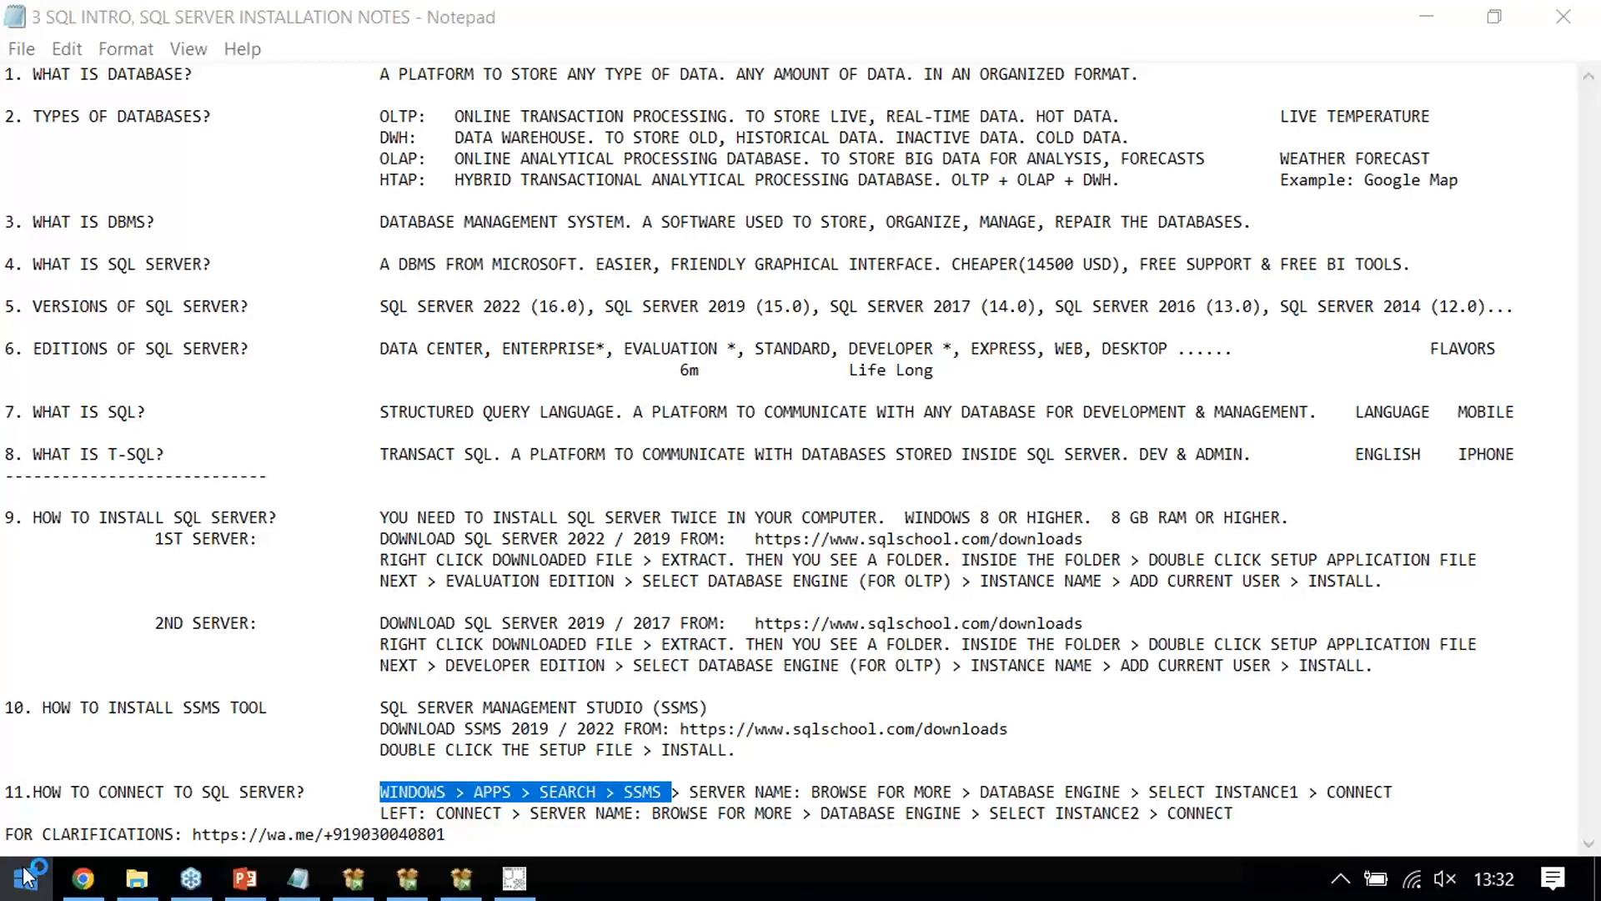
type("SSMS")
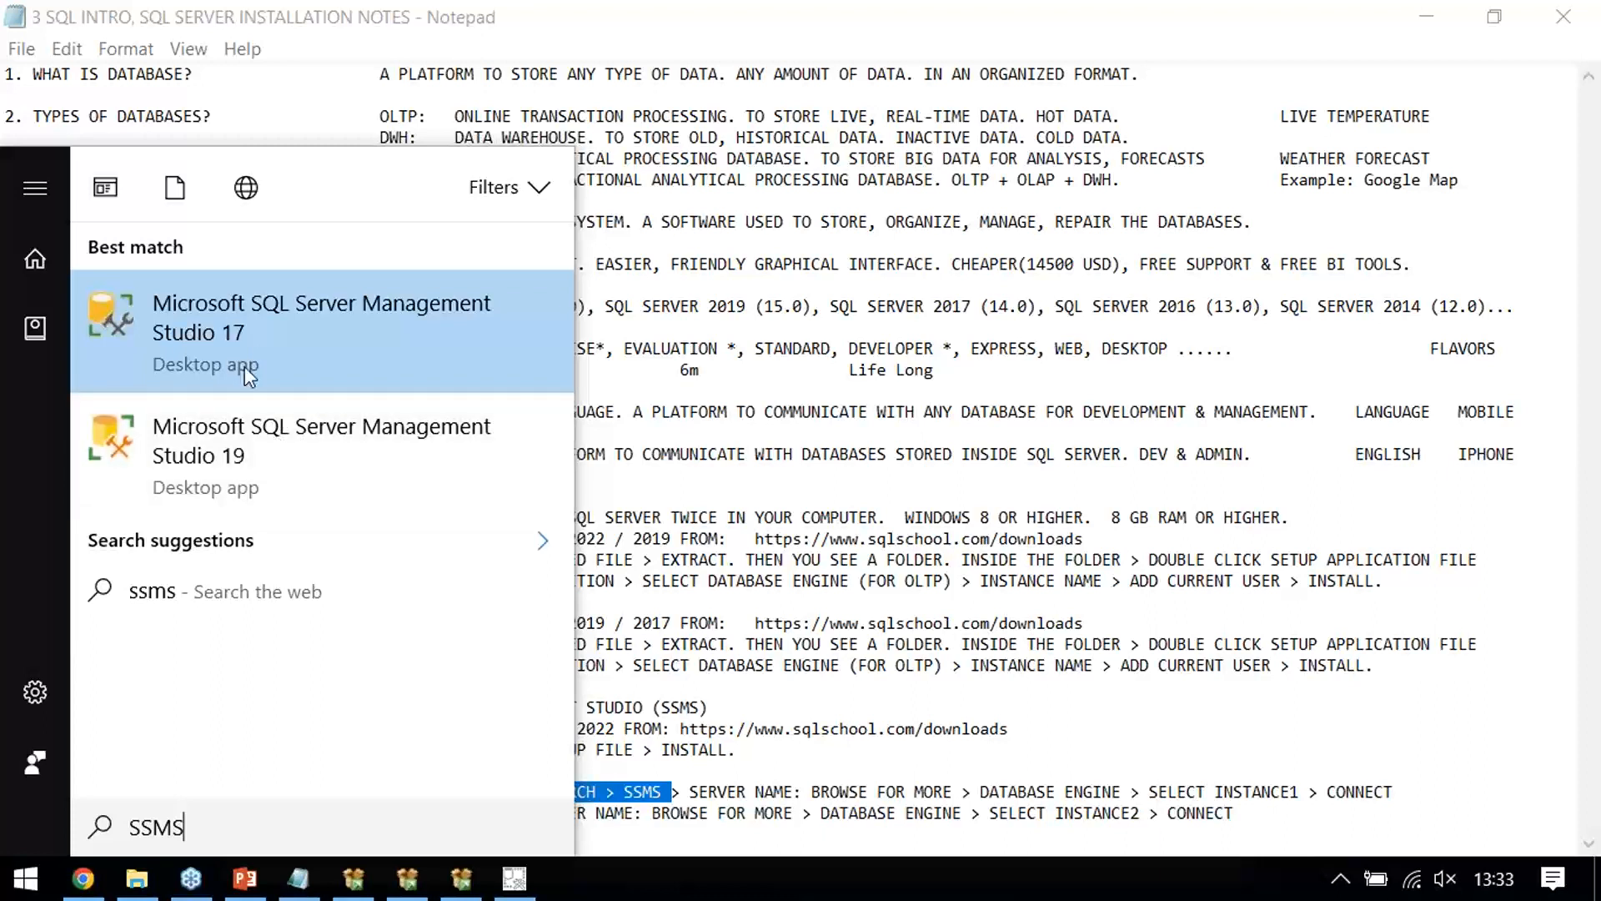
left_click(268, 447)
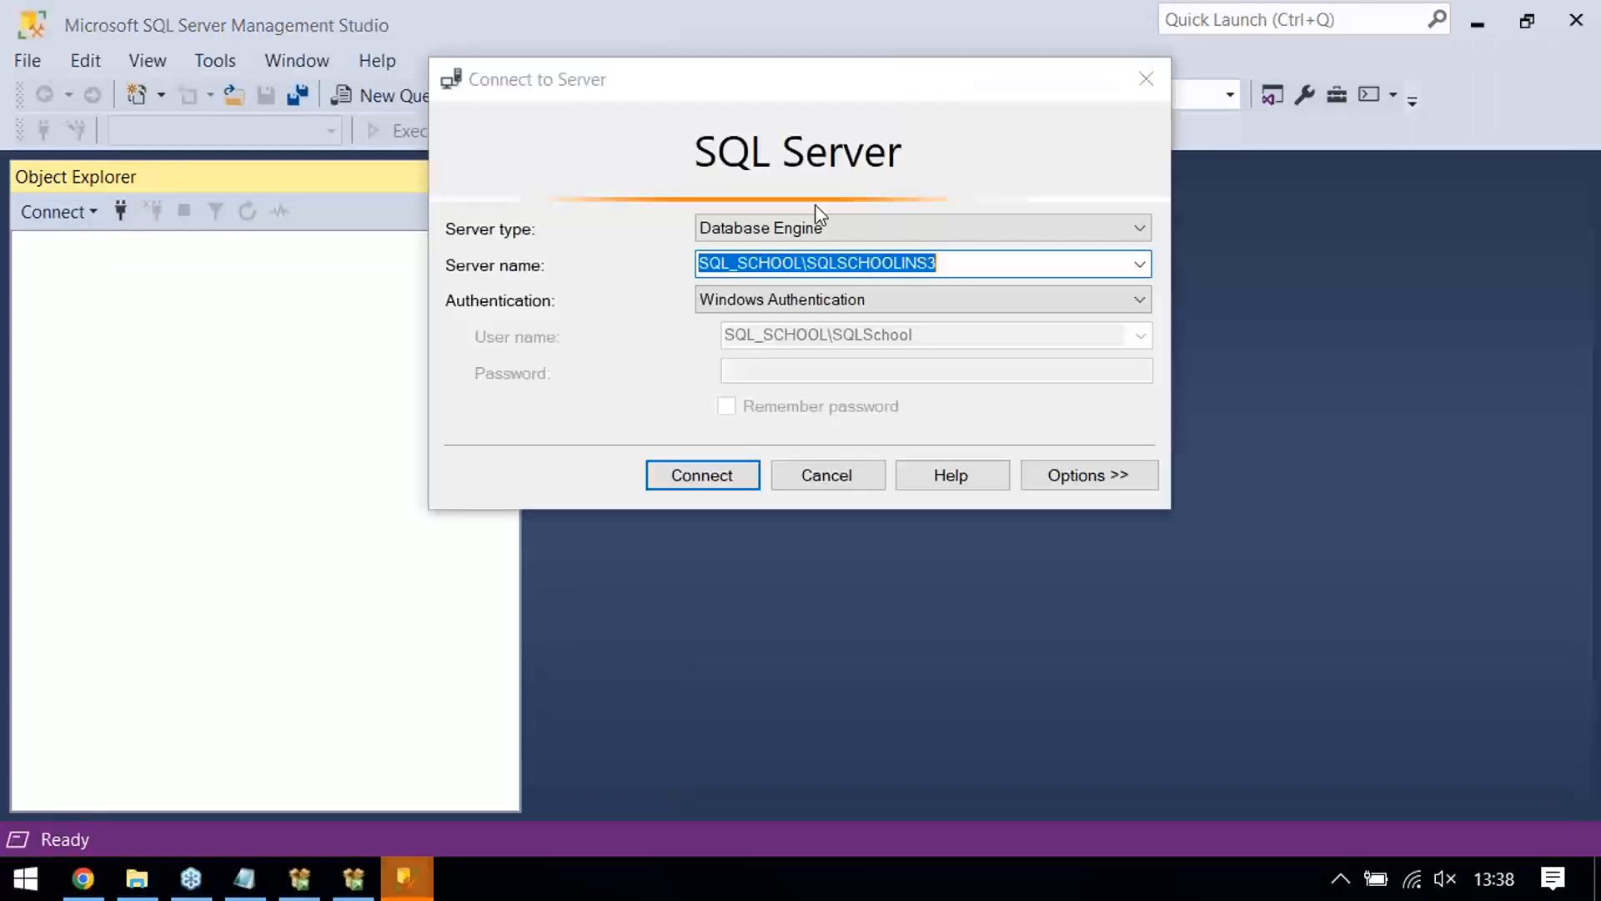
Browse the local Database Engine servers and connect to SQL_SCHOOL\SQLSERVERINSTONE with Windows Authentication
key("BackSpace")
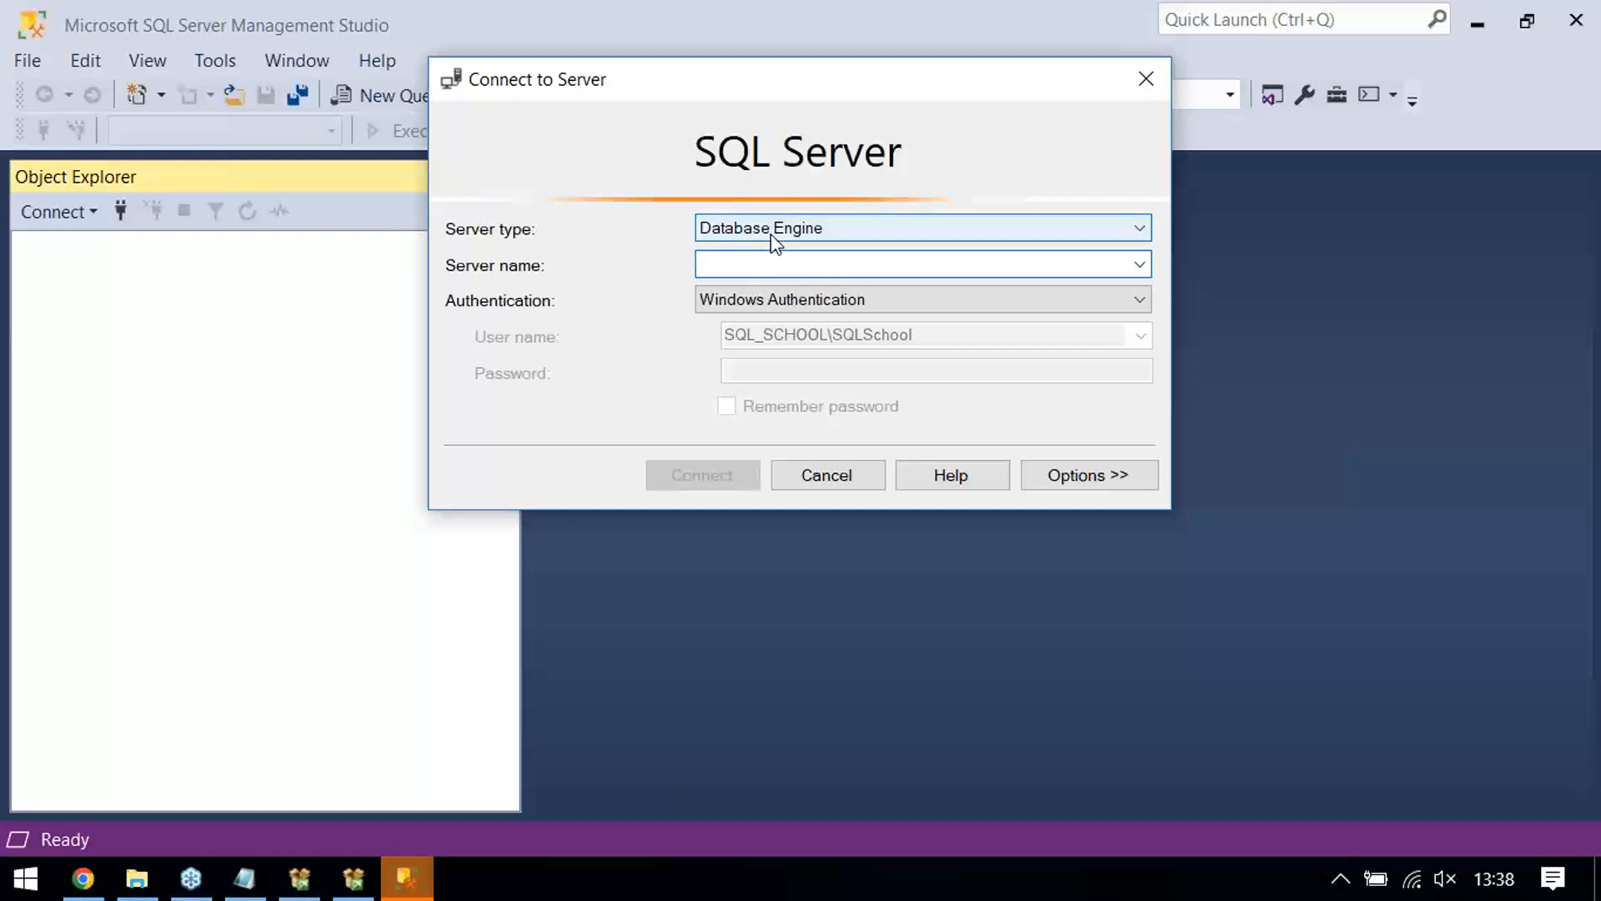
left_click(1140, 265)
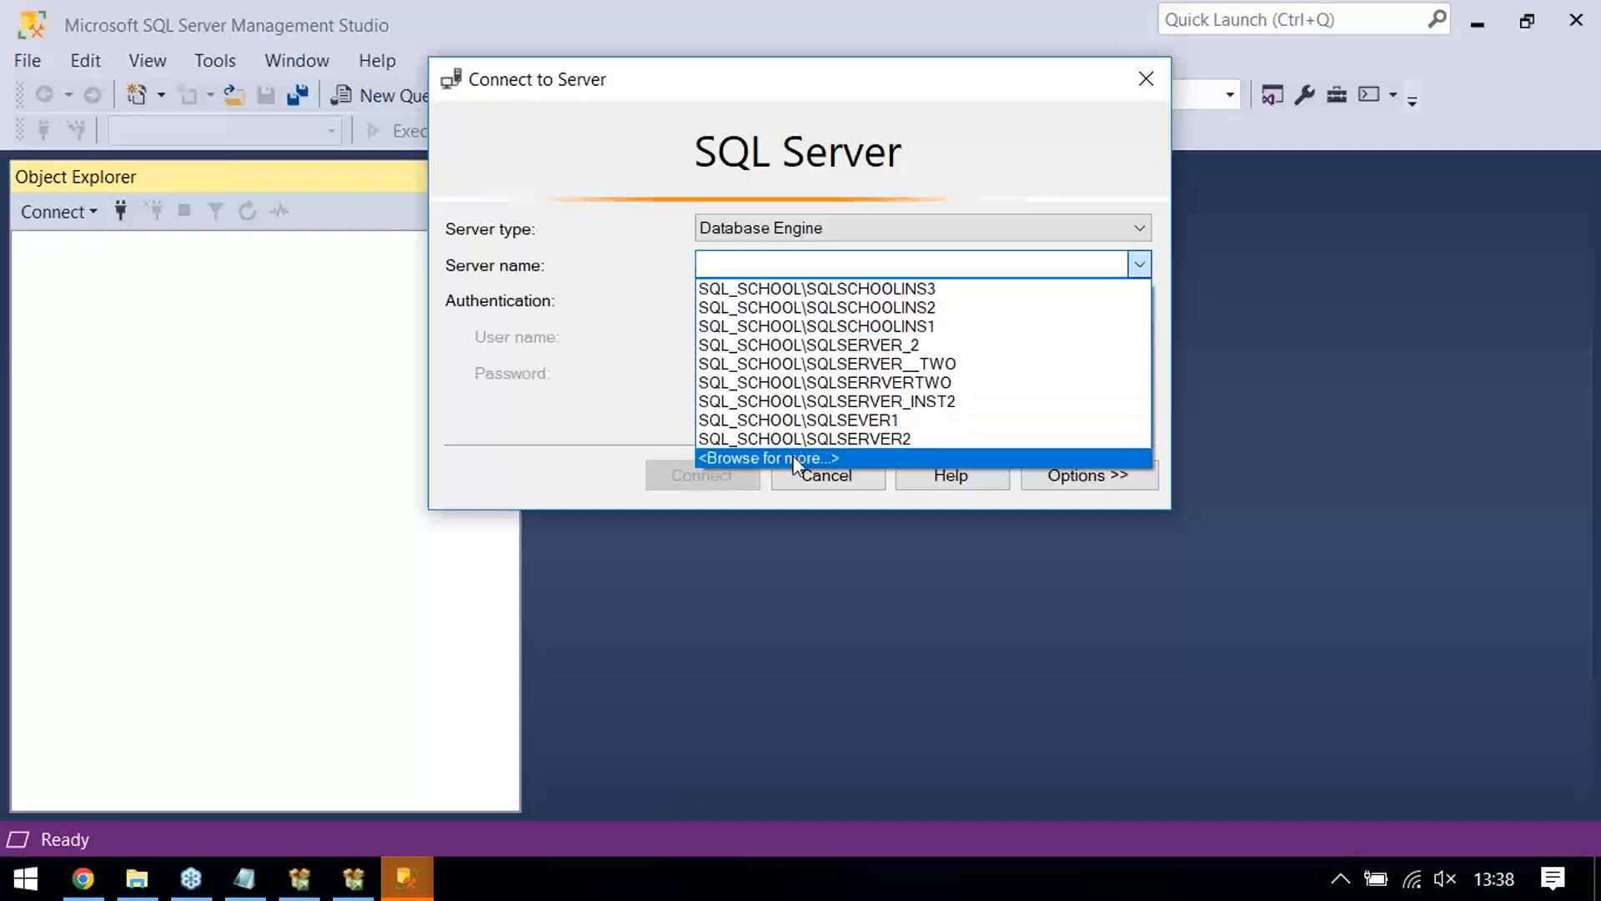
left_click(888, 458)
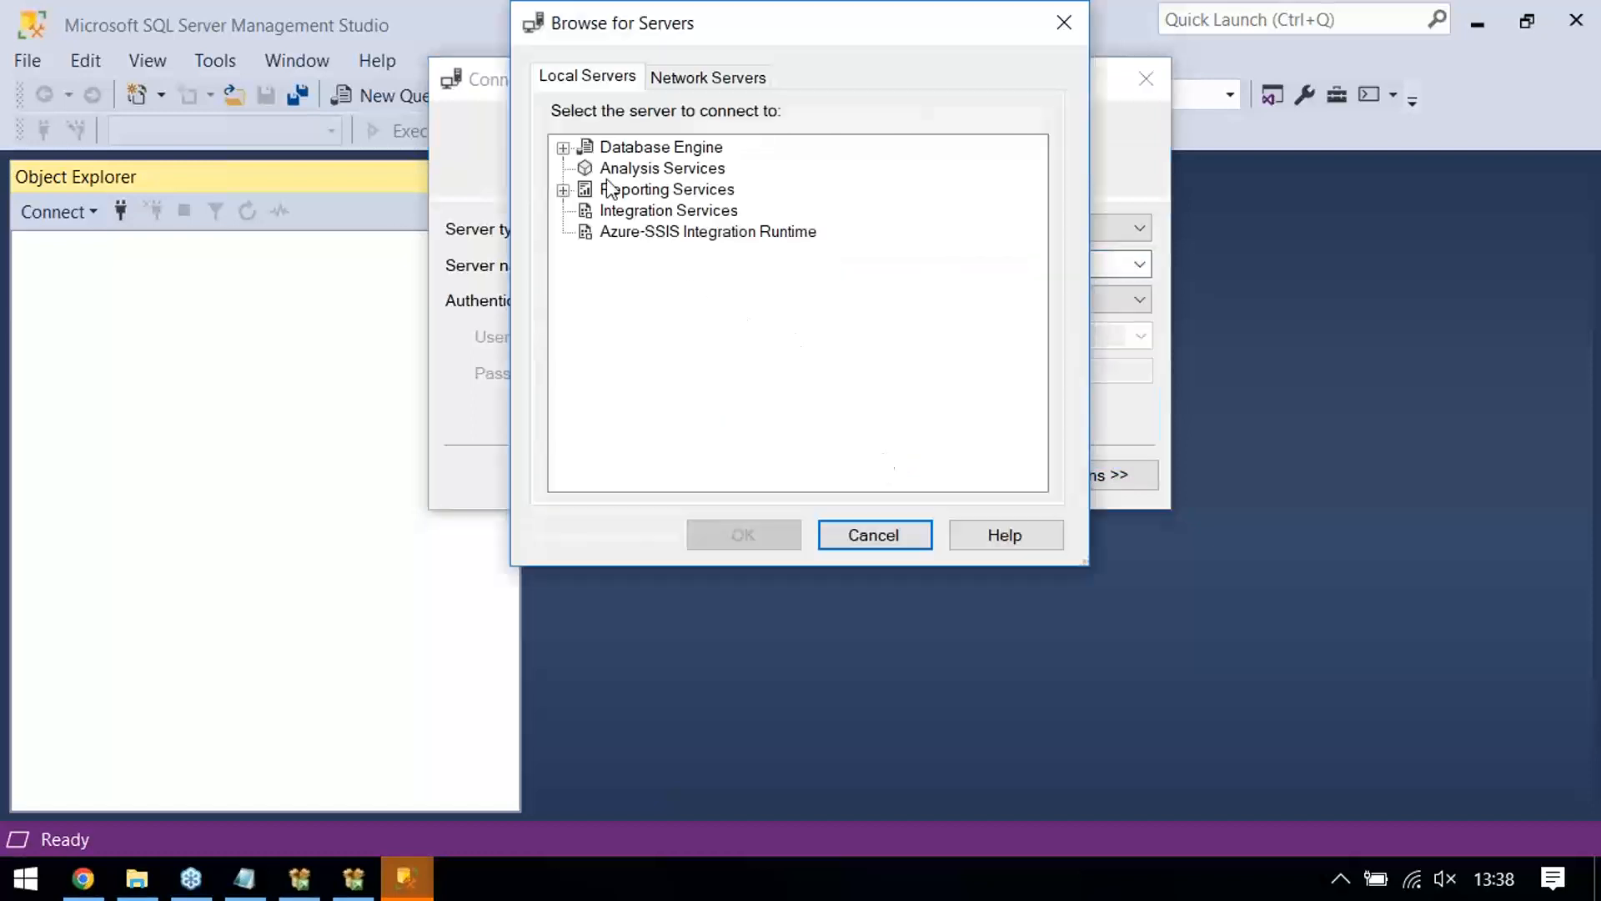
left_click(564, 148)
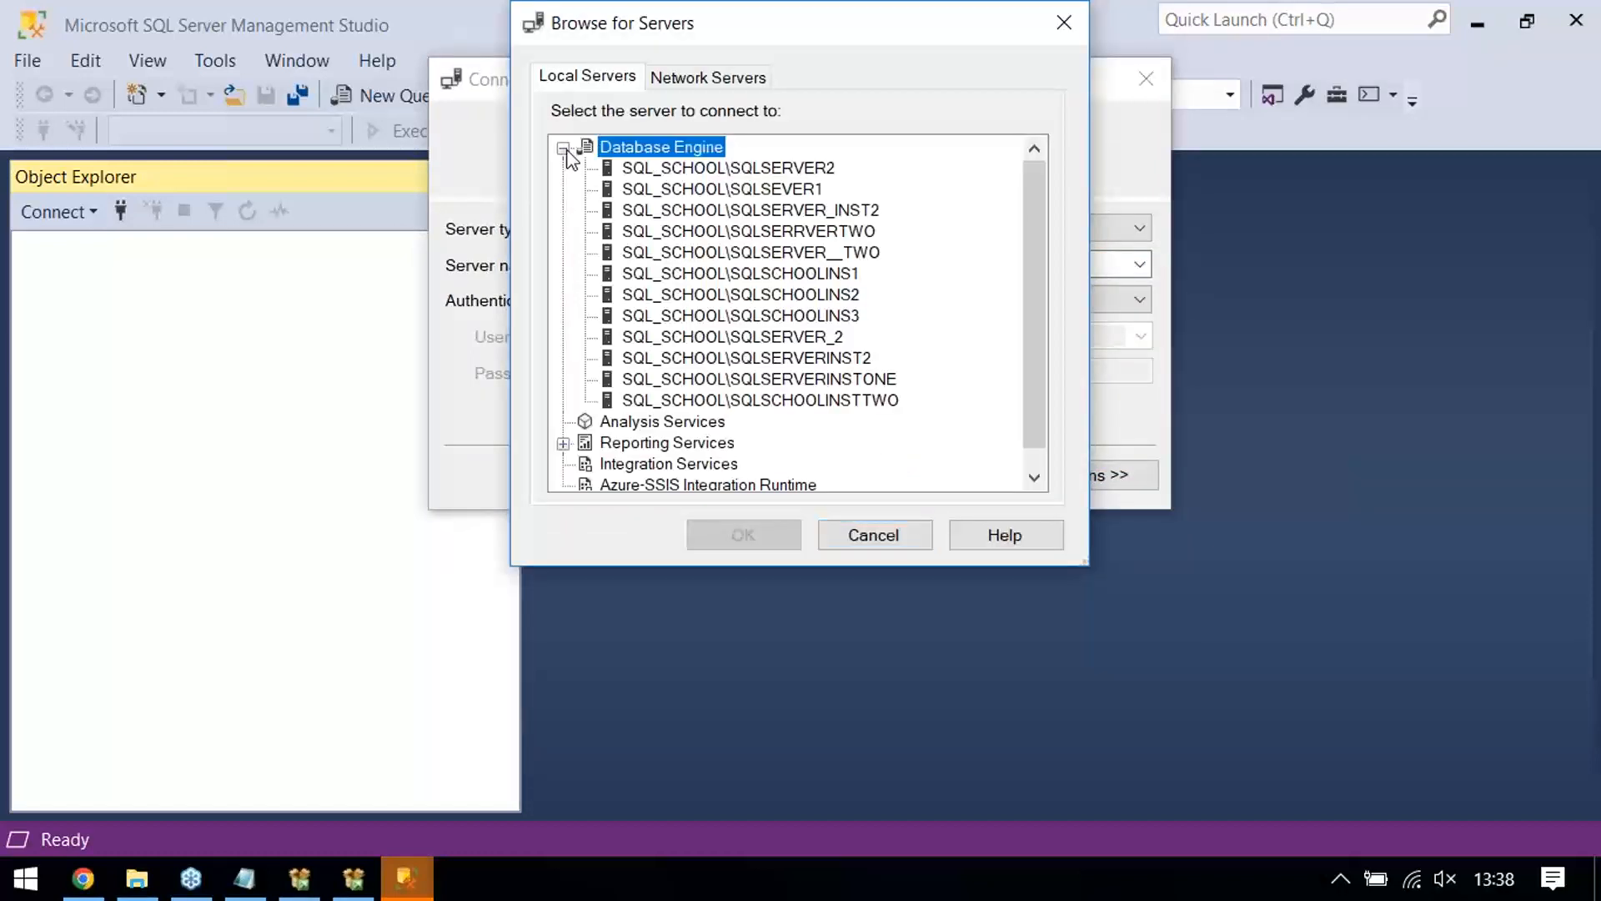
left_click(800, 379)
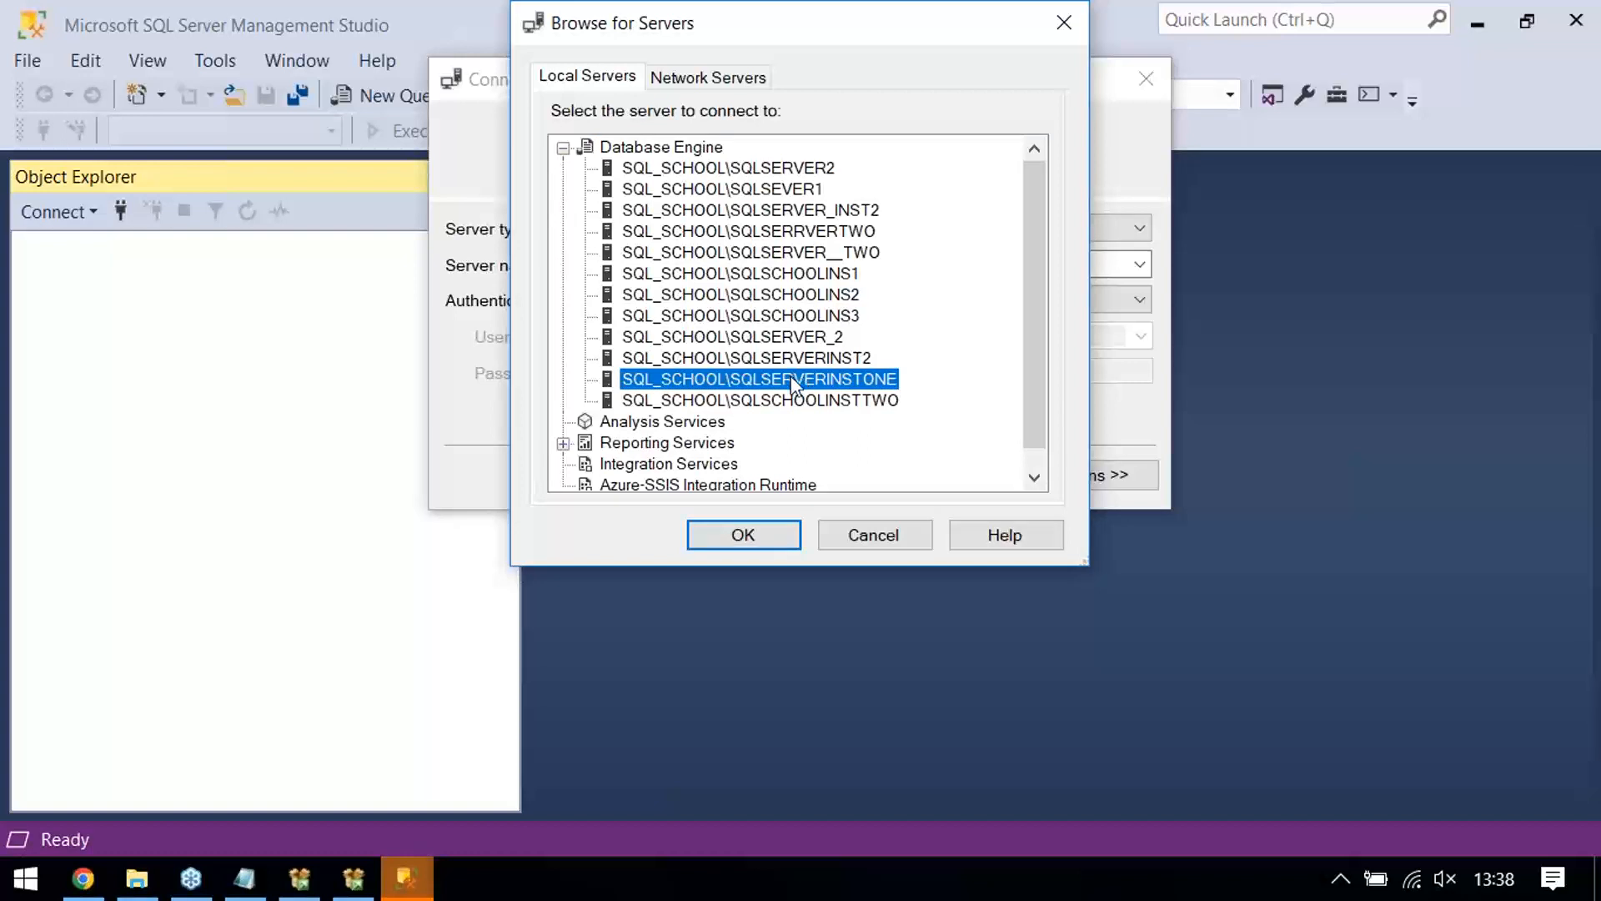
left_click(748, 534)
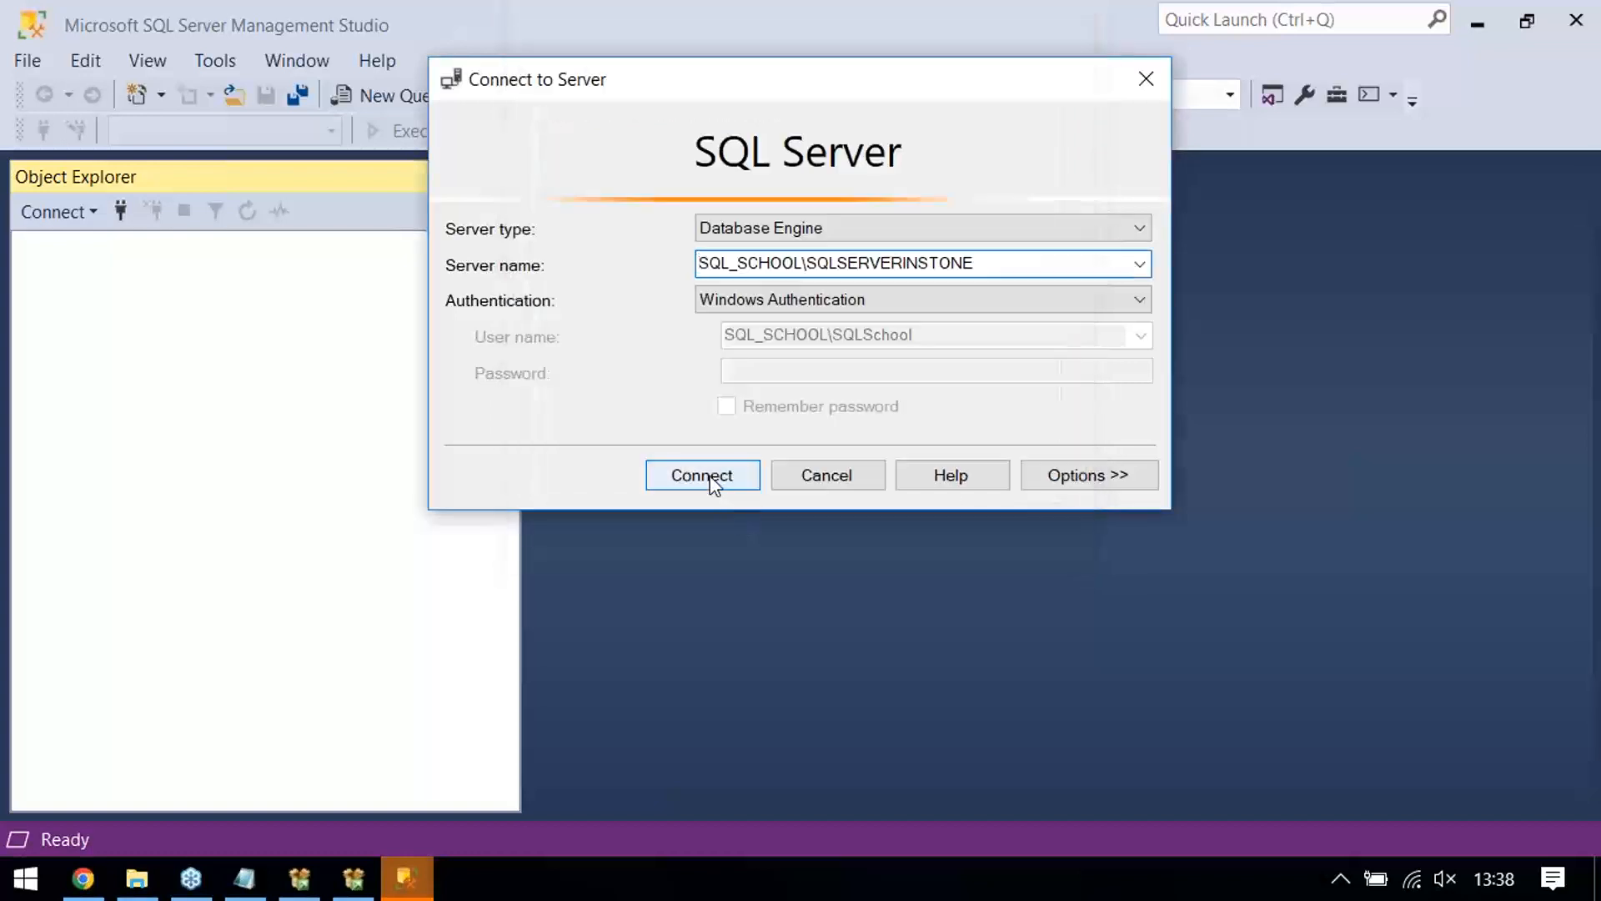
left_click(709, 473)
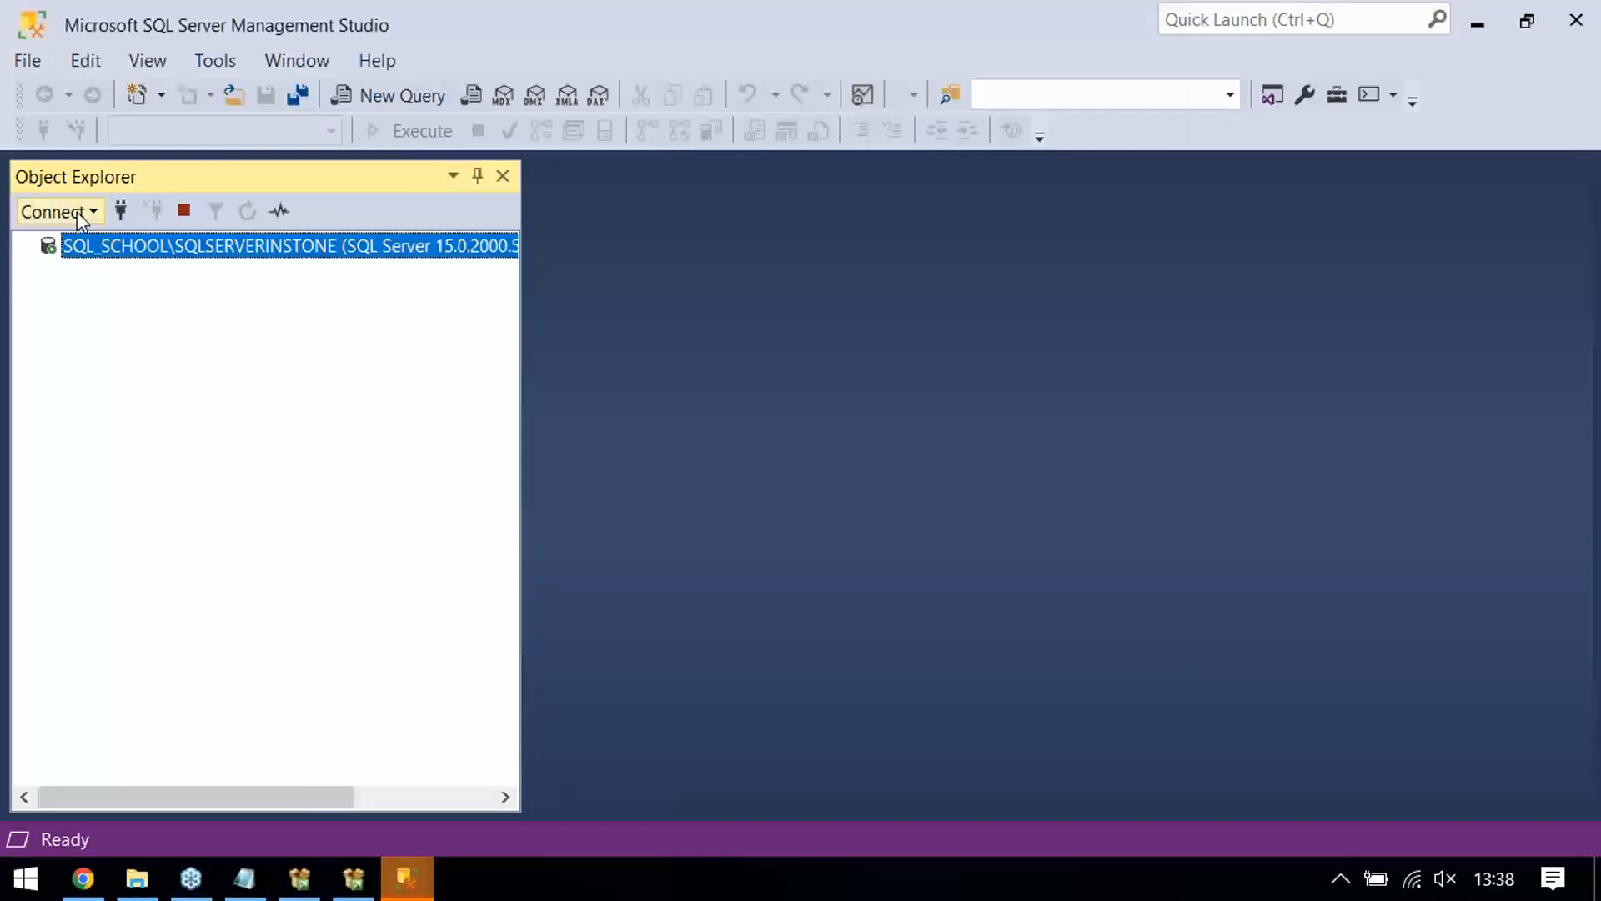
Add a second Database Engine connection to the local server SQL_SCHOOL\SQLSCHOOLINSTTWO with Windows Authentication
left_click(77, 212)
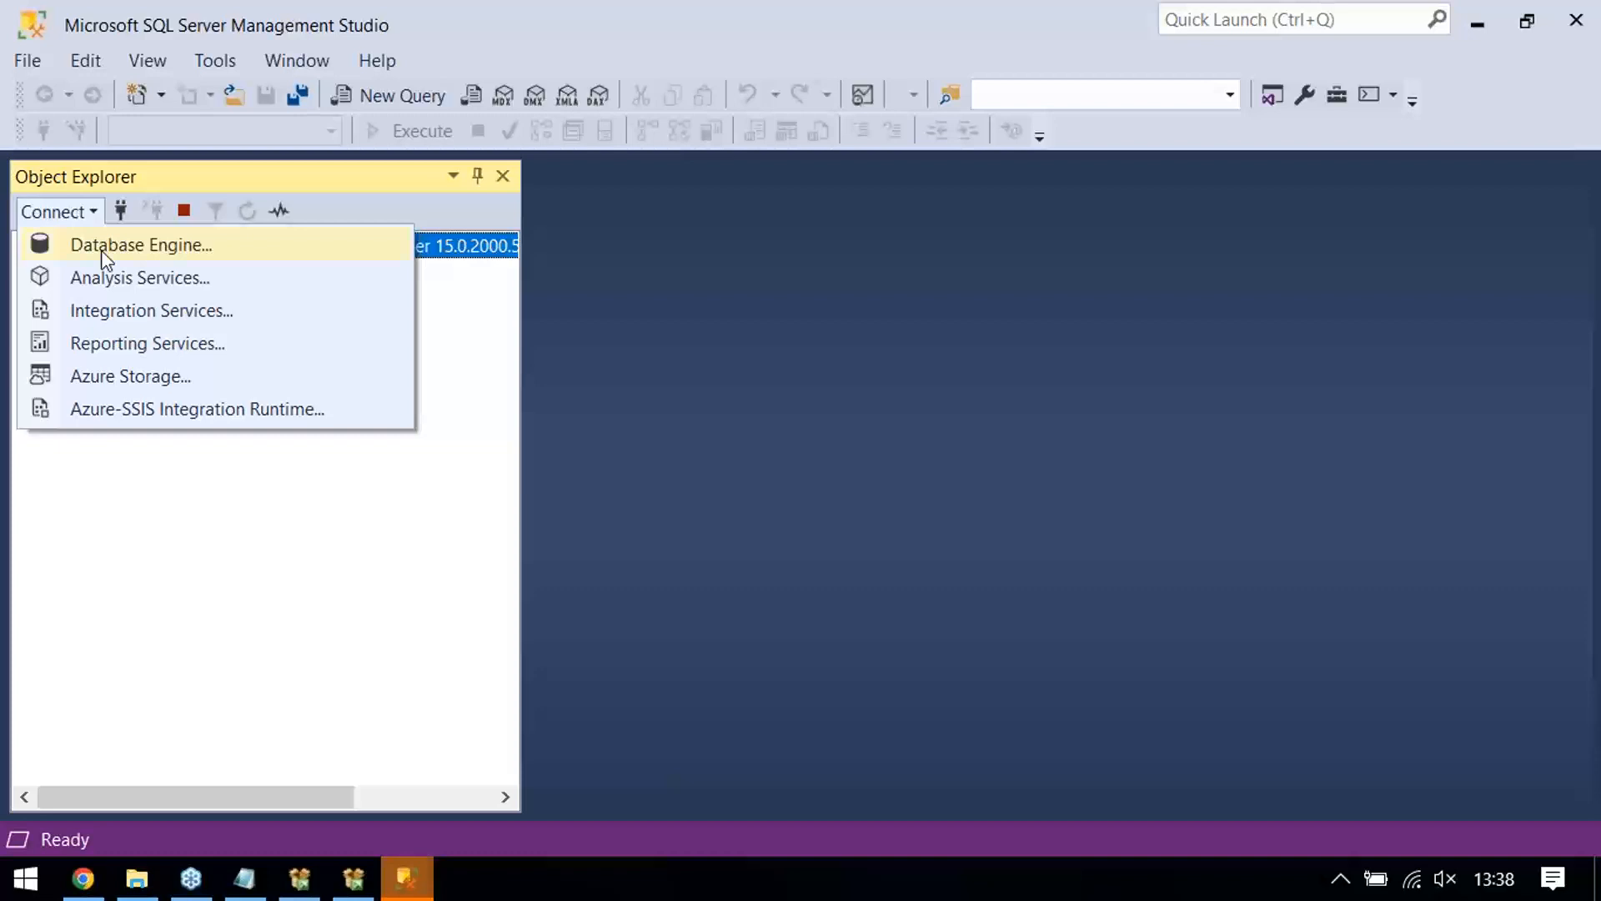
left_click(102, 247)
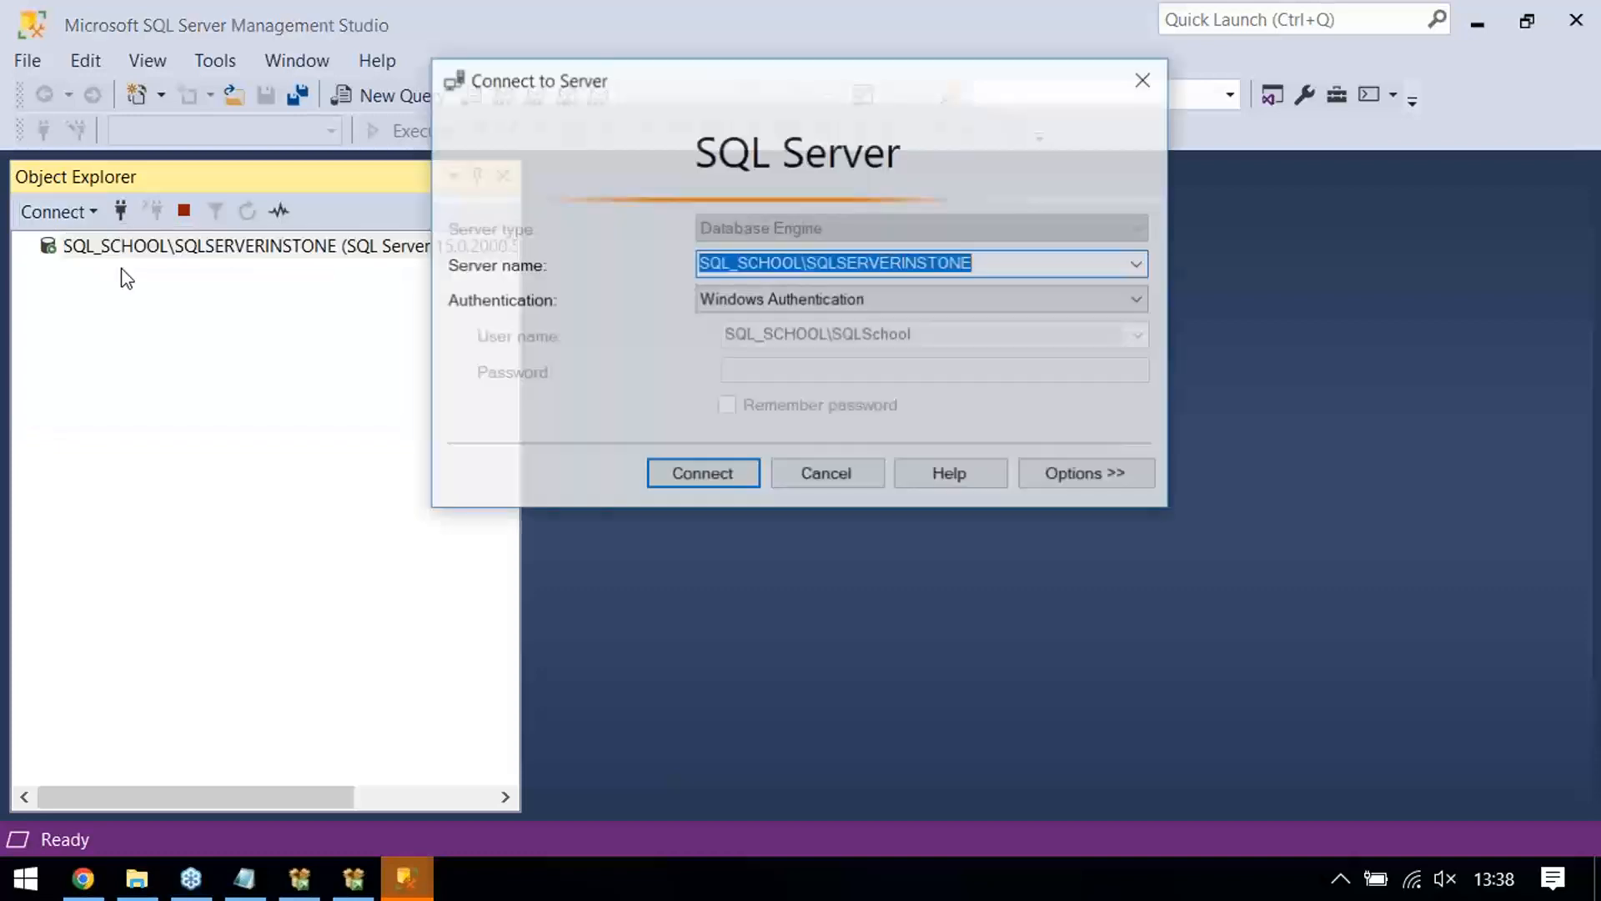
left_click(1136, 265)
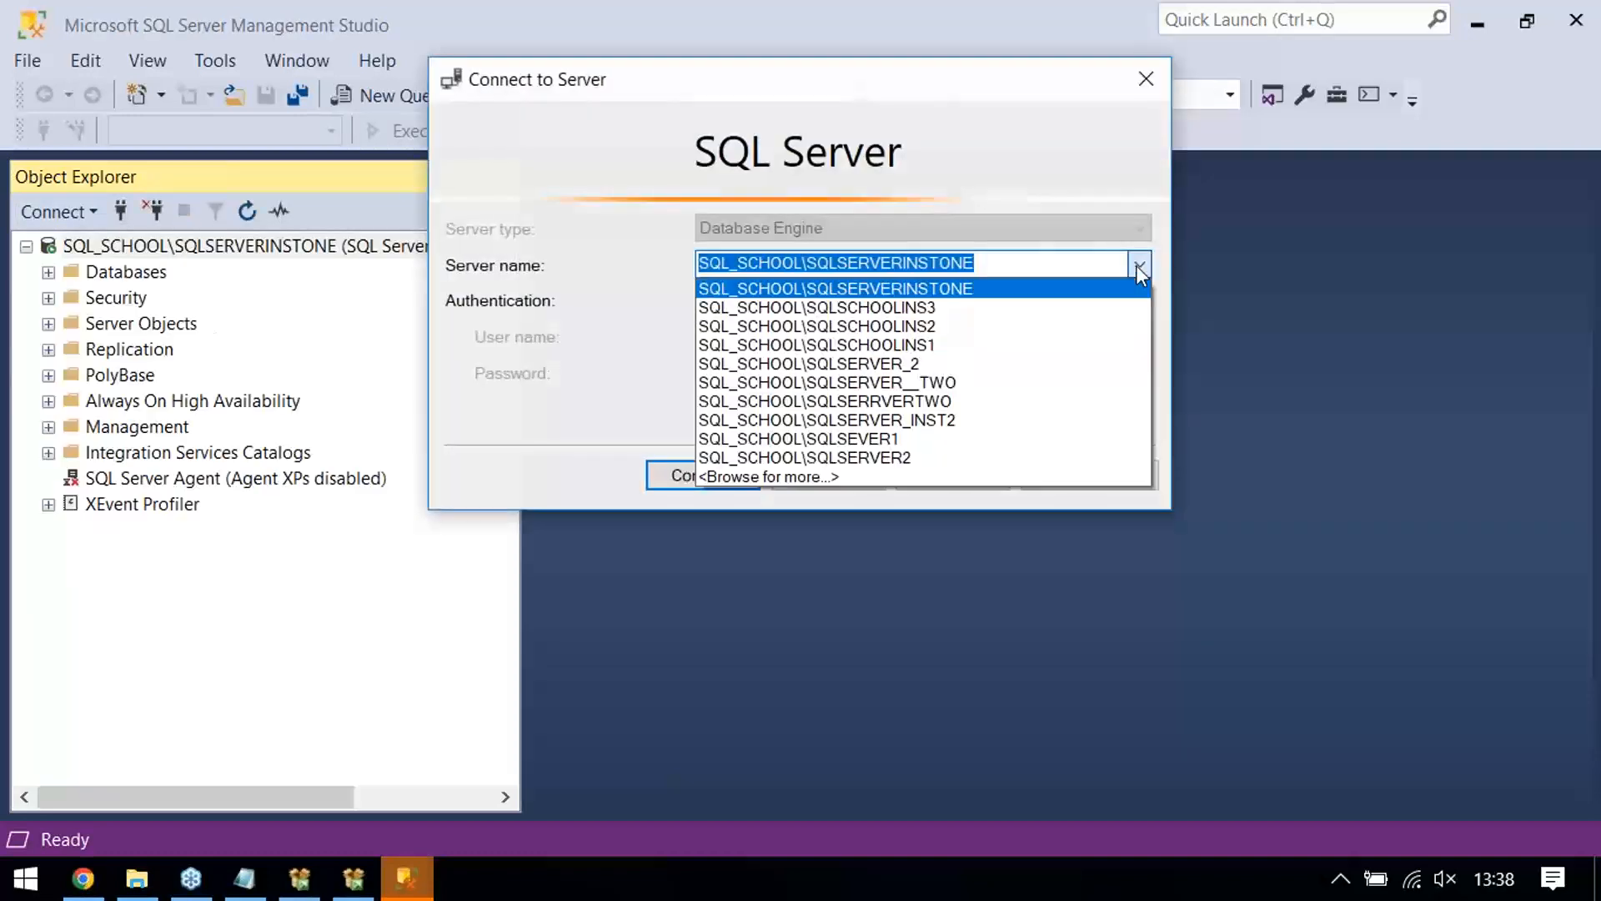
left_click(792, 477)
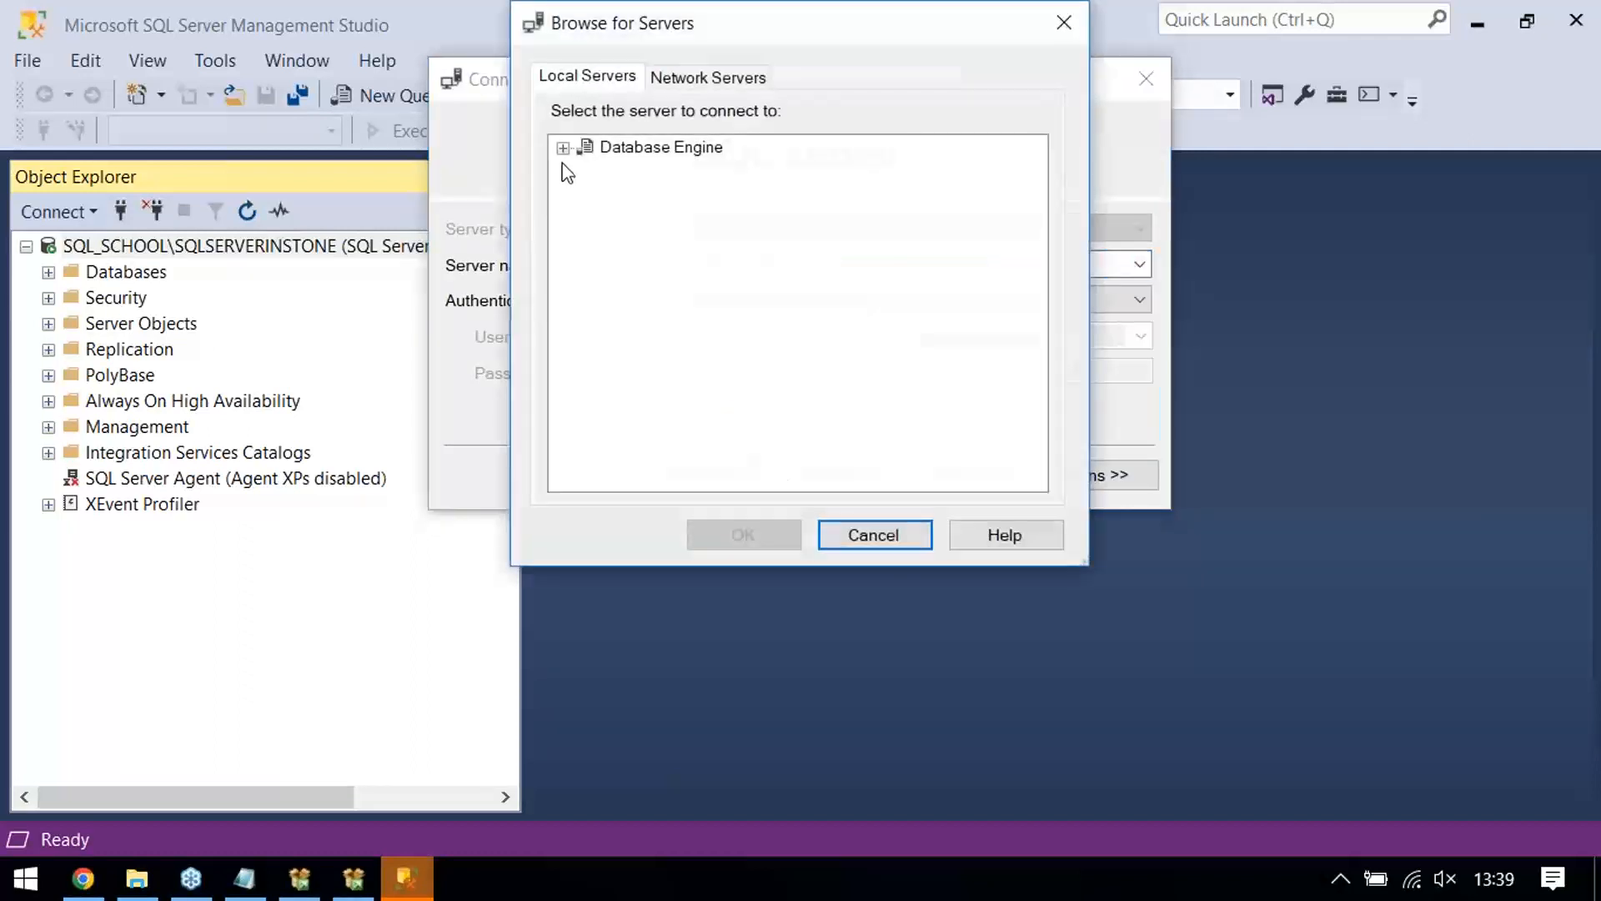
left_click(563, 149)
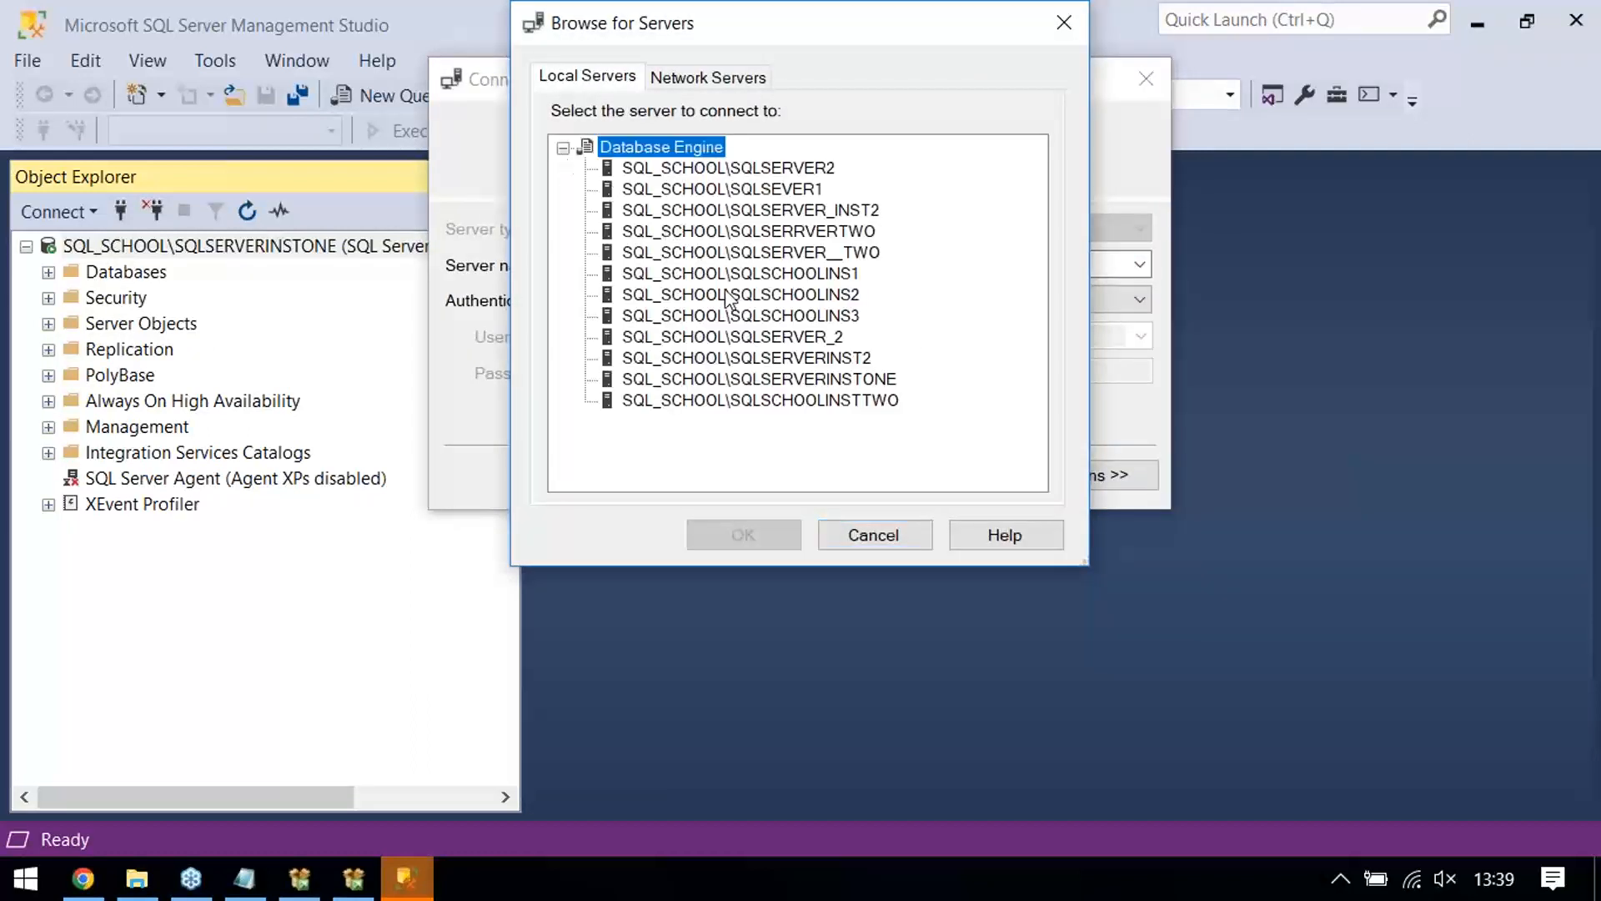
left_click(771, 402)
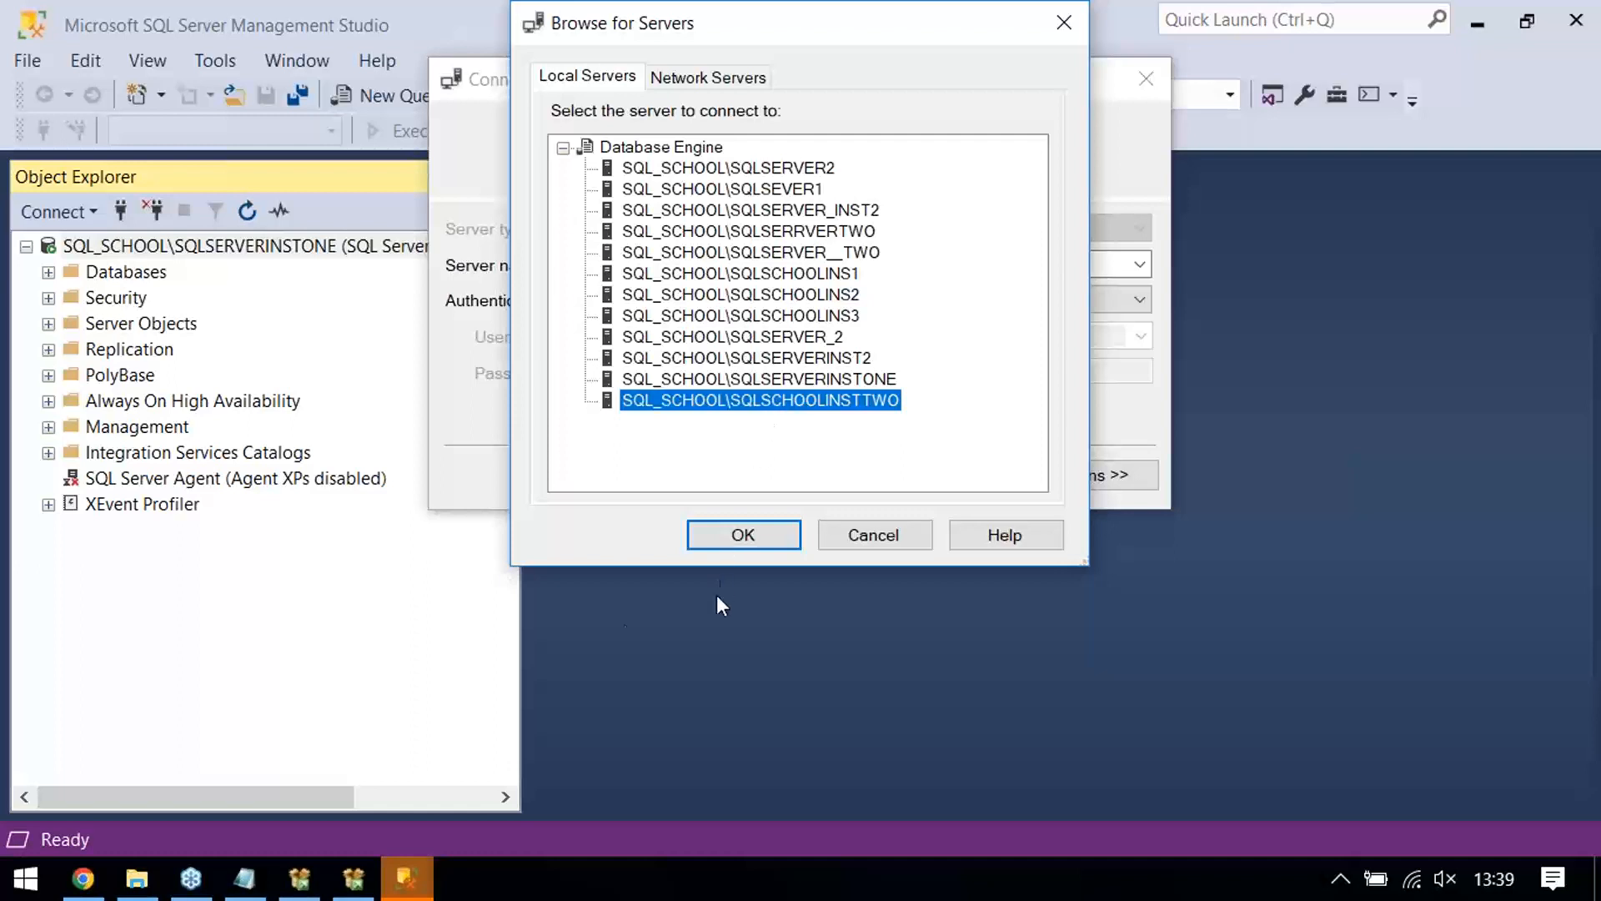
left_click(759, 538)
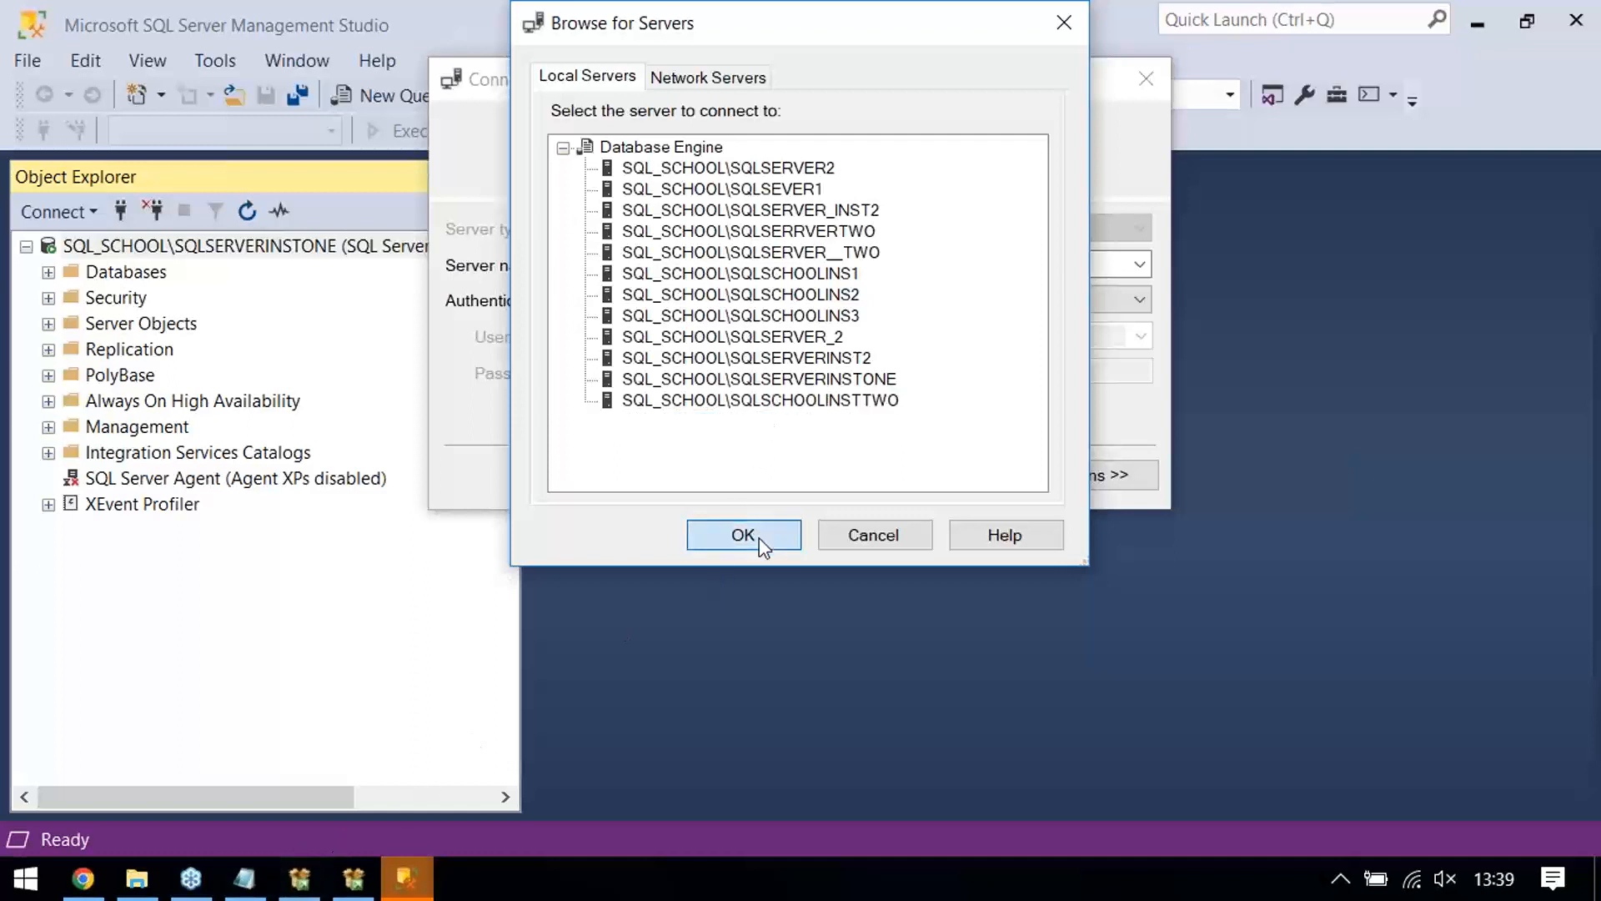
left_click(708, 467)
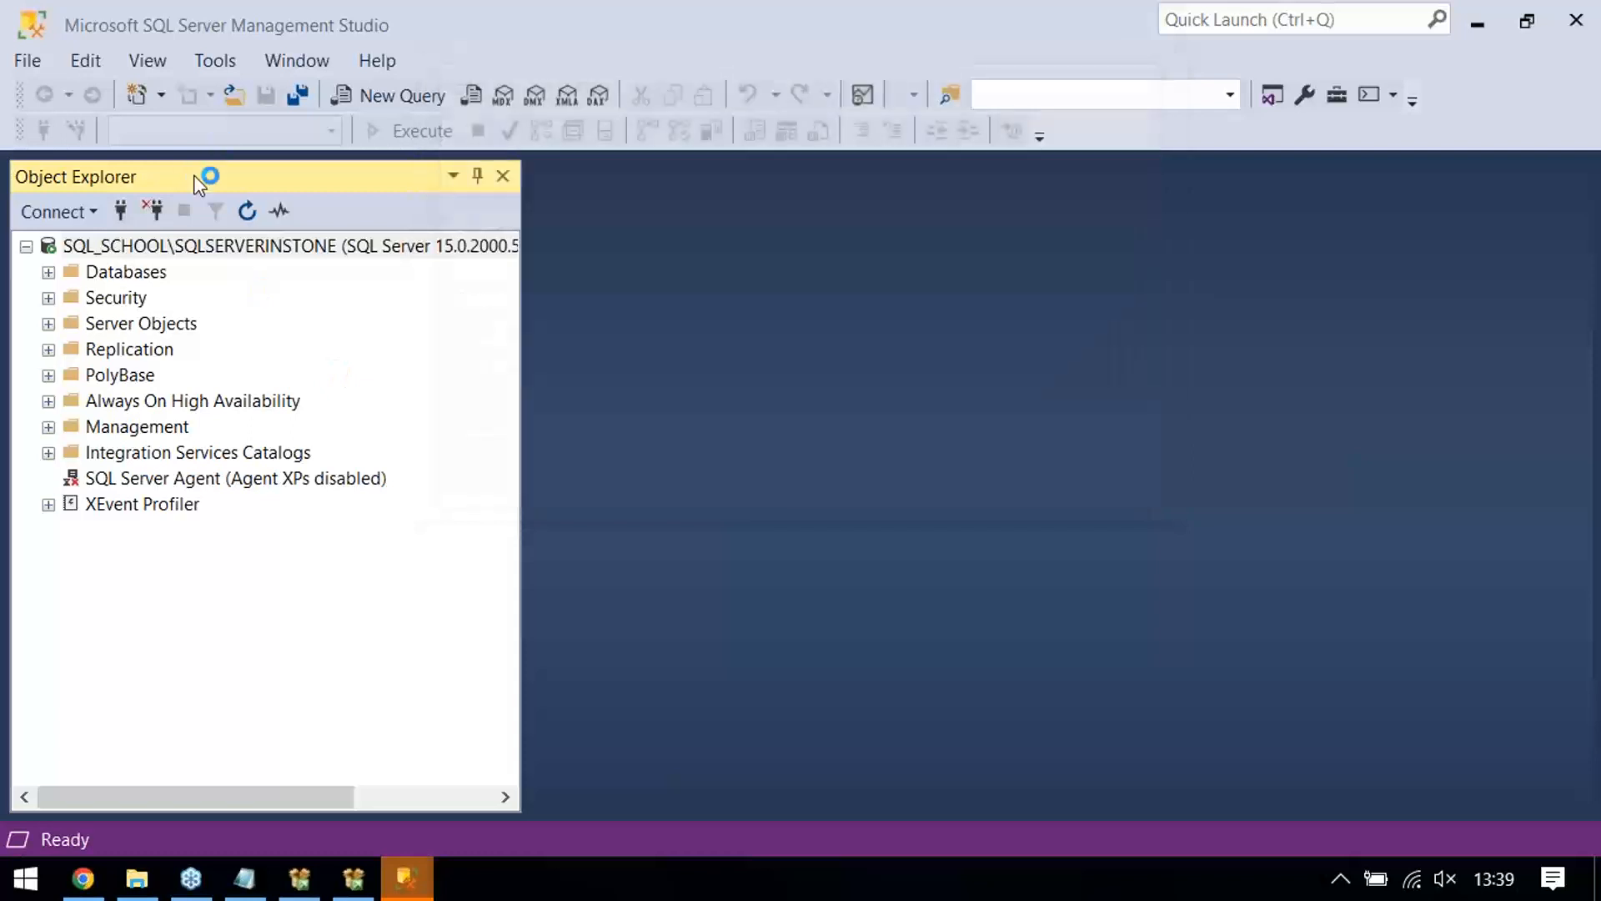
Collapse both connected server nodes in Object Explorer and expand SQL_SCHOOL\SQLSERVERINSTONE to view its folders
scroll(132, 275, "up", 1)
double_click(126, 247)
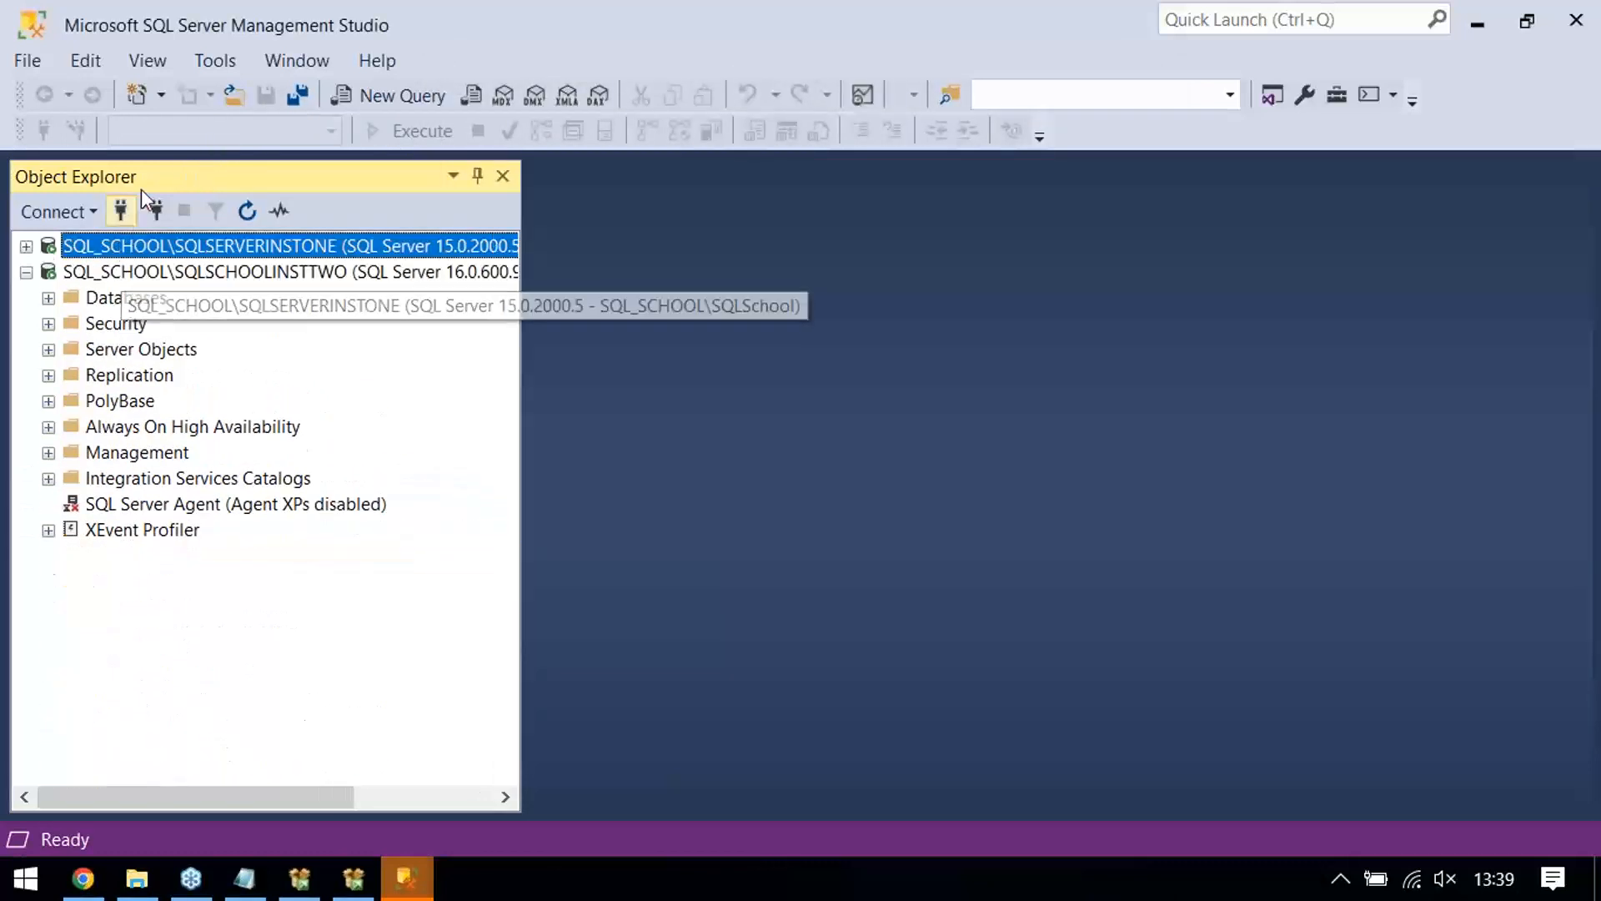
left_click(113, 271)
double_click(112, 269)
double_click(119, 247)
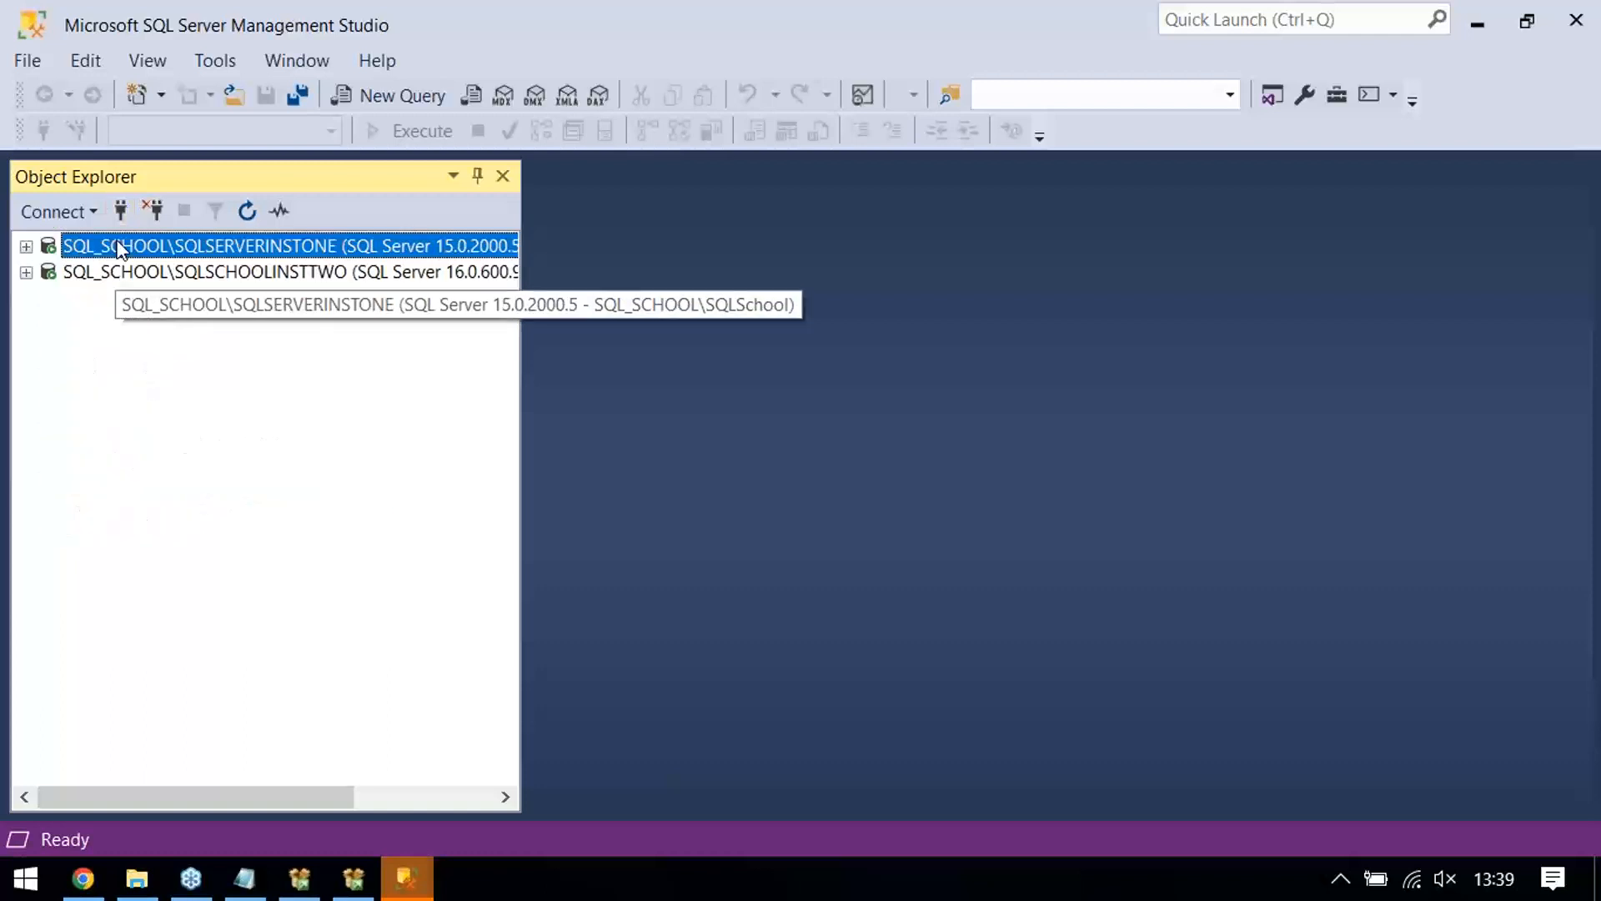
left_click(26, 248)
left_click(26, 247)
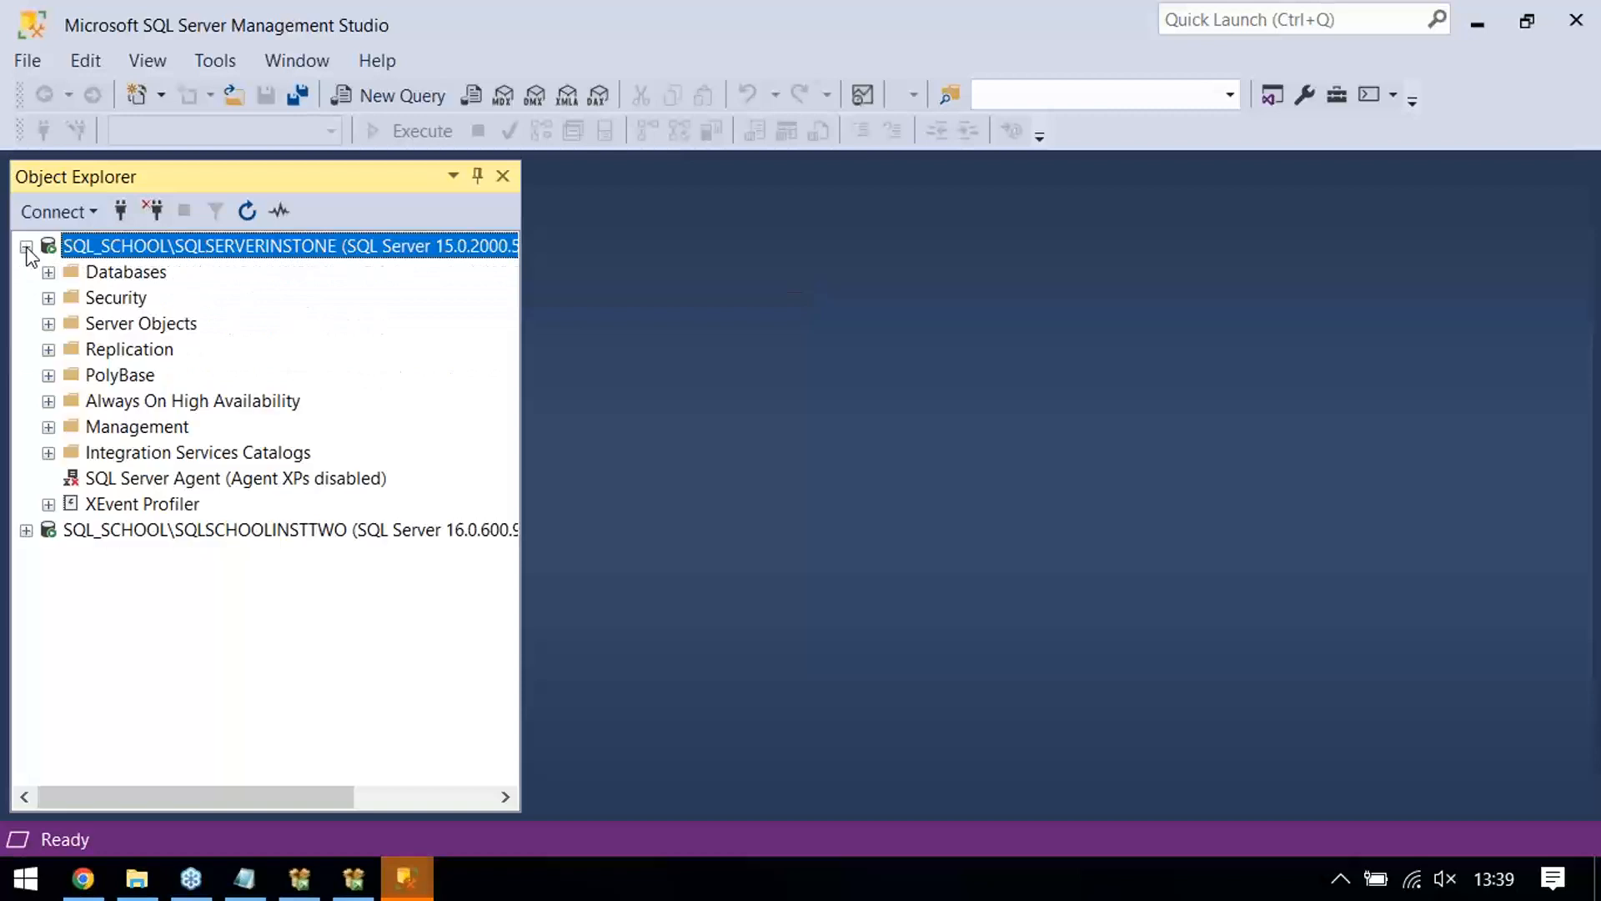
left_click(153, 280)
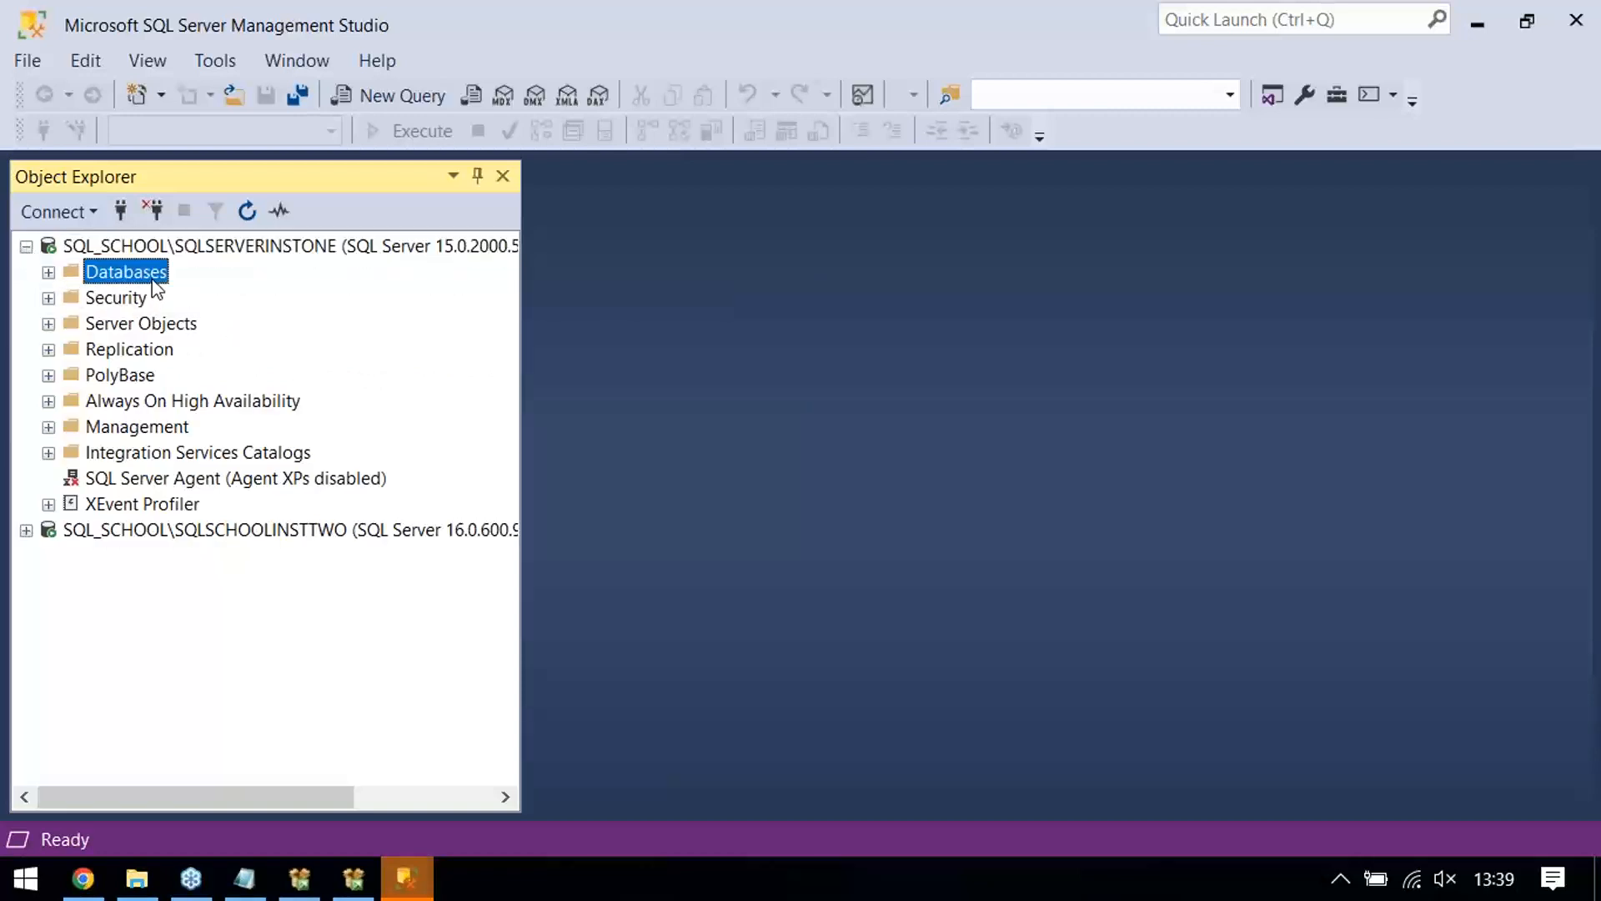
right_click(155, 287)
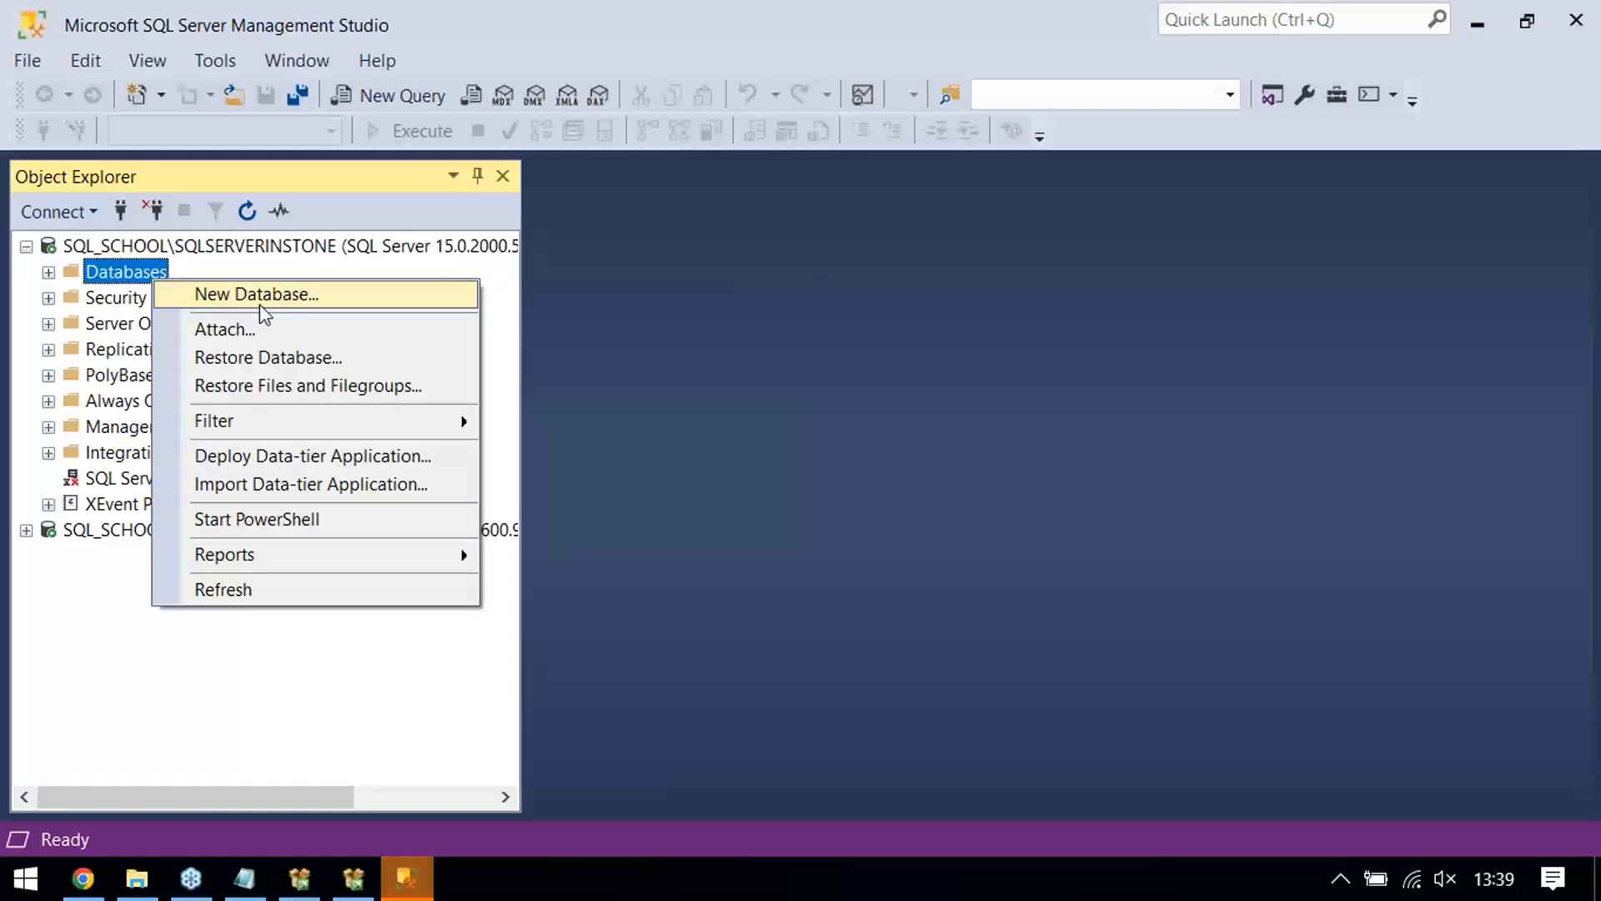
left_click(317, 253)
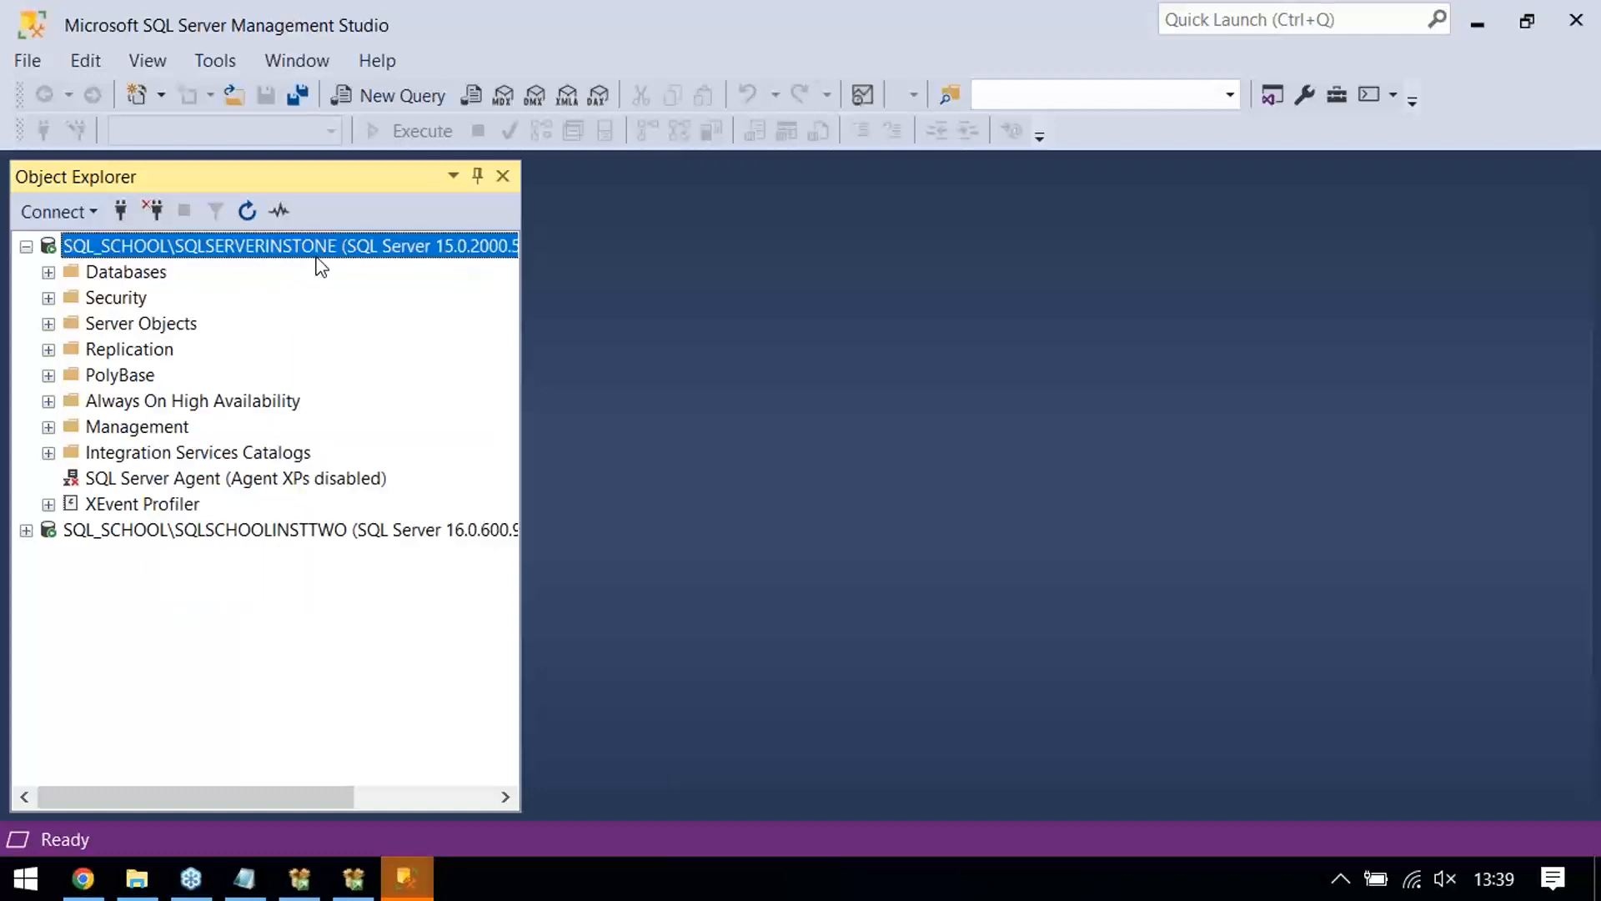
Close Management Studio, cancelling its server connection prompt, and close the completed SQL Server setup windows
left_click(1592, 17)
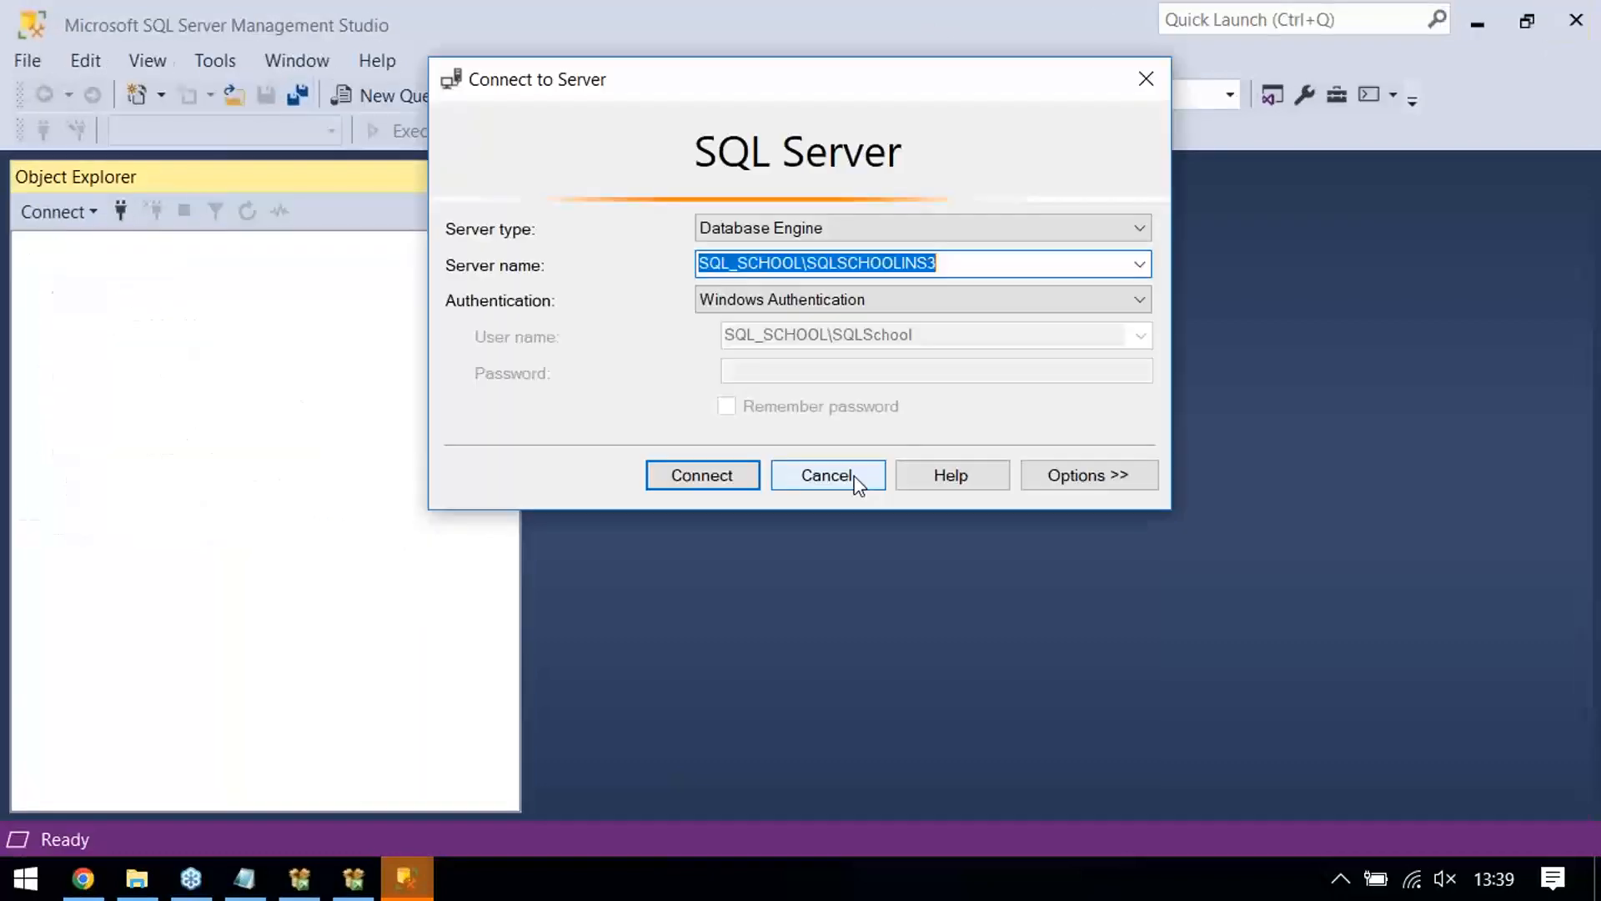
left_click(858, 475)
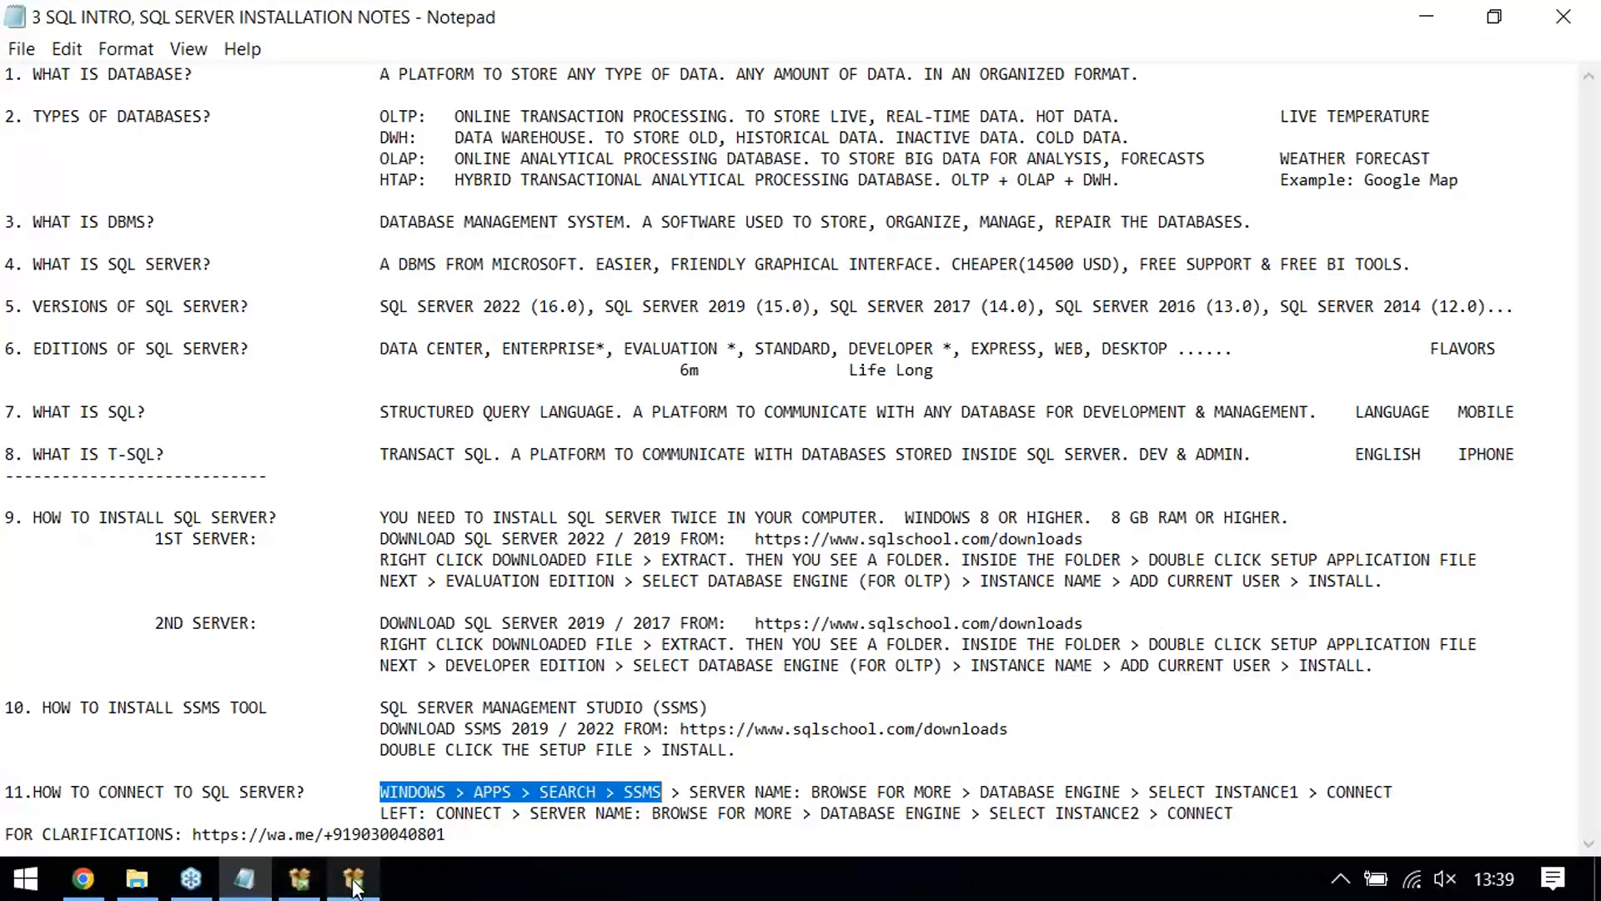
left_click(353, 880)
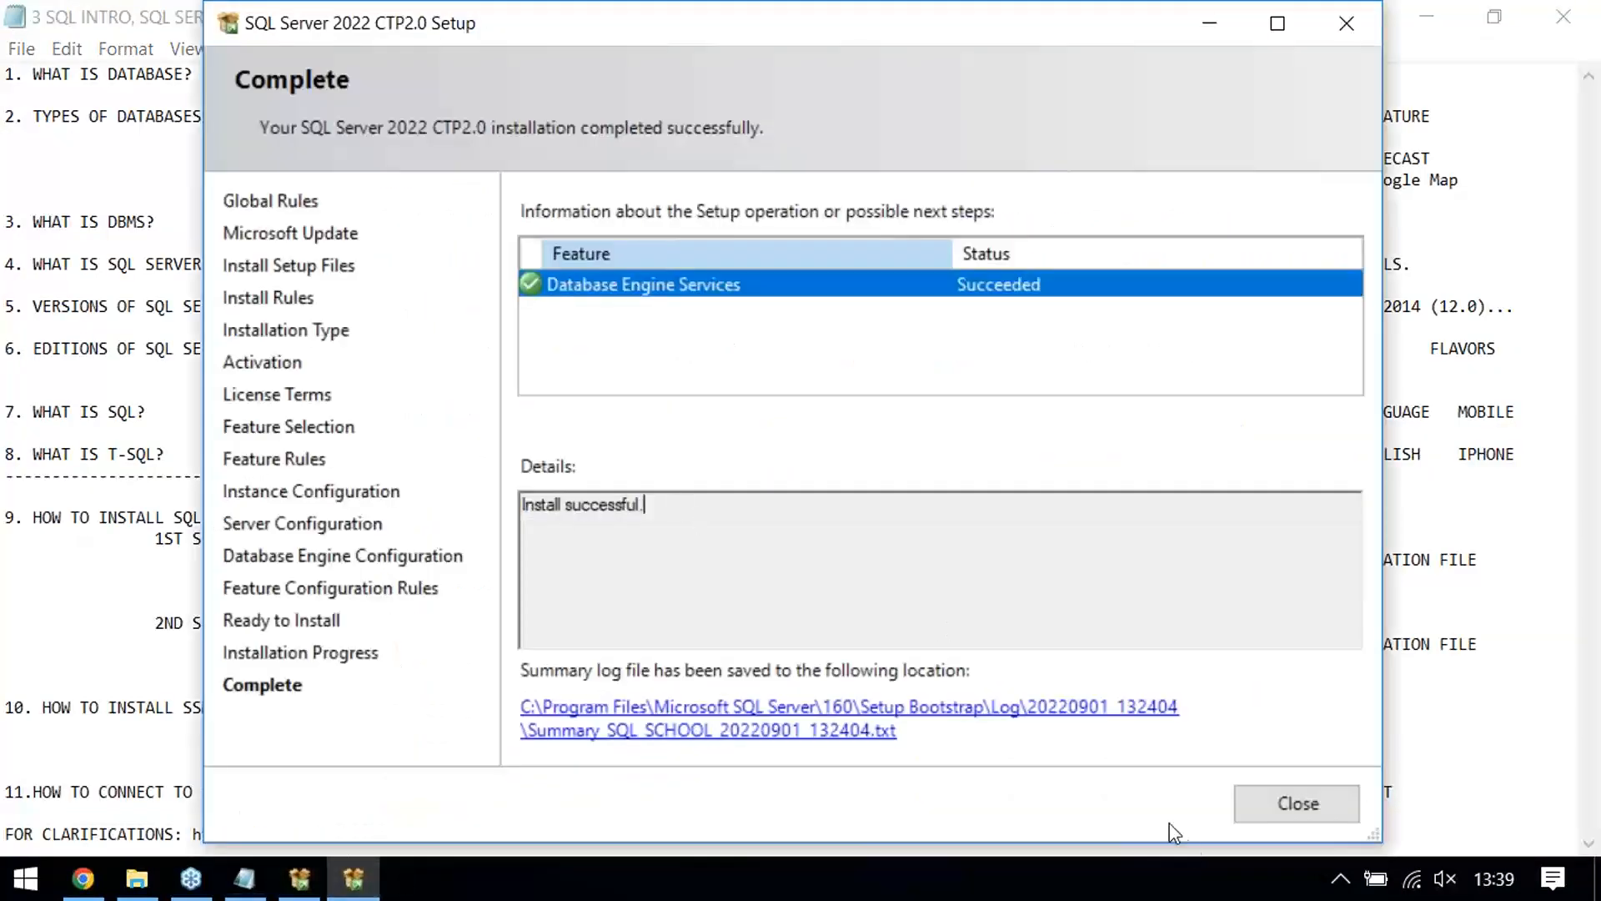
left_click(1271, 799)
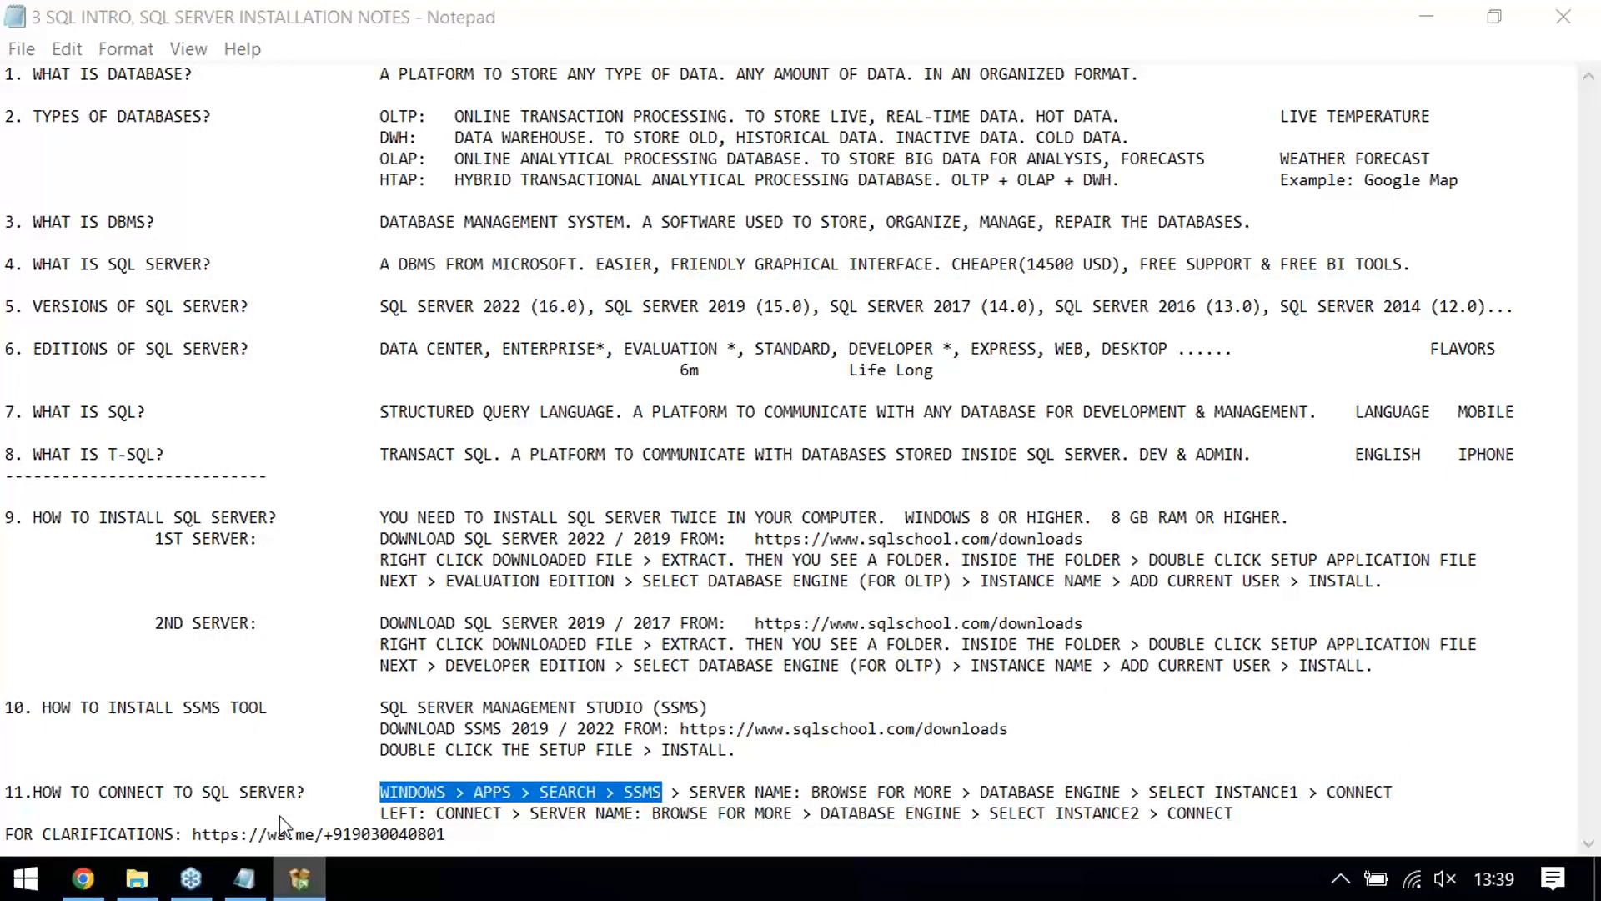
left_click(566, 645)
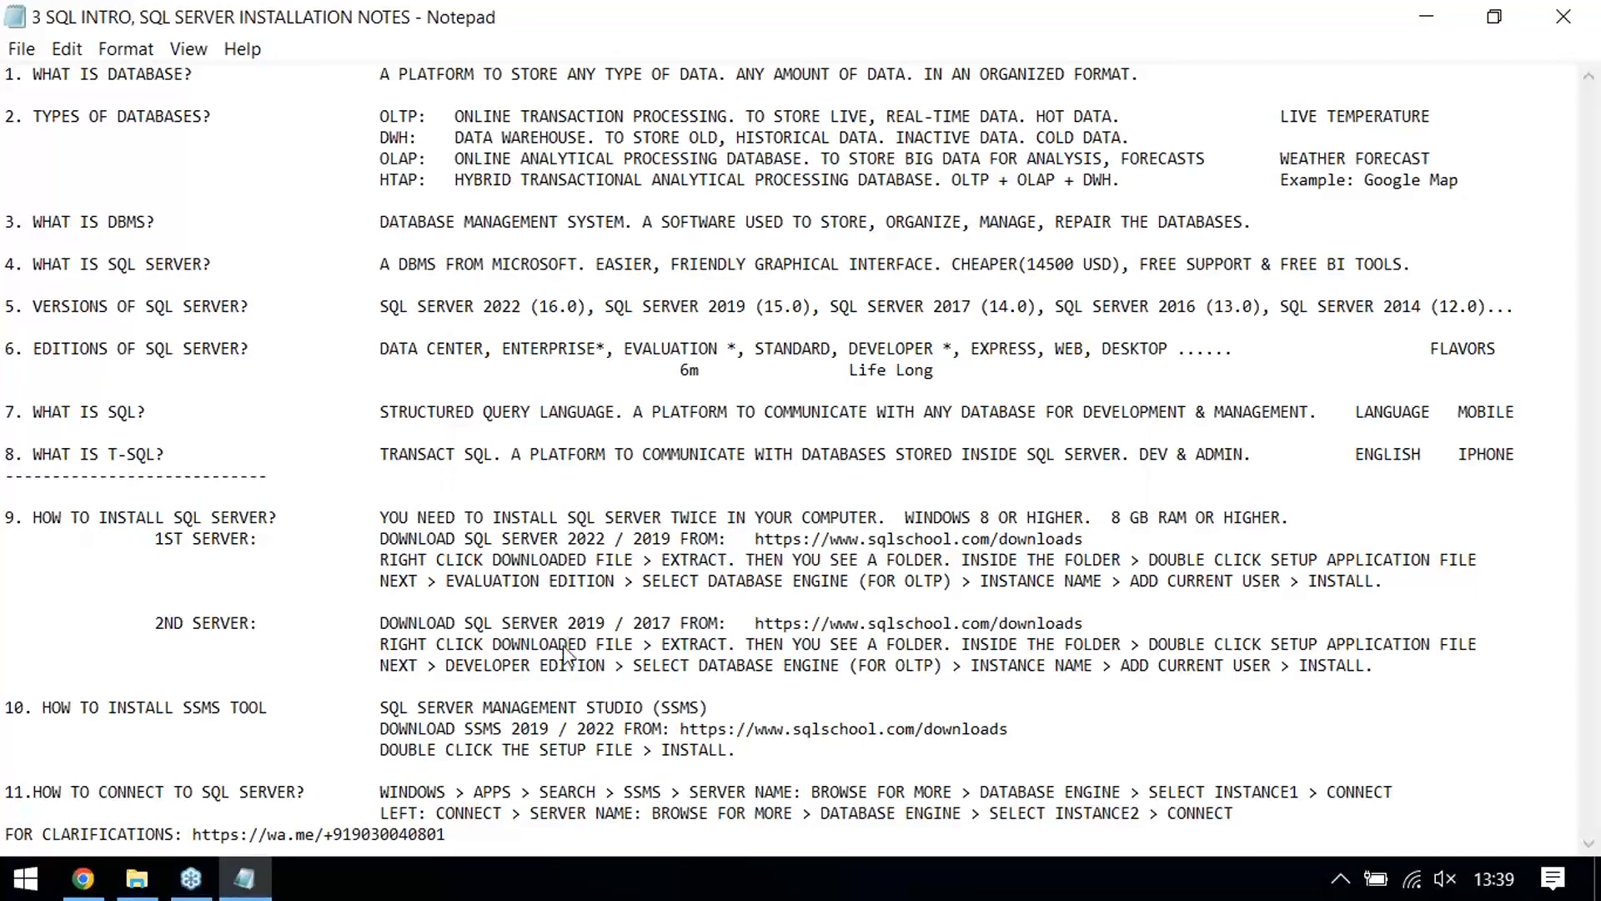
Show the Windows desktop and refresh it twice
key("super+d")
right_click(801, 153)
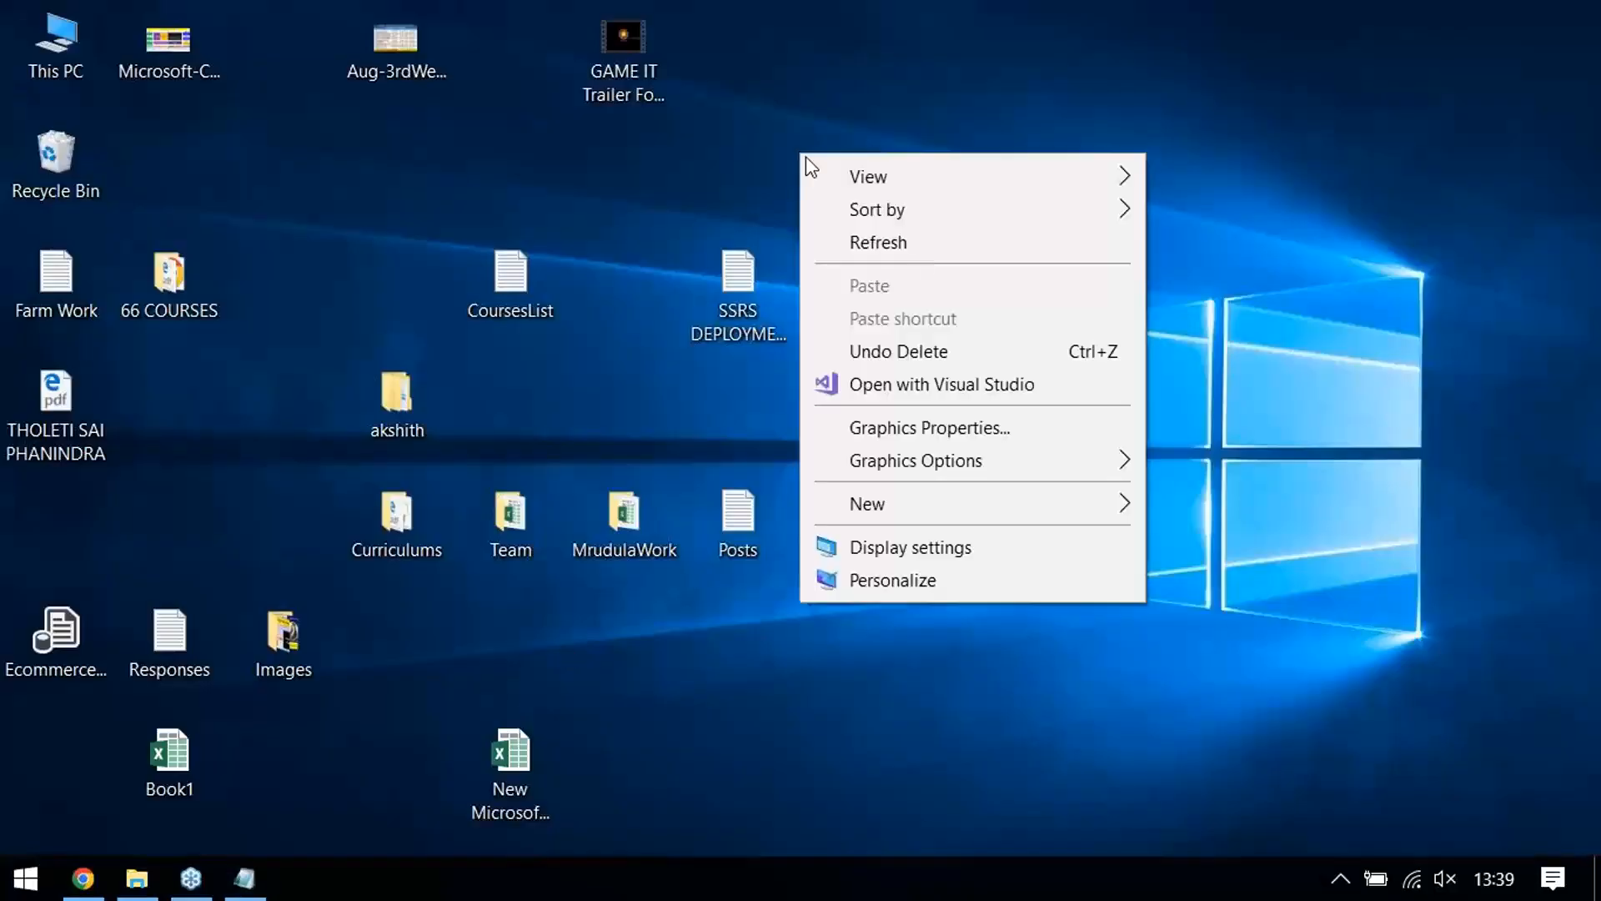
left_click(901, 238)
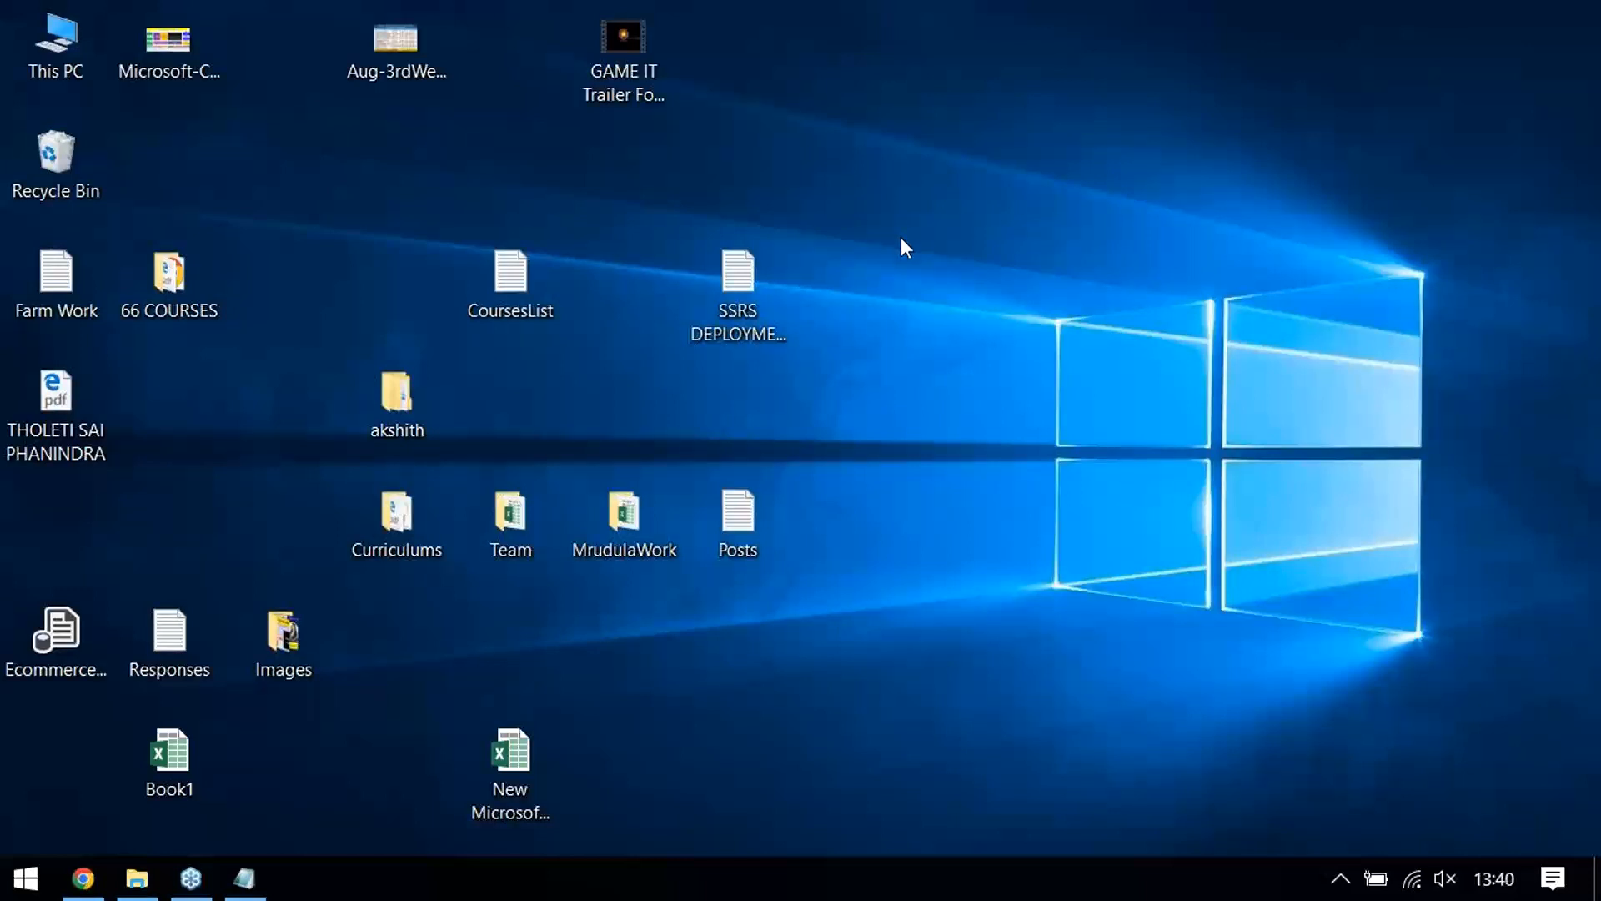
right_click(901, 237)
left_click(961, 326)
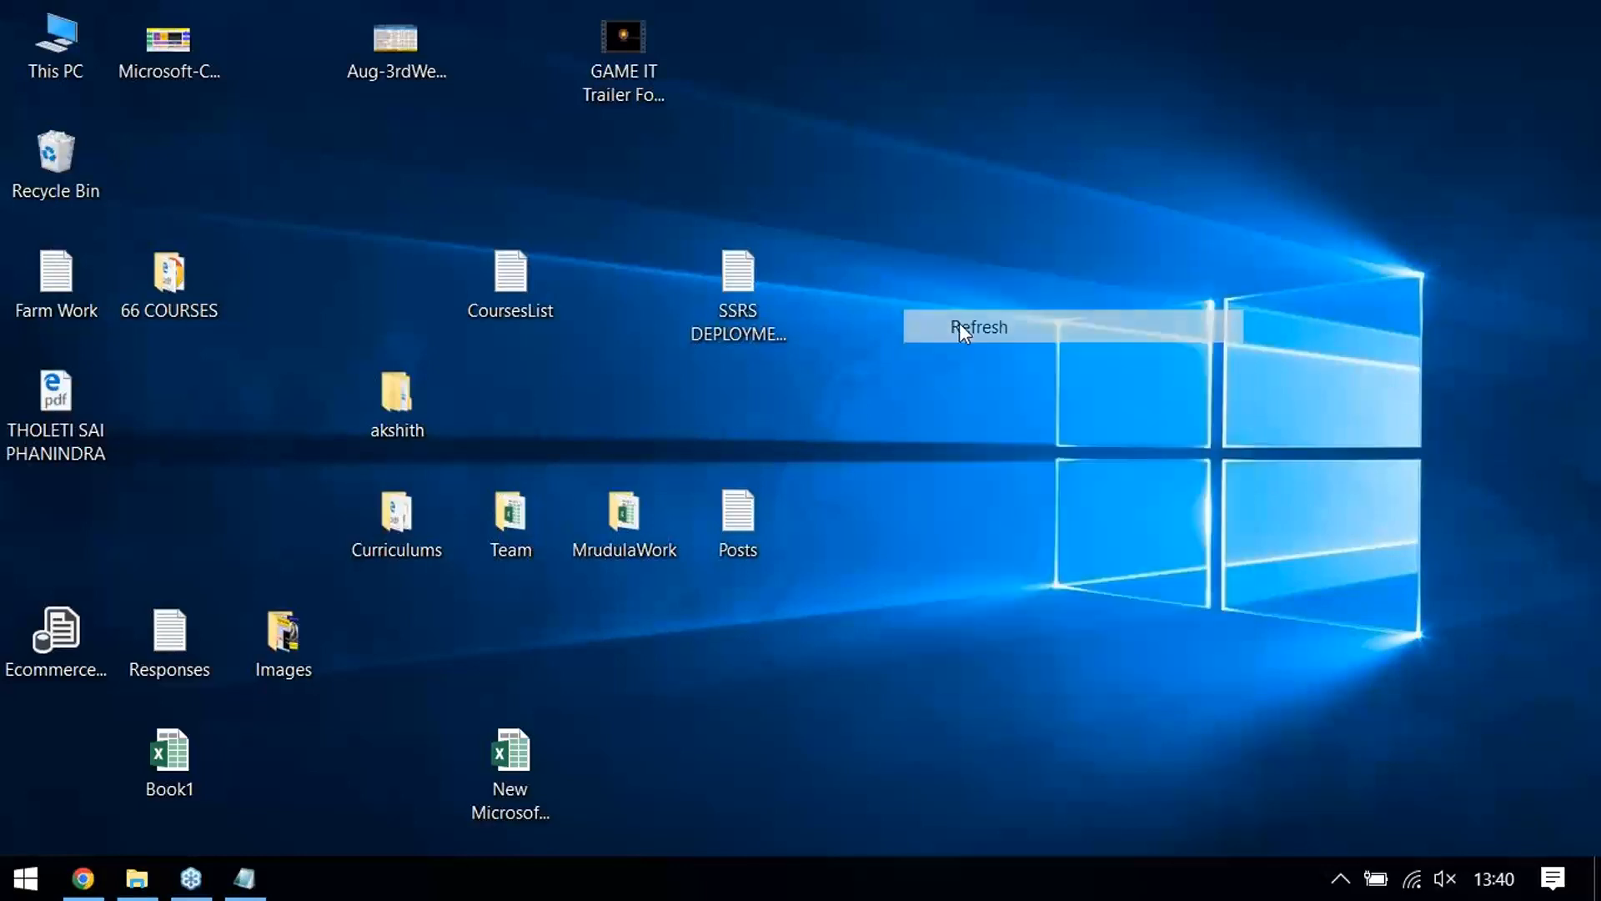
Search Windows for SSMS and launch Microsoft SQL Server Management Studio 17
left_click(30, 878)
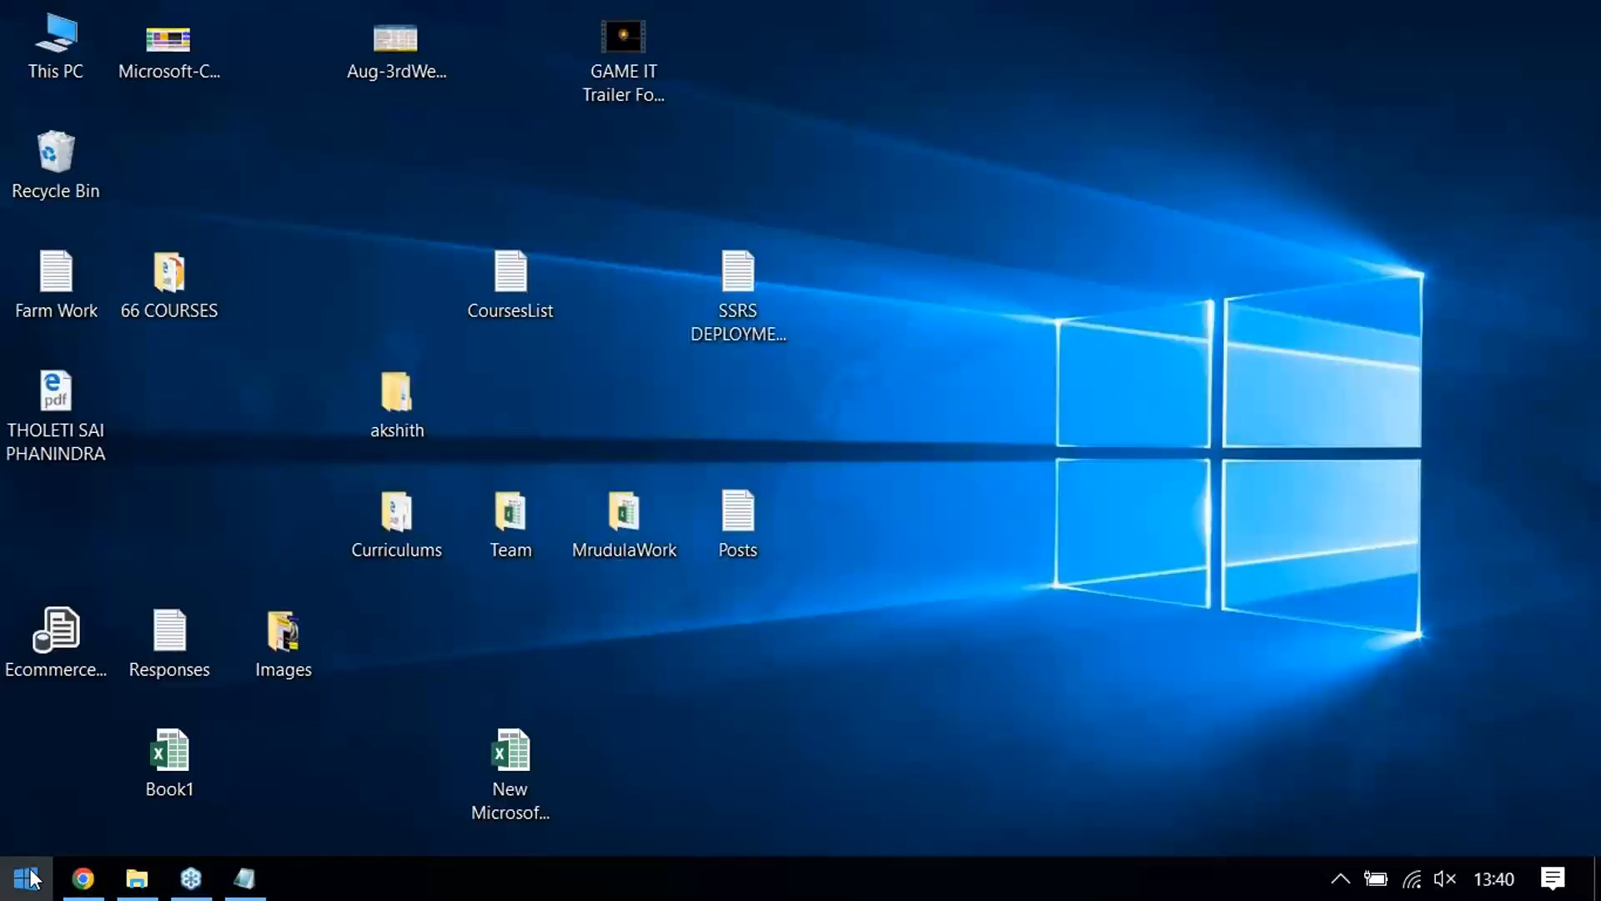
left_click(30, 879)
type("ssms")
key("BackSpace")
key("BackSpace")
key("BackSpace")
key("BackSpace")
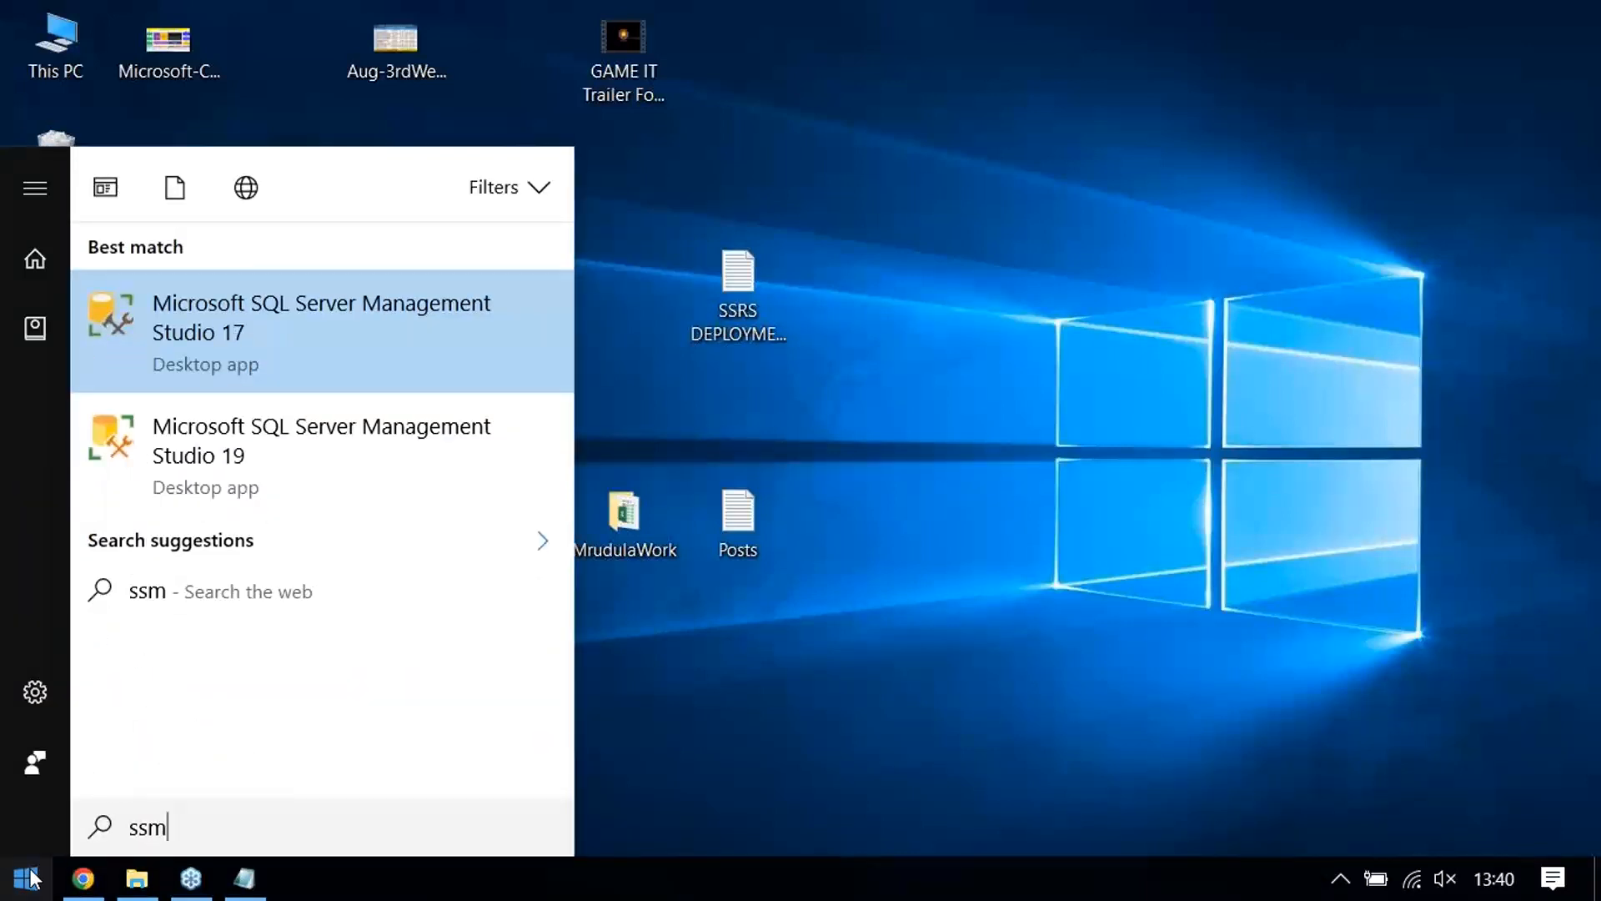
type("SSMS")
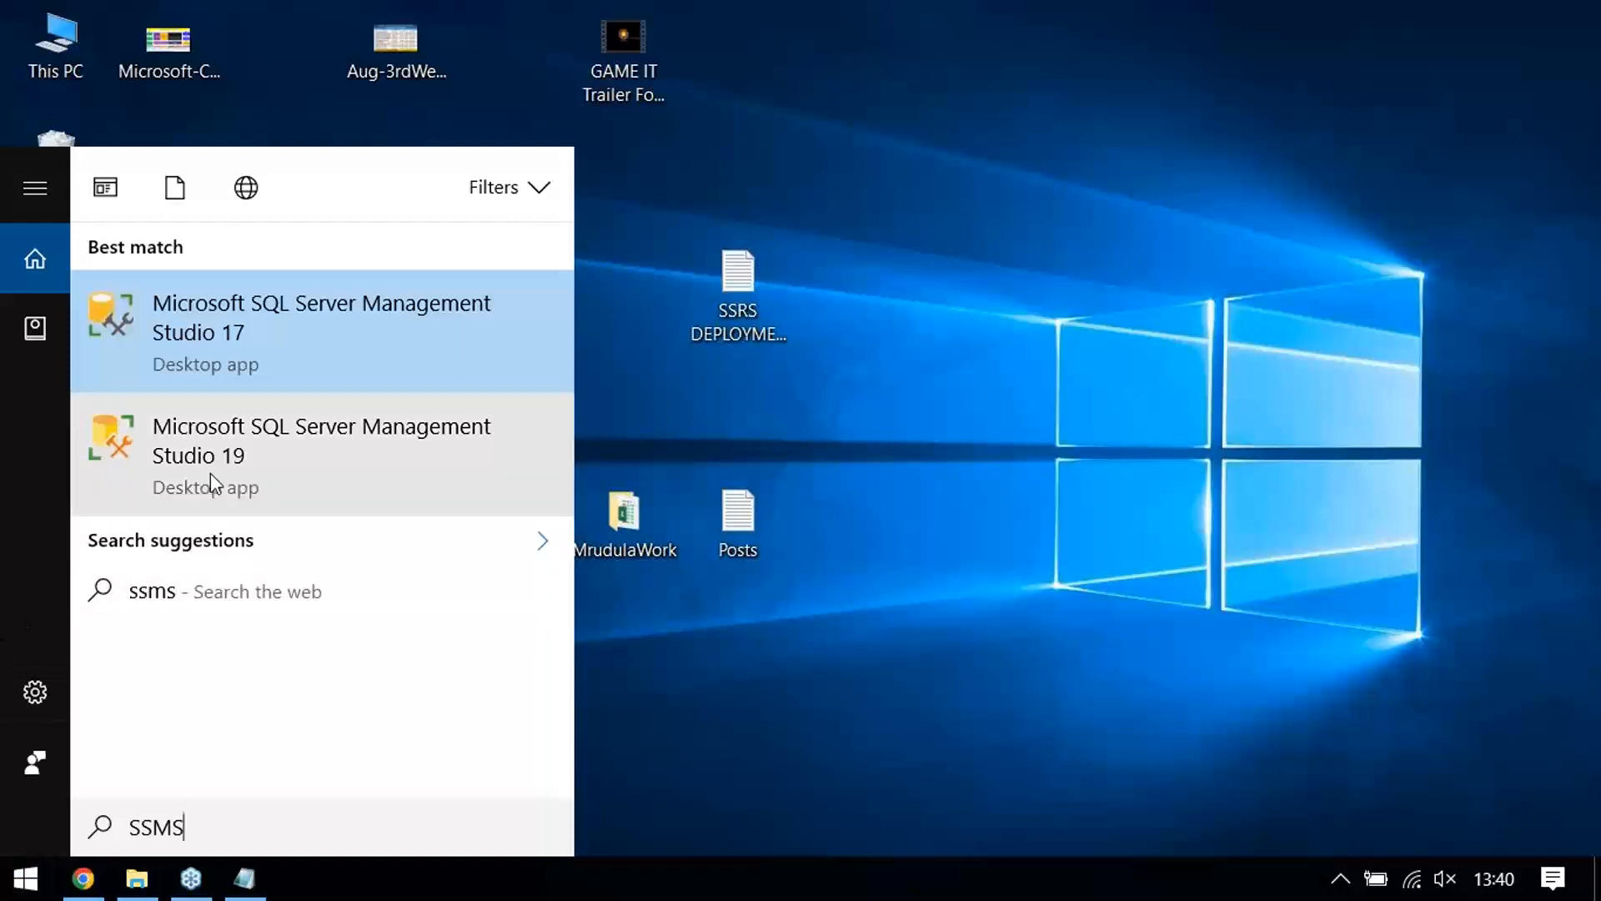
left_click(244, 328)
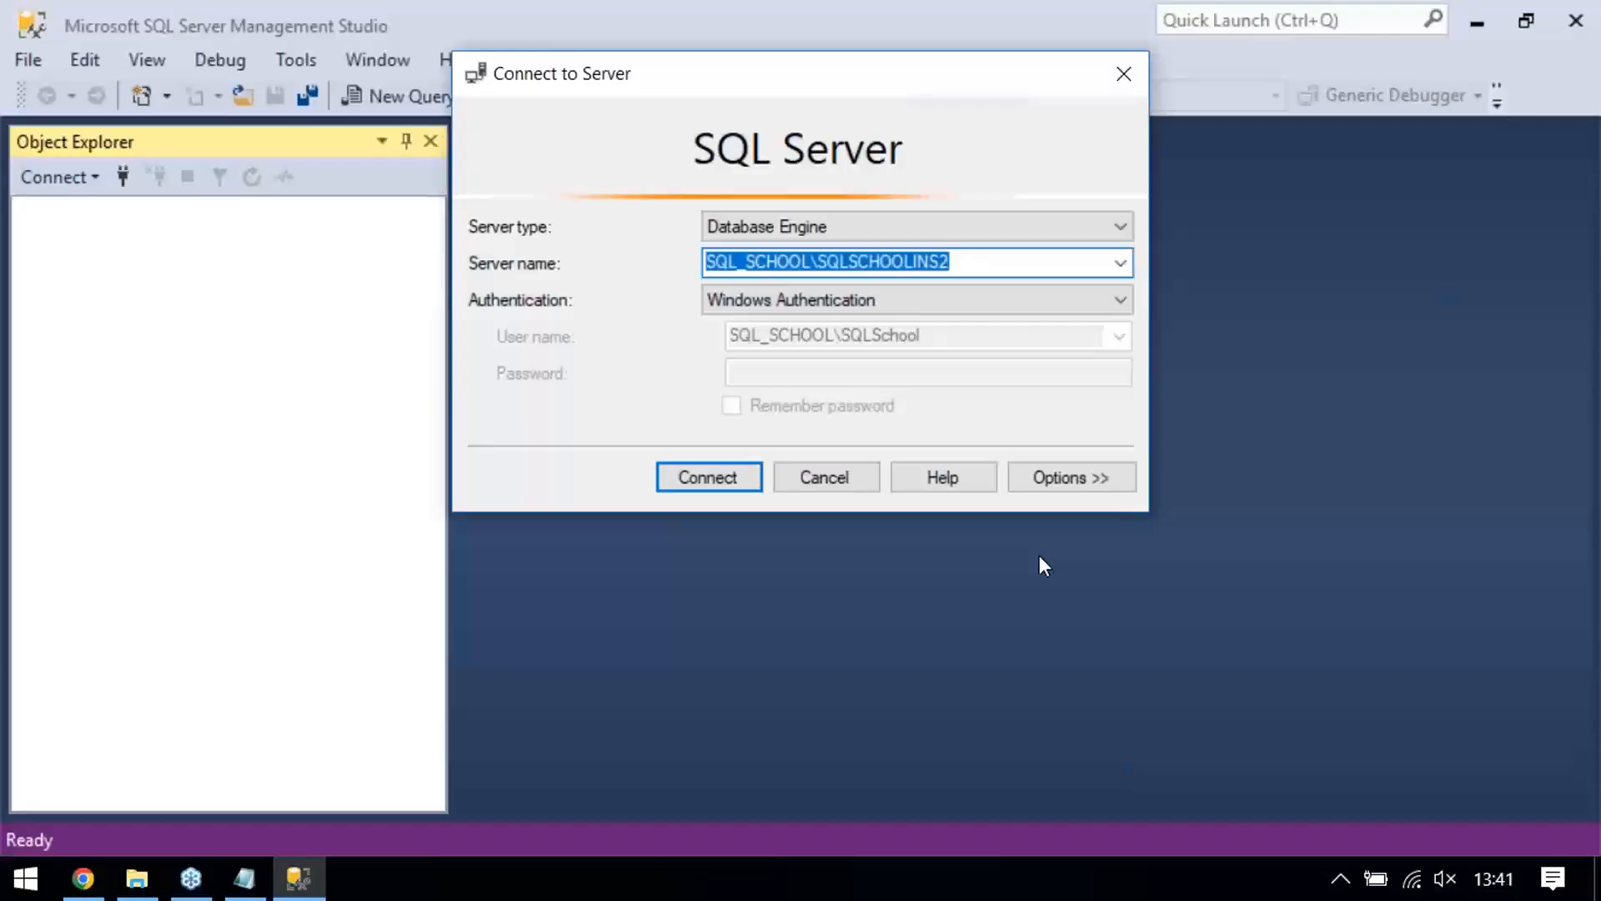
Clear the suggested server name, browse the local Database Engine servers and connect to SQL_SCHOOL\SQLSERVERINSTONE with Windows Authentication
left_click_drag(967, 261, 674, 284)
key("BackSpace")
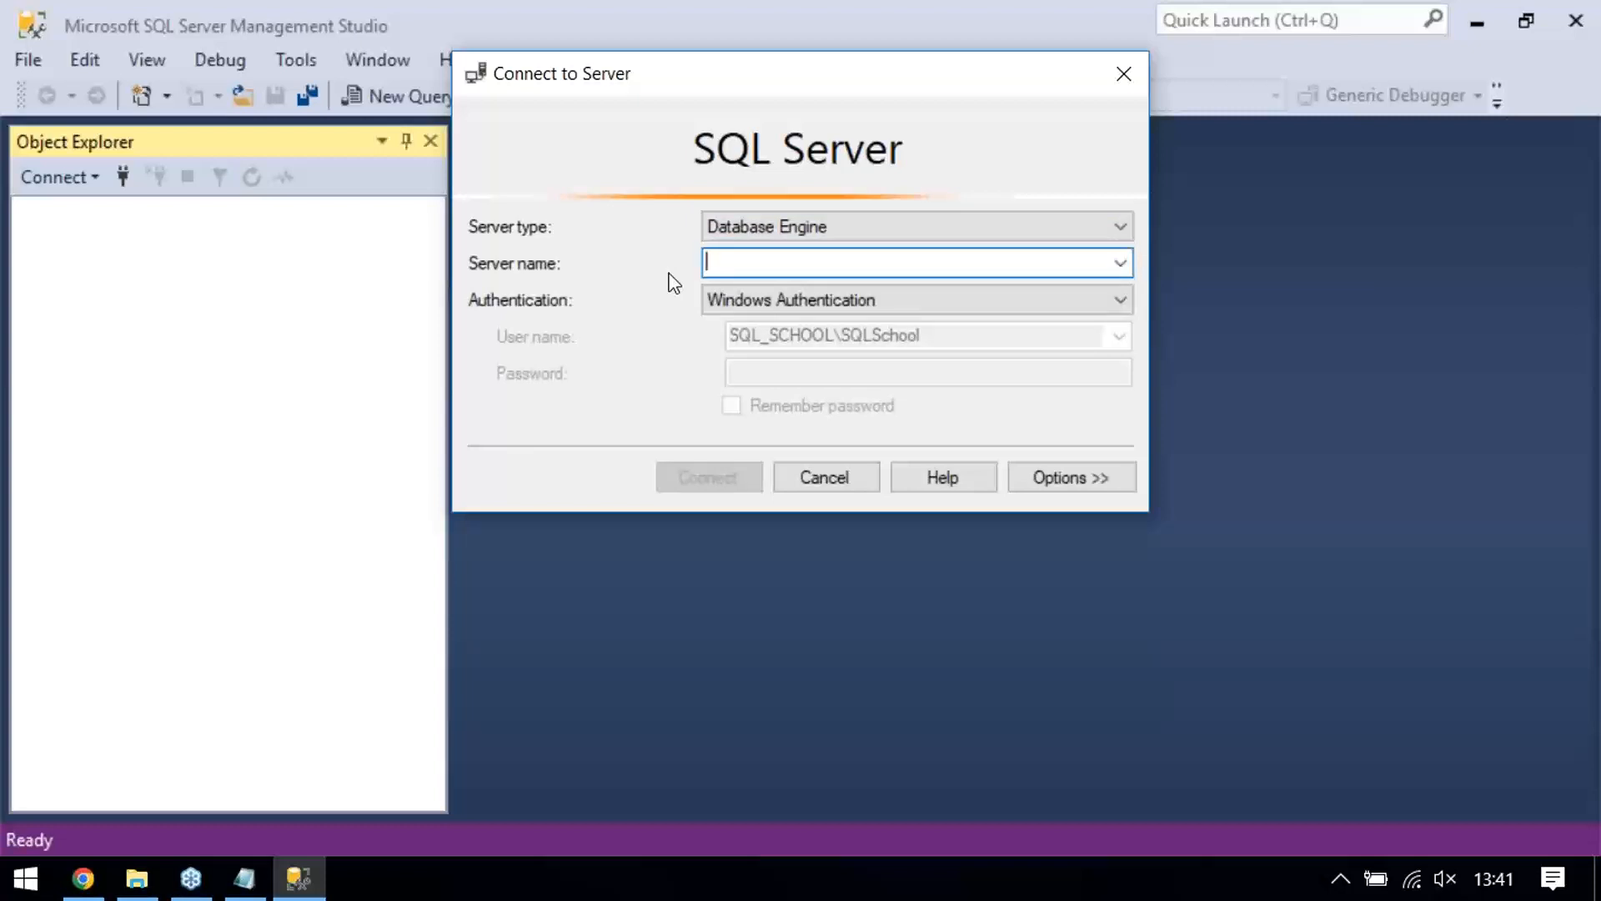
left_click(1120, 265)
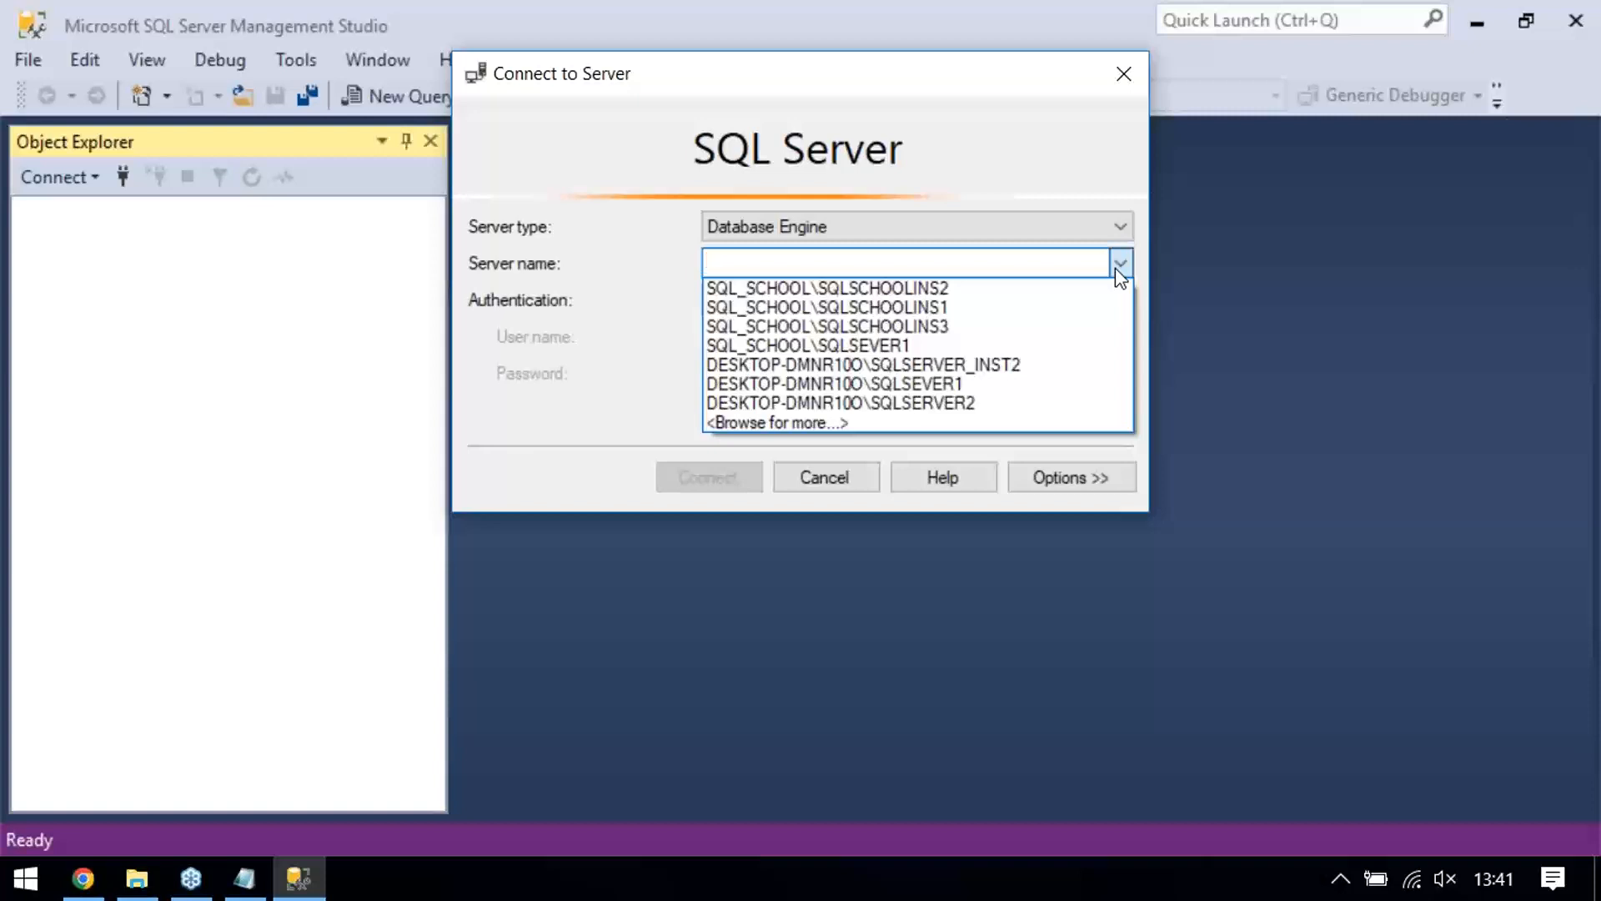
left_click(799, 425)
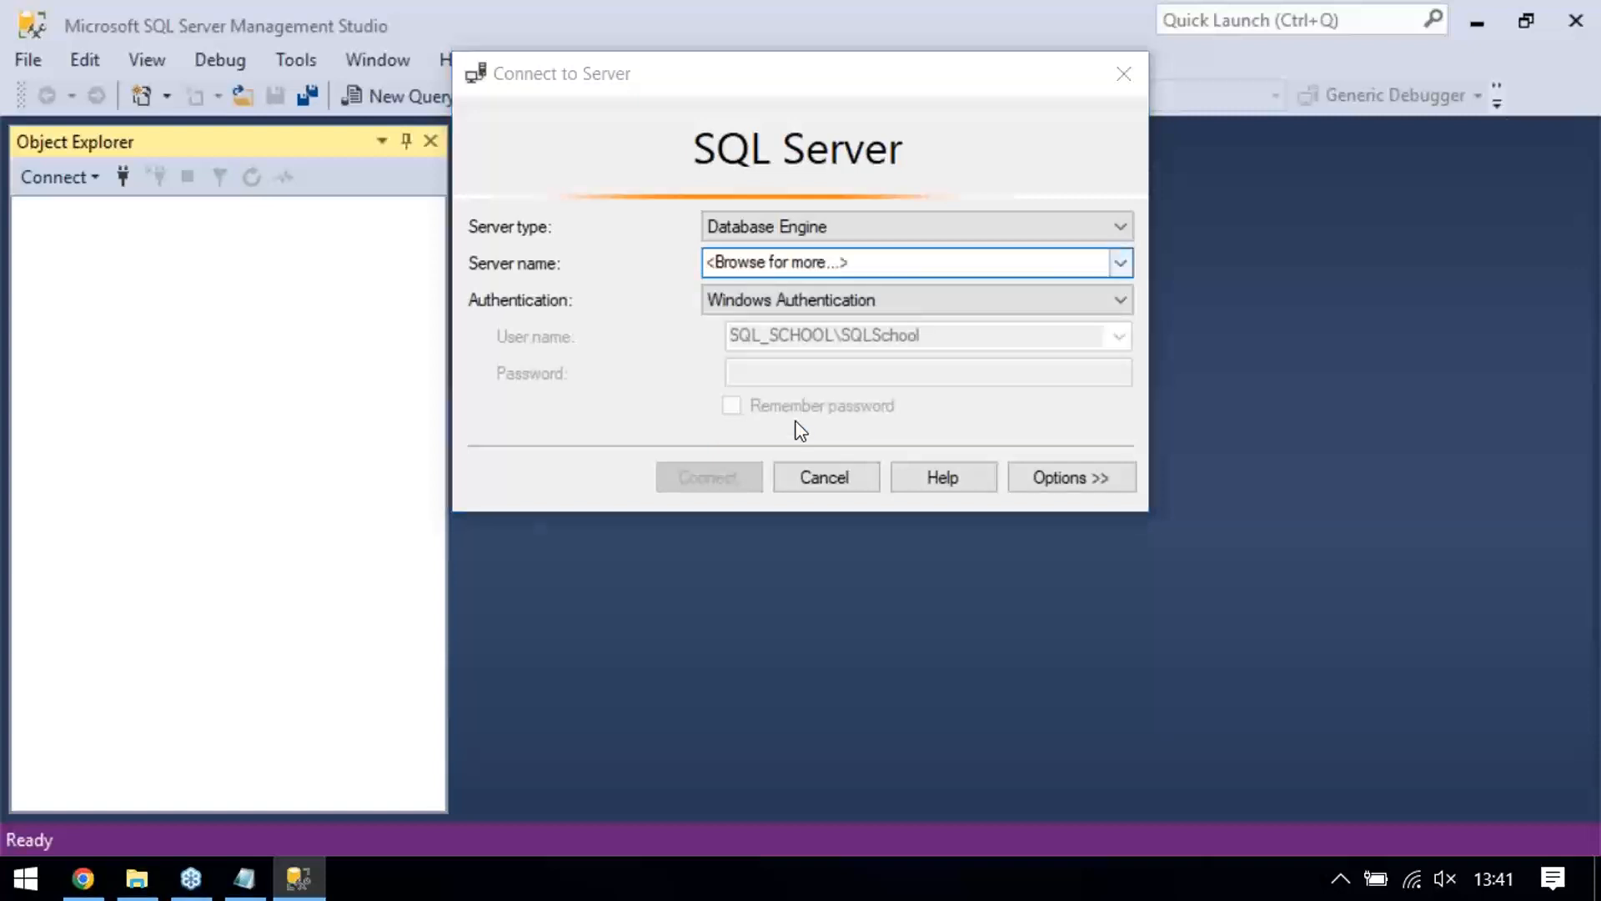
left_click_drag(703, 24, 693, 412)
left_click(634, 479)
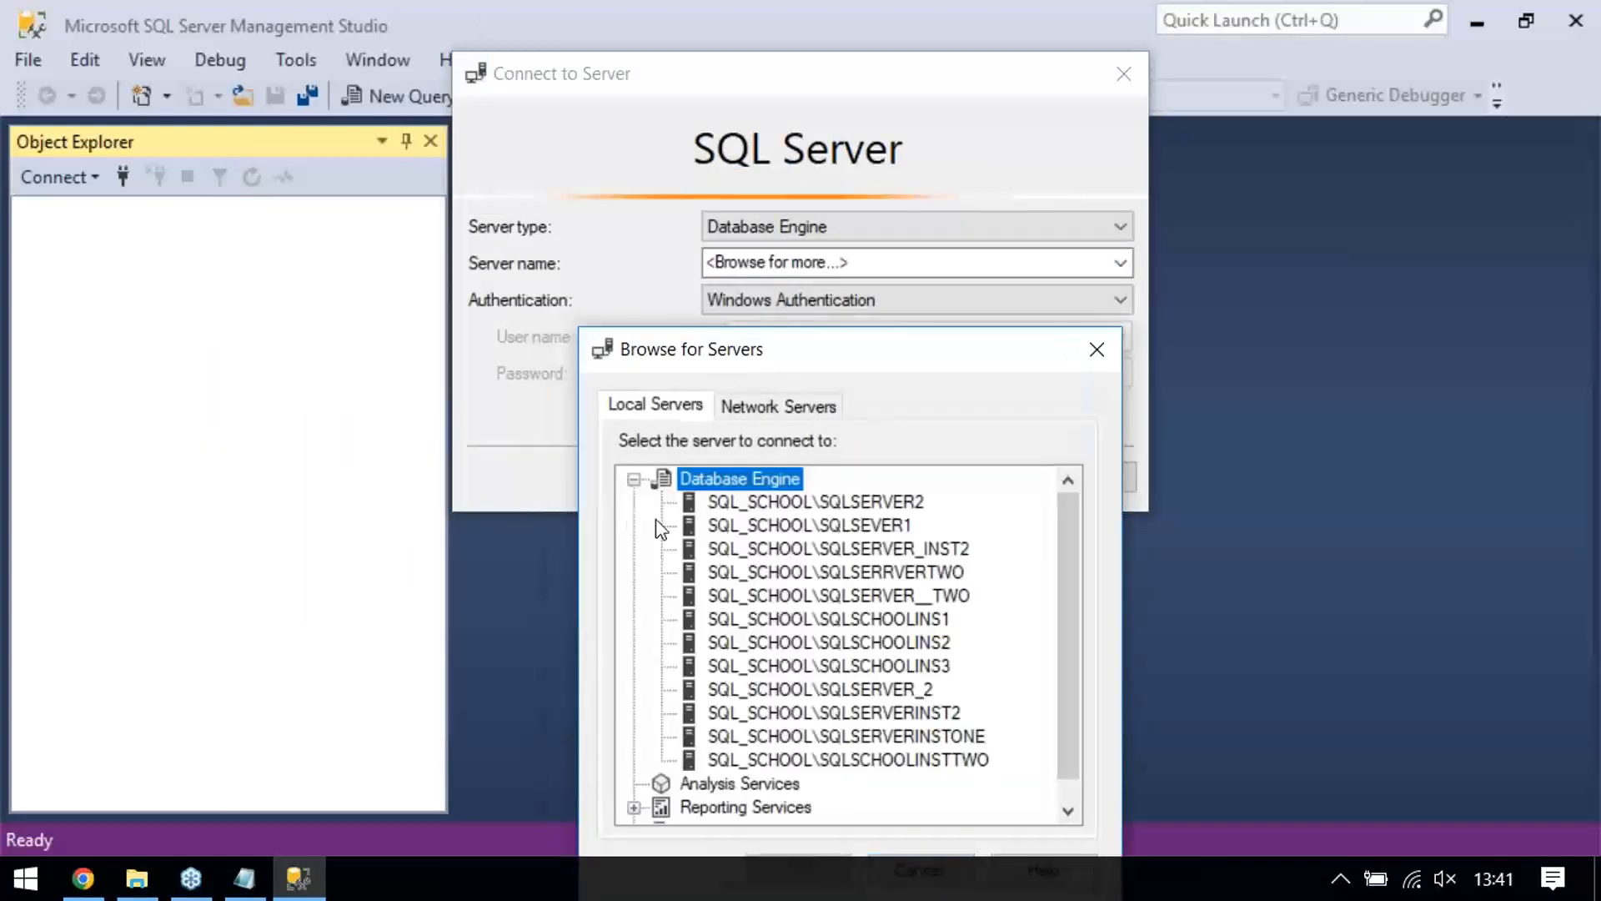
left_click(942, 735)
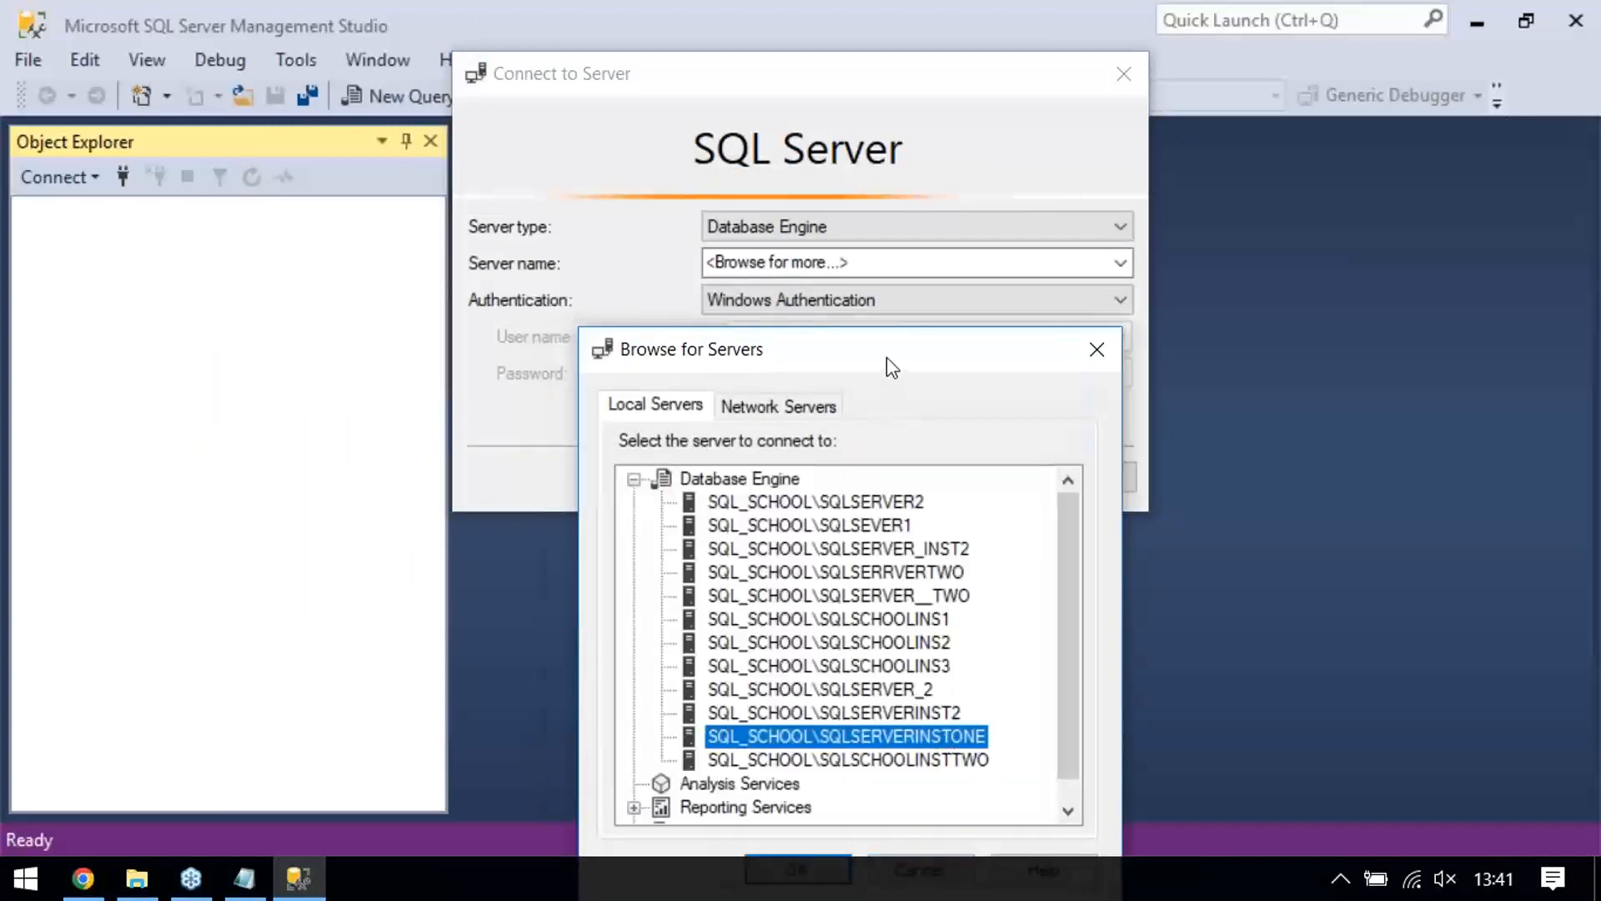
left_click_drag(887, 357, 863, 164)
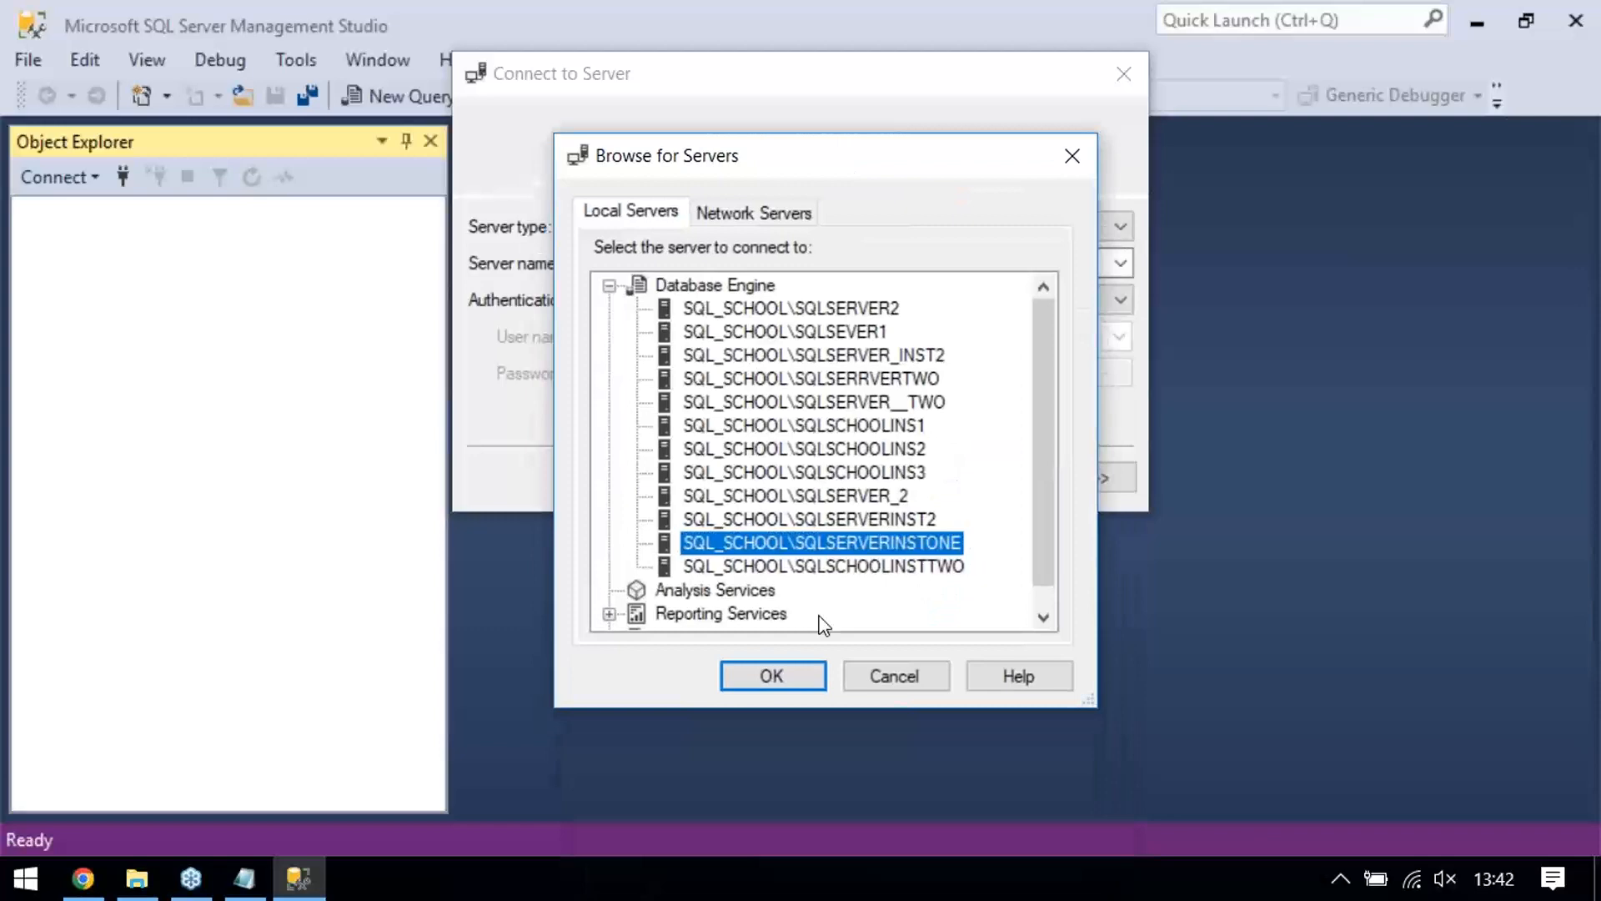
left_click(796, 676)
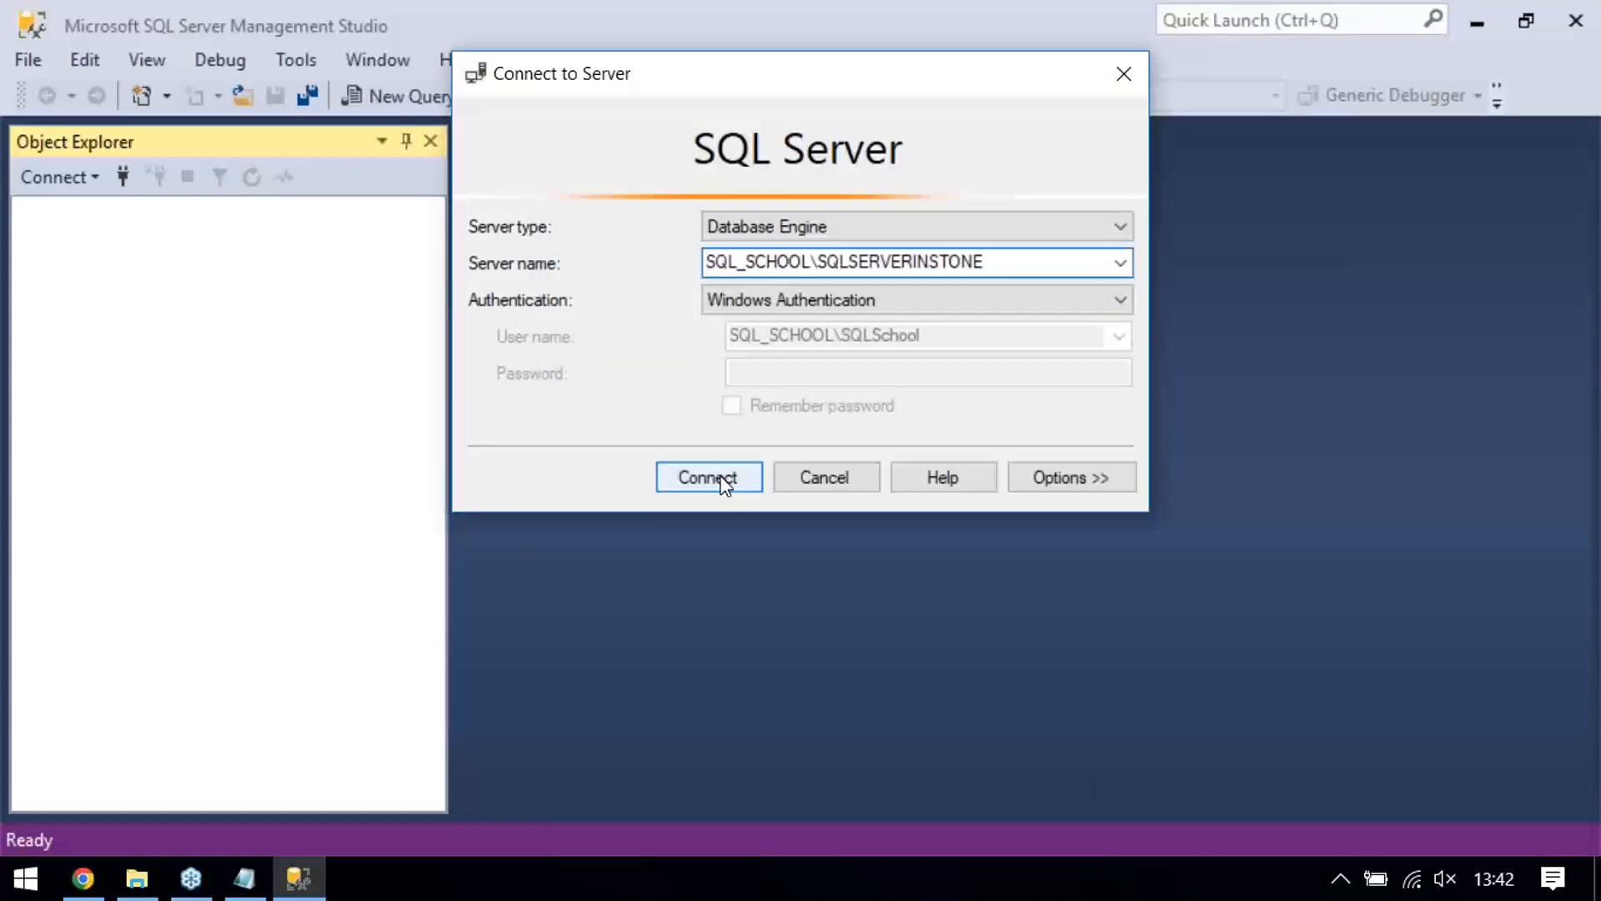
left_click(722, 483)
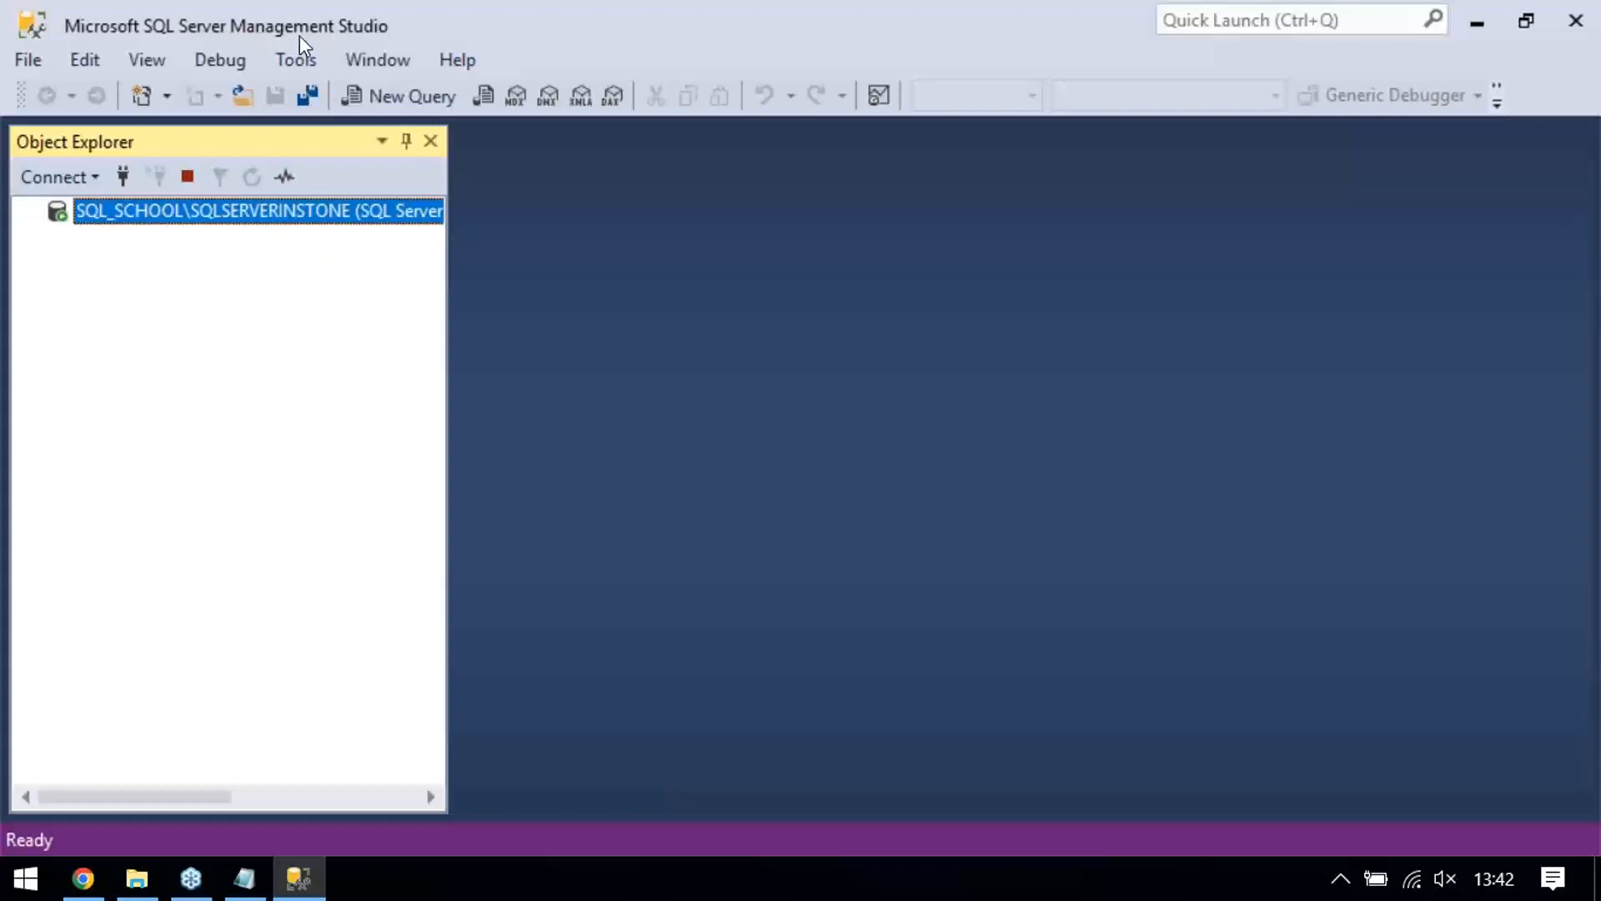
left_click(91, 179)
left_click(107, 217)
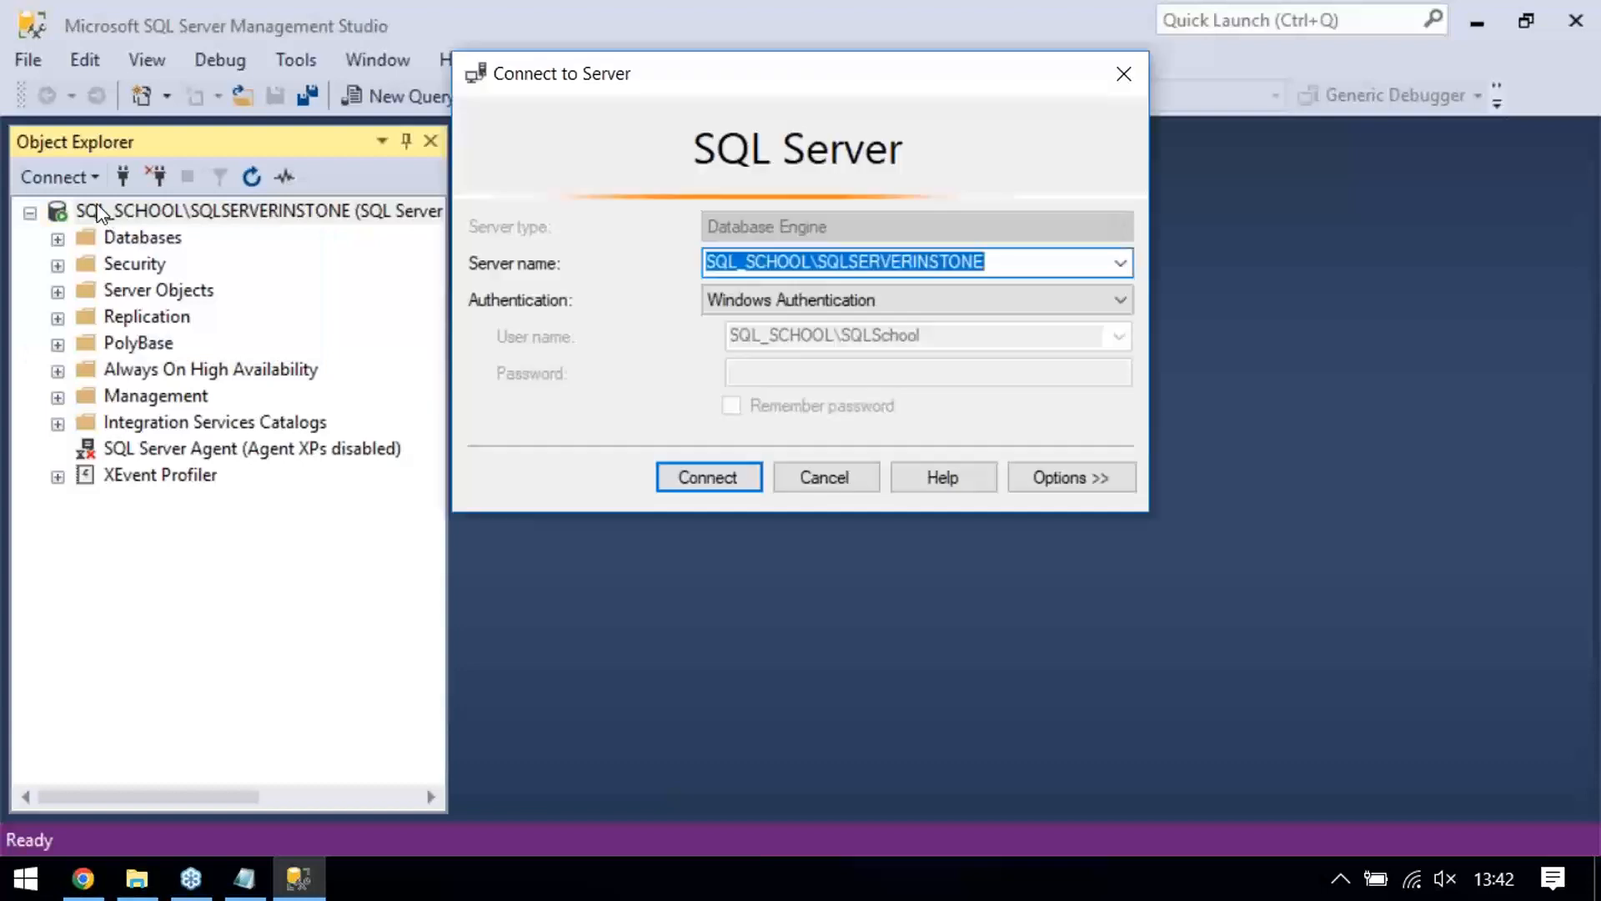
left_click(814, 487)
left_click(734, 473)
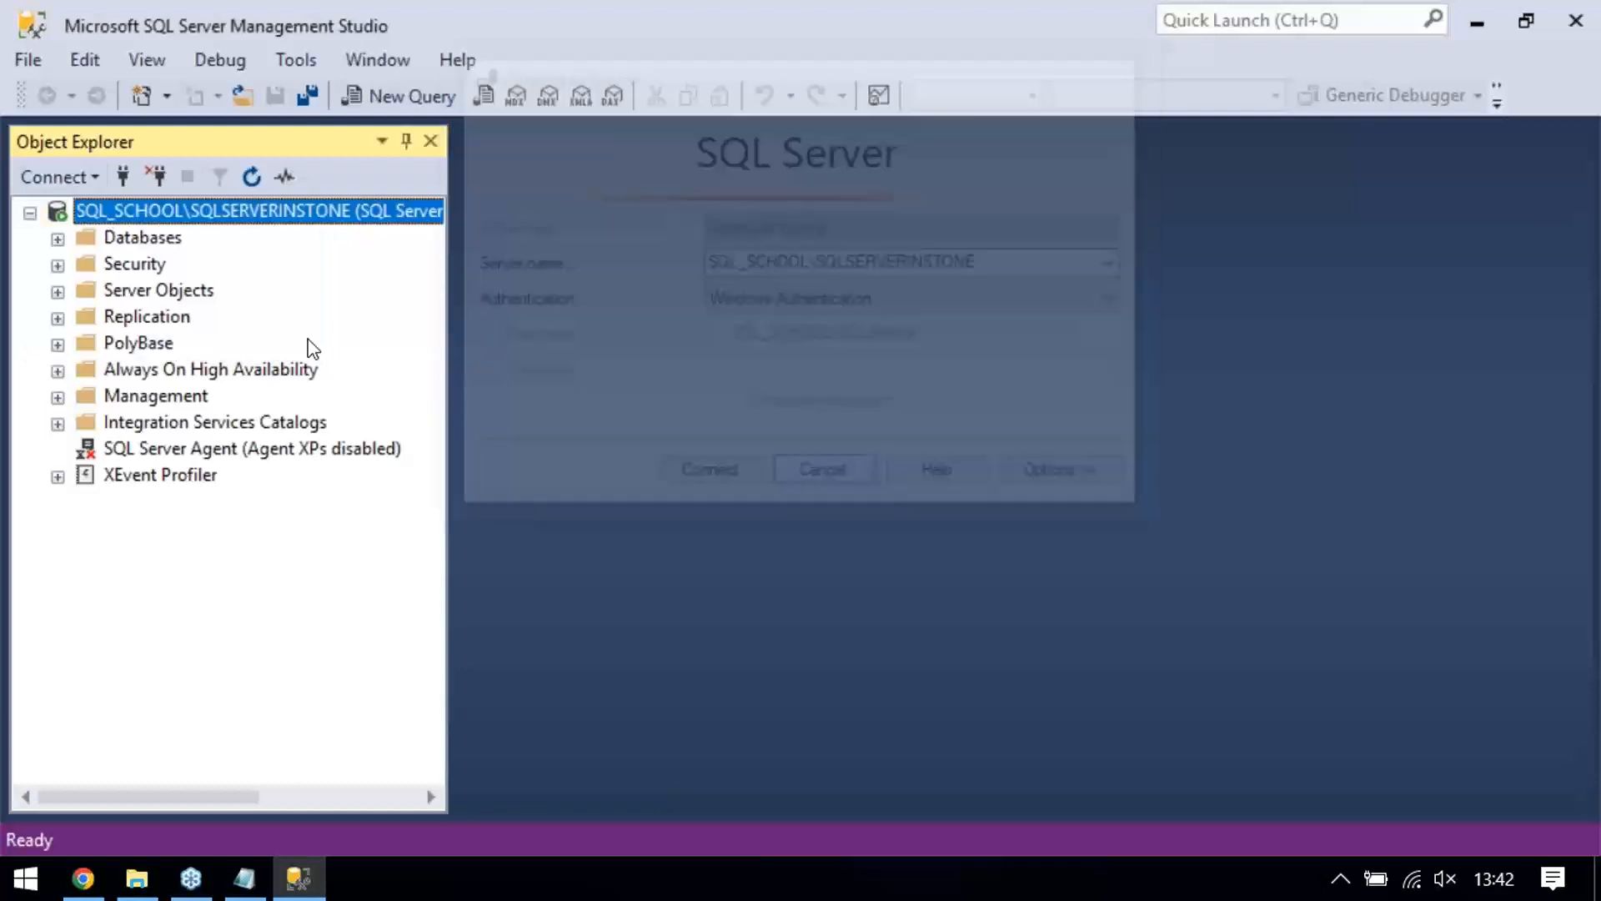
Add a Database Engine connection to the local server SQL_SCHOOL\SQLSCHOOLINSTTWO, found by browsing for more servers, with Windows Authentication
left_click(87, 178)
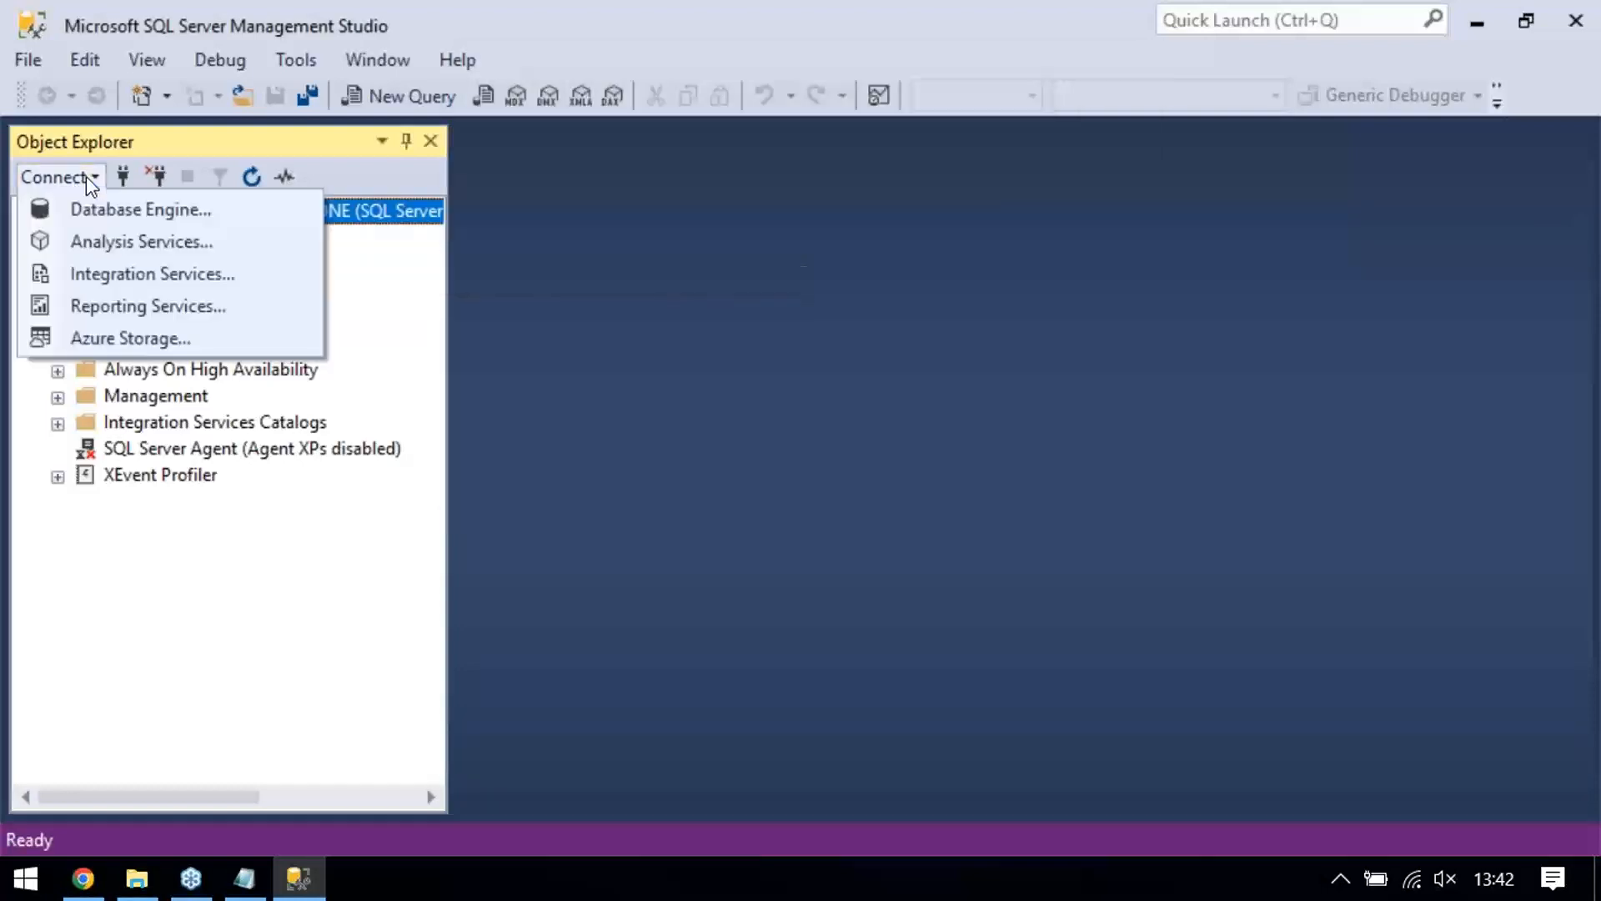
left_click(107, 209)
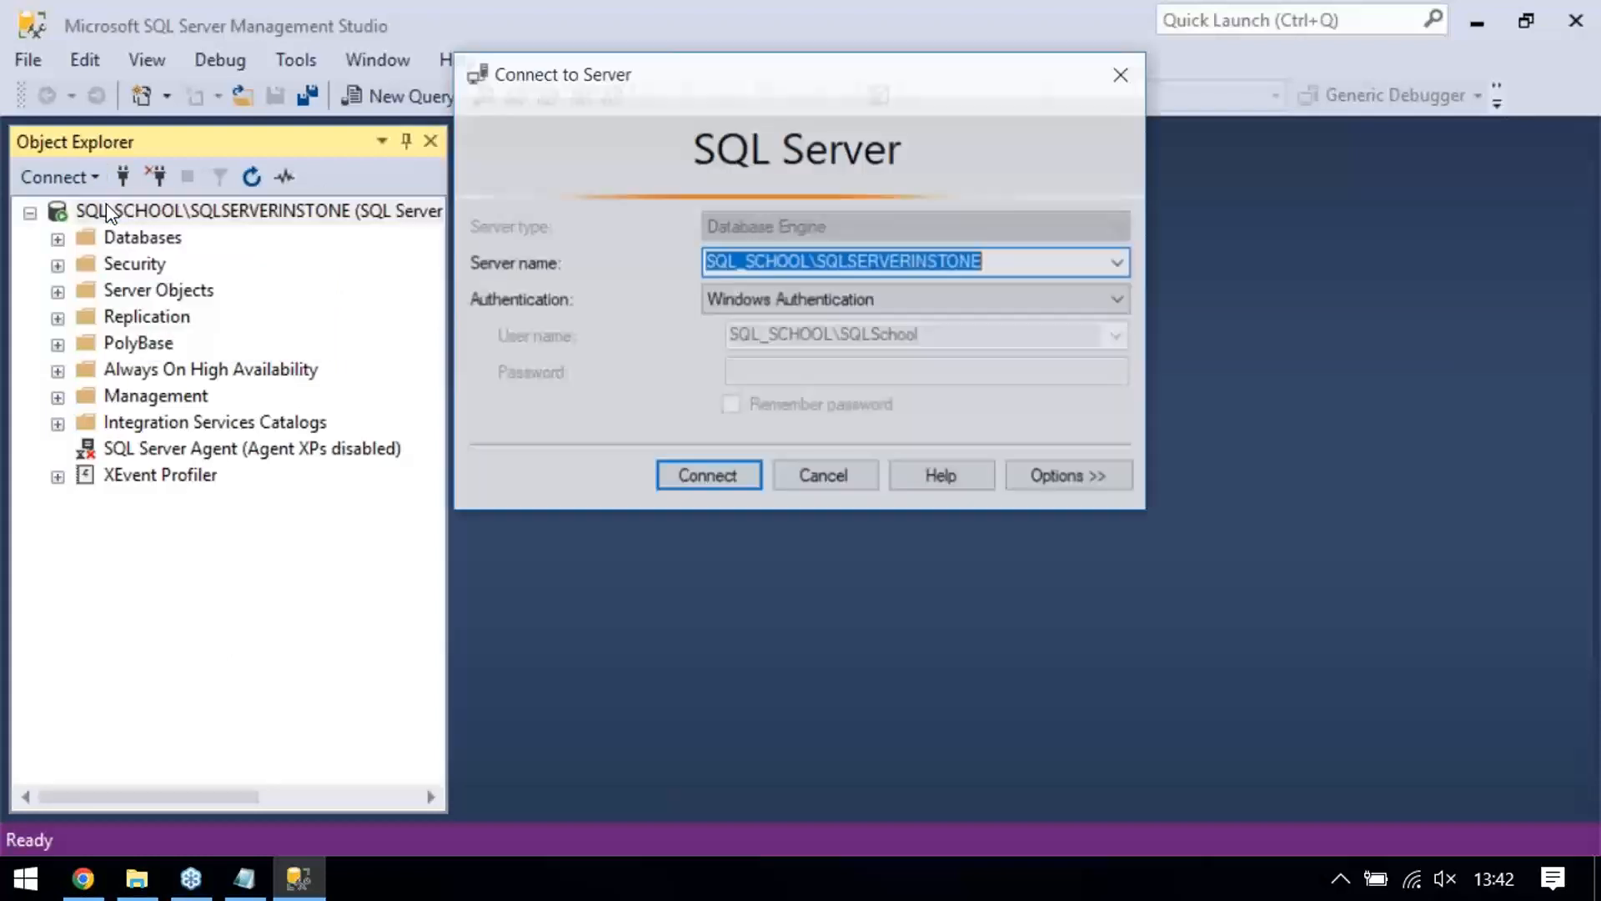
left_click(1120, 263)
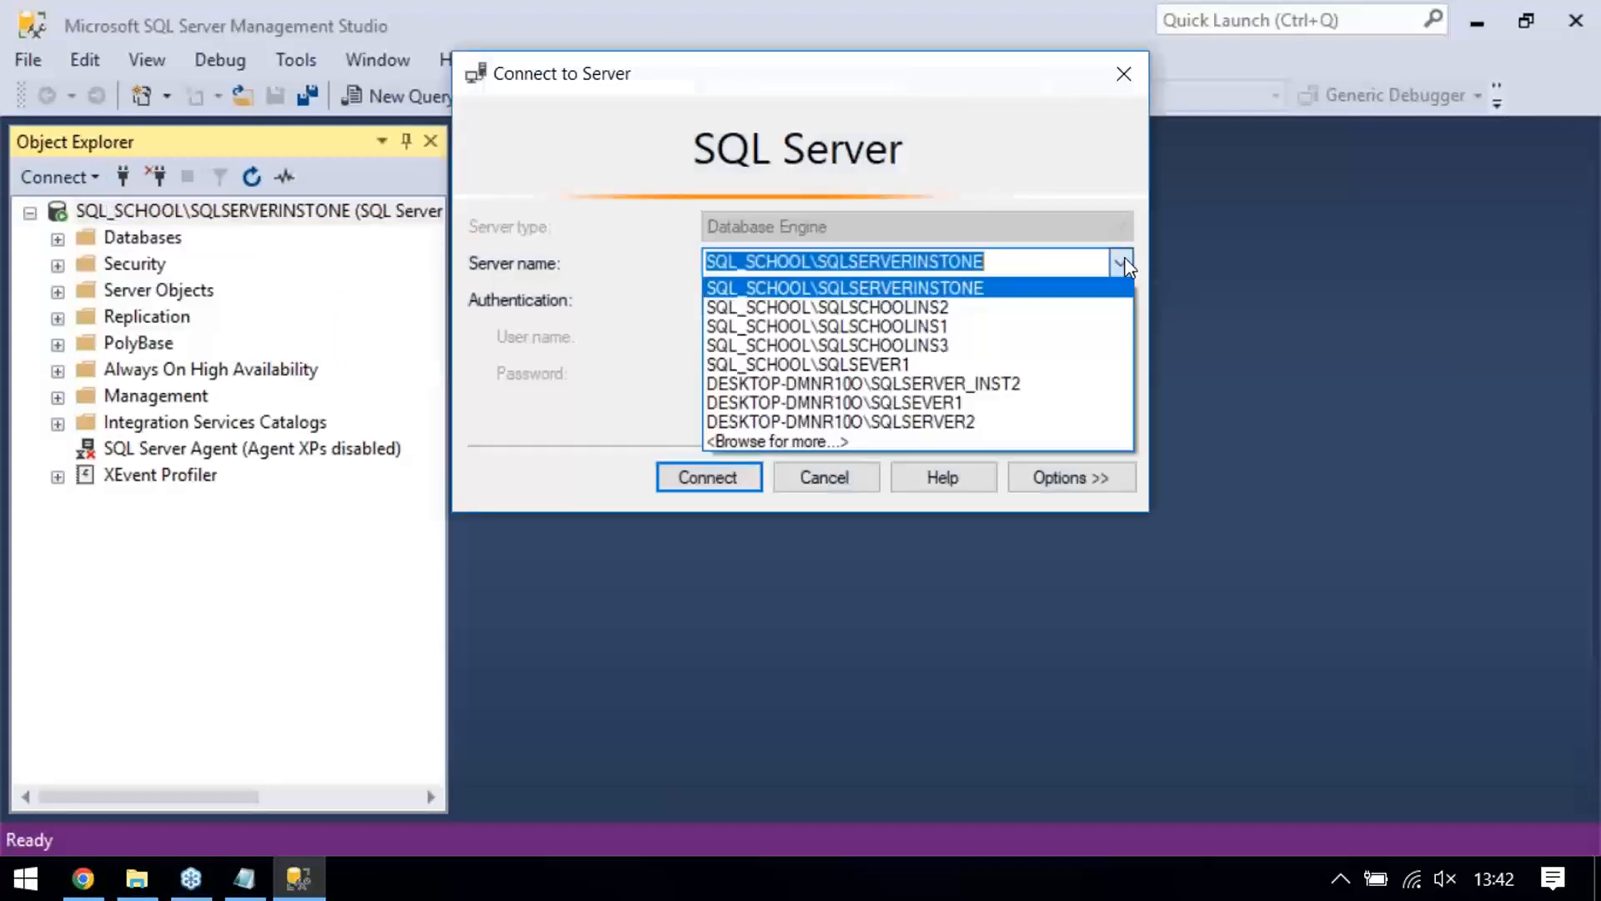
left_click(827, 442)
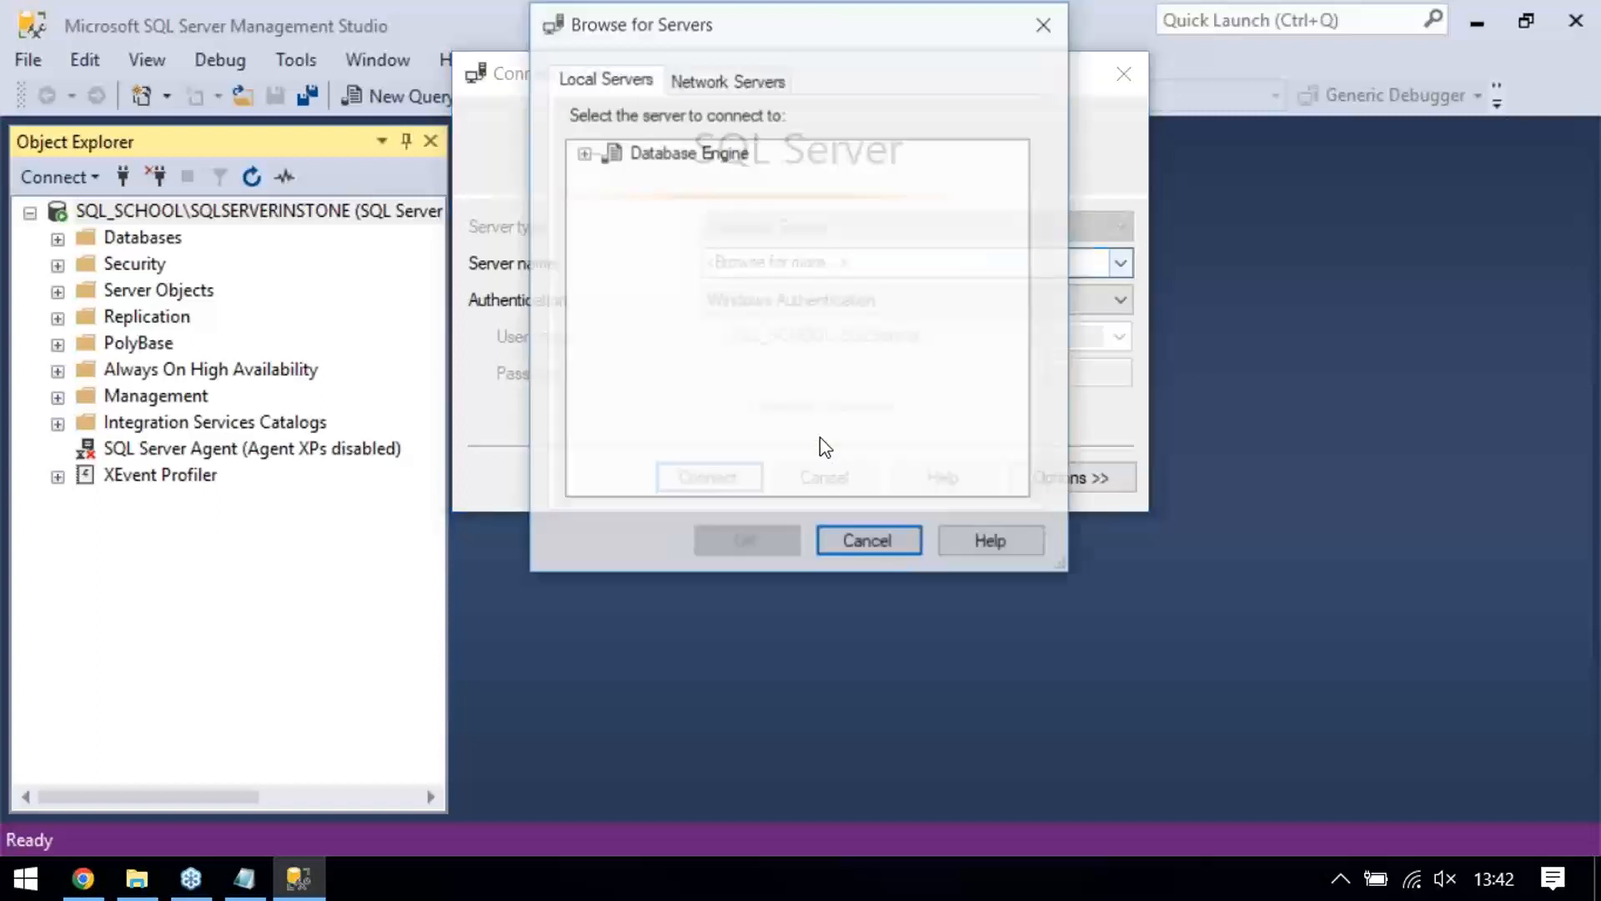
left_click(585, 155)
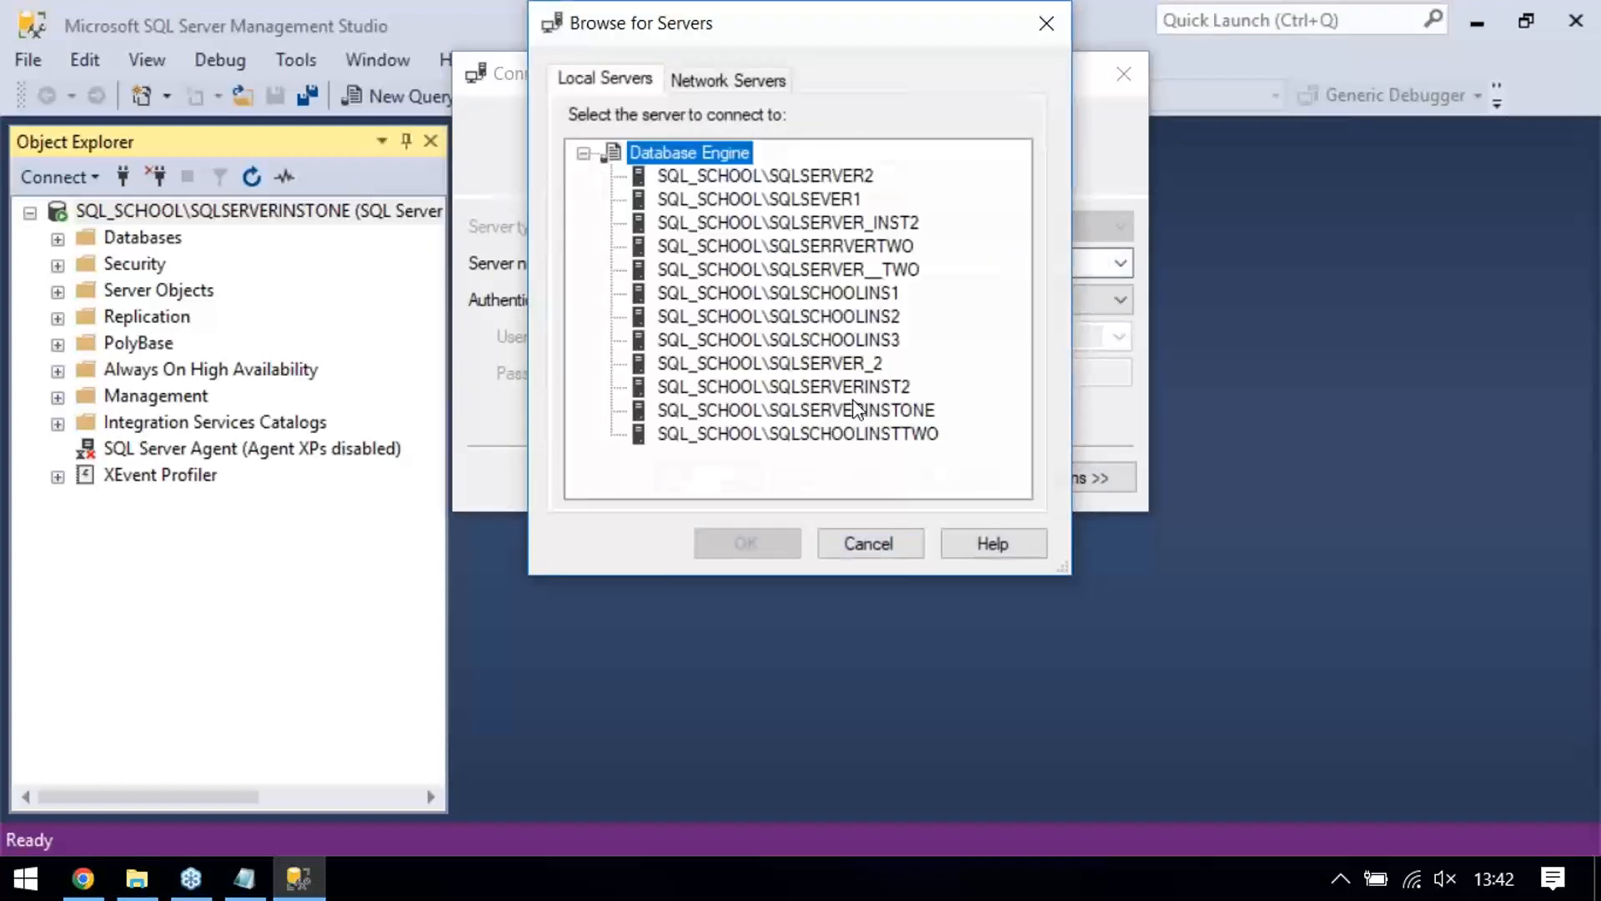
left_click(864, 435)
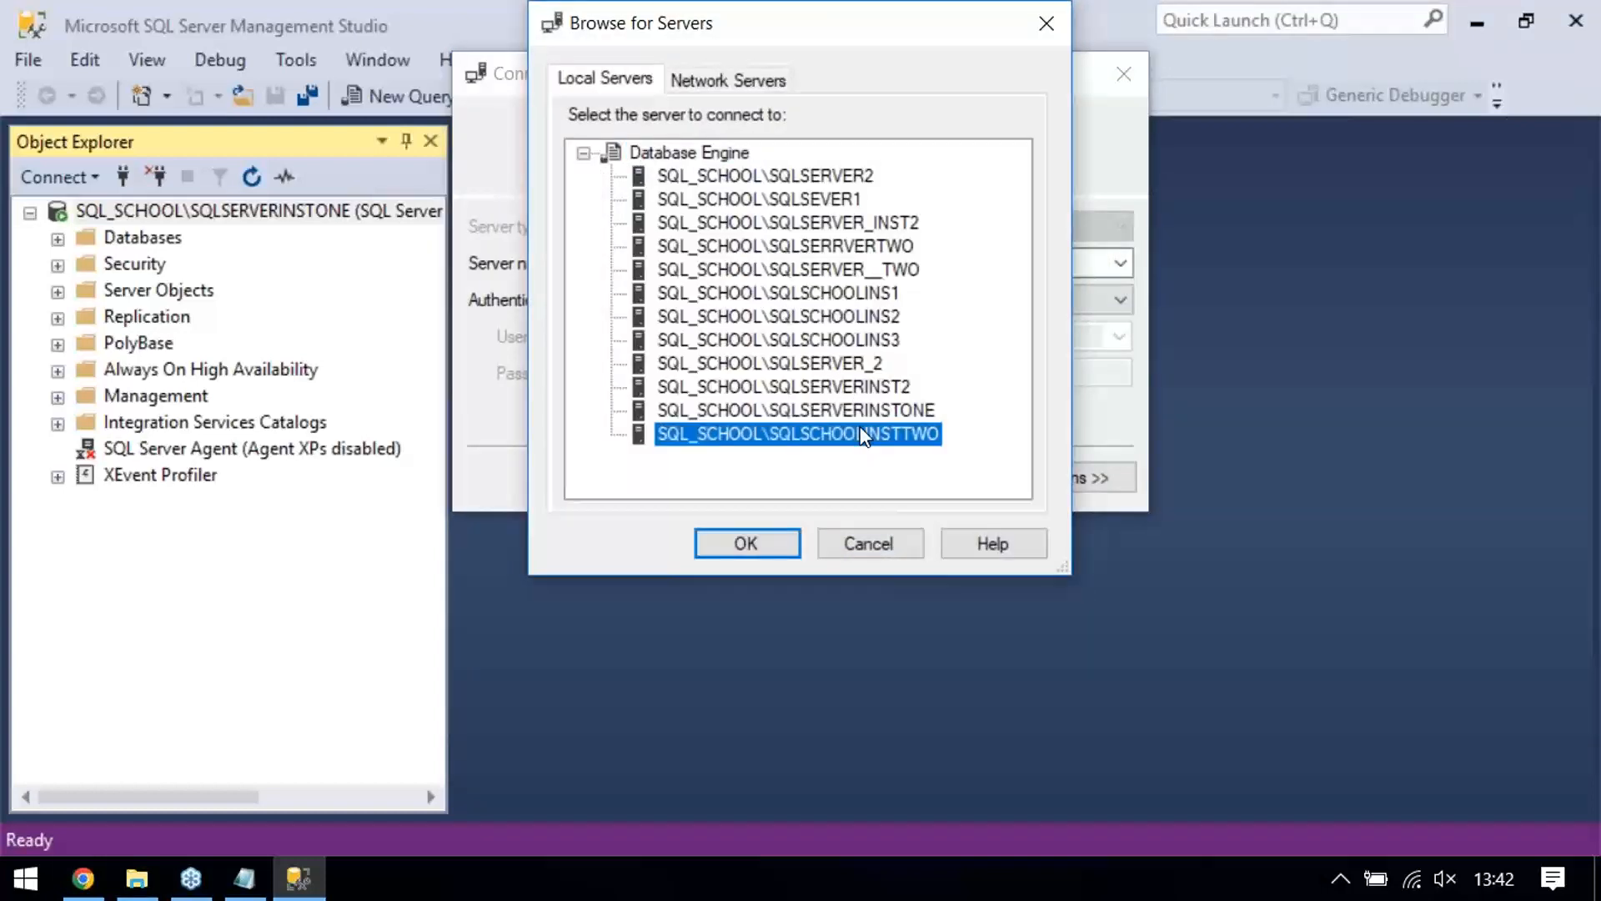
left_click(751, 542)
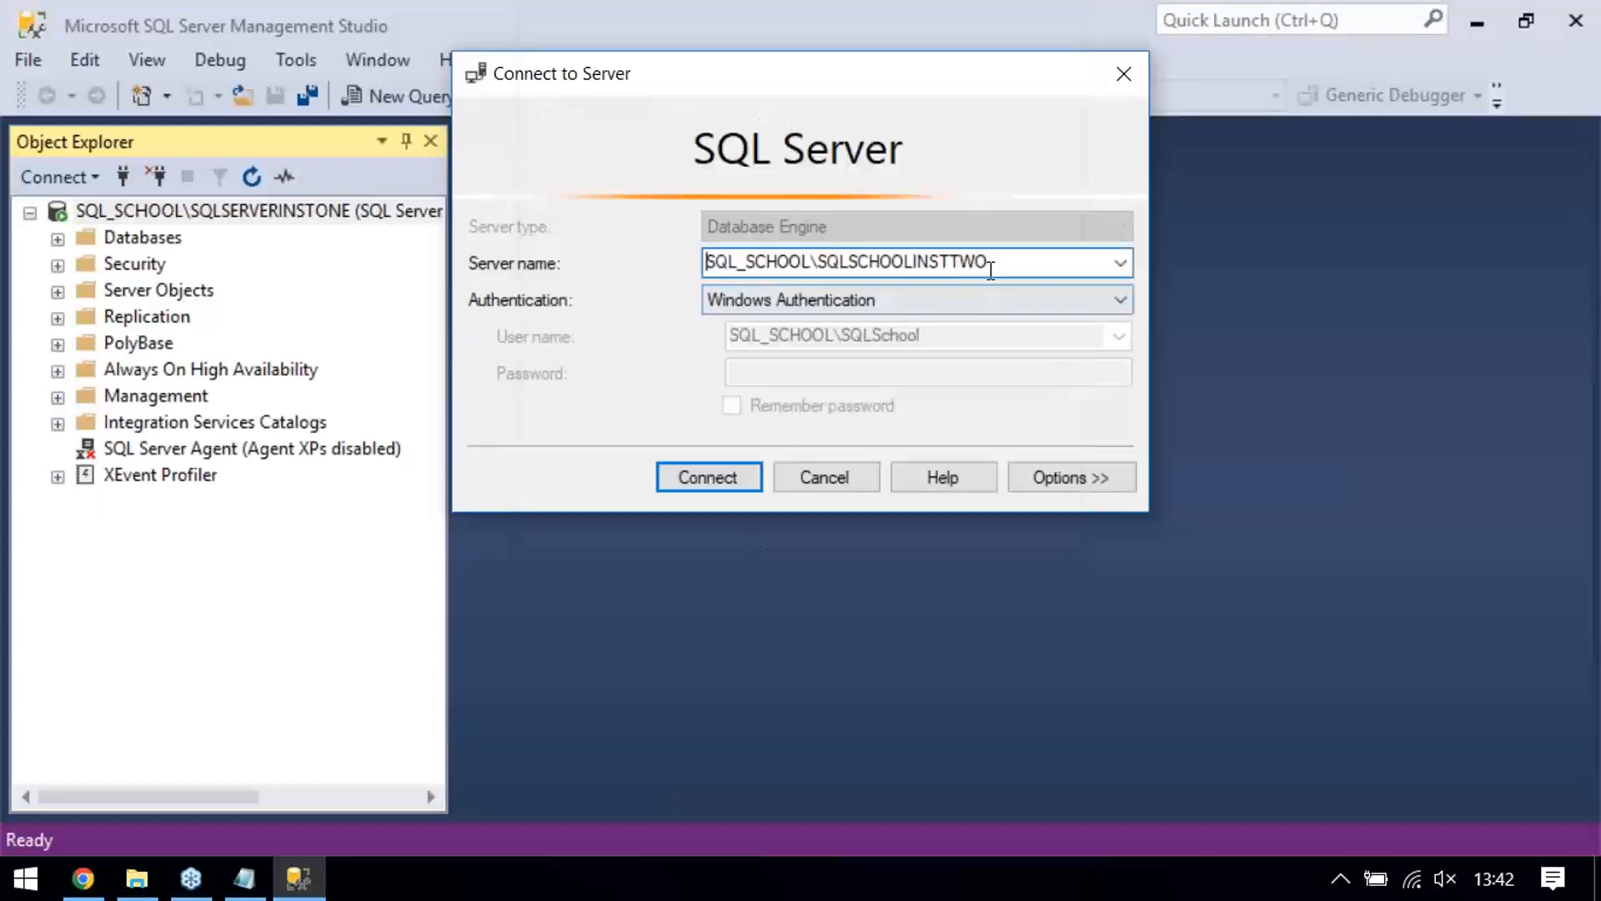
left_click(1118, 263)
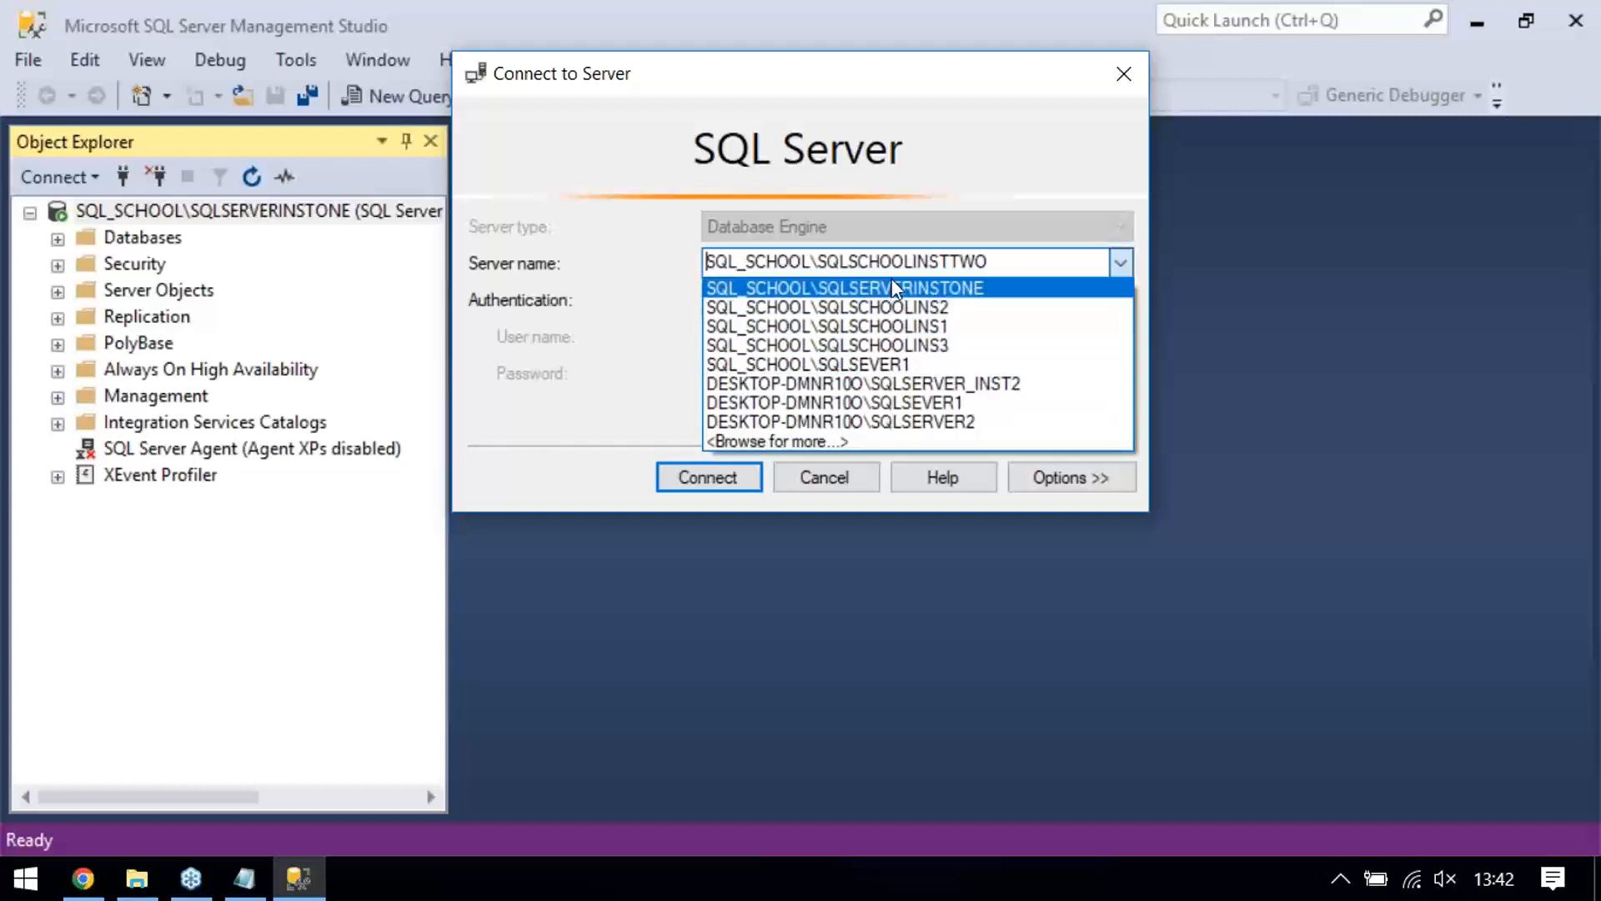
left_click(848, 212)
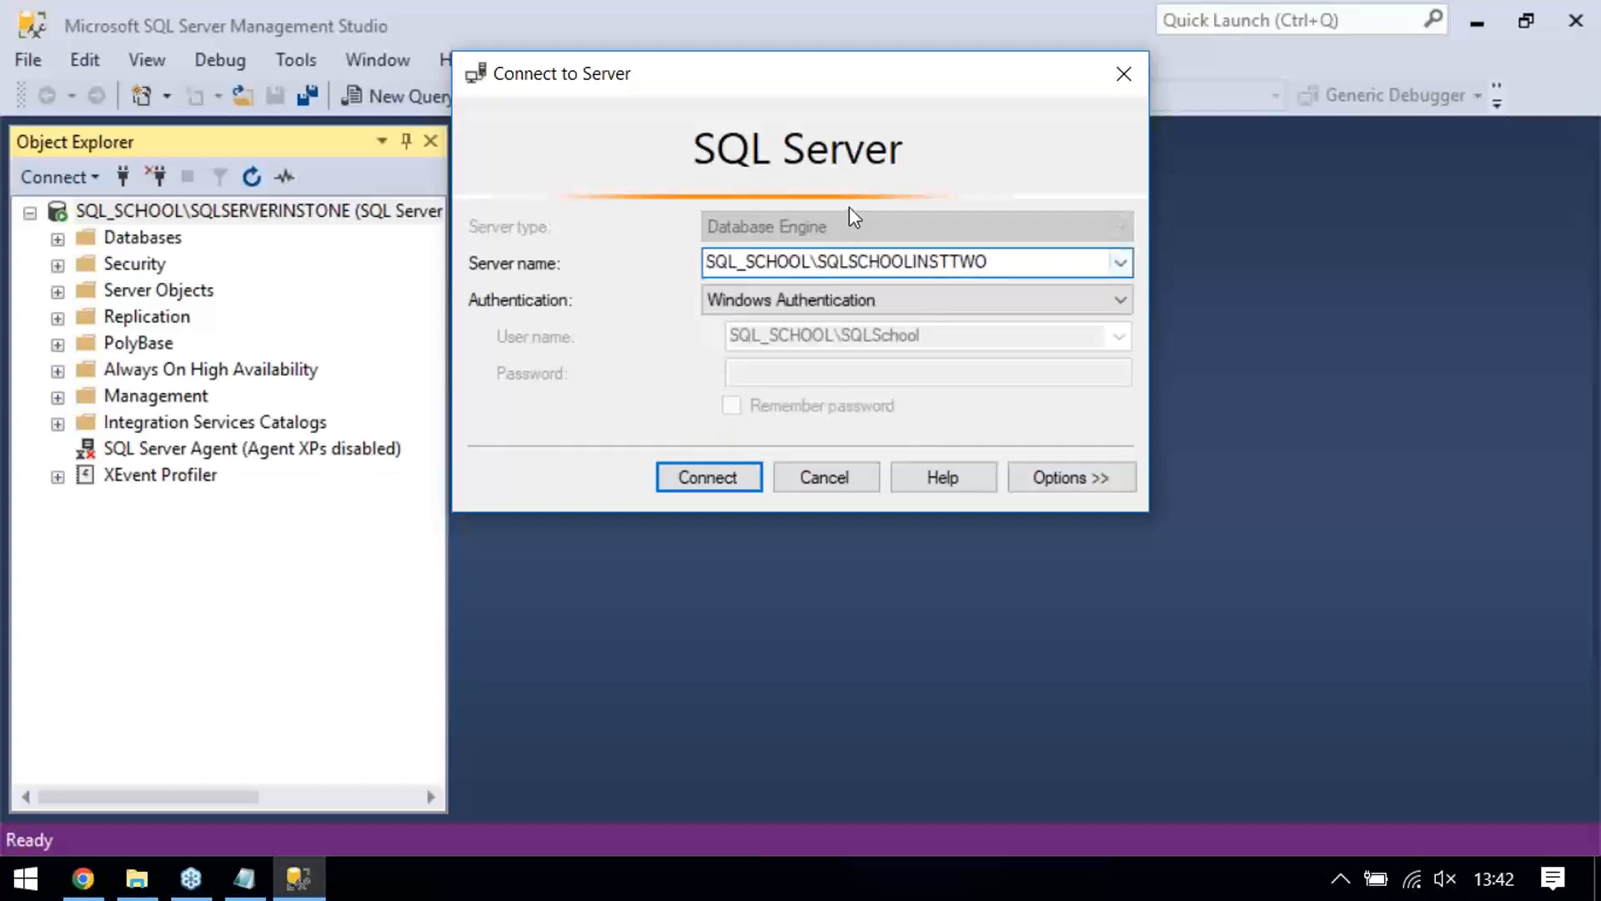
left_click(723, 482)
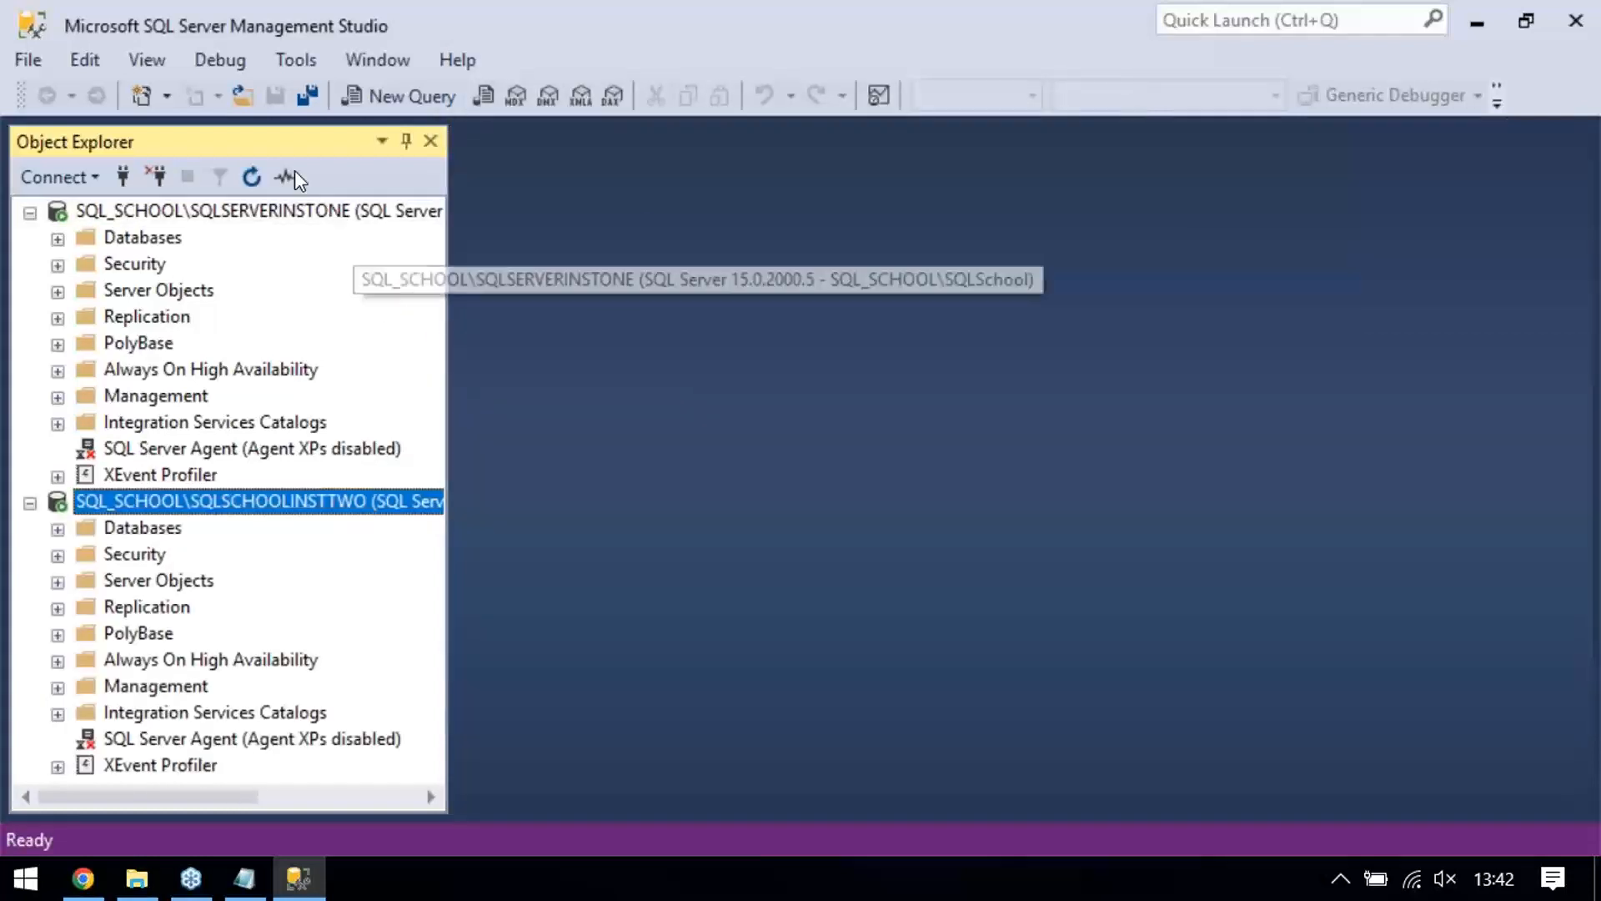
Inspect the server details of both connected instances in Object Explorer and the actions available for SQLSERVERINSTONE's Databases folder
left_click(176, 208)
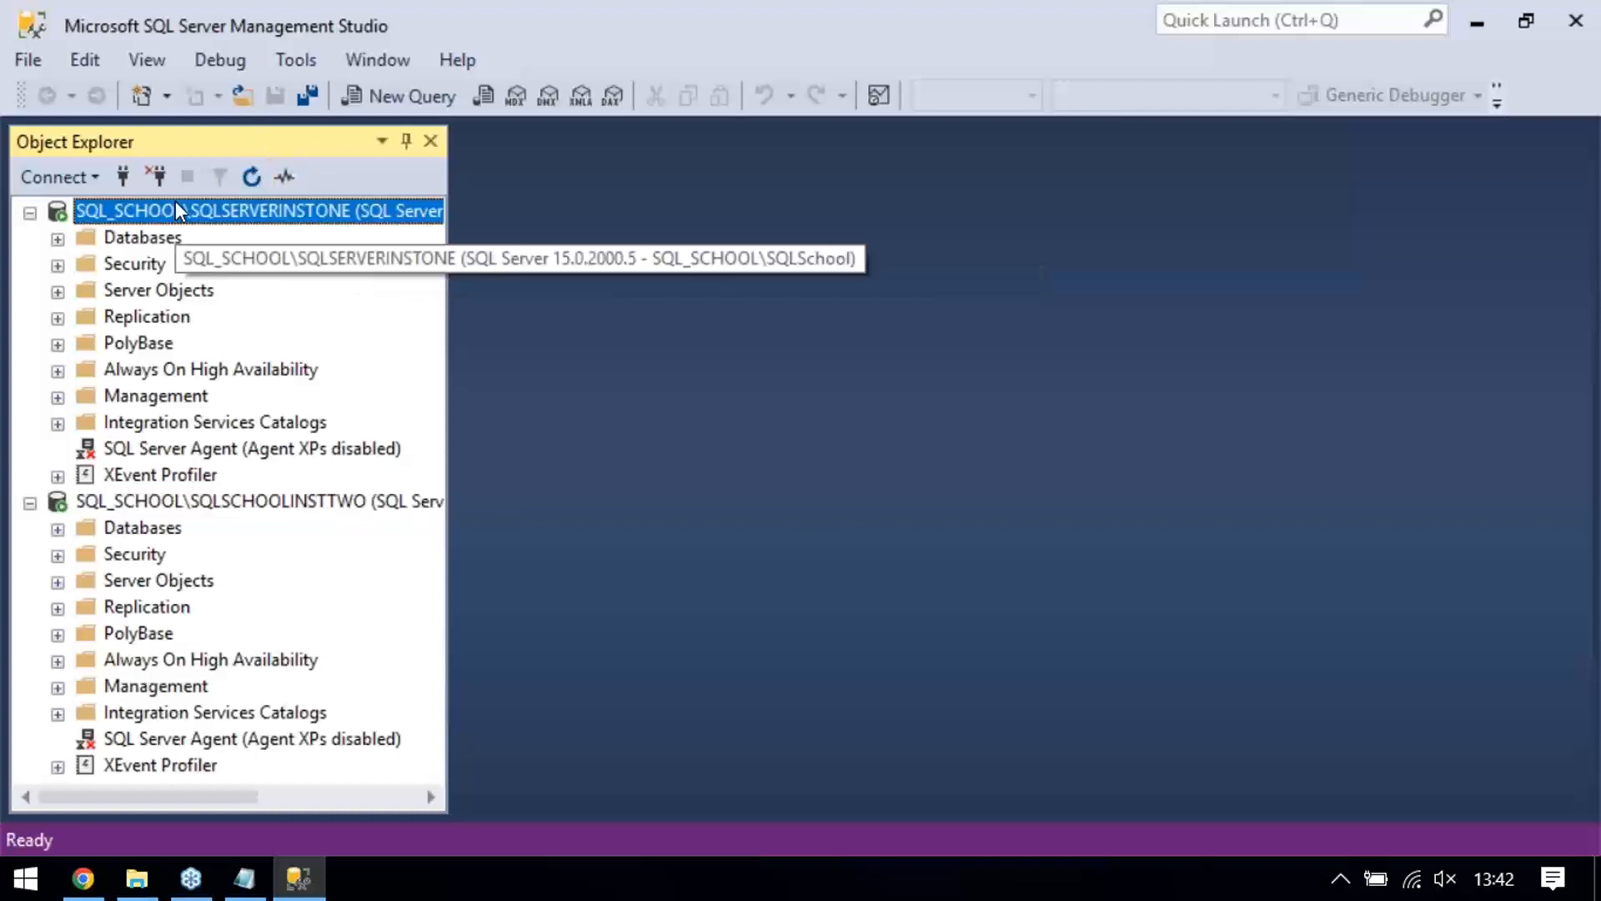
left_click(268, 501)
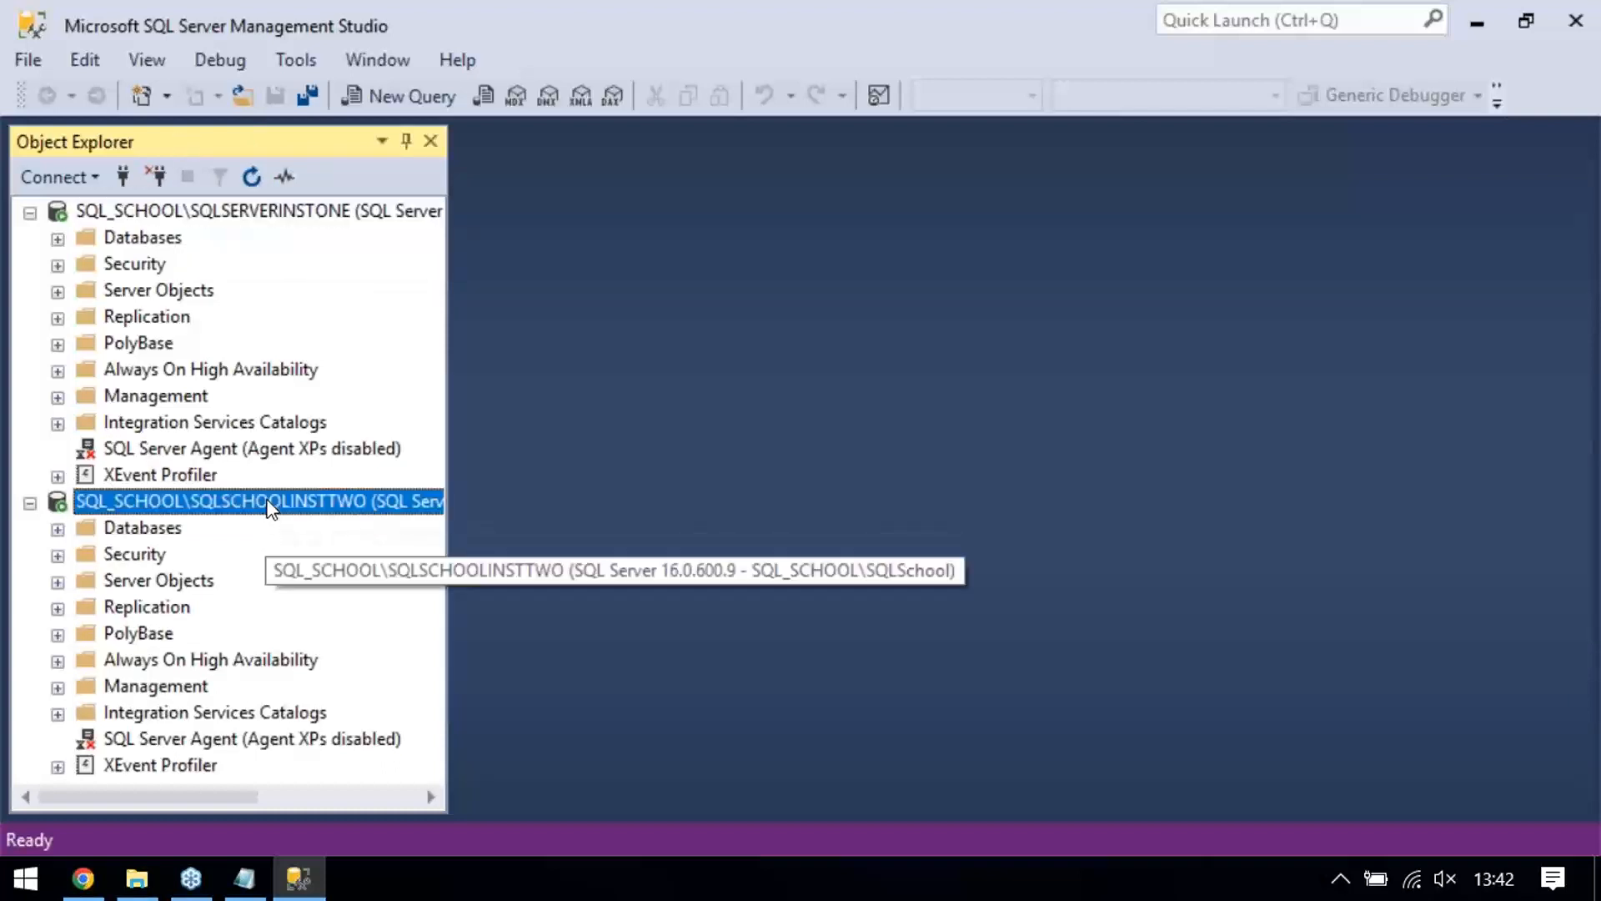
left_click(164, 242)
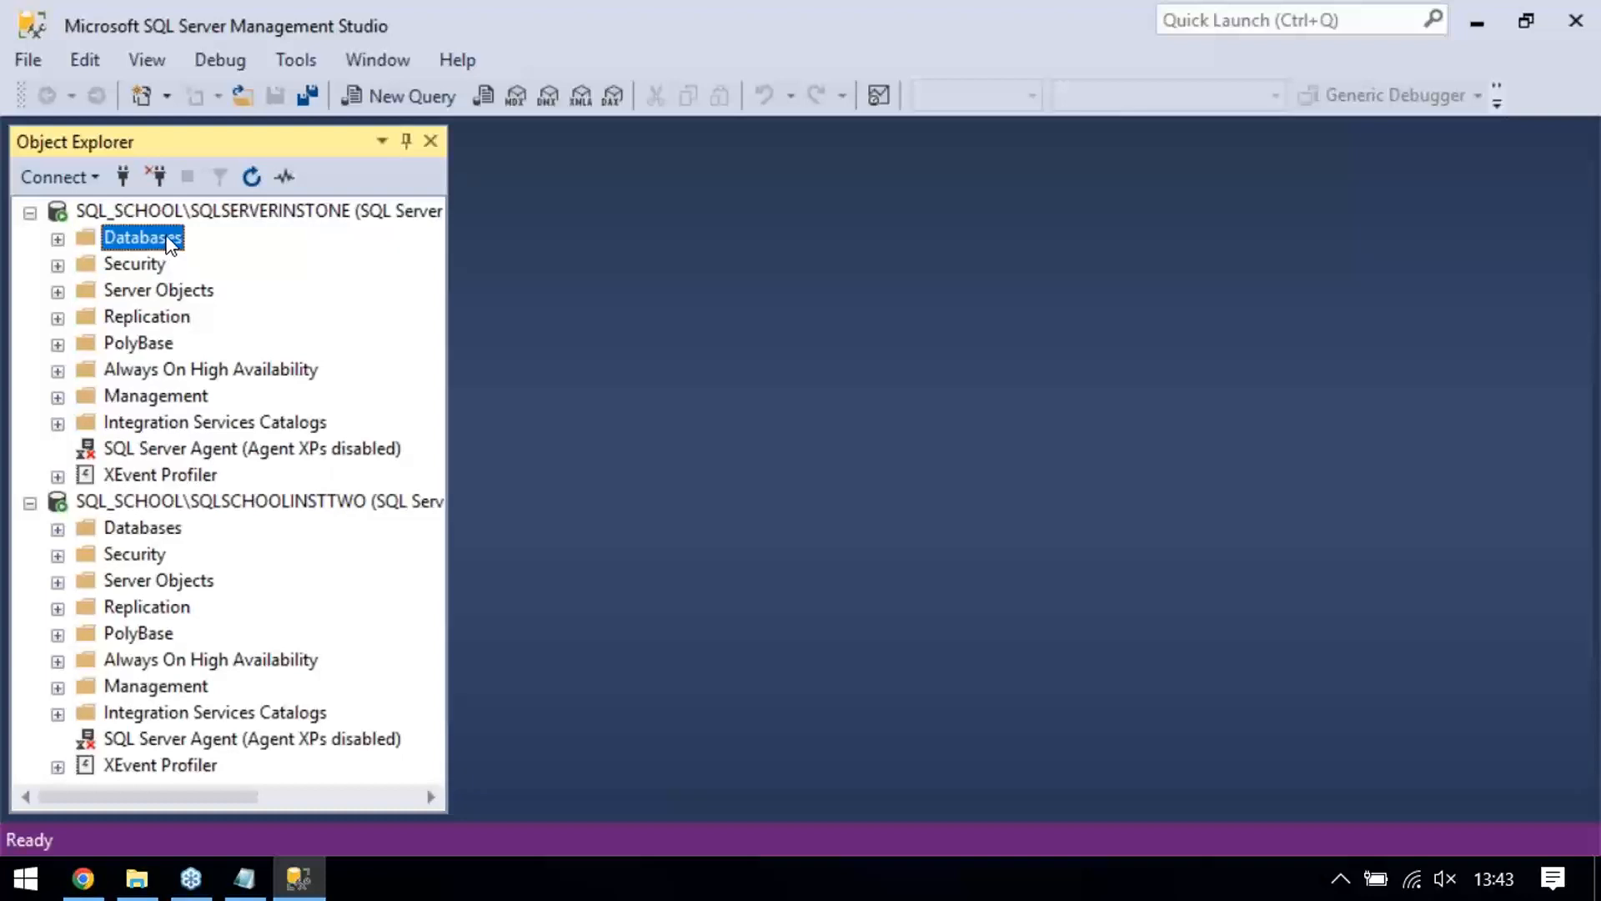
right_click(166, 237)
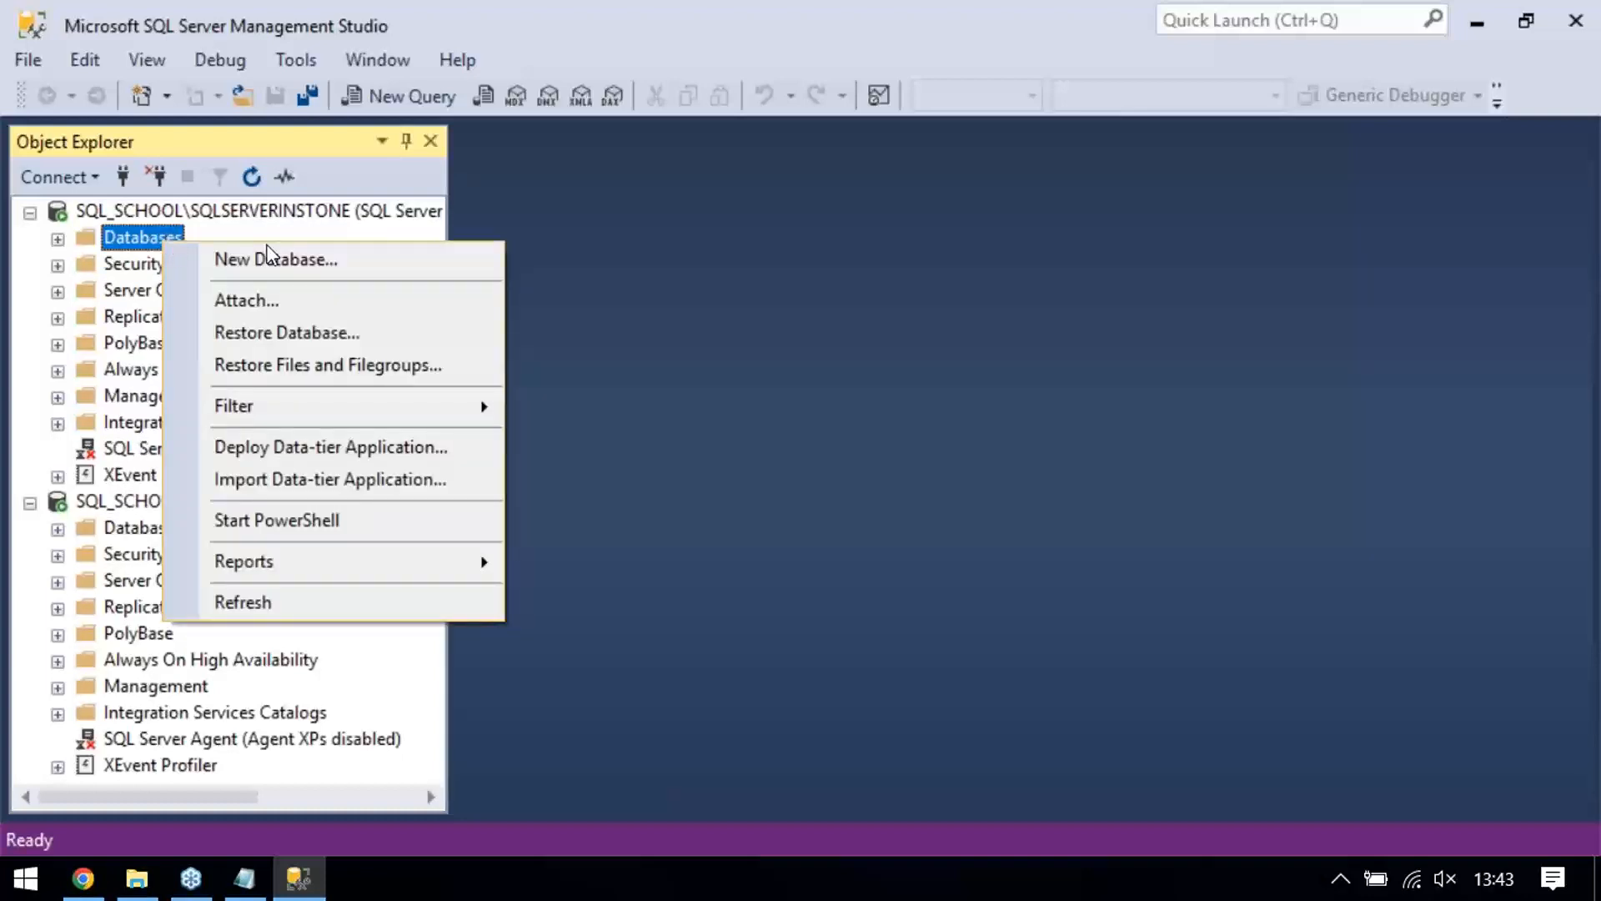
left_click(1238, 289)
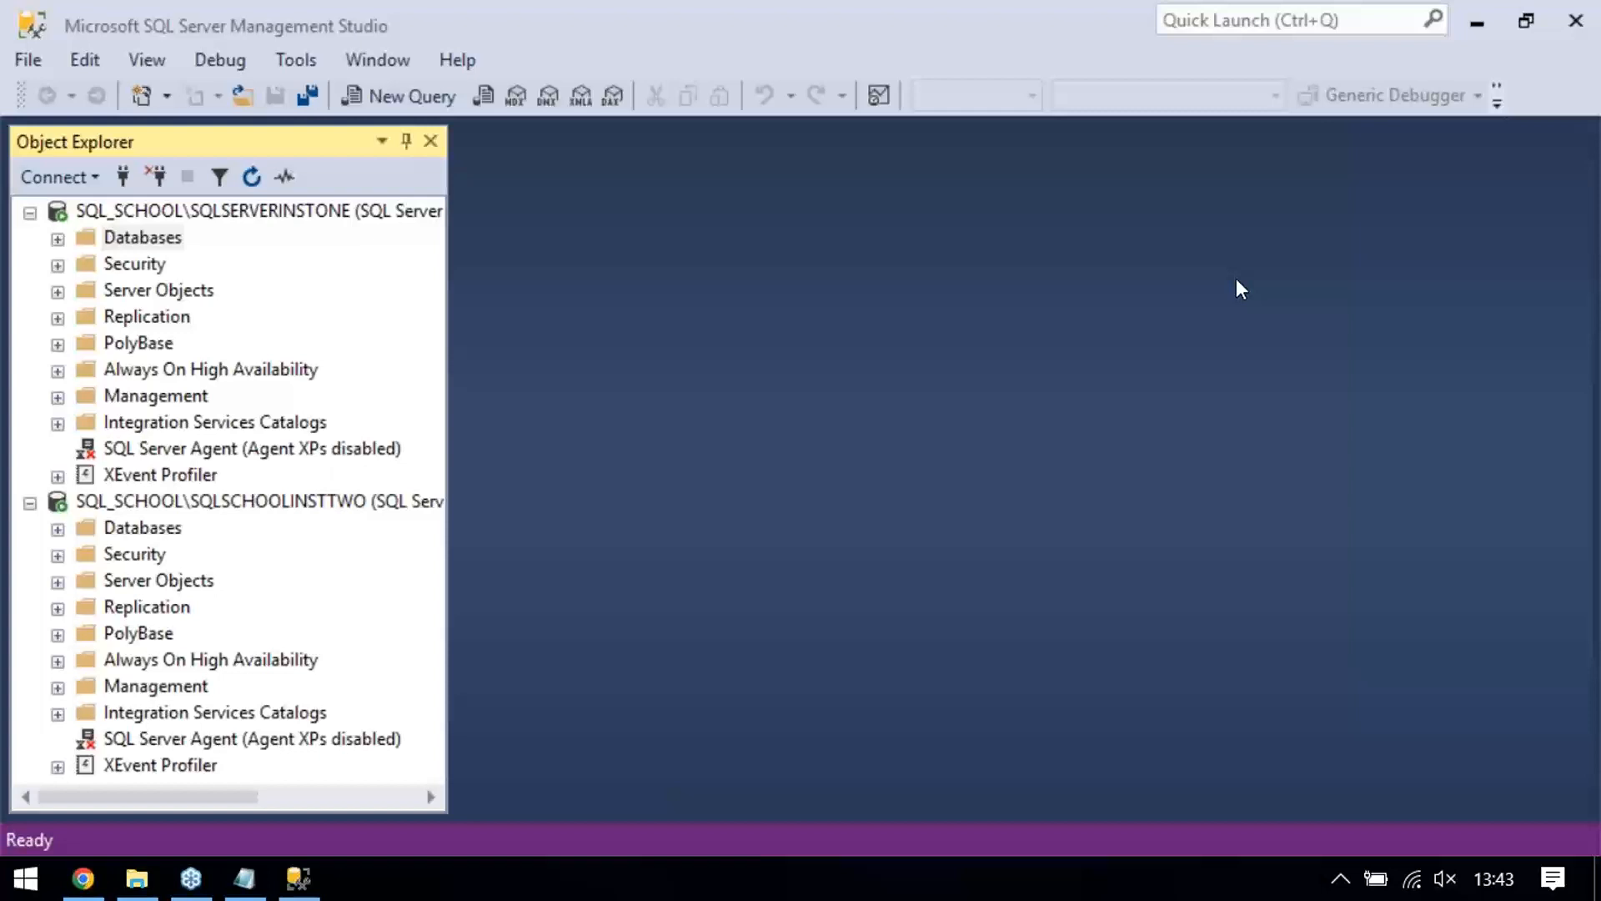
Switch to the installation notes in Notepad and review the database introduction topics and the installation and connection topics 9 to 11
key("alt+Tab")
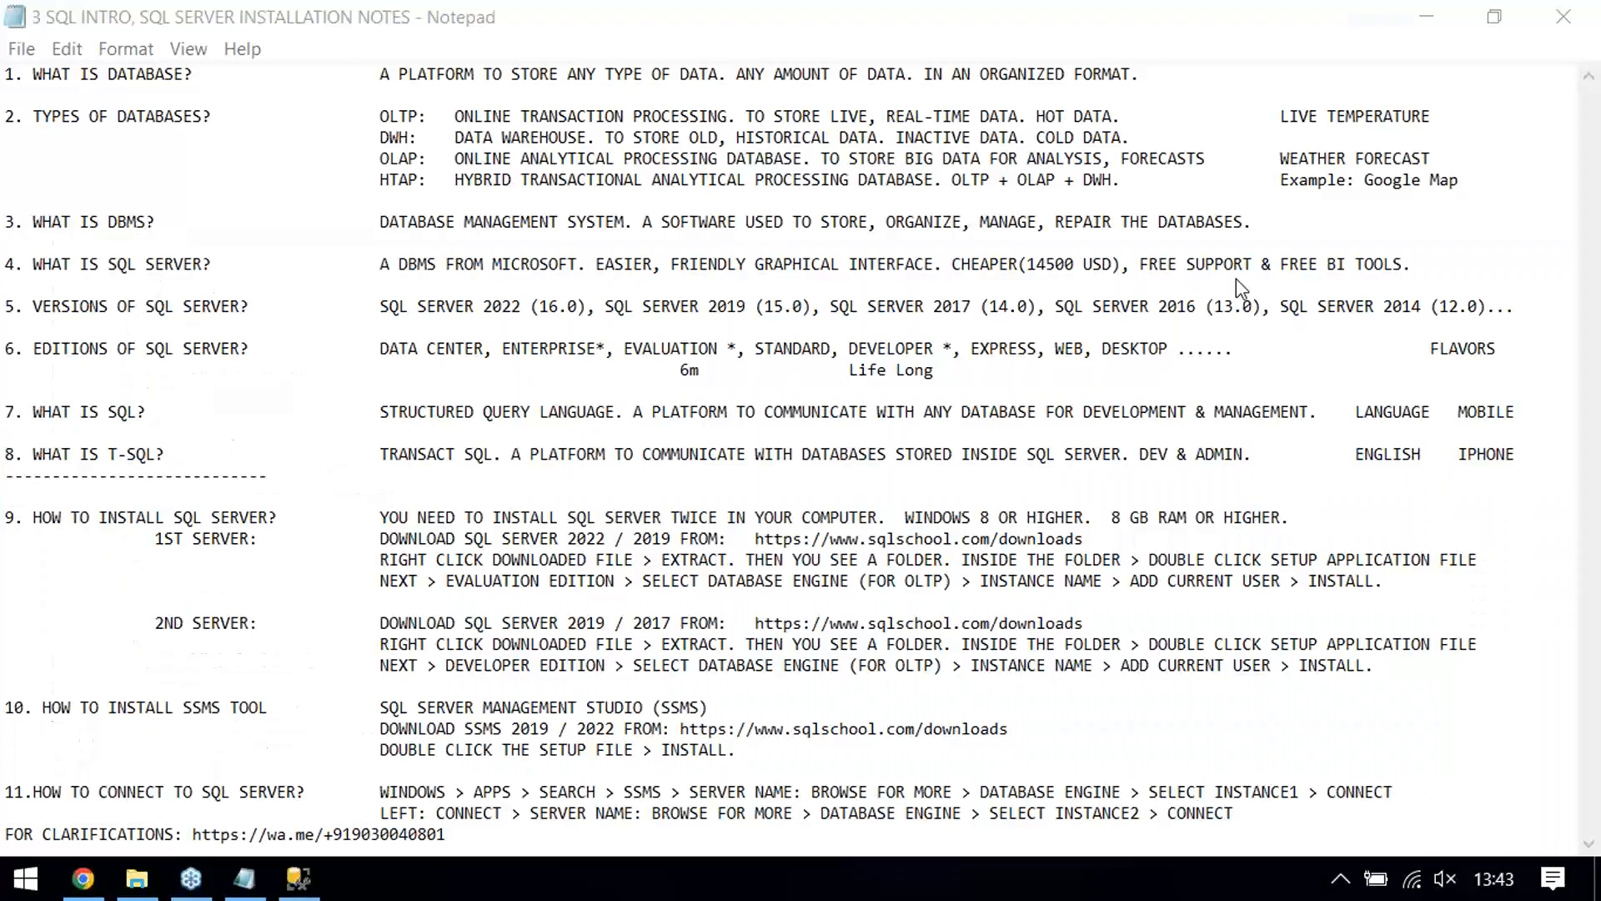
left_click(162, 500)
left_click_drag(172, 489, 6, 71)
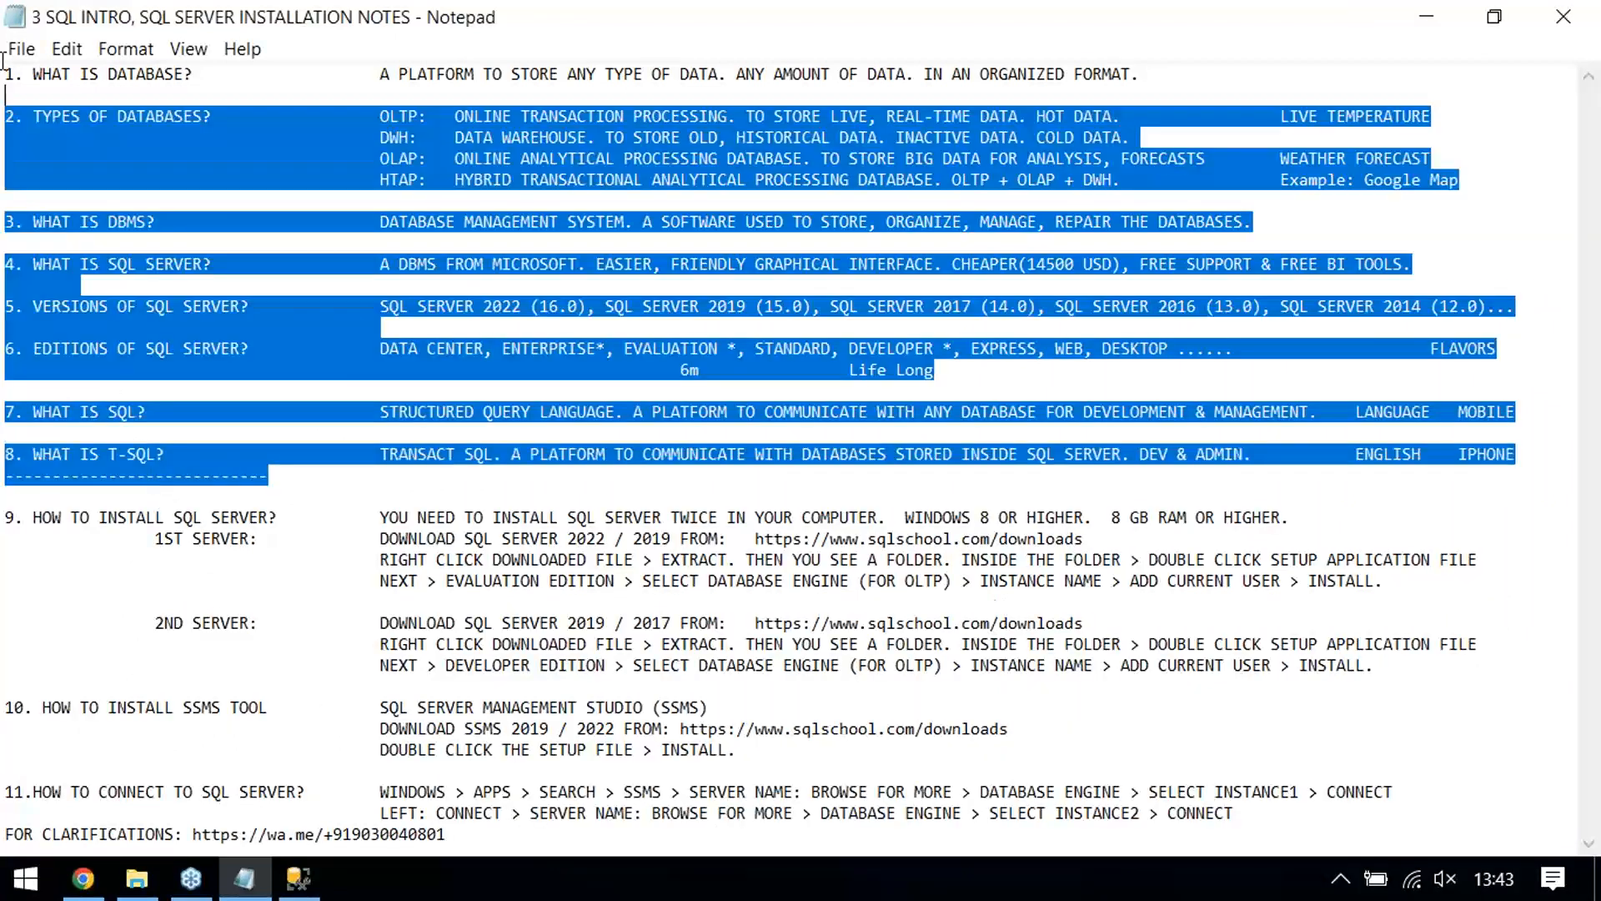
left_click_drag(13, 518, 433, 842)
left_click(468, 814)
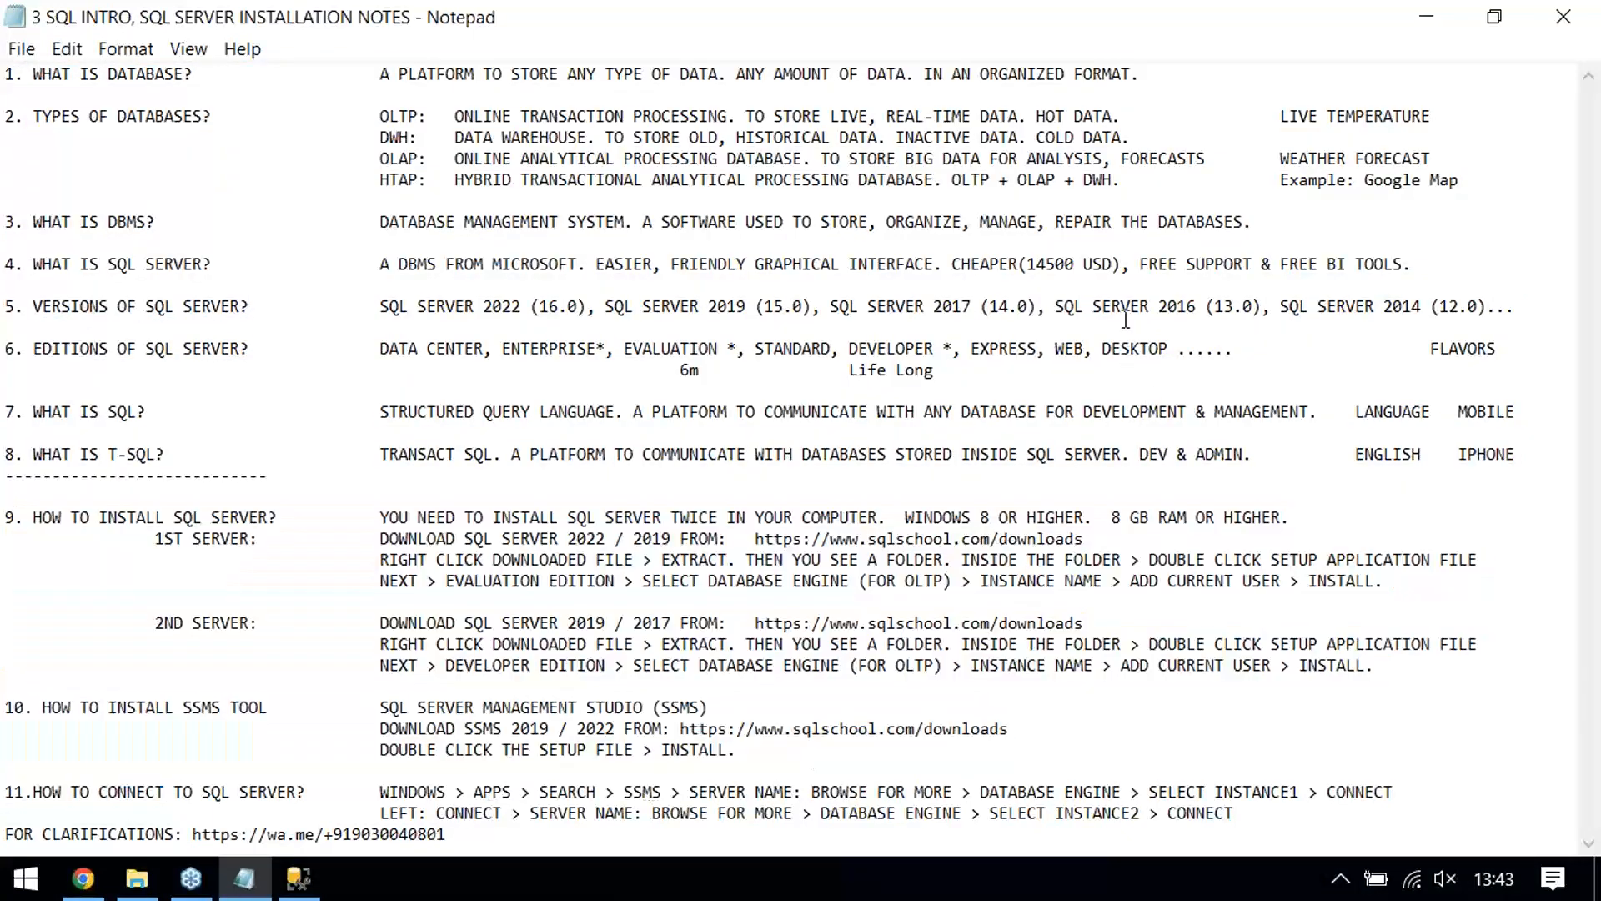
left_click(1243, 280)
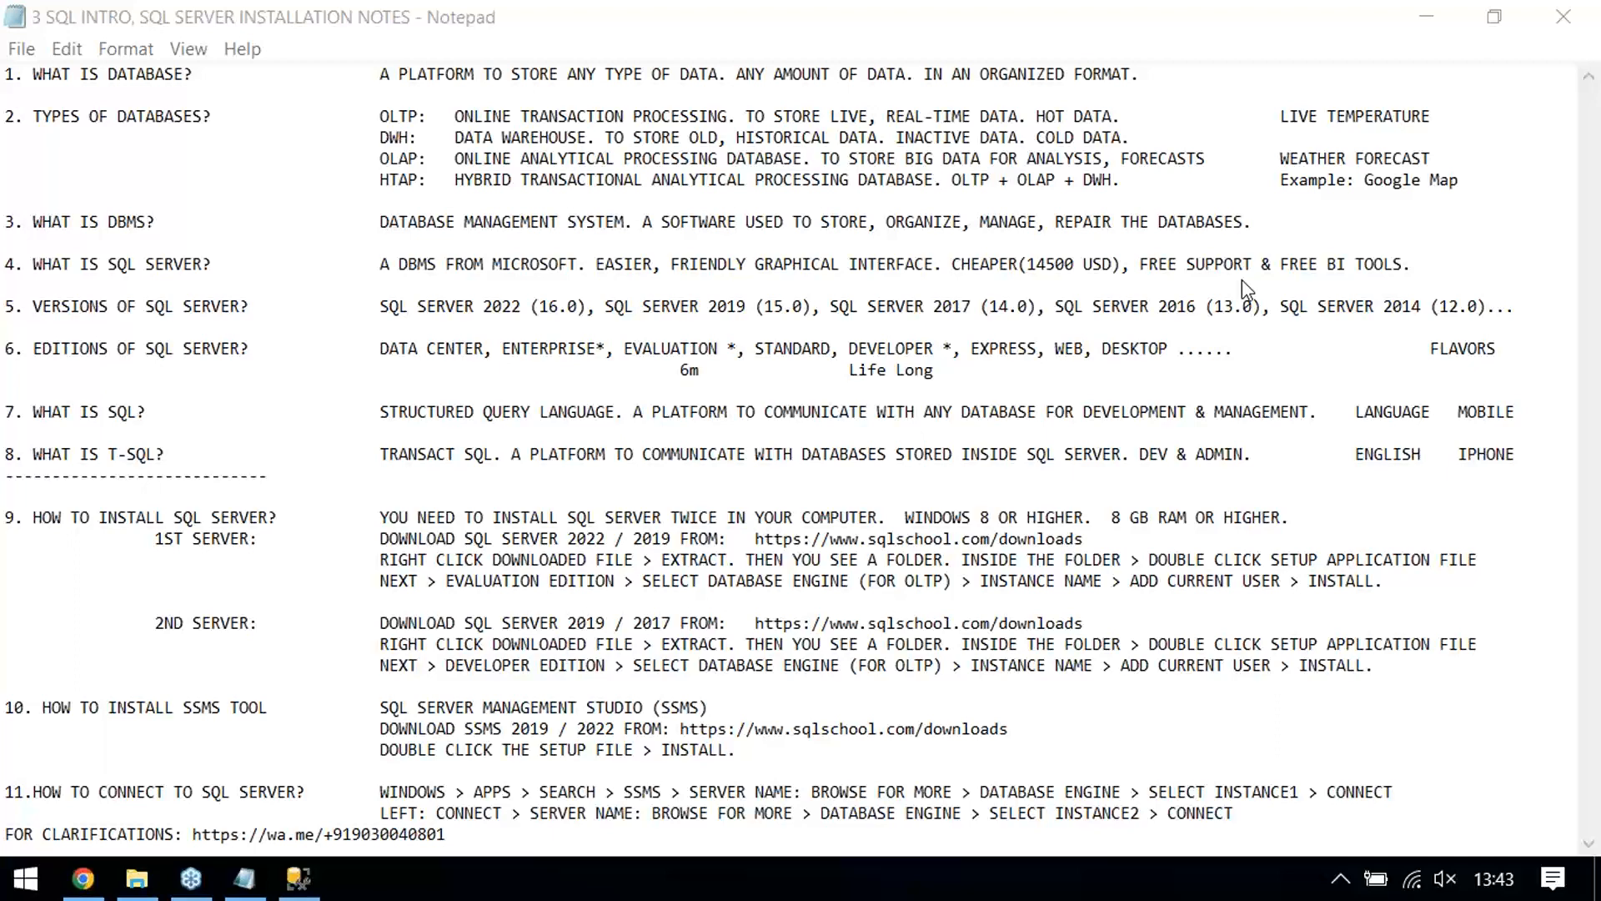
Switch to the 1 SQL Server n T-SQL folder in File Explorer and point out the introduction notes and mock interview files for chapters 1 to 3
key("alt+Tab")
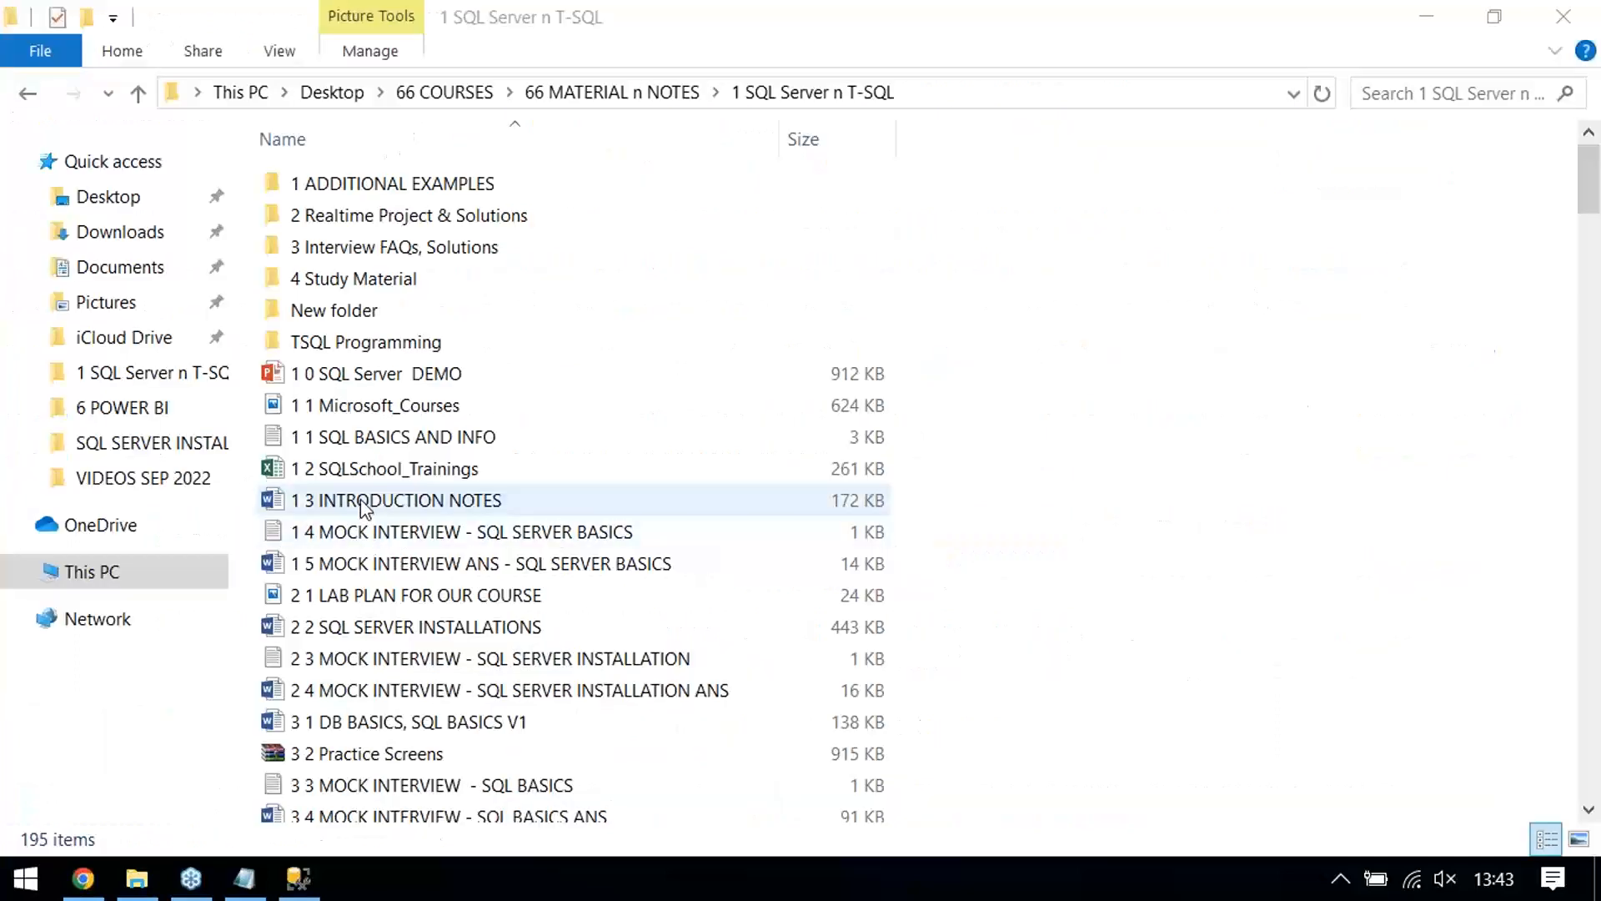
left_click(365, 504)
left_click(361, 531)
left_click(360, 564)
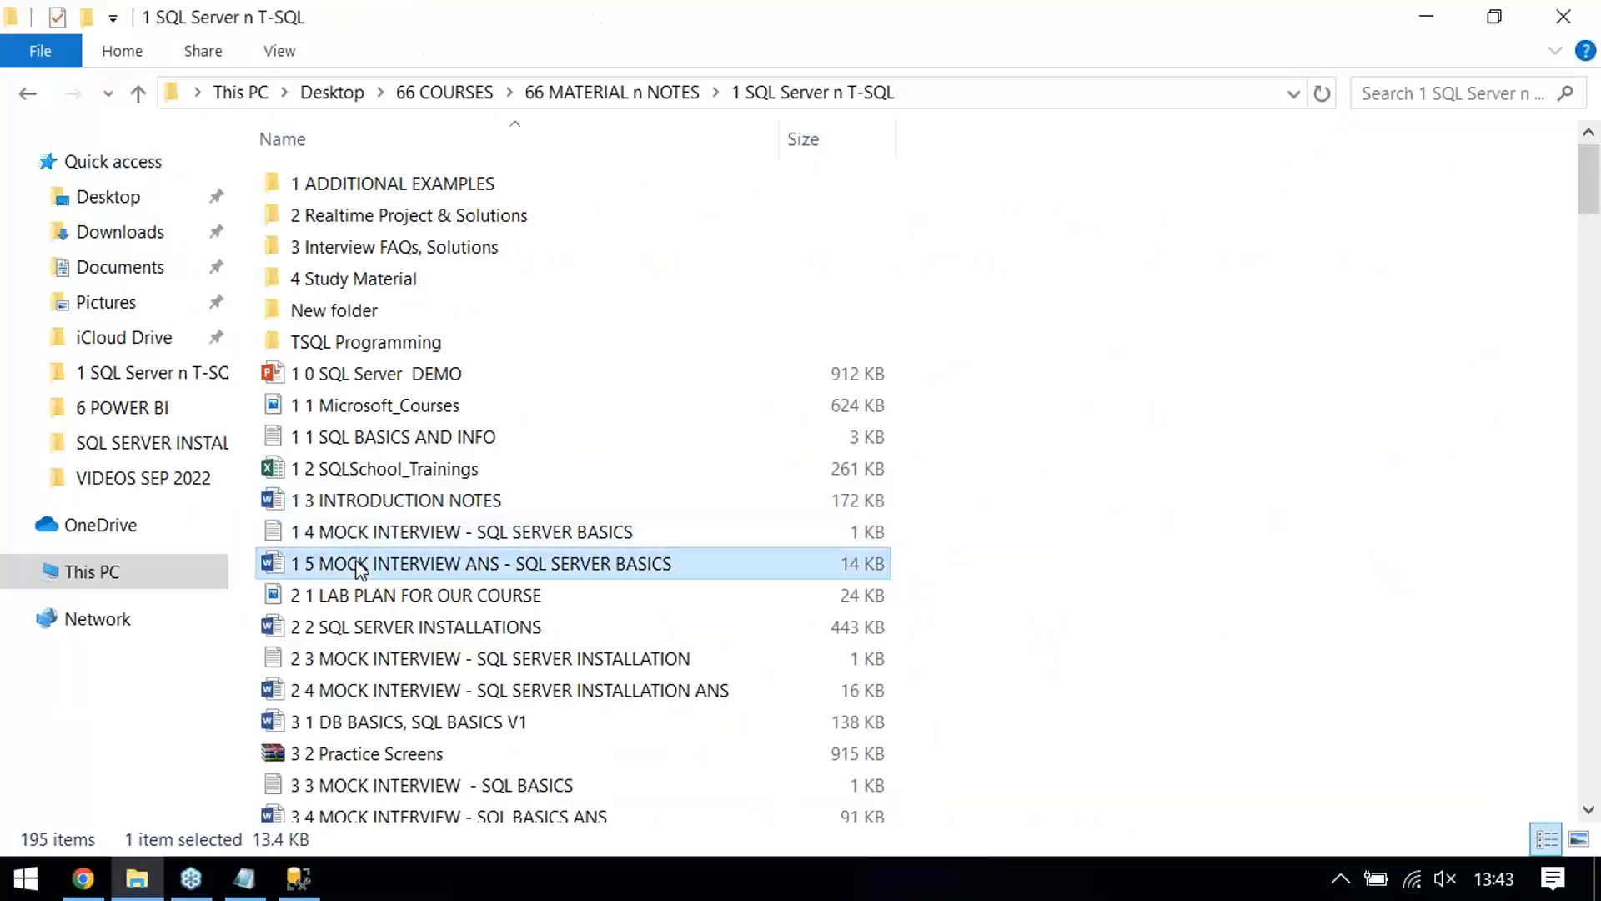
left_click(378, 660)
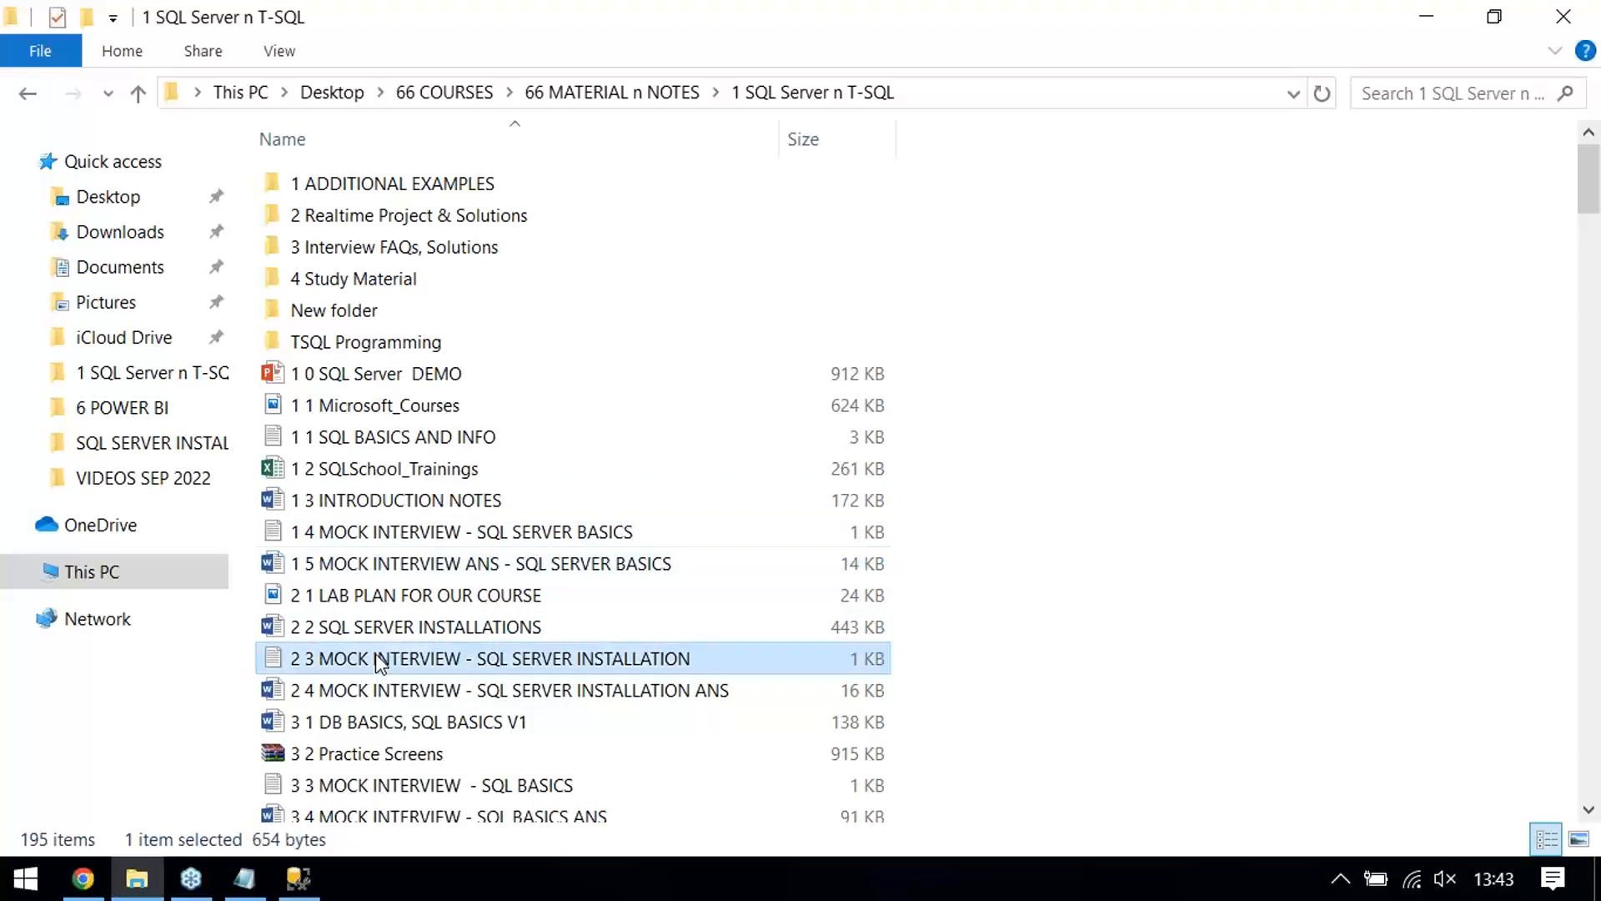
left_click(374, 691)
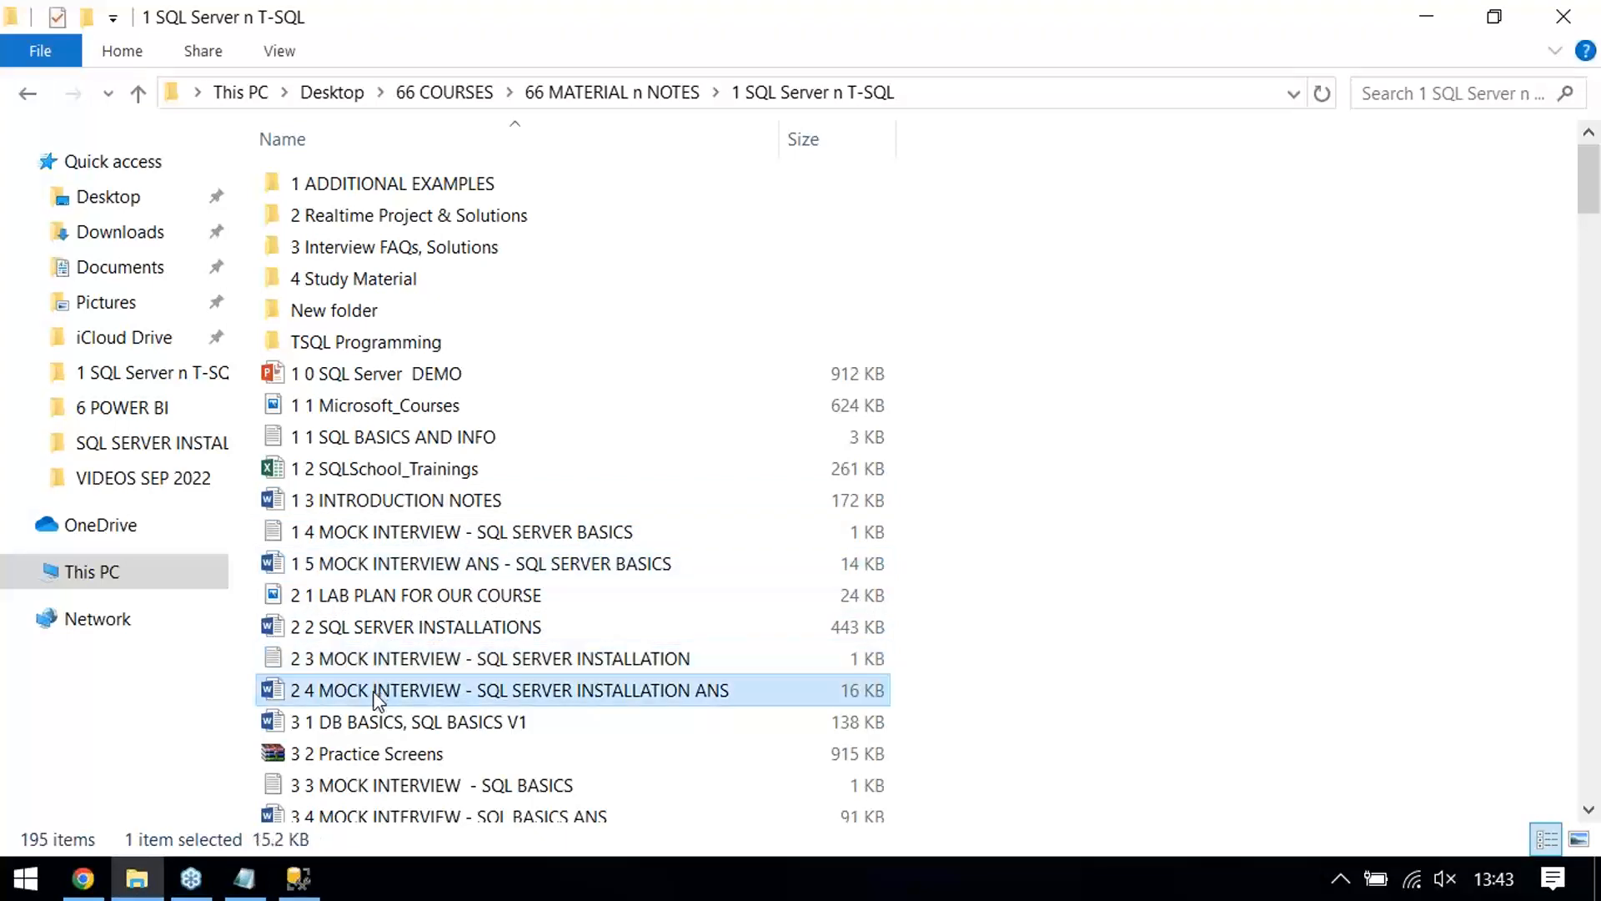
scroll(372, 692, "down", 2)
left_click(373, 618)
left_click(375, 655)
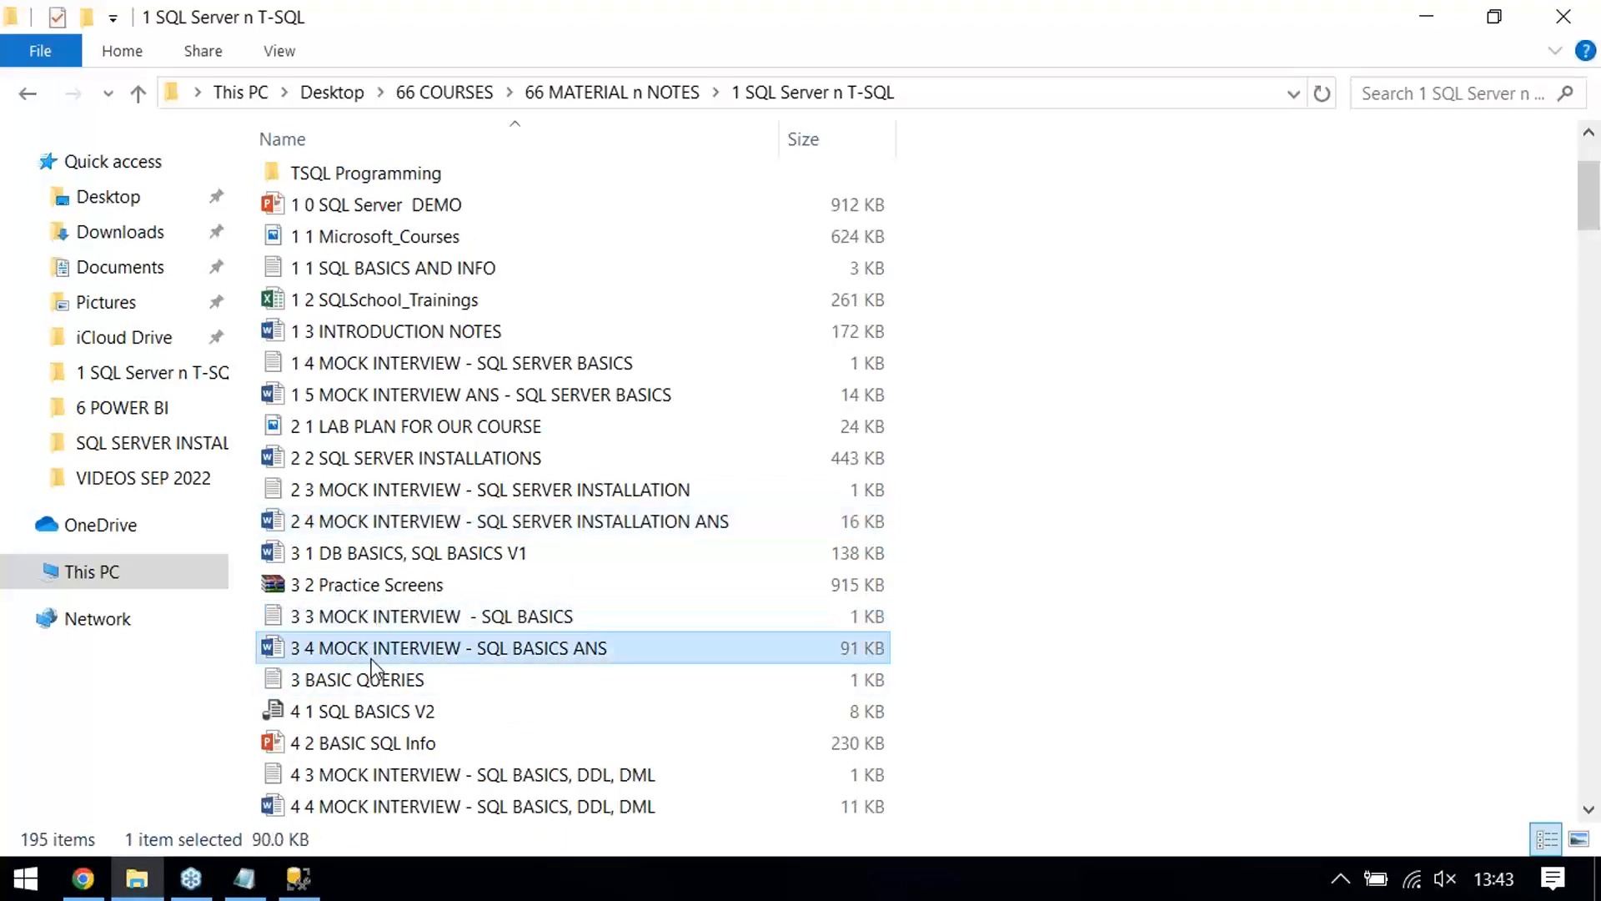
Look through the folder's remaining course files up to the chapter 10 materials and return to the installation notes in Notepad
scroll(377, 675, "down", 1)
scroll(375, 634, "down", 9)
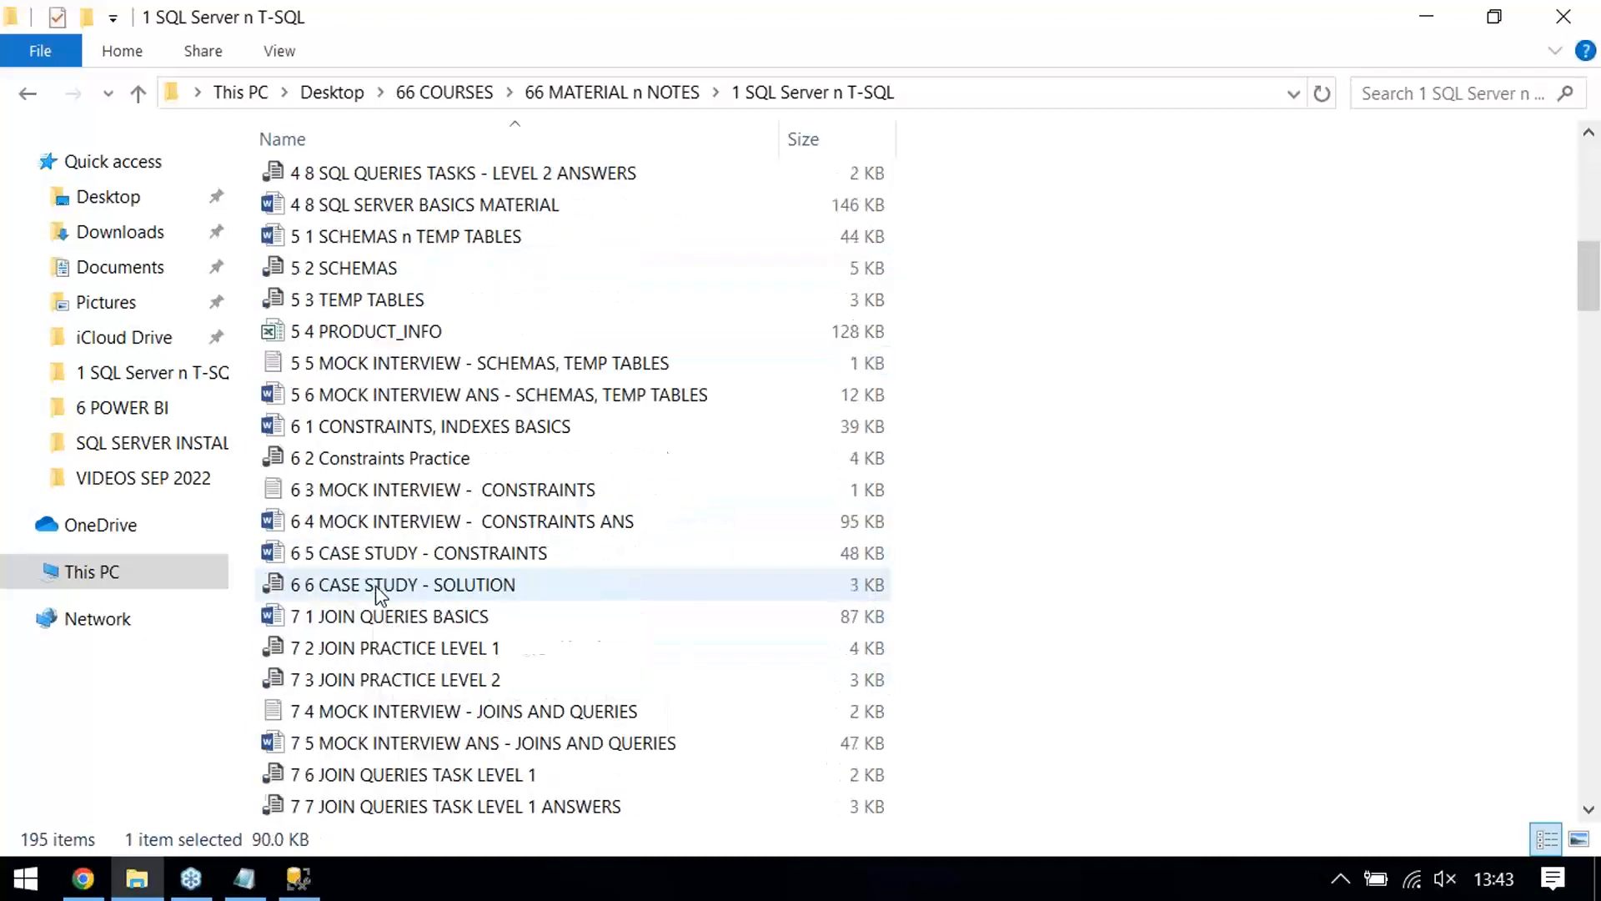
scroll(418, 593, "down", 3)
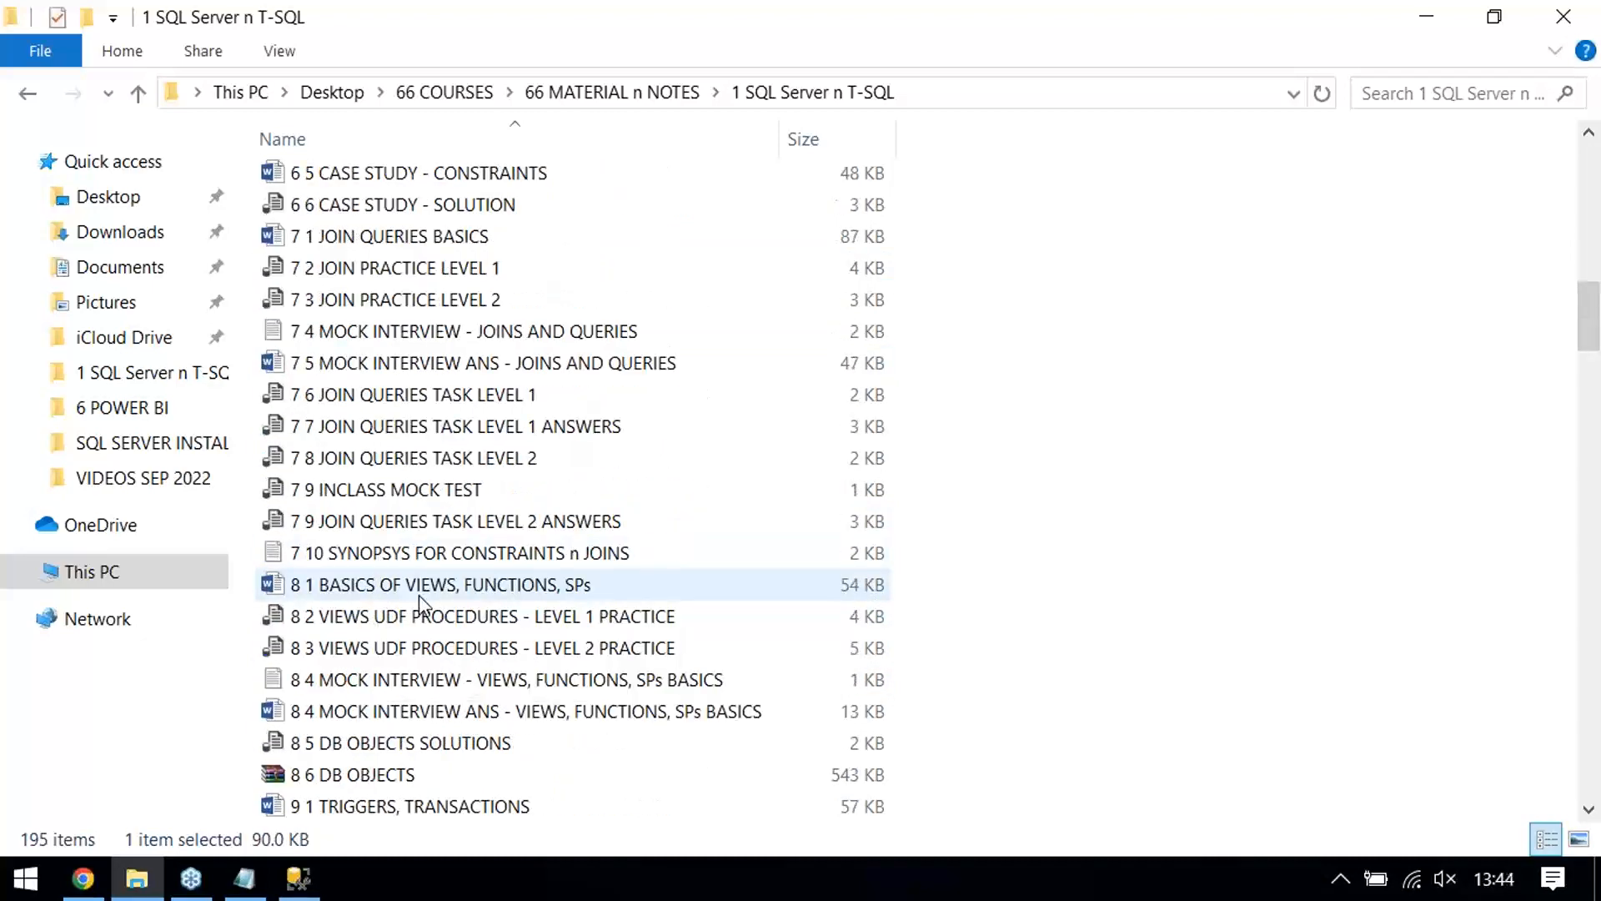
scroll(418, 594, "down", 2)
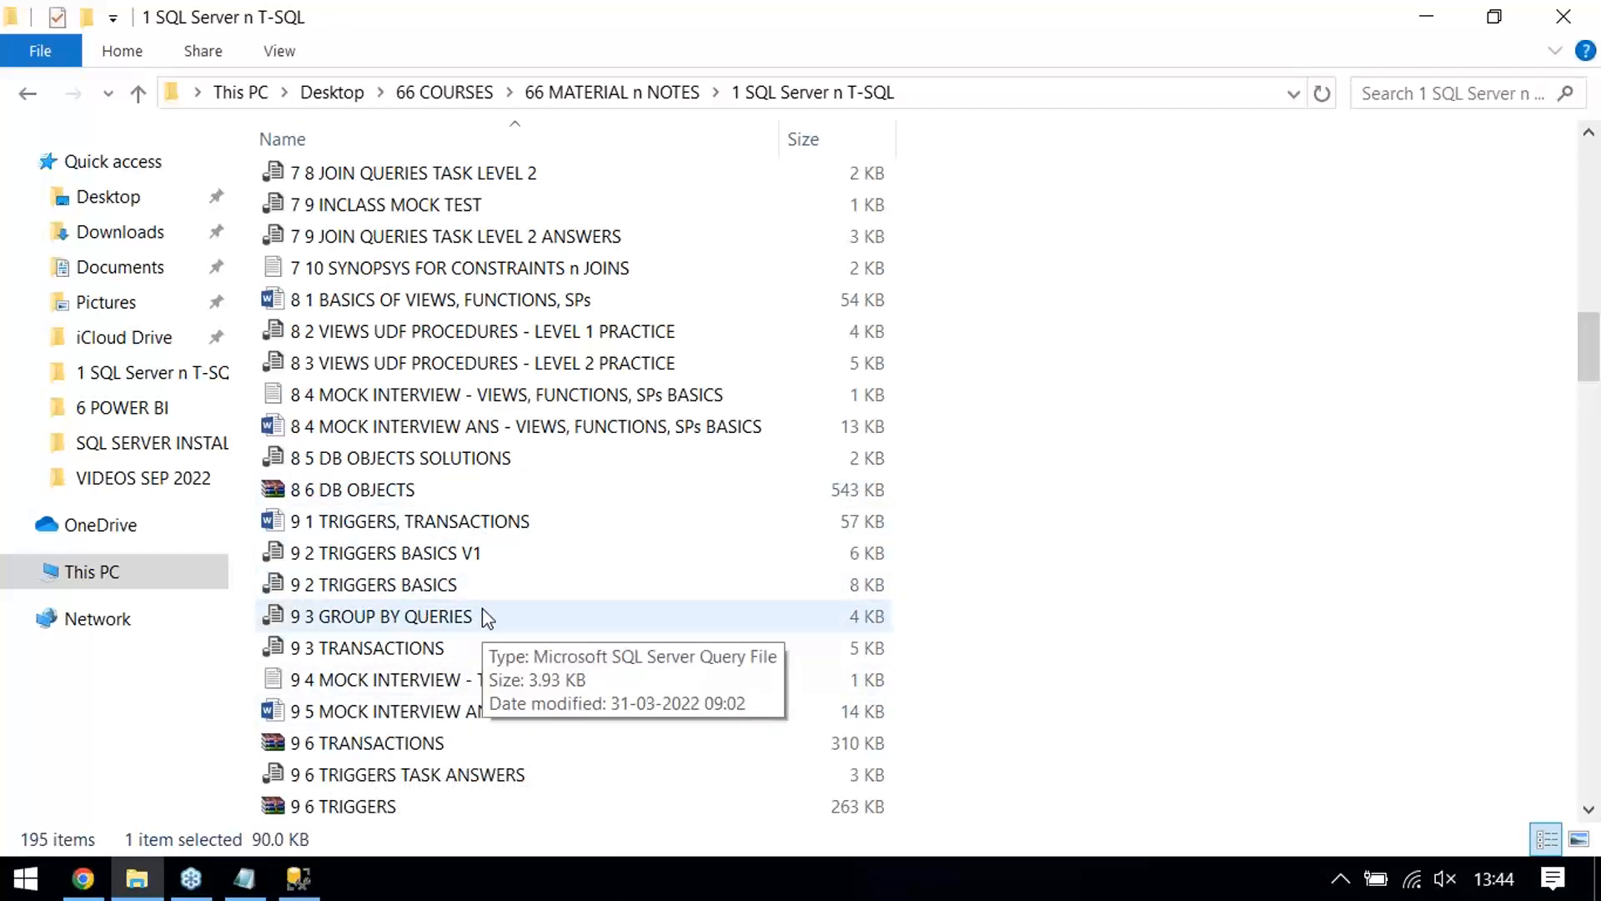
scroll(484, 615, "down", 2)
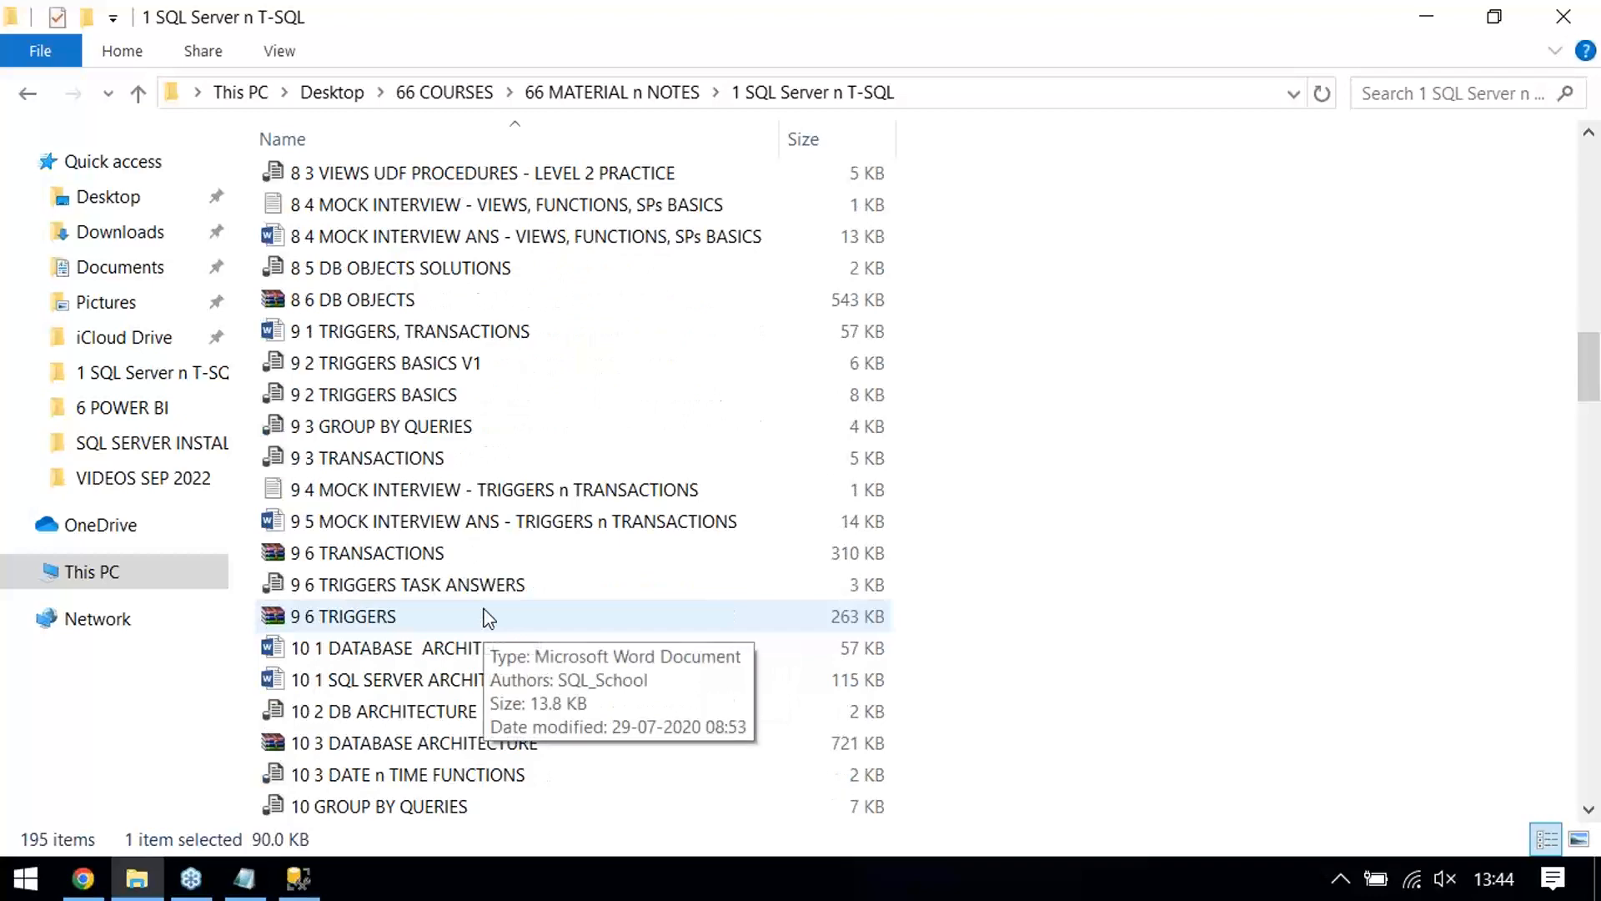
left_click(250, 888)
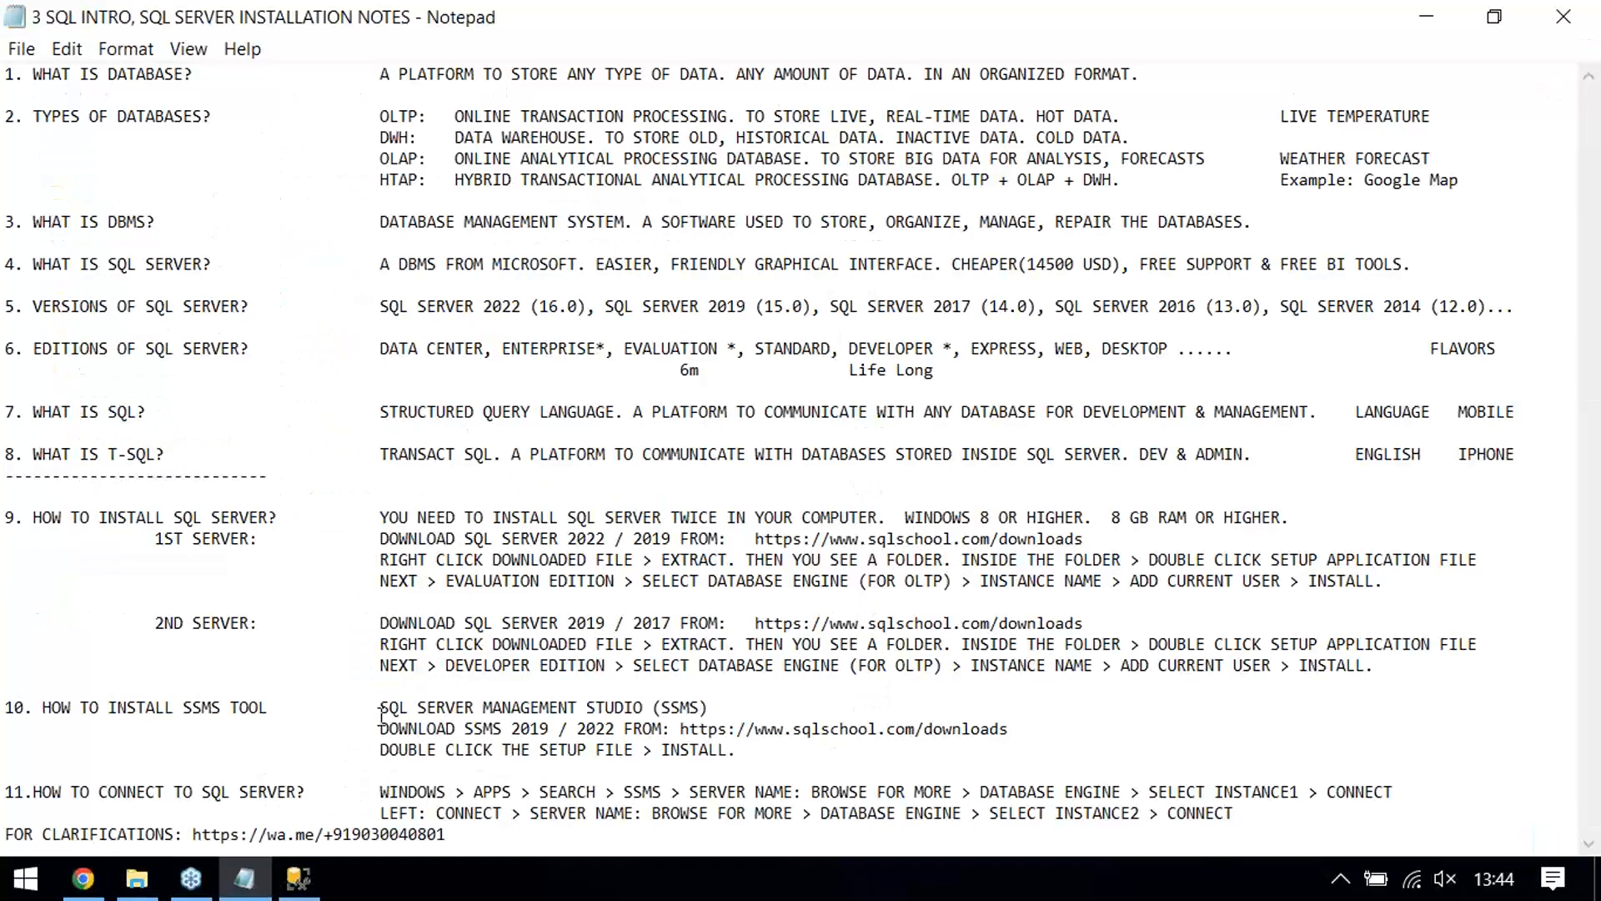